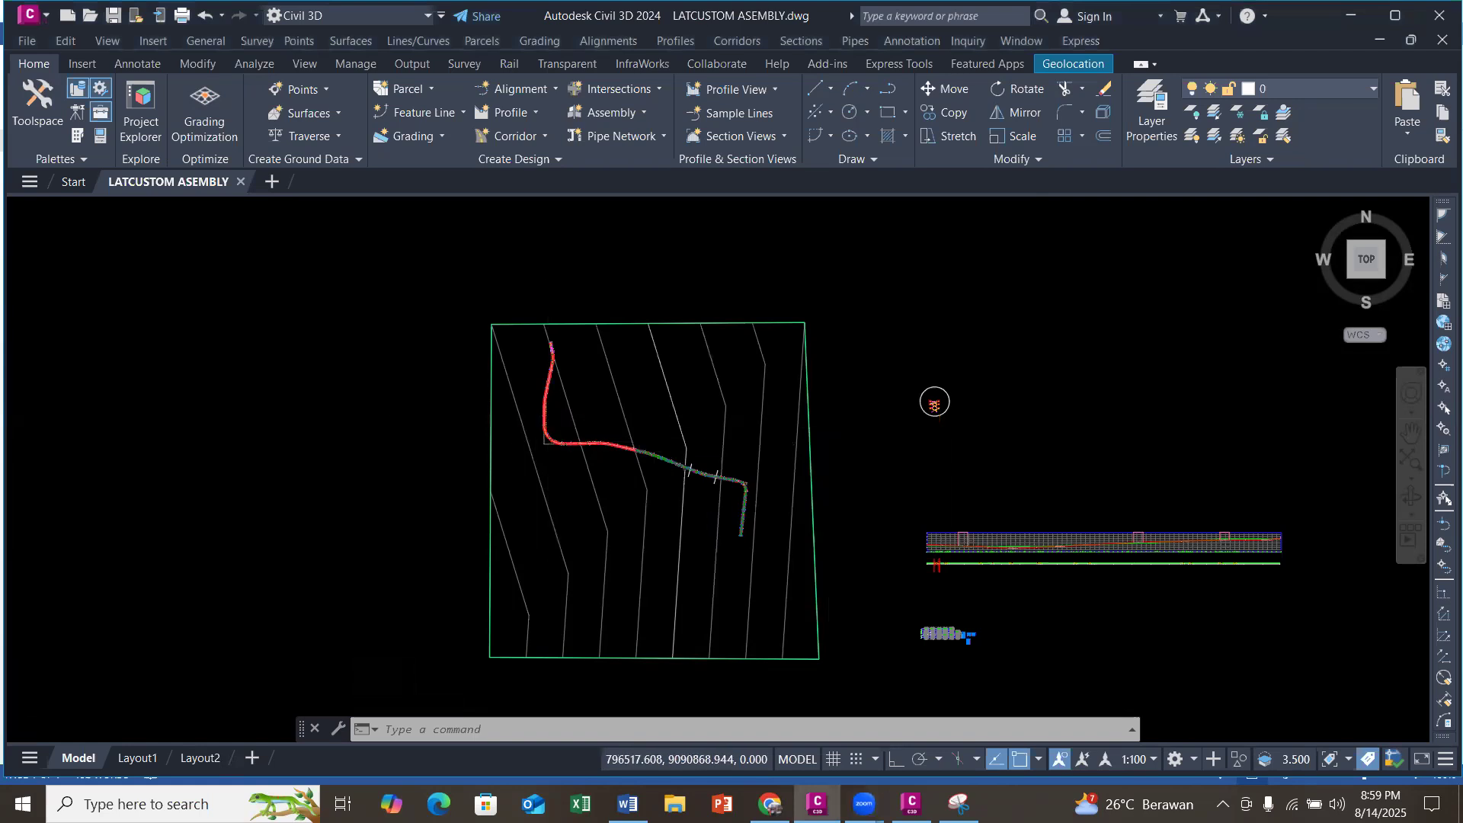
Step: Inspect the curved road alignment crossing the surface and save the drawing
scroll(576, 511, "up", 2)
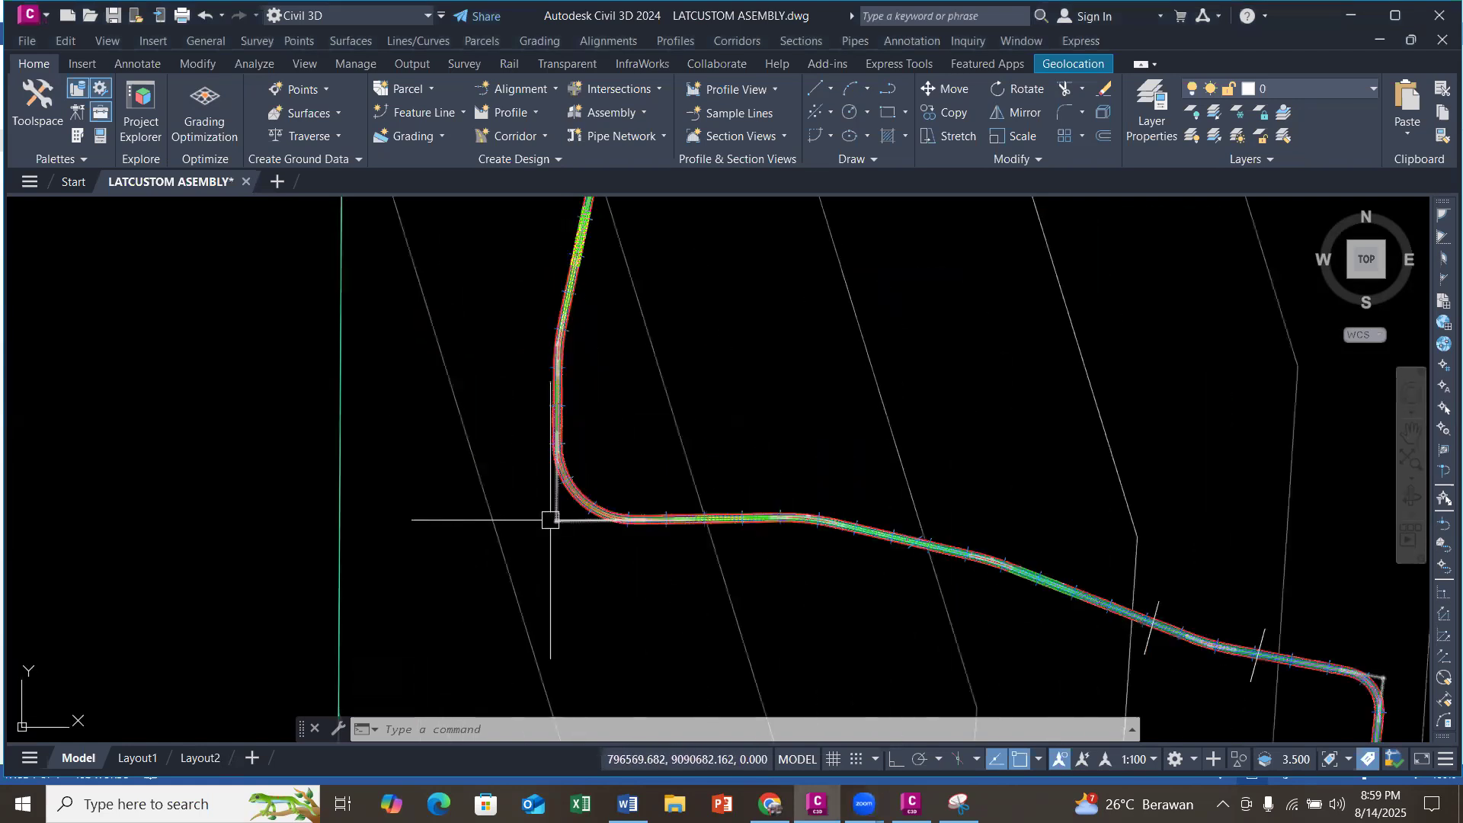
left_click(556, 513)
scroll(788, 447, "down", 1)
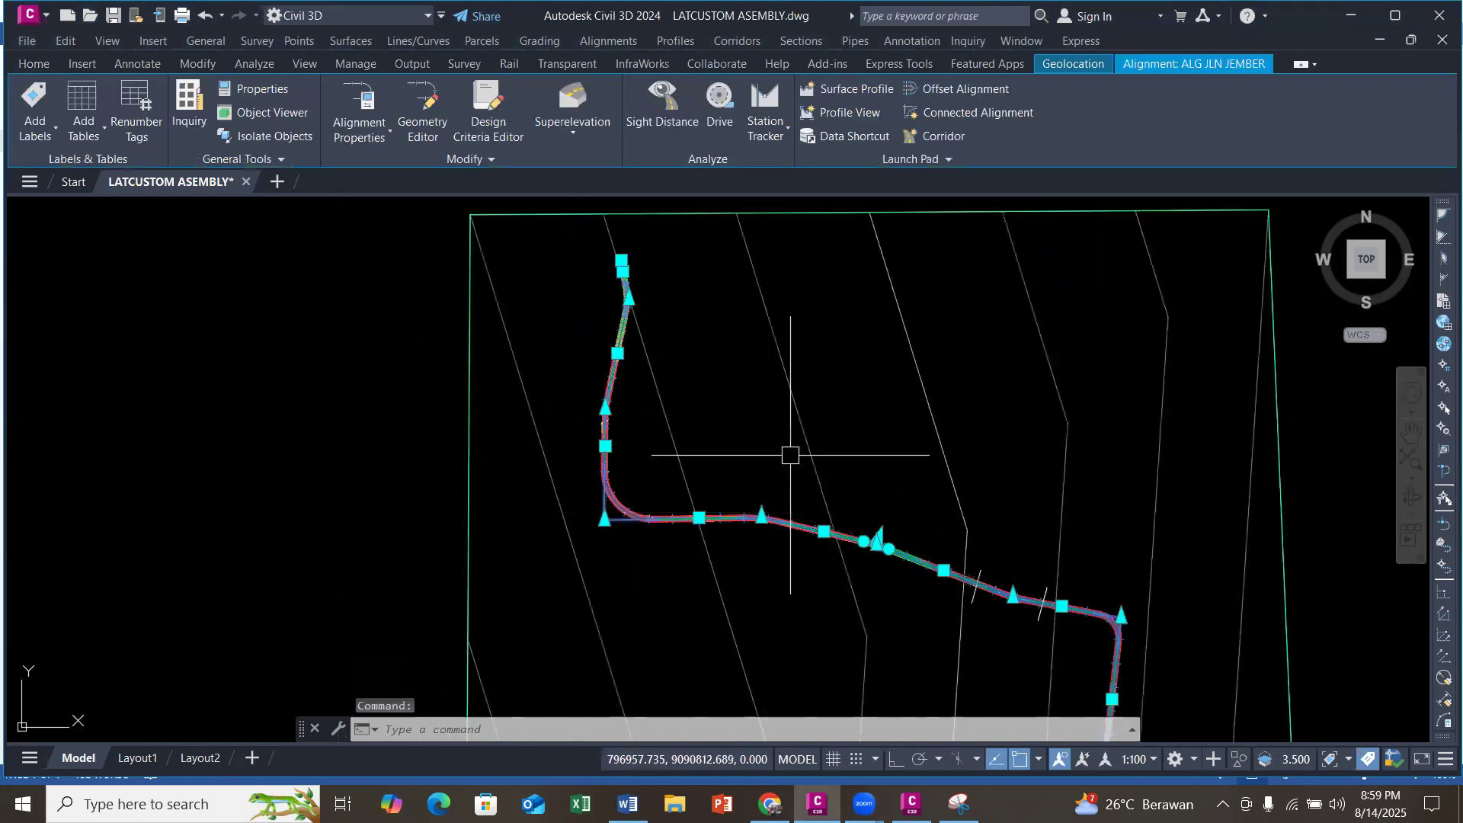
key("ctrl+s")
key("Escape")
scroll(1071, 460, "down", 4)
scroll(812, 554, "up", 2)
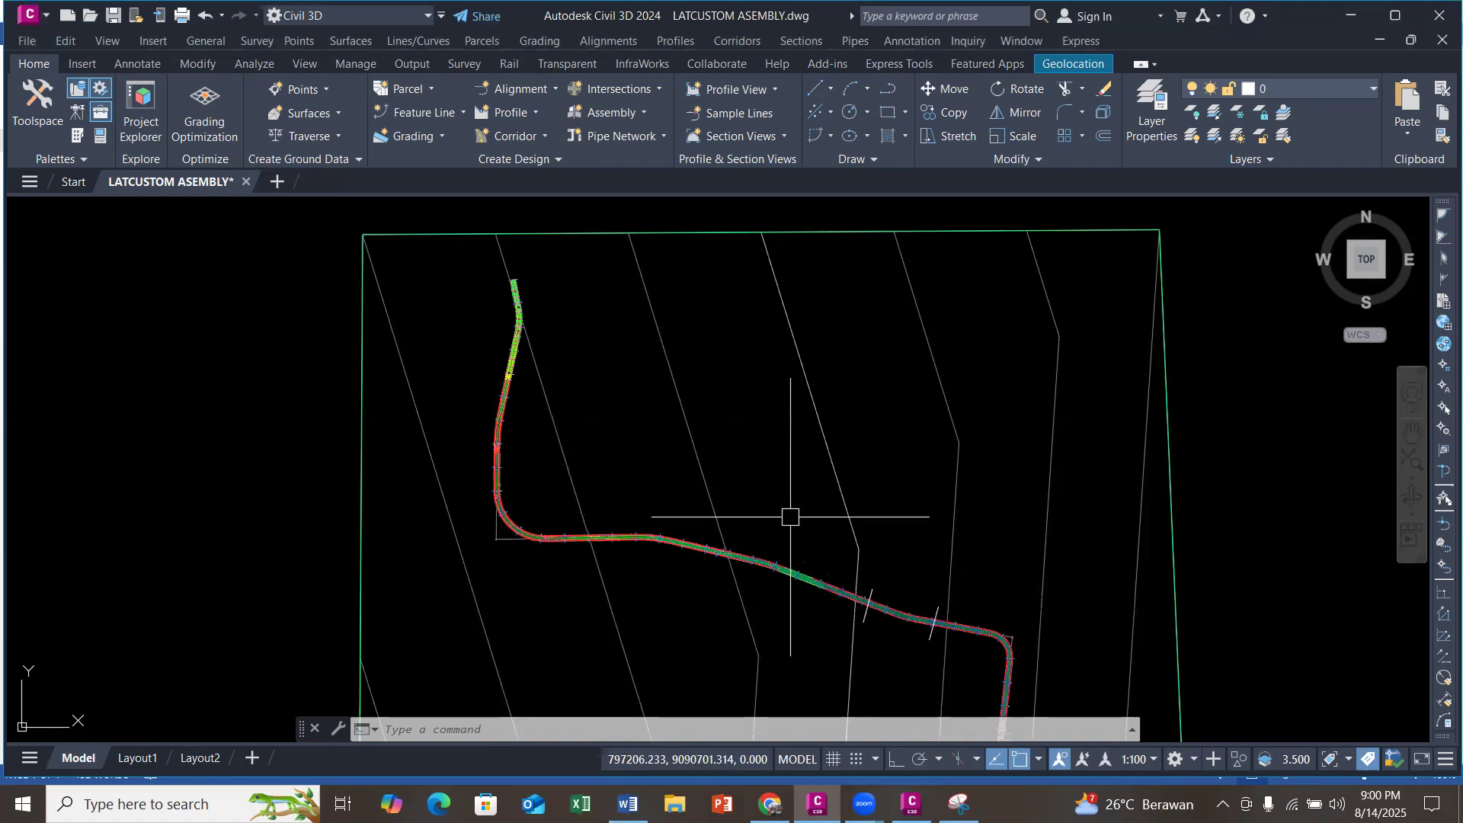
Step: Draw a closed four-sided polyline beside the road, just north of the straight section after the large curve
key("Escape")
key("Escape")
type("pl")
key("Return")
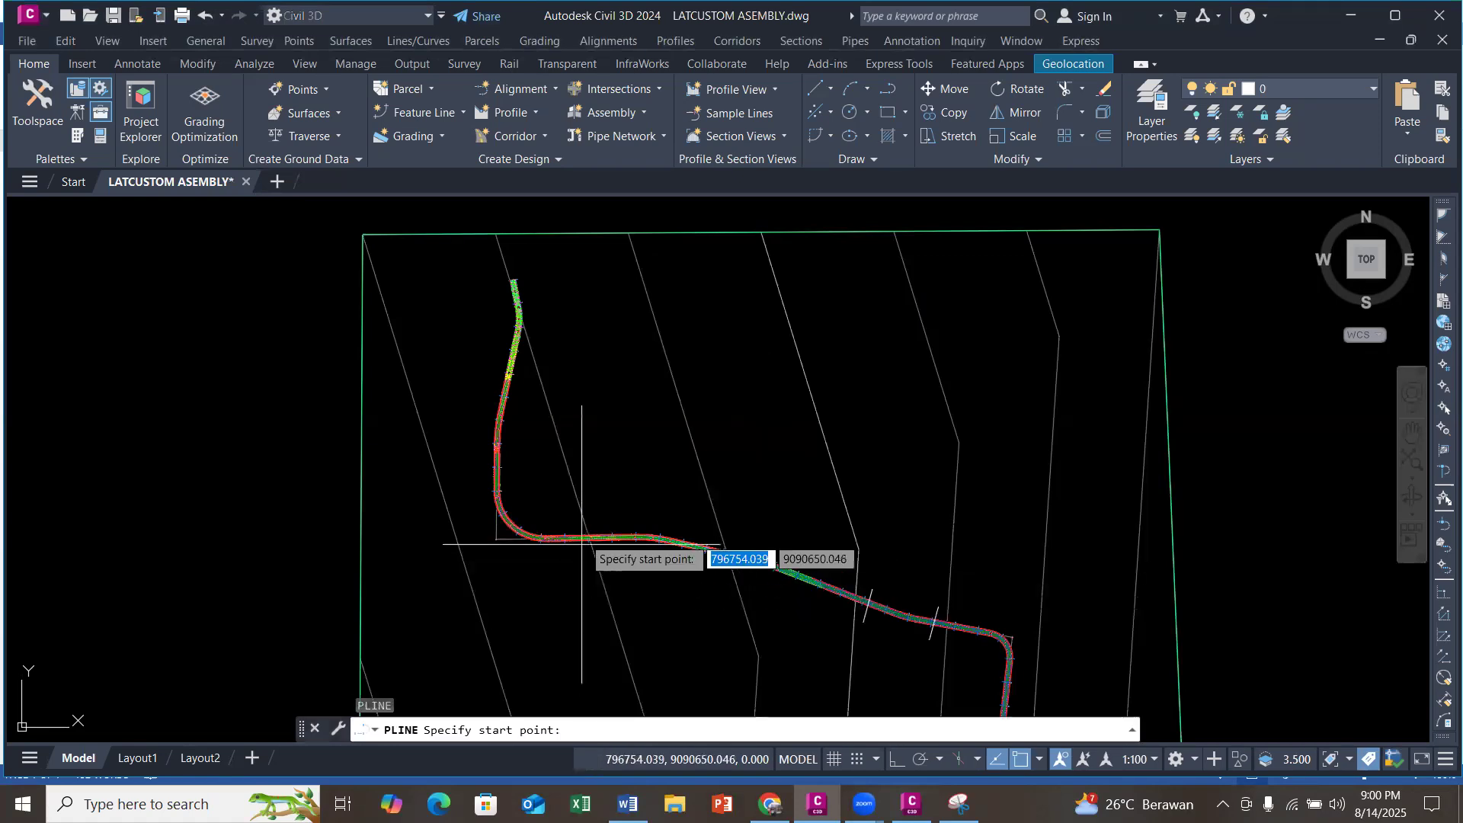
scroll(480, 541, "up", 4)
left_click(553, 531)
left_click(850, 533)
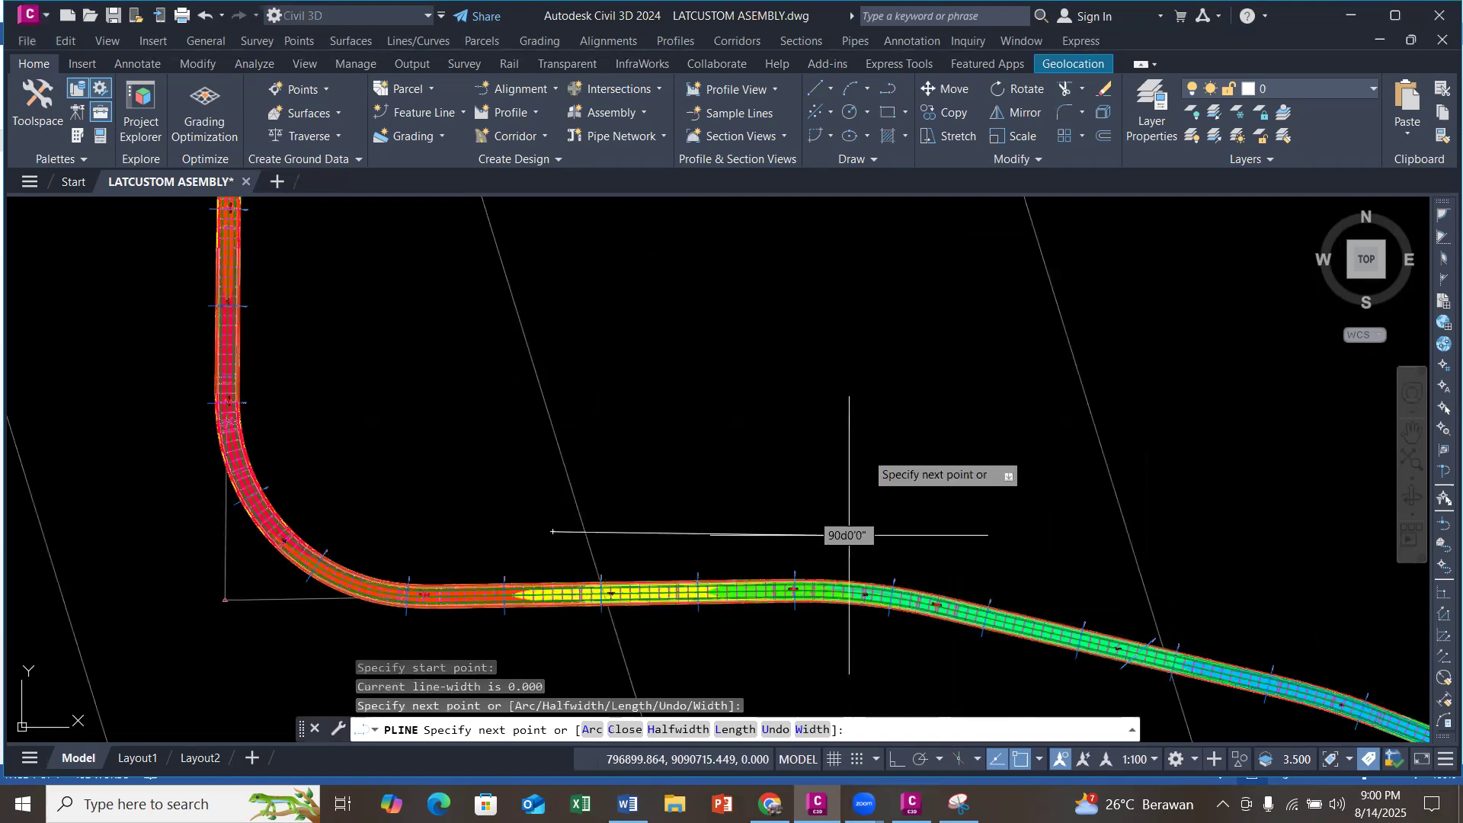
left_click(850, 451)
left_click(615, 425)
type("c")
key("Return")
Step: Stretch the northwest vertex of the closed polyline westward so its western edge stands steeper
left_click(615, 424)
mouse_move(615, 425)
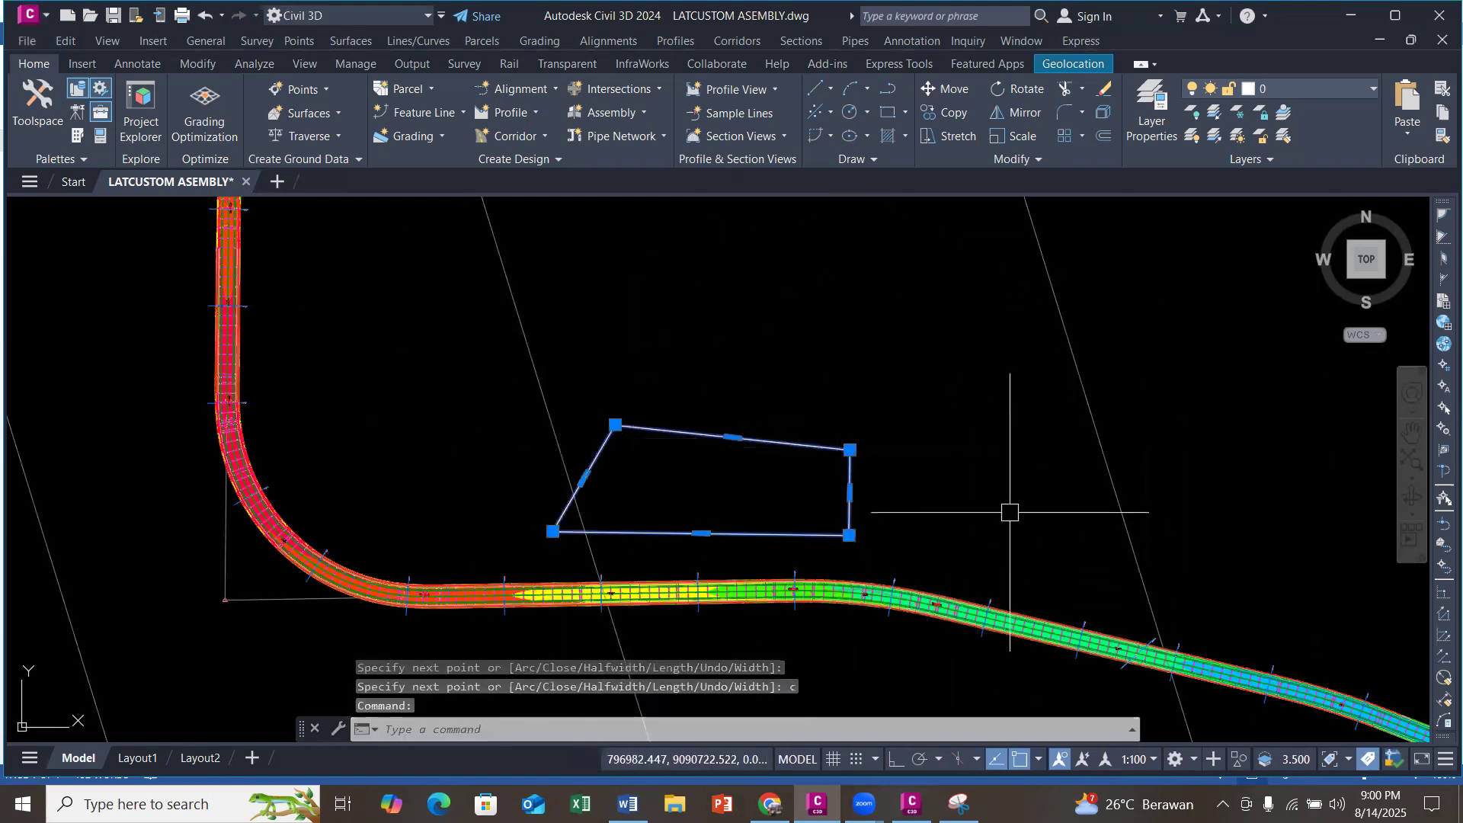
scroll(617, 468, "up", 4)
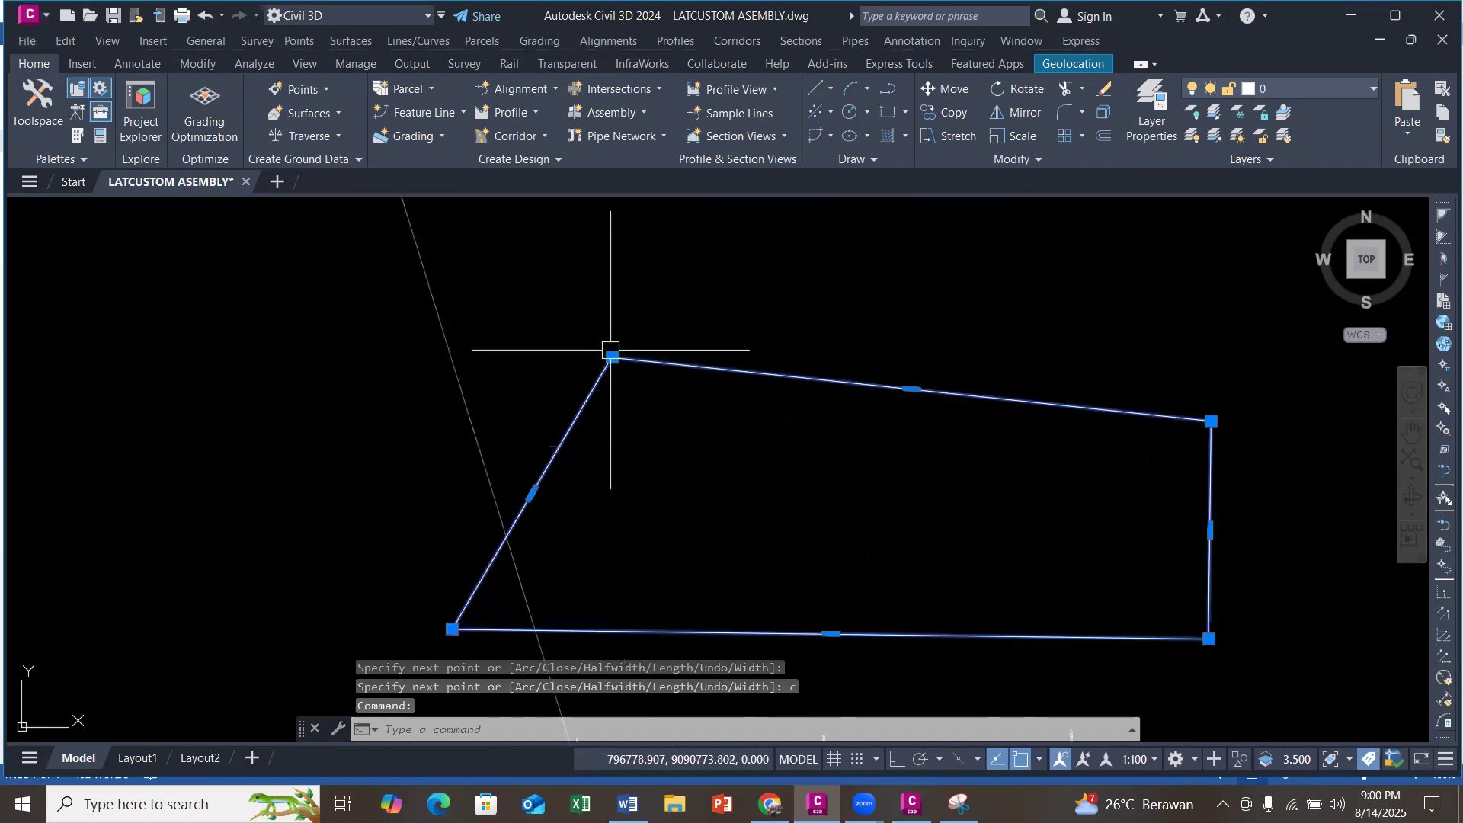
scroll(604, 366, "down", 2)
left_click(605, 365)
left_click(533, 358)
key("Escape")
scroll(589, 331, "down", 2)
left_click(683, 362)
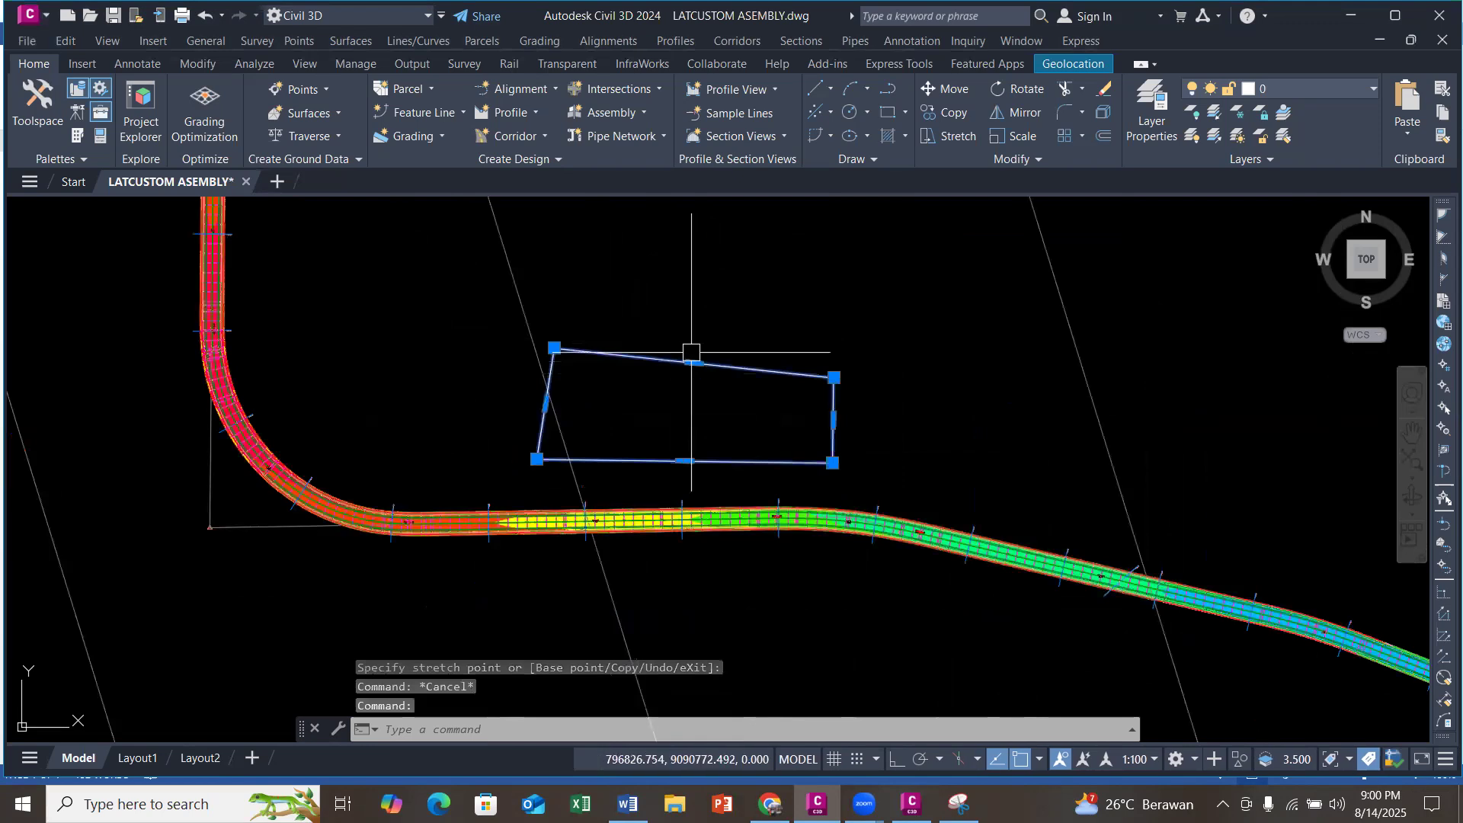
key("Escape")
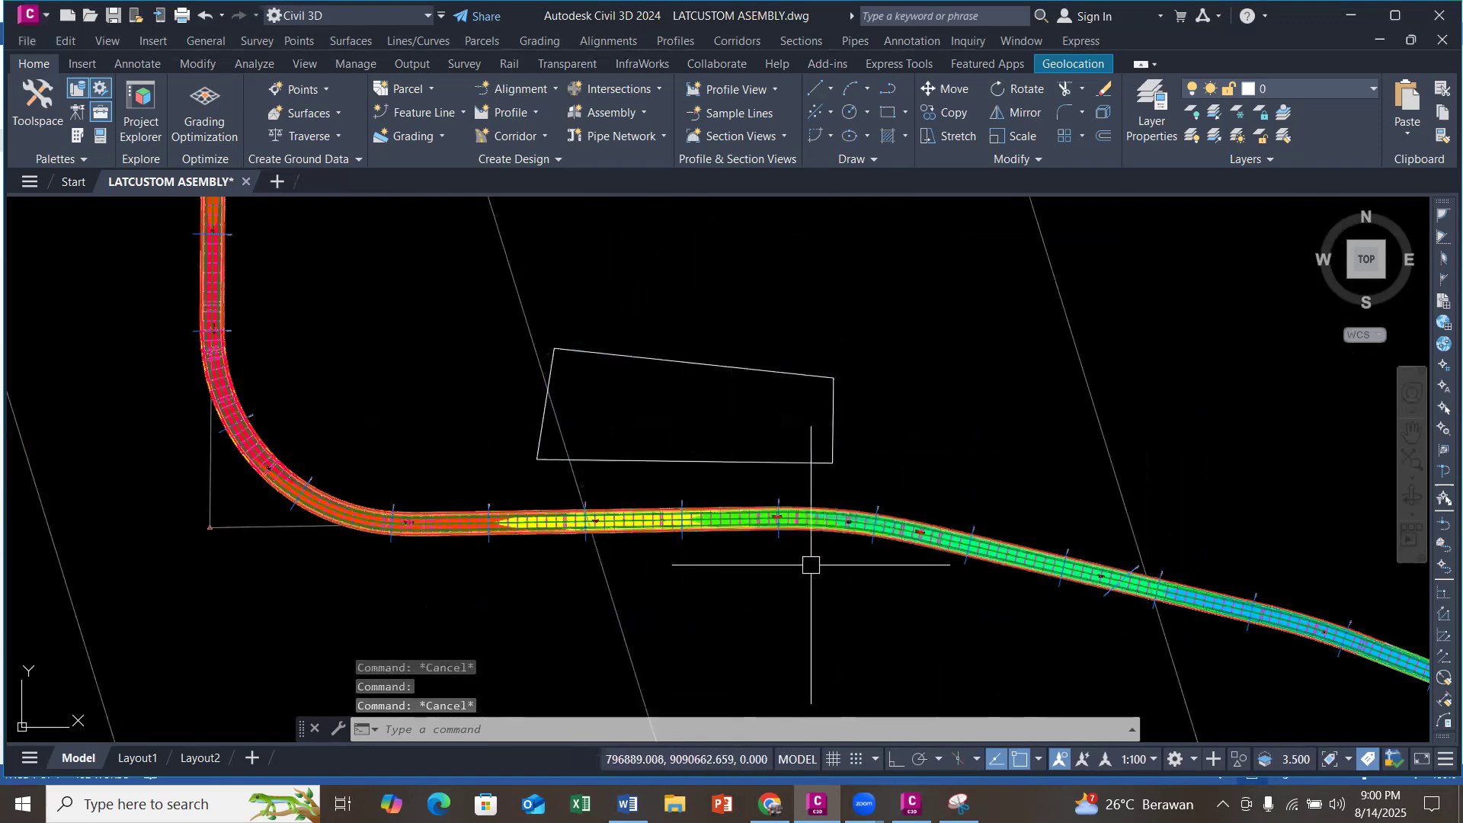
Step: Add spot elevation labels from the existing surface at three polyline corners and on the contour near the northwest corner
mouse_move(797, 601)
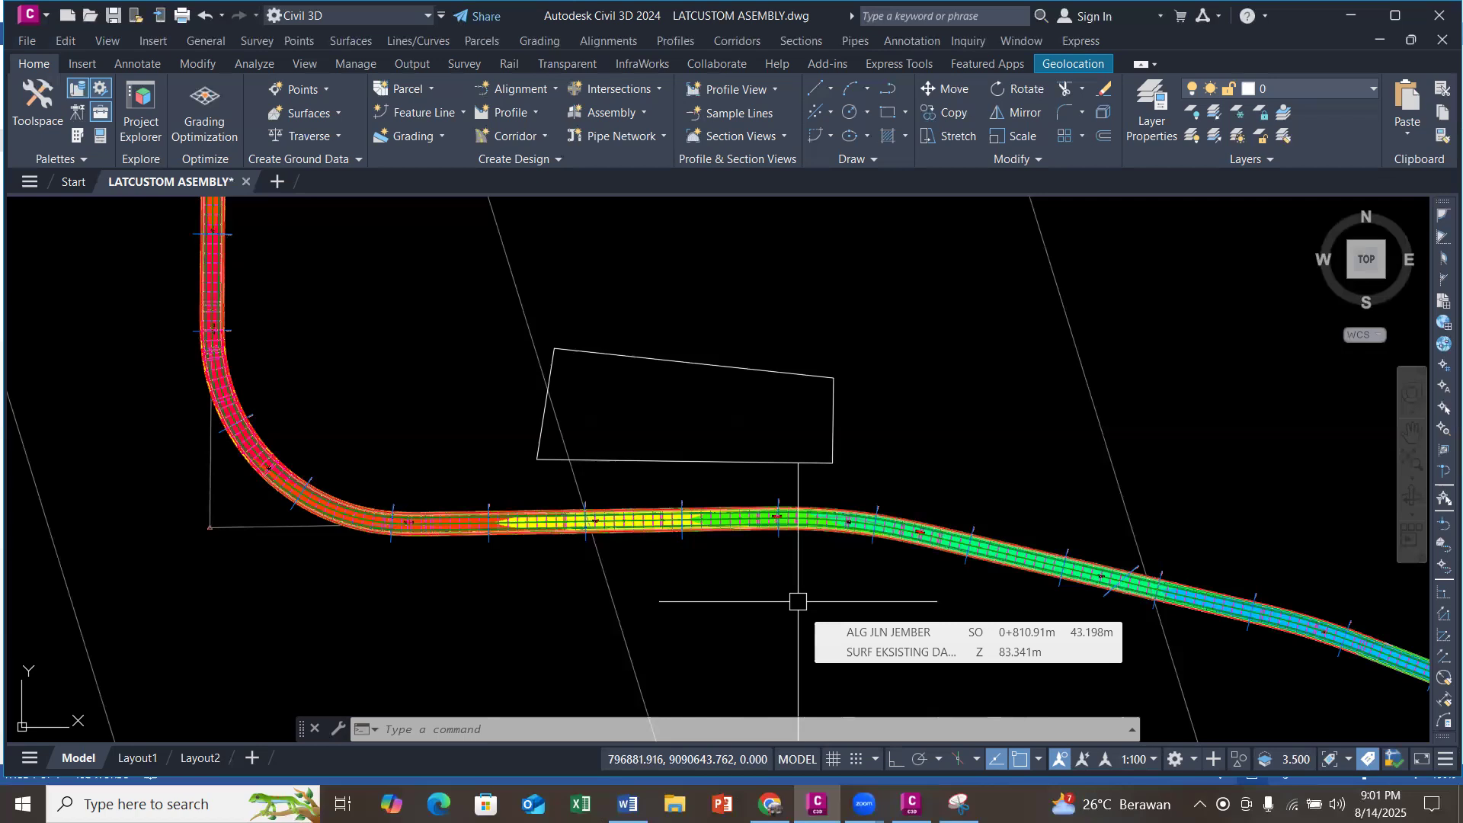
scroll(625, 366, "down", 4)
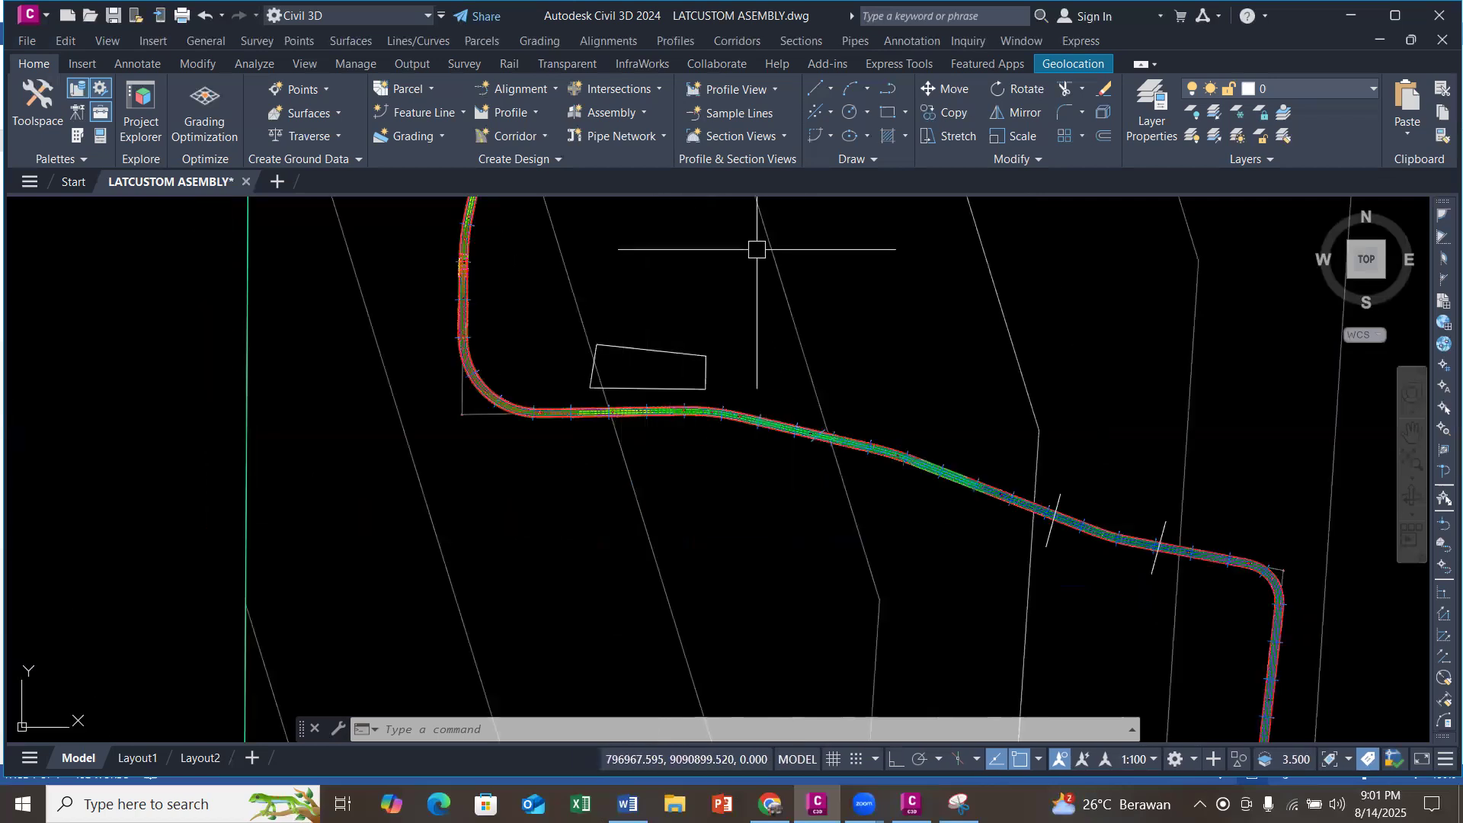
key("Escape")
key("Escape")
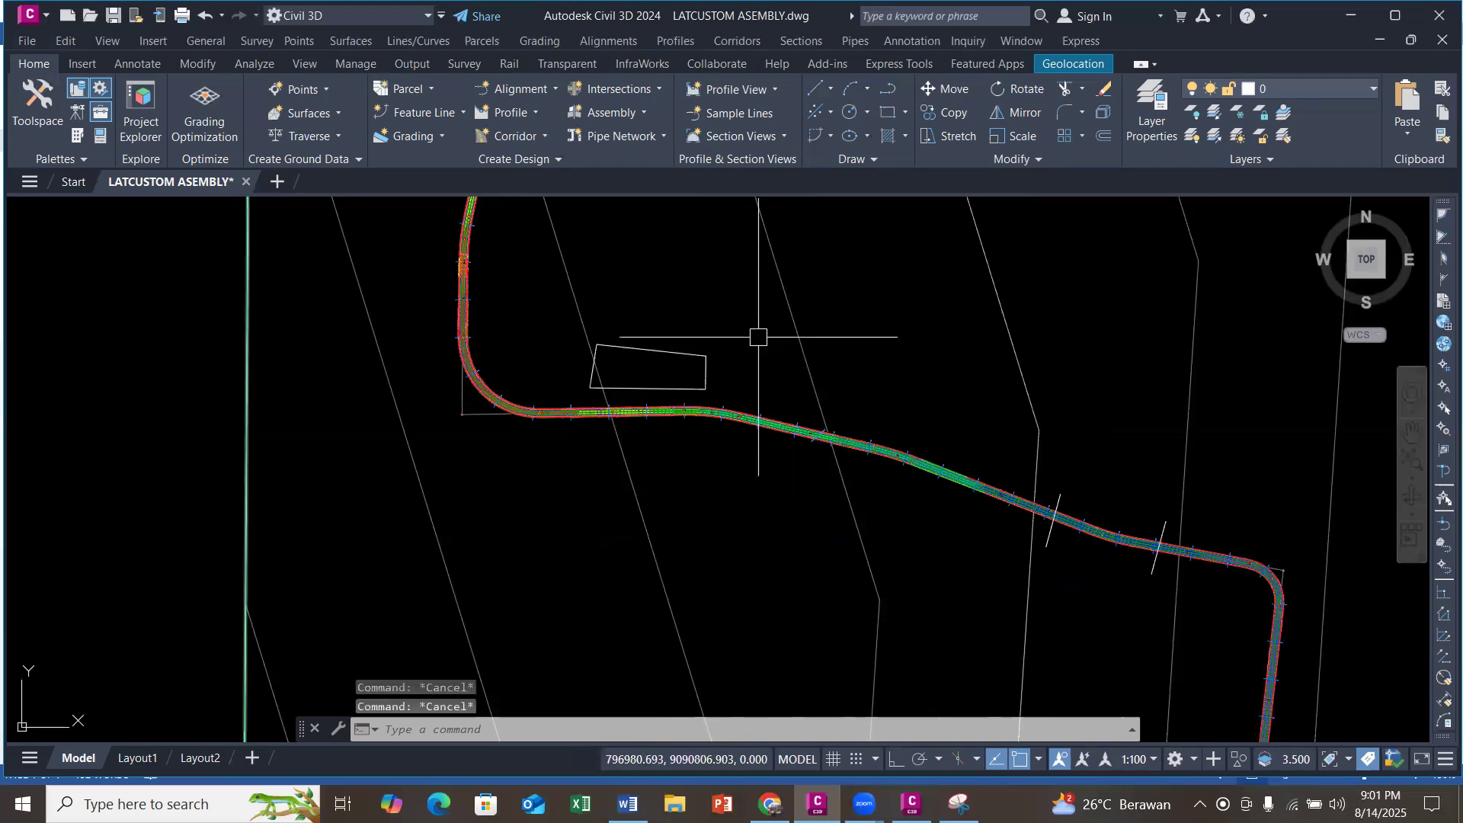
scroll(754, 358, "down", 3)
scroll(765, 304, "up", 2)
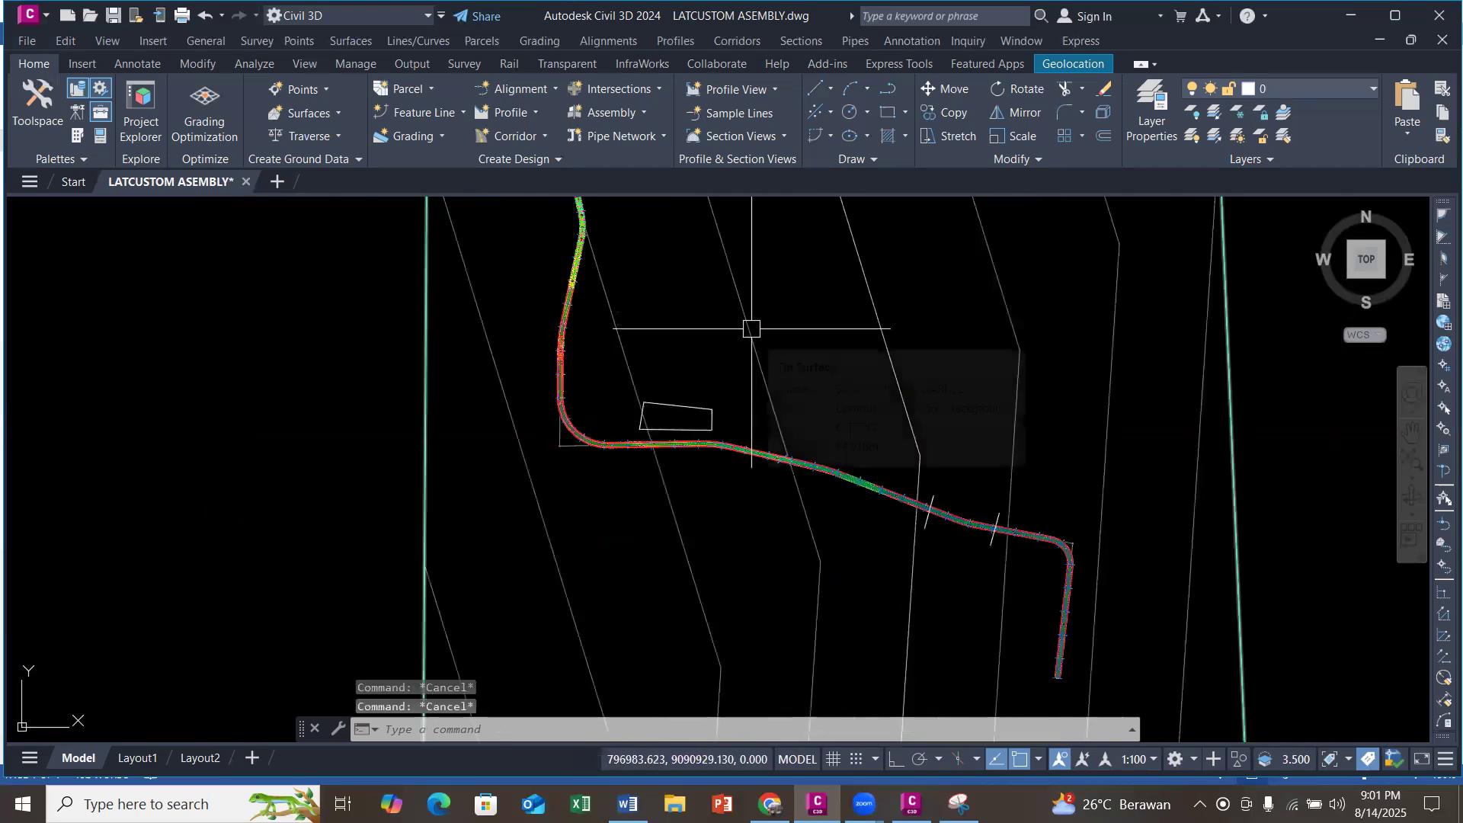
left_click(751, 328)
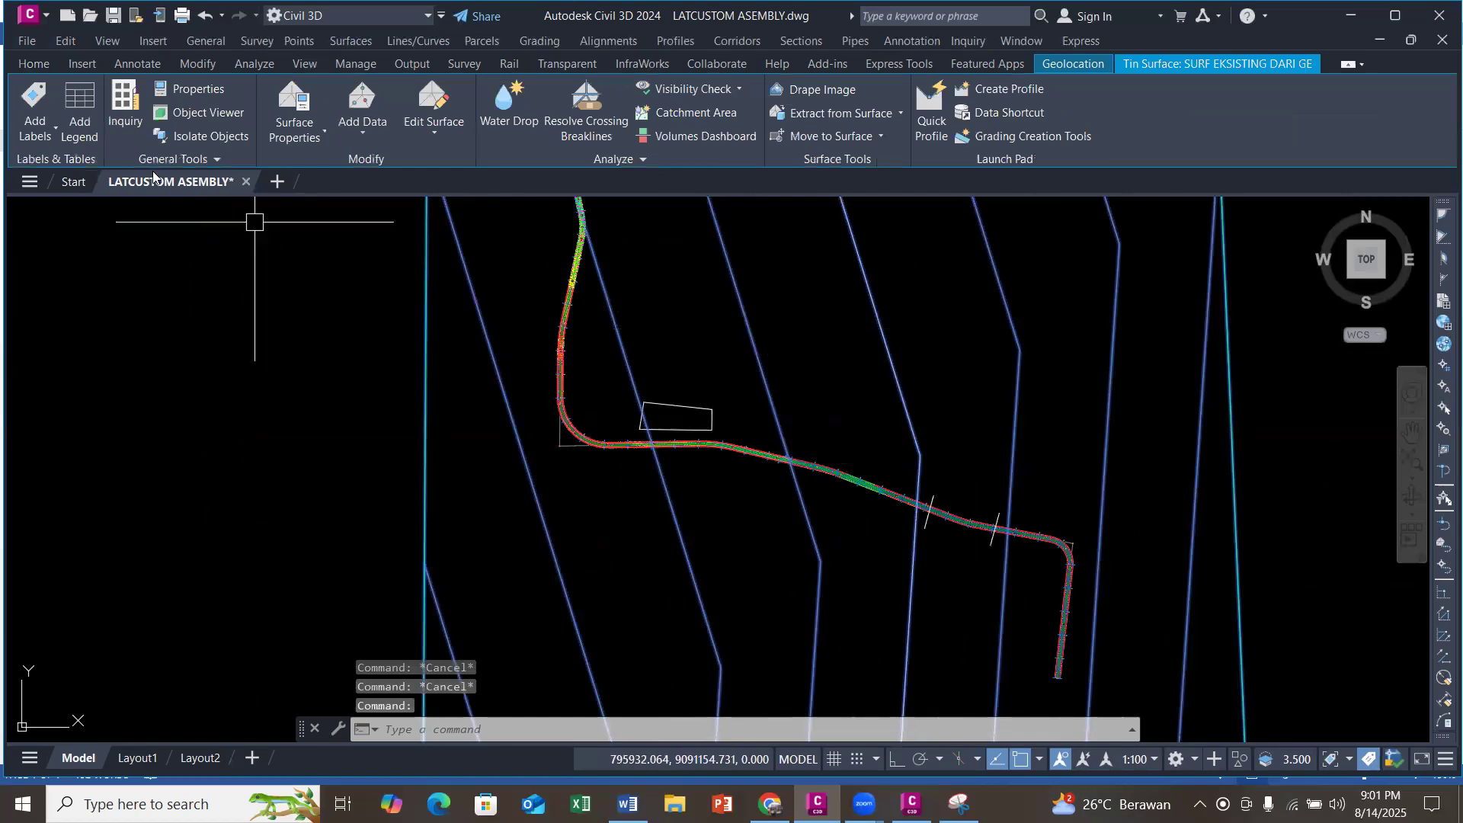
left_click(55, 131)
left_click(78, 242)
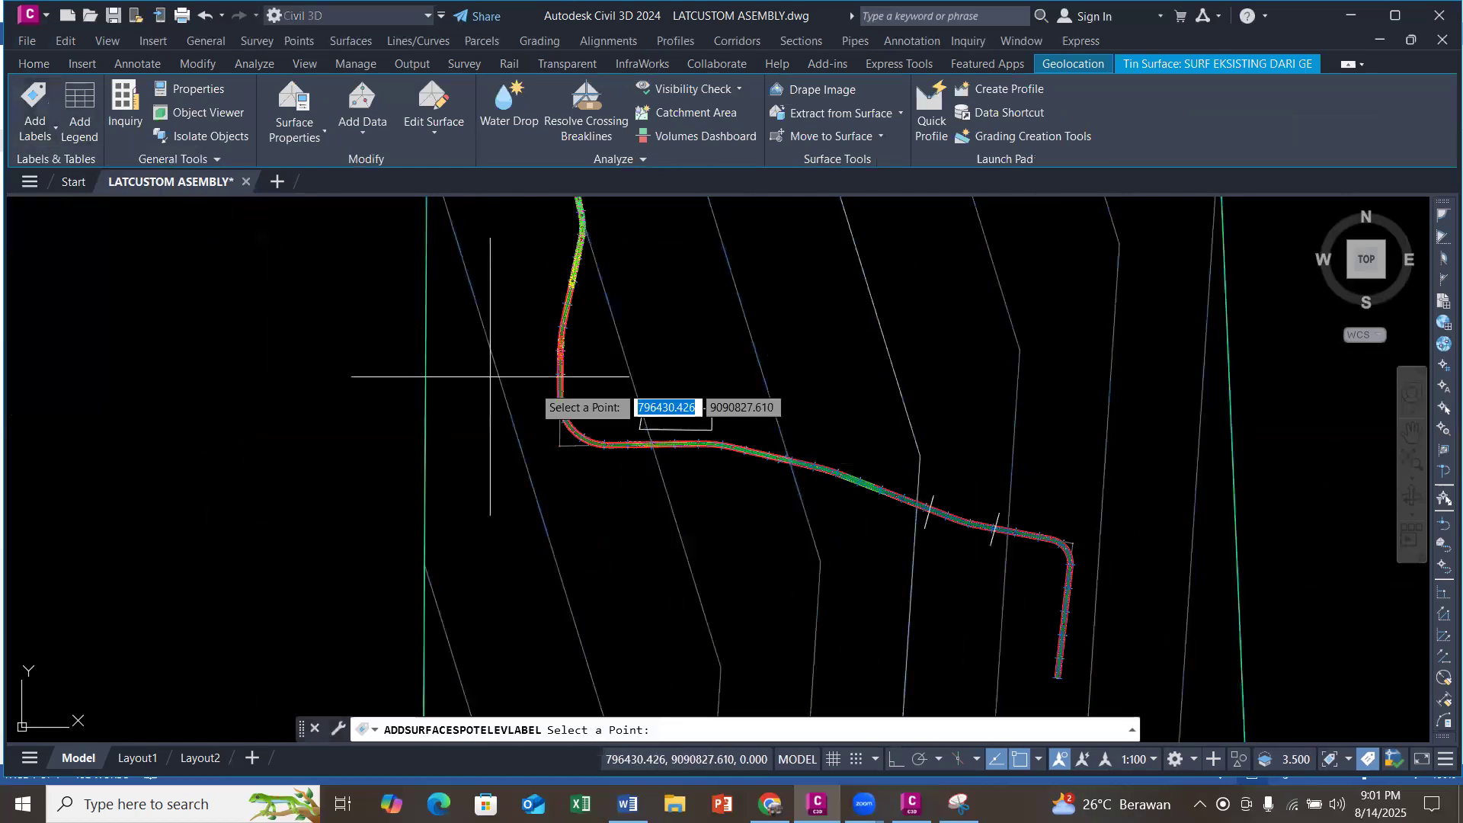
scroll(614, 403, "up", 5)
left_click(776, 322)
left_click(1015, 442)
left_click(1256, 388)
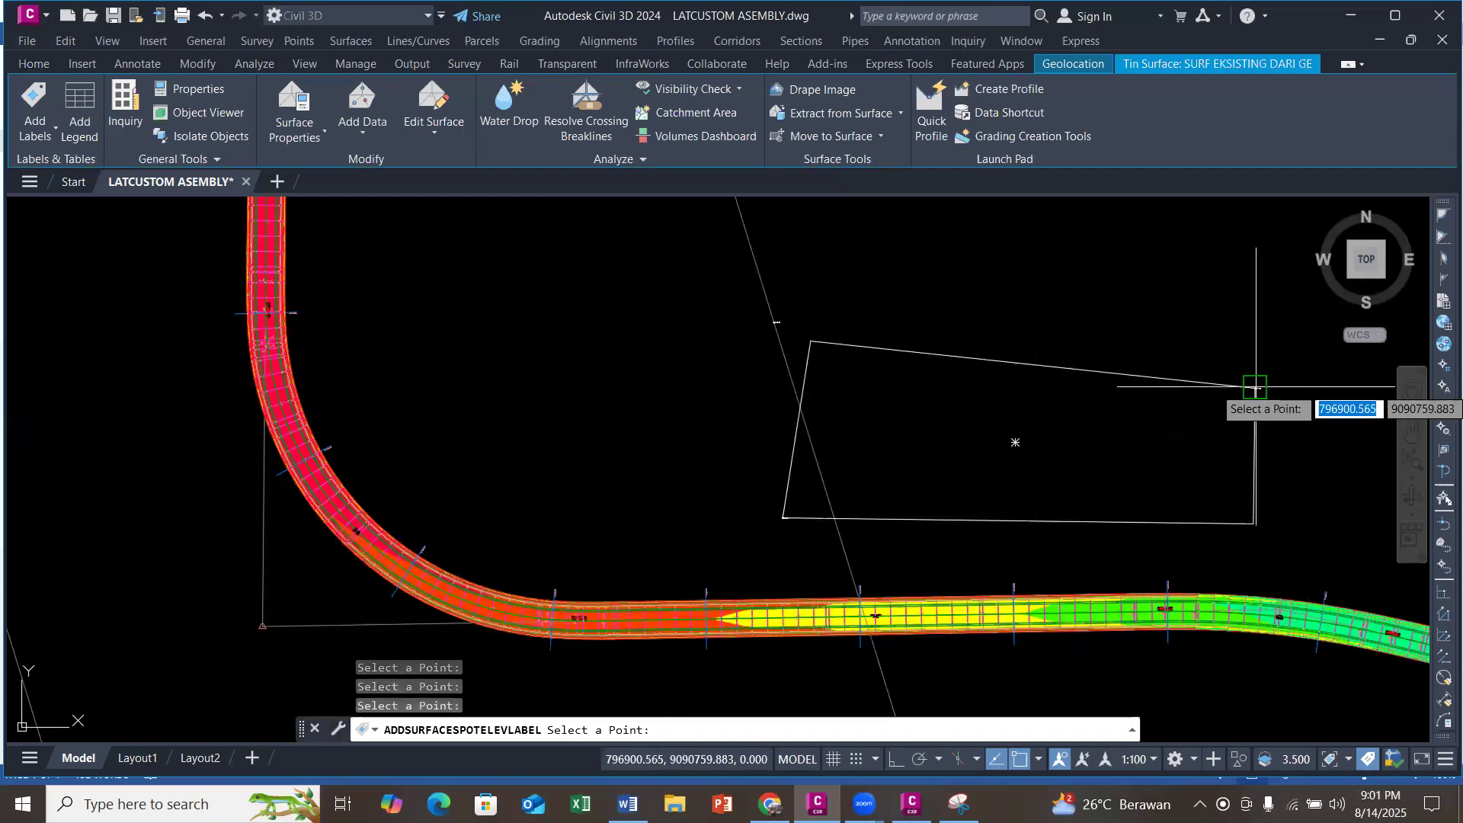
key("Escape")
key("Escape")
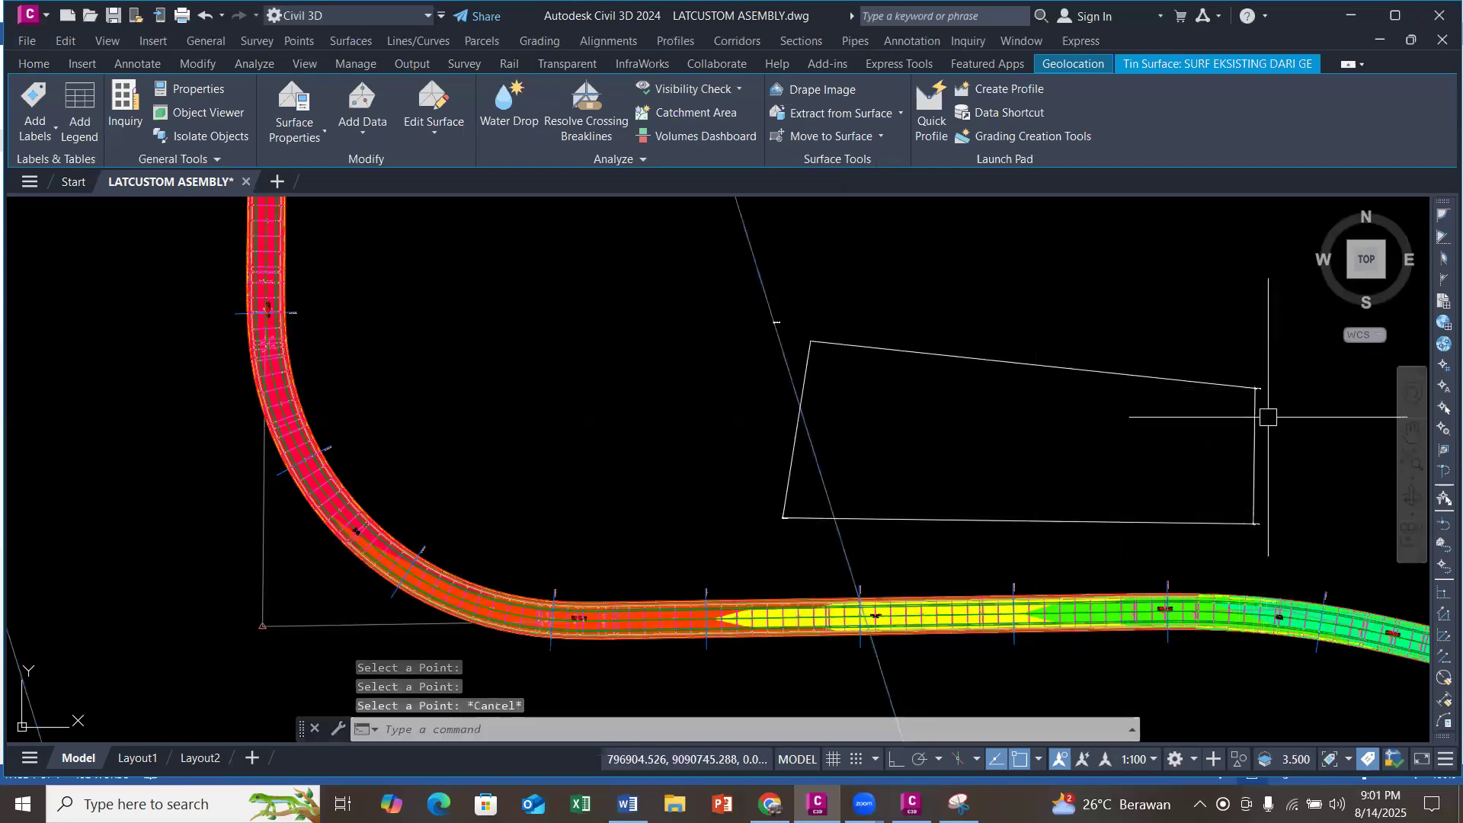
Step: Set the model's annotation scale to 1:750 so the spot elevation labels are readable
scroll(1274, 394, "up", 6)
middle_click_drag(1274, 394, 1021, 324)
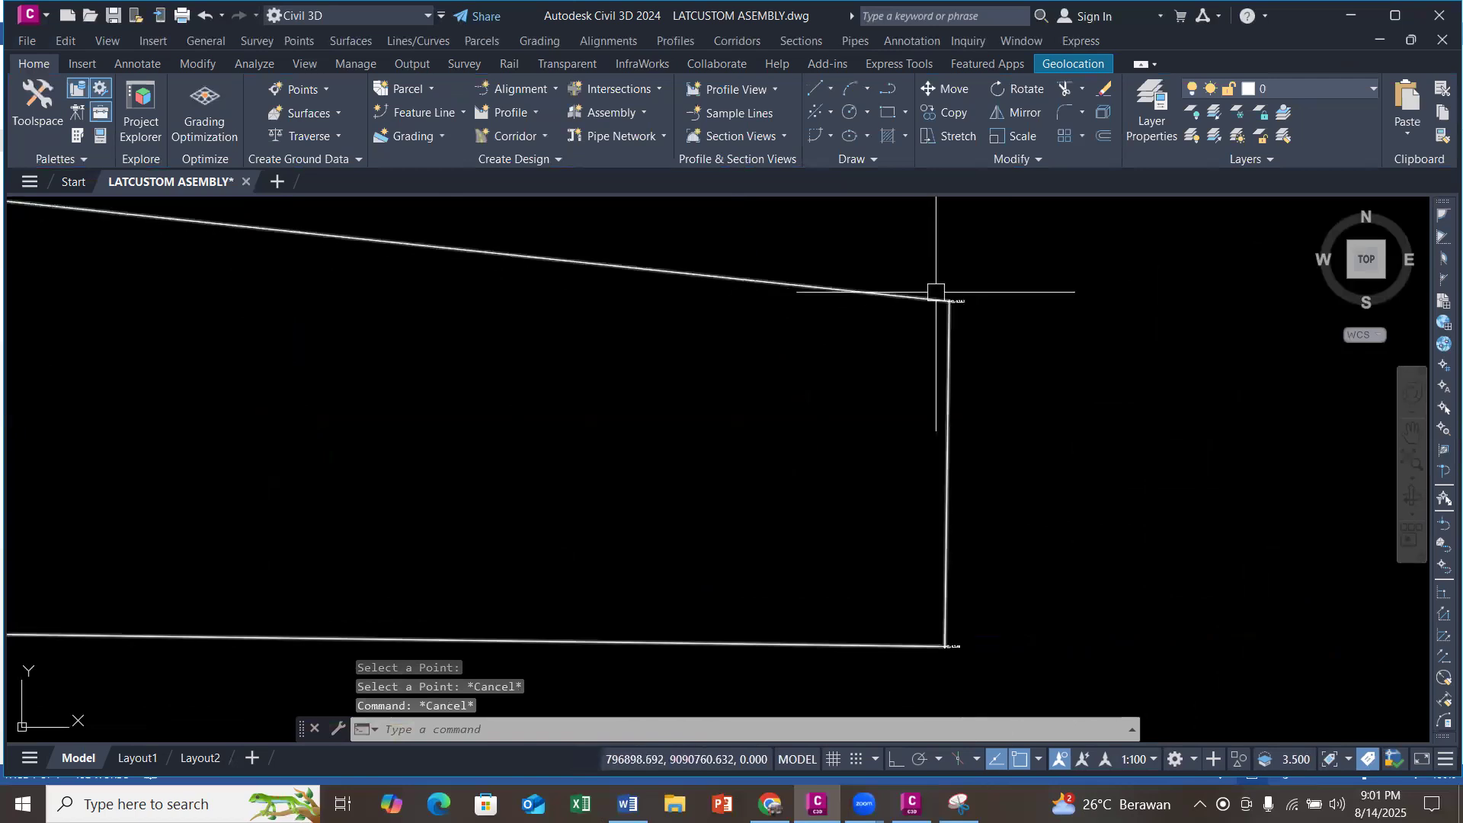
left_click(1137, 759)
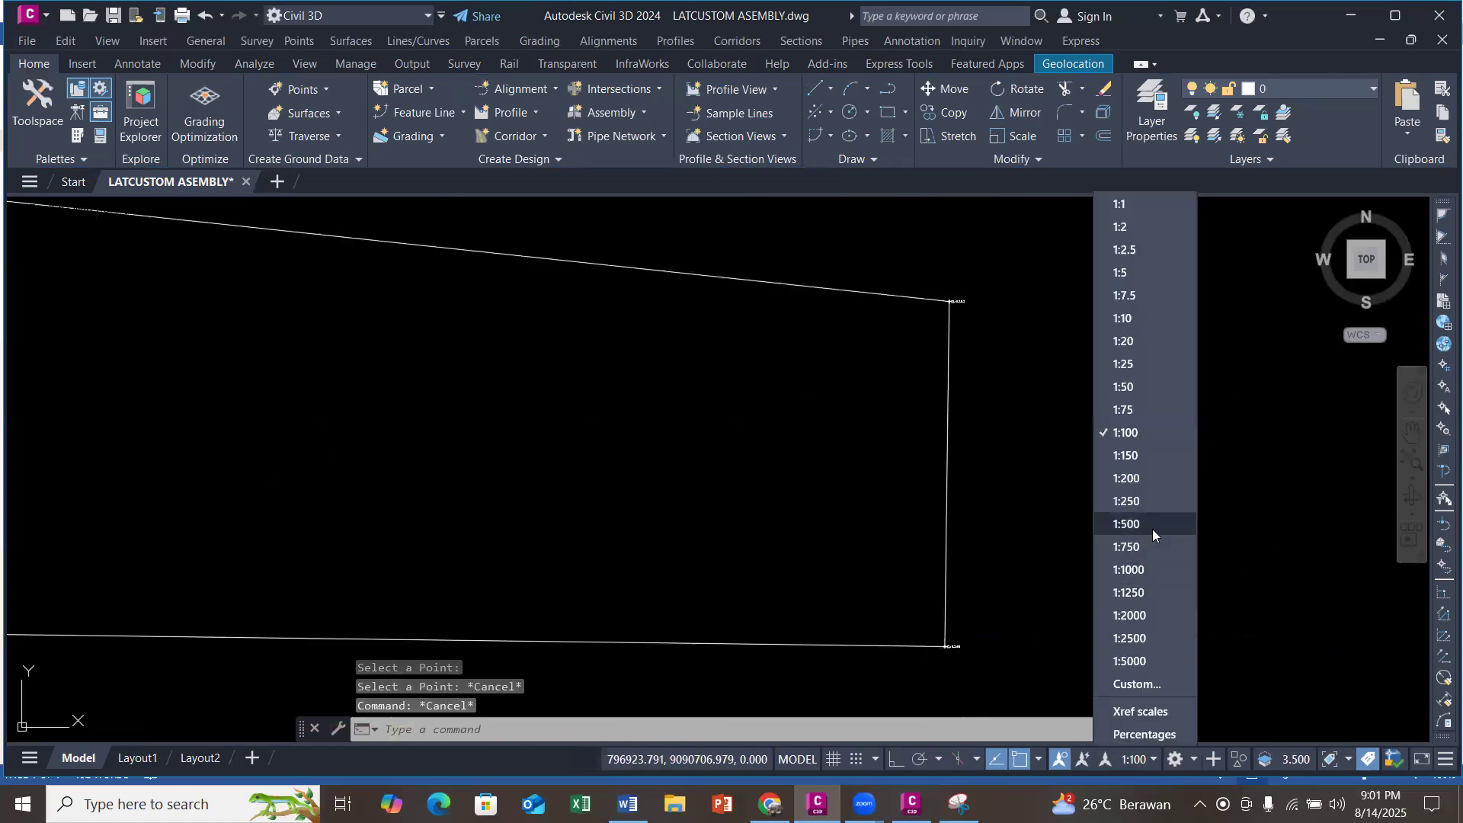
left_click(1141, 547)
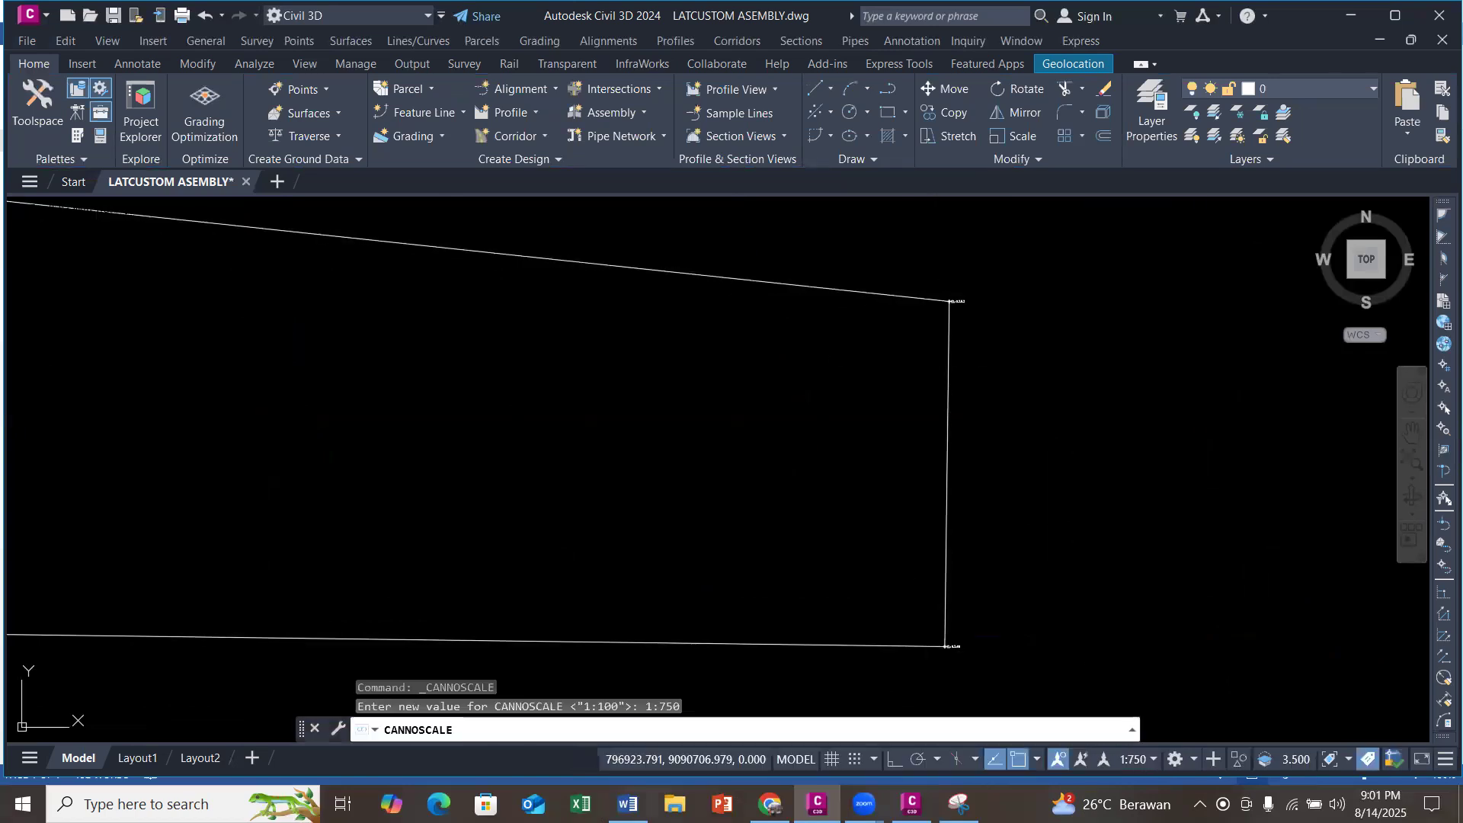
key("Escape")
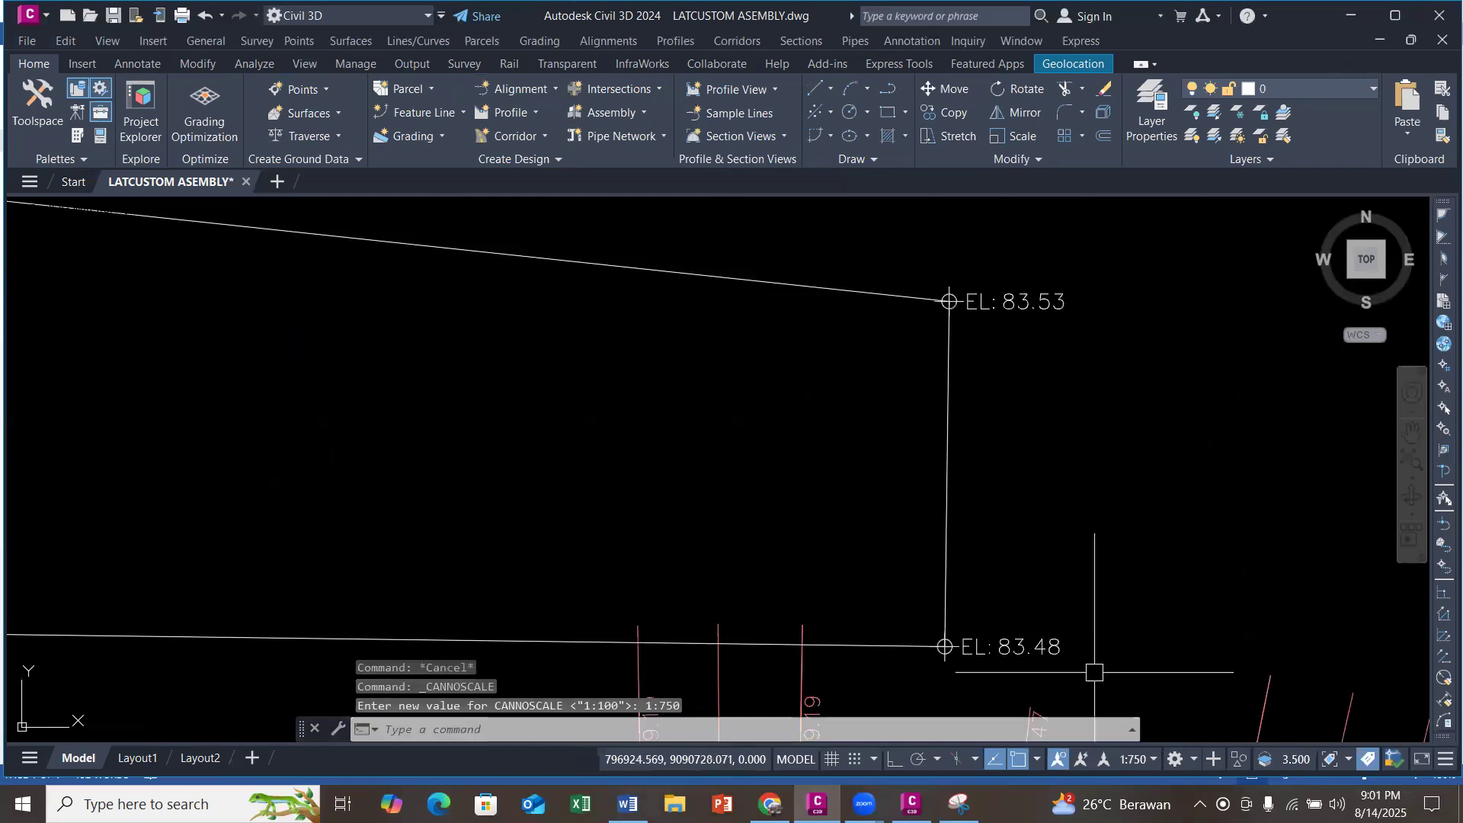
scroll(1072, 402, "down", 3)
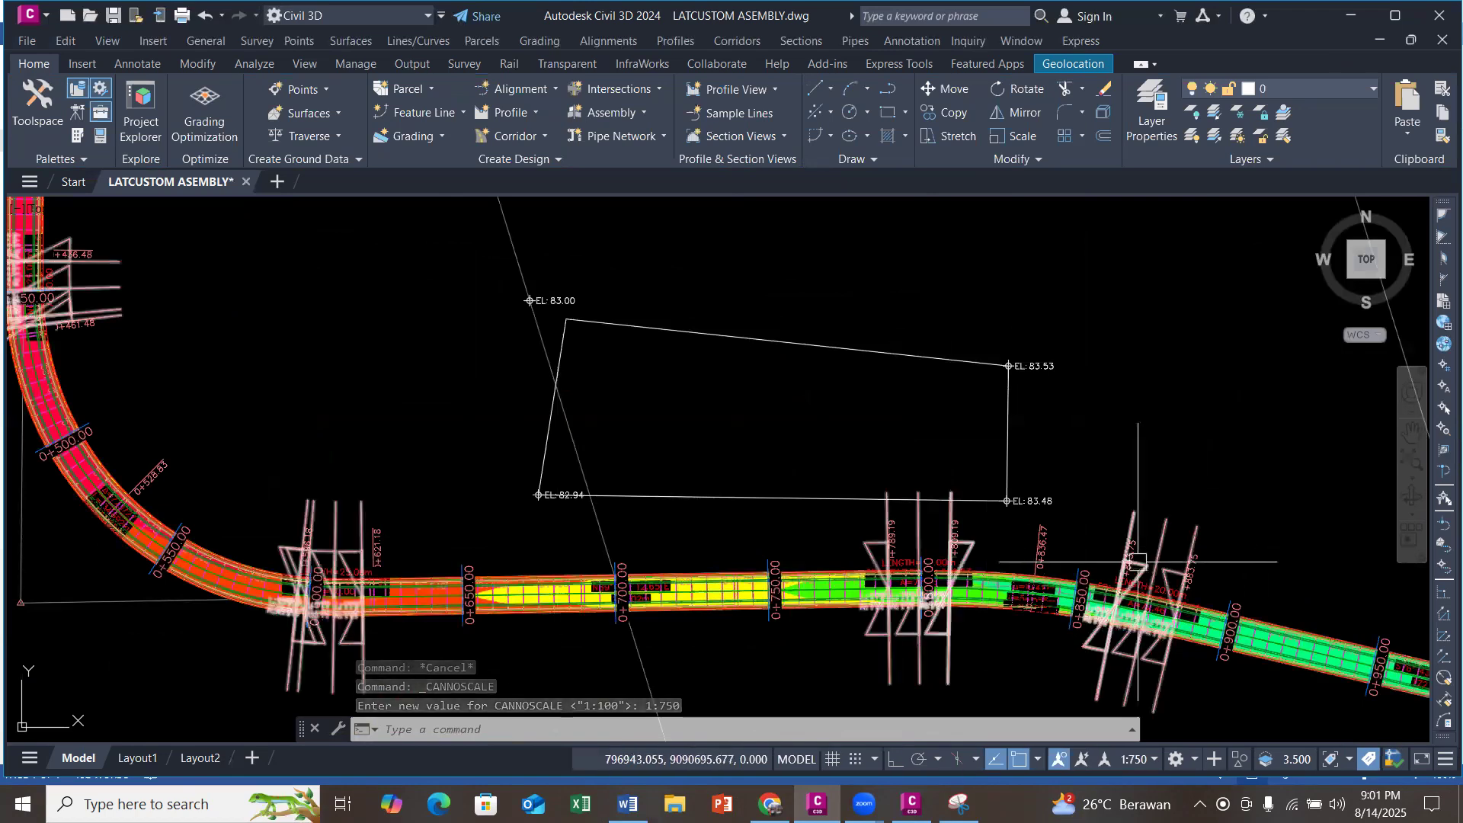
Step: Erase the label group with long leader lines and flag symbols crossing the road
scroll(1023, 393, "up", 2)
scroll(1021, 427, "down", 2)
scroll(1063, 476, "up", 2)
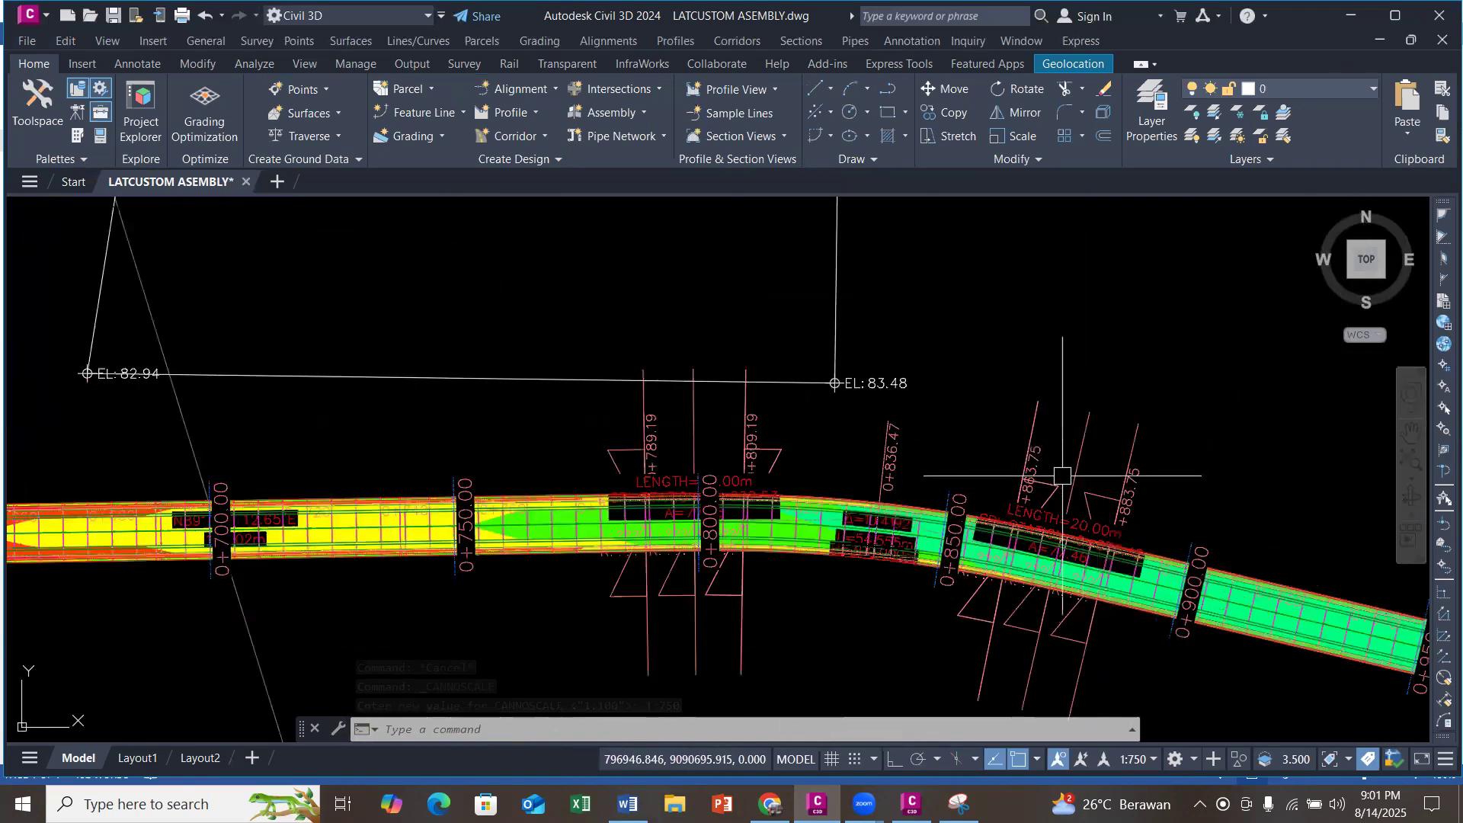
left_click(1030, 451)
type("E")
key("Return")
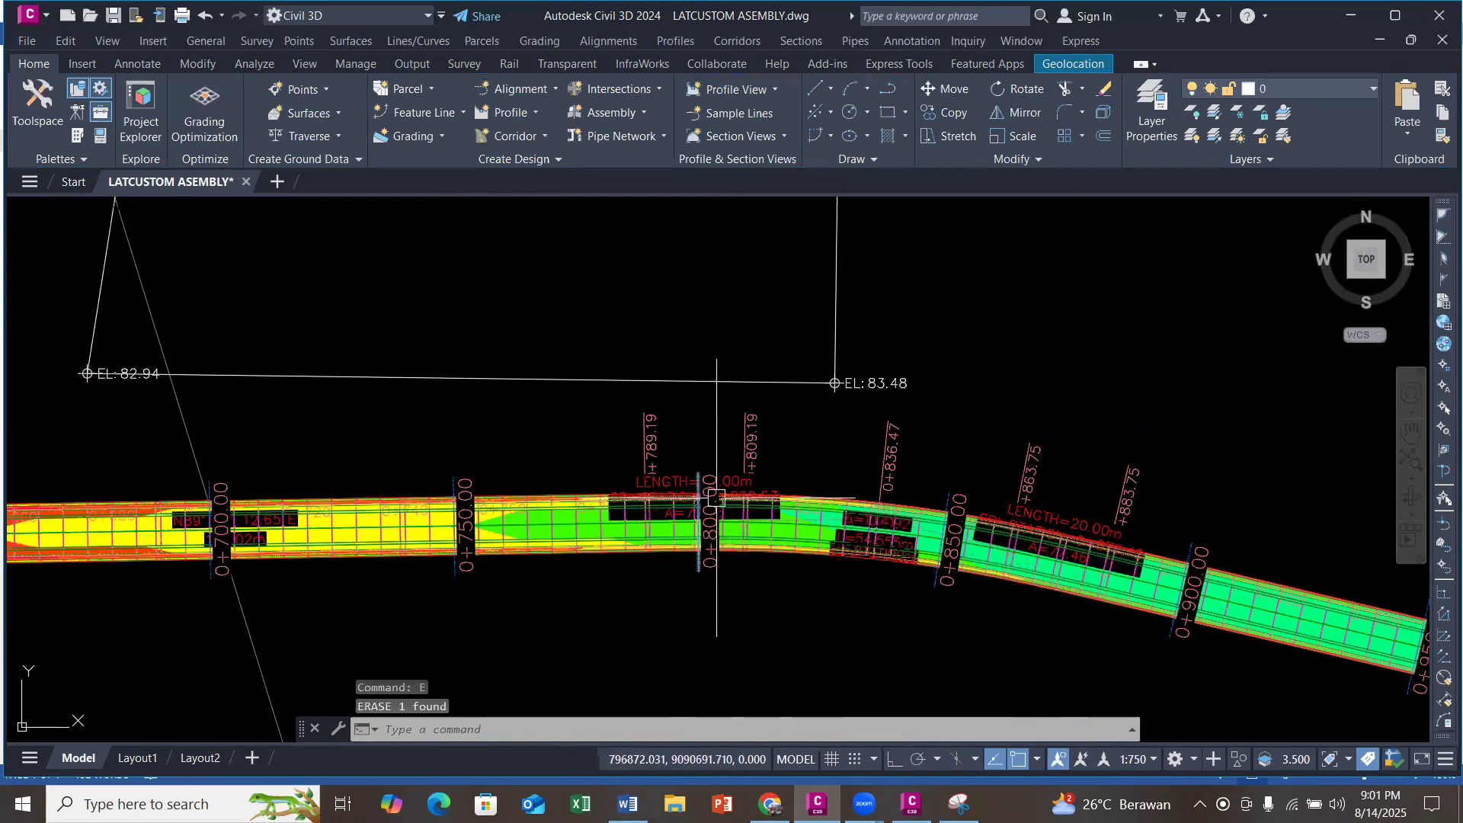
Step: Select all labels similar to the 0+800.00 station label and isolate them
scroll(709, 489, "up", 4)
scroll(941, 341, "down", 2)
scroll(838, 346, "up", 3)
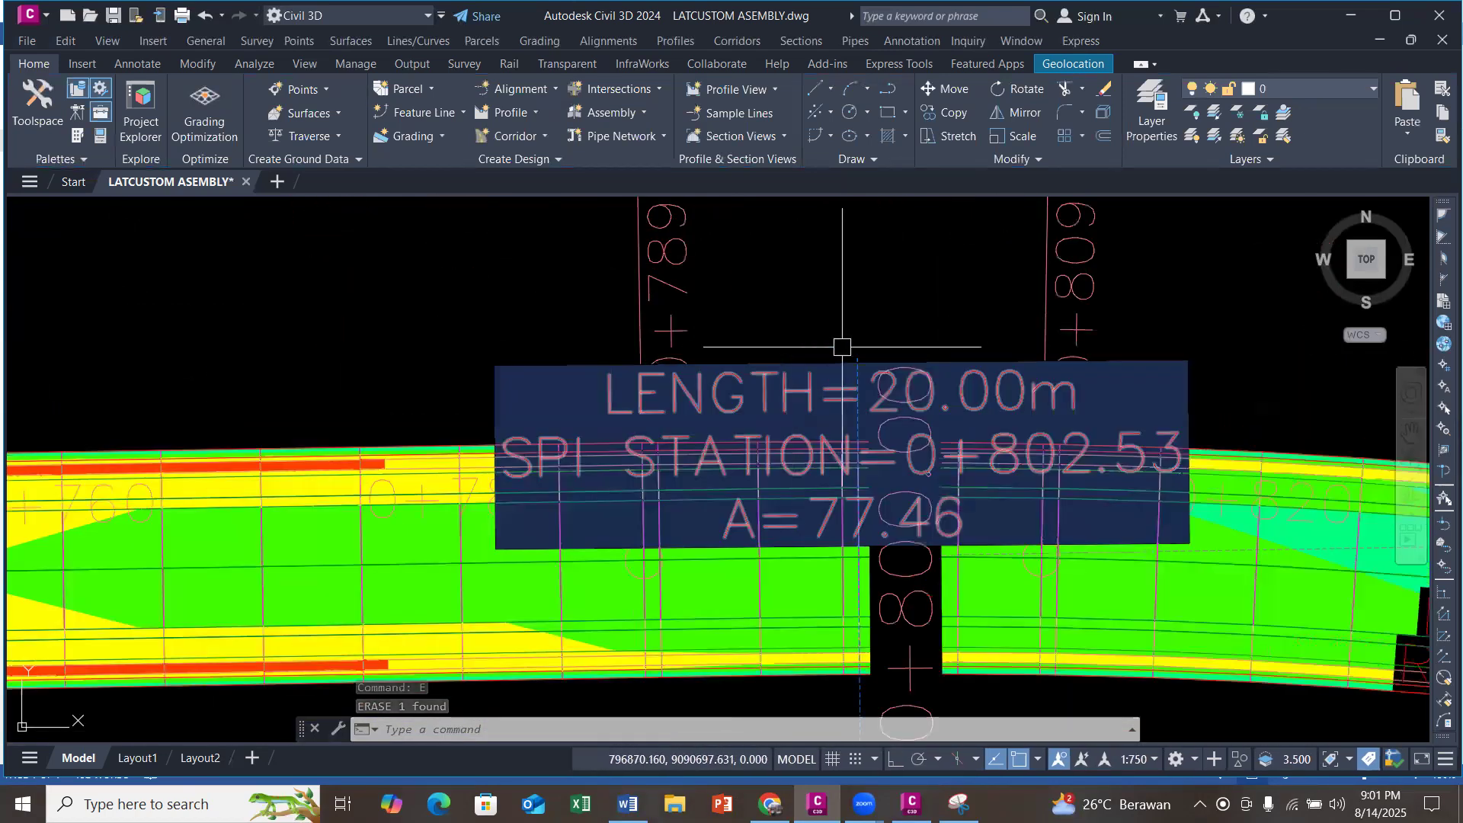
scroll(866, 328, "down", 1)
key("Escape")
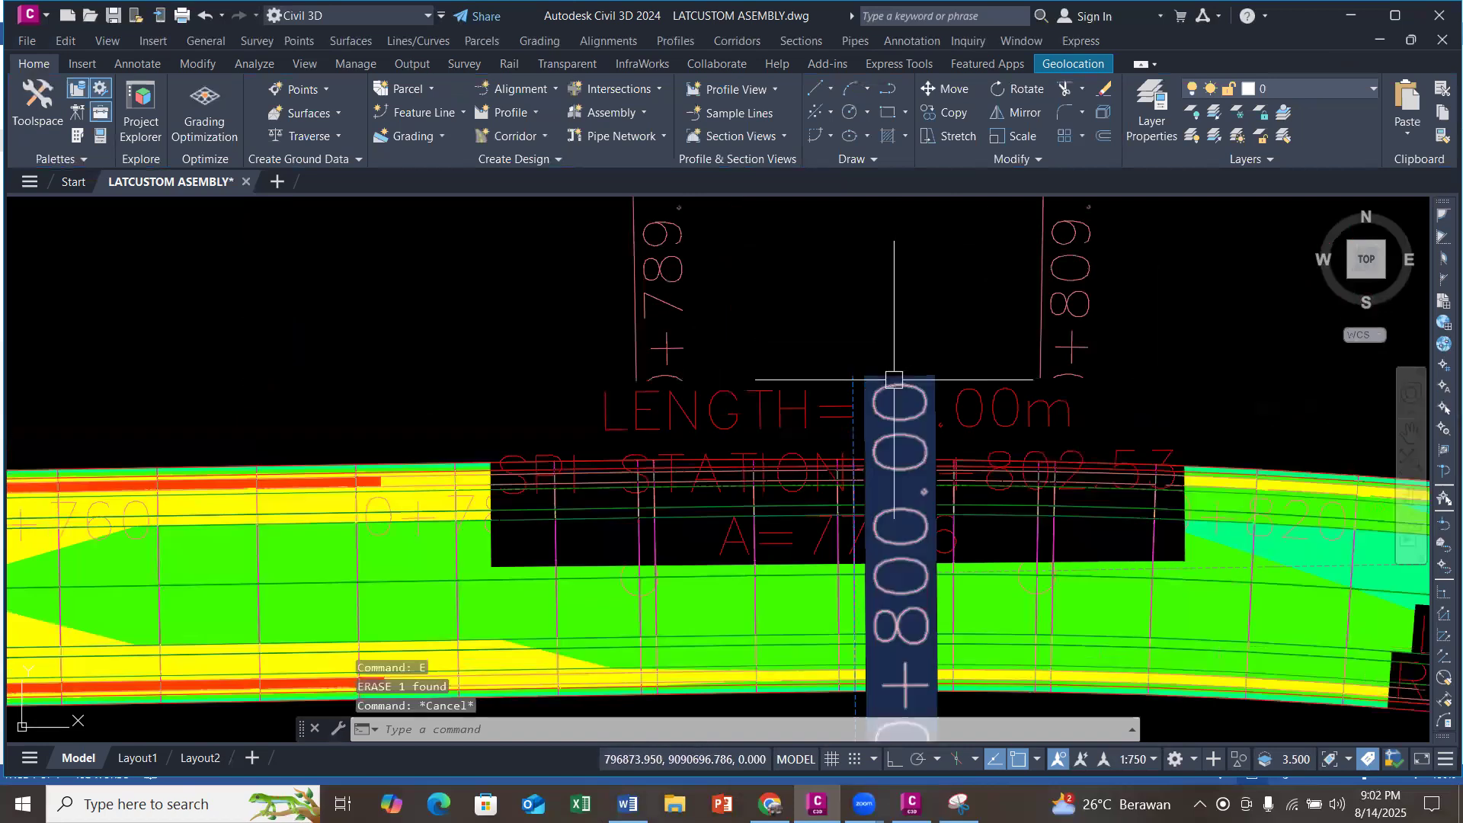
left_click(863, 381)
right_click(870, 319)
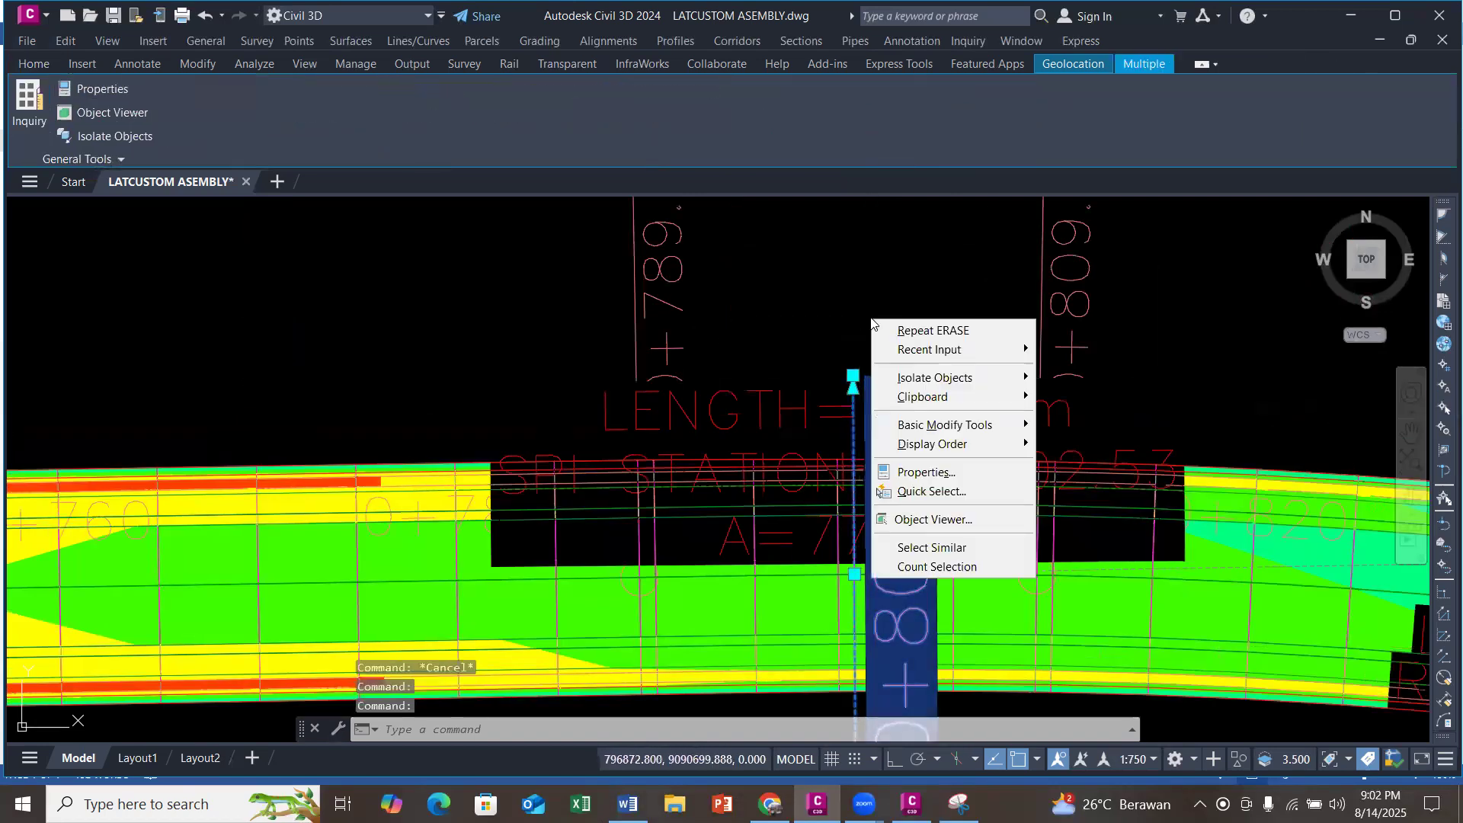
left_click(933, 547)
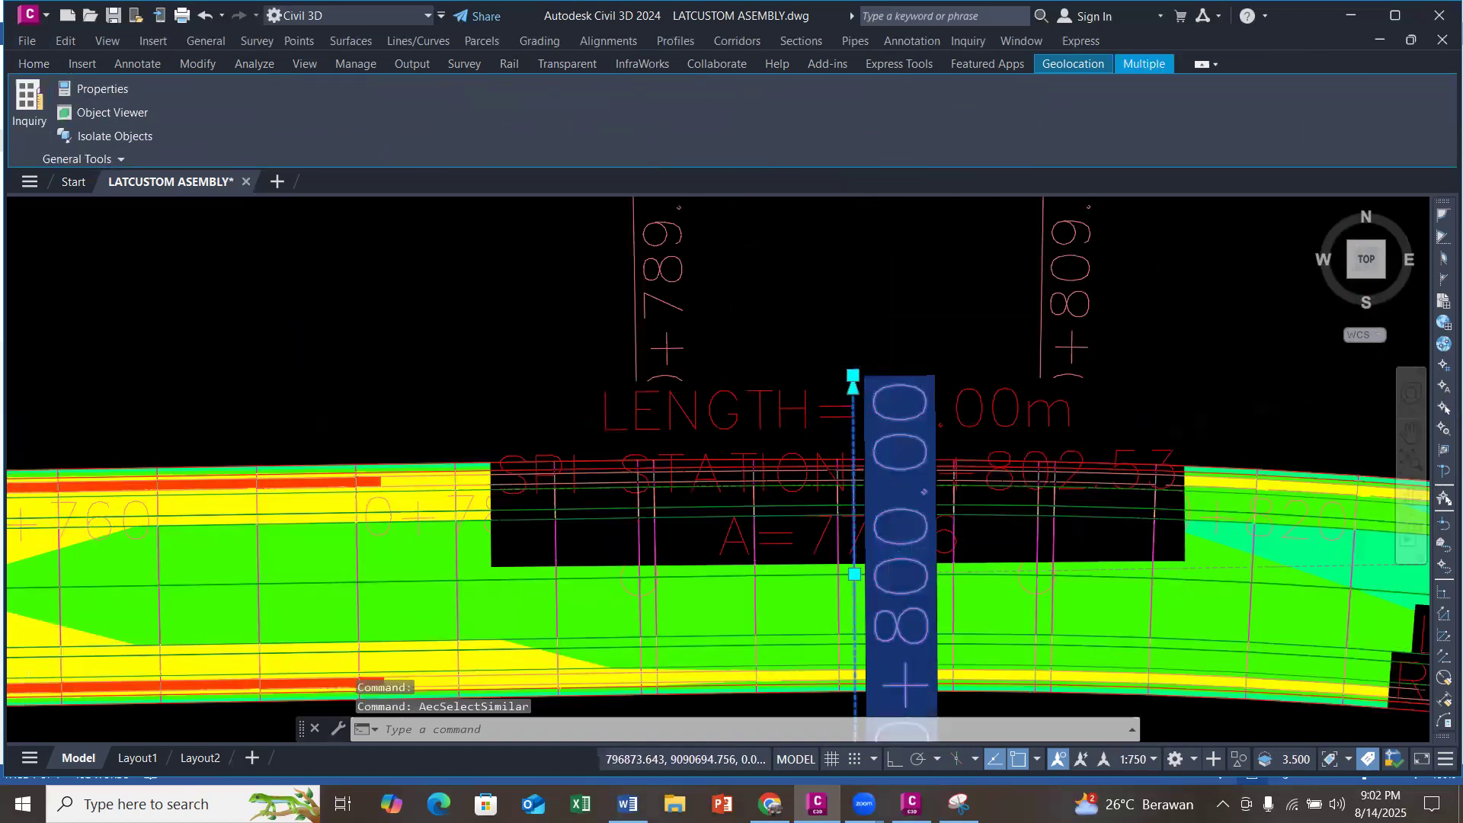
scroll(884, 438, "down", 5)
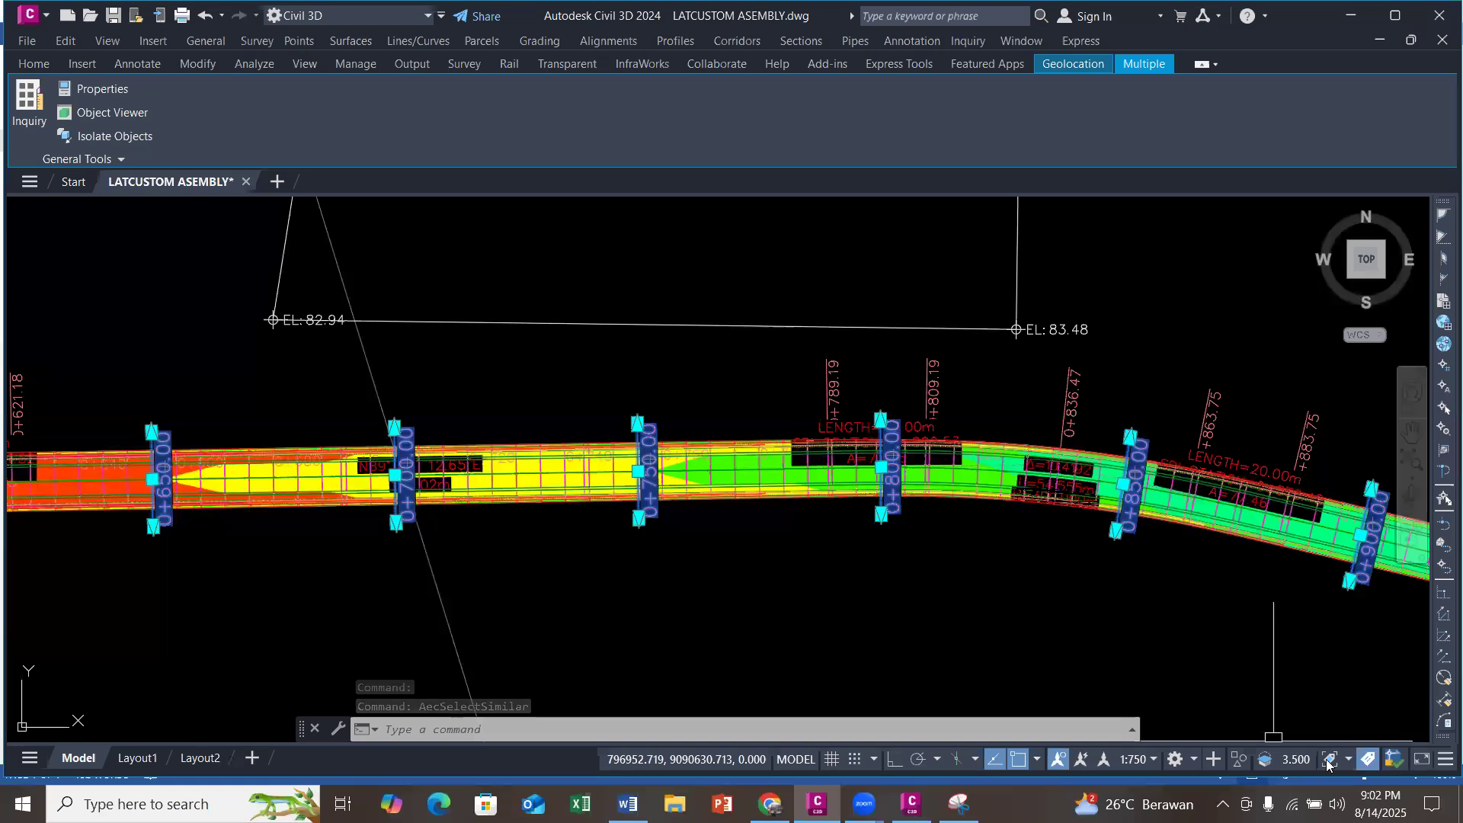
left_click(1237, 761)
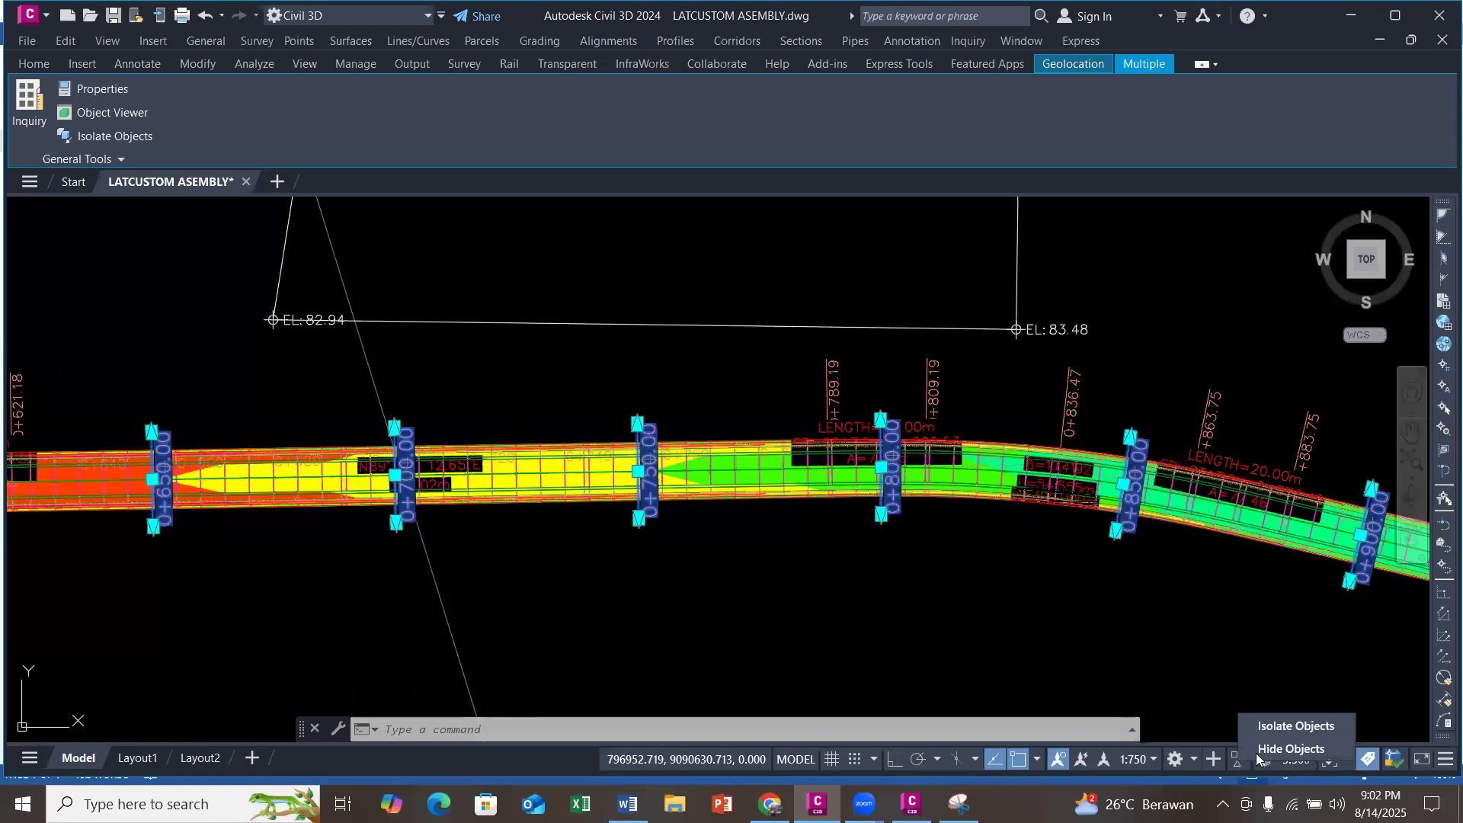
left_click(1272, 726)
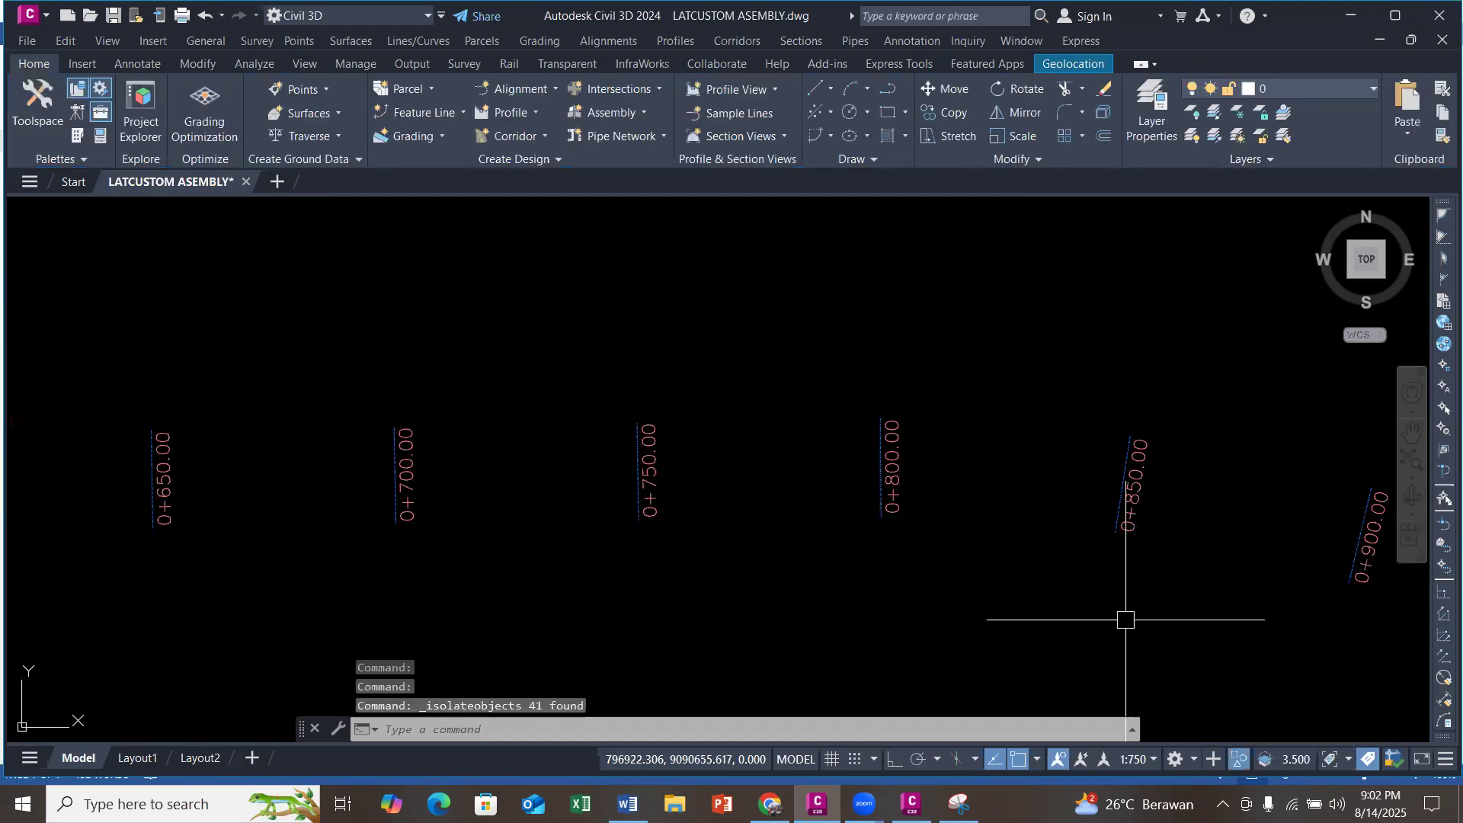
Step: Undo the isolation of the station labels to bring the other objects back
type("u")
key("Return")
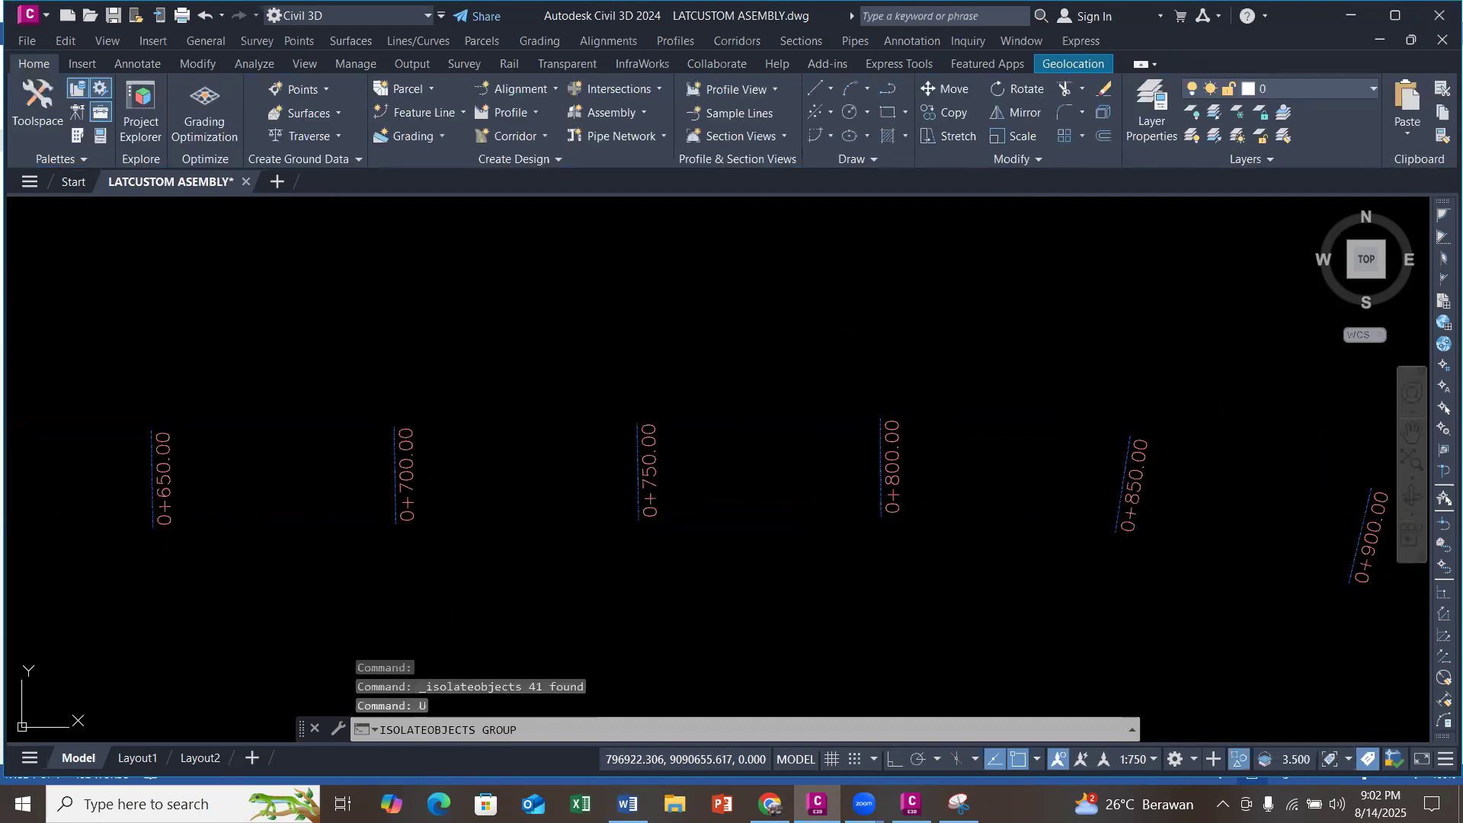
type("u")
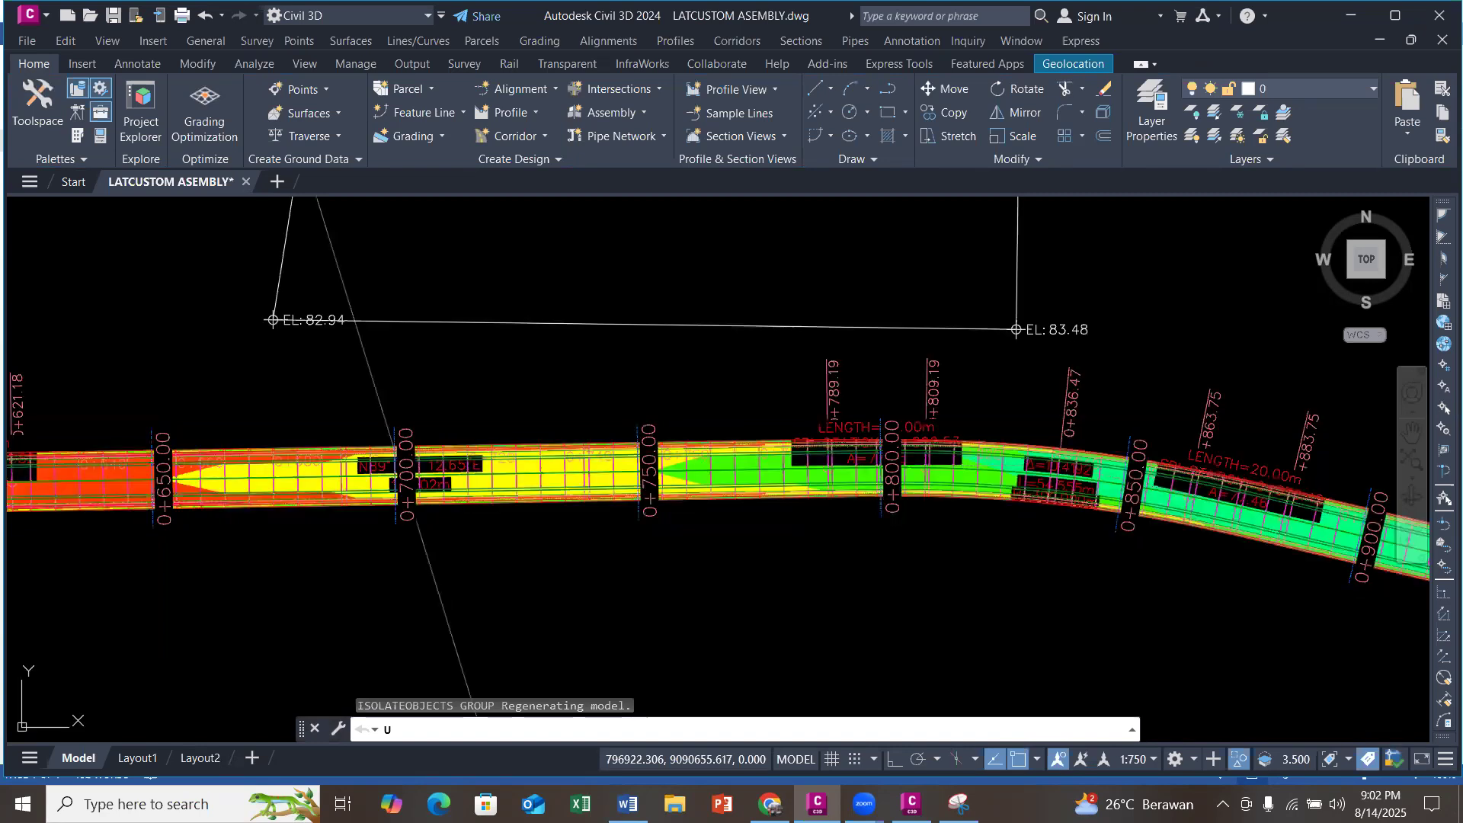
key("Return")
Step: Select all labels similar to the 0+800.00 station label and hide them
scroll(889, 500, "up", 5)
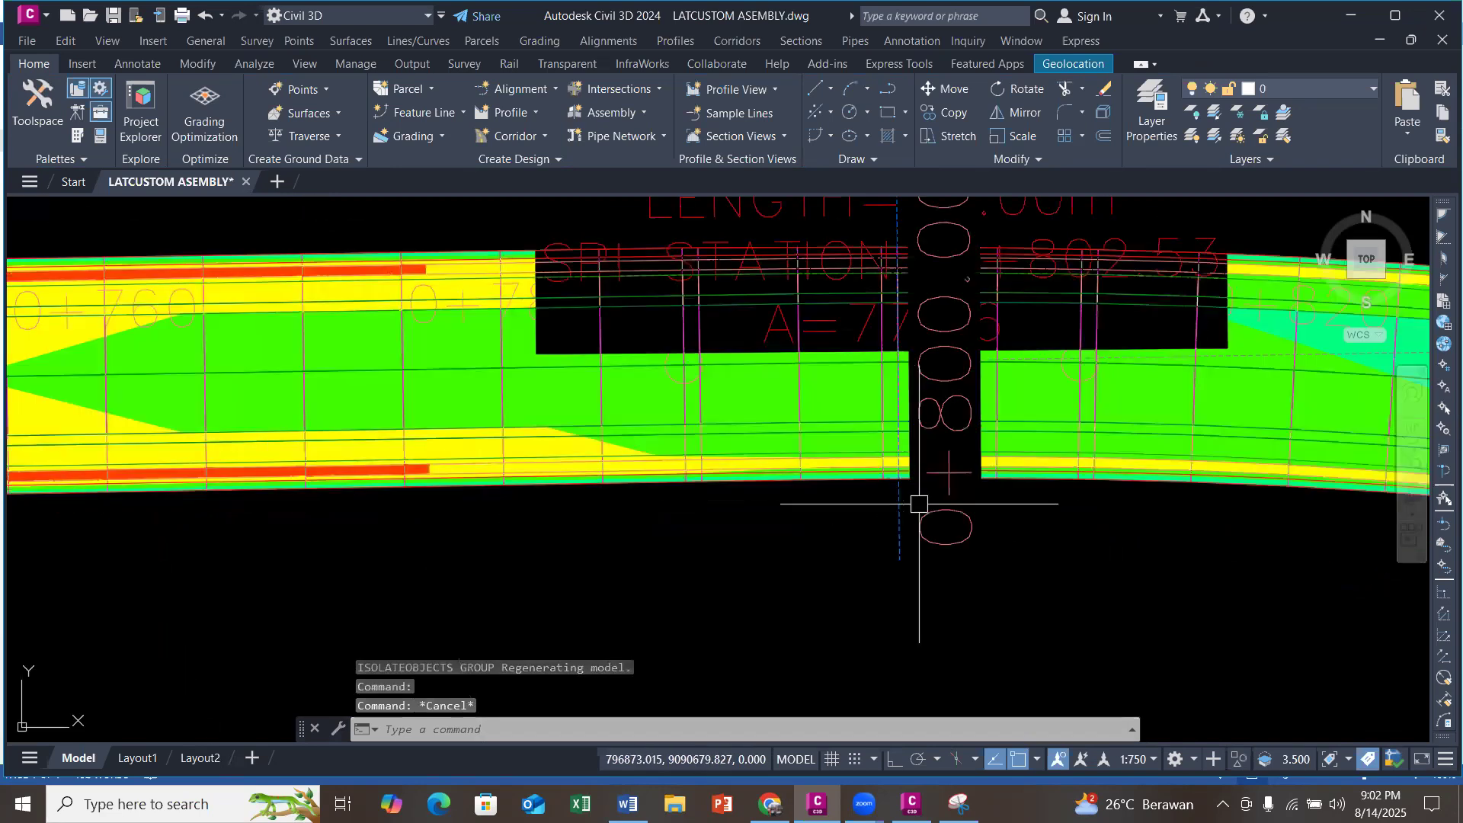
left_click(899, 518)
left_click(899, 553)
right_click(883, 564)
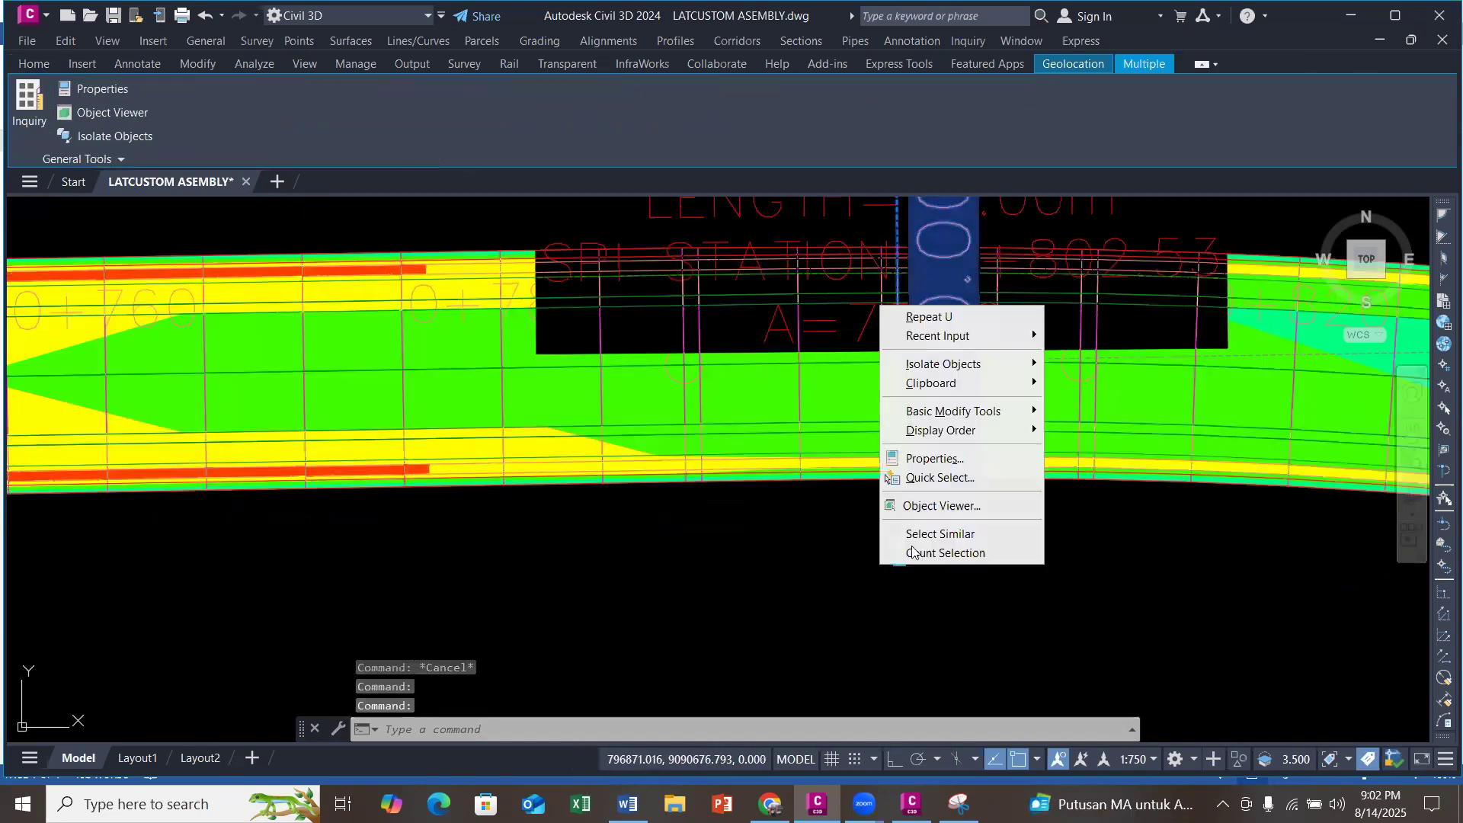
left_click(966, 534)
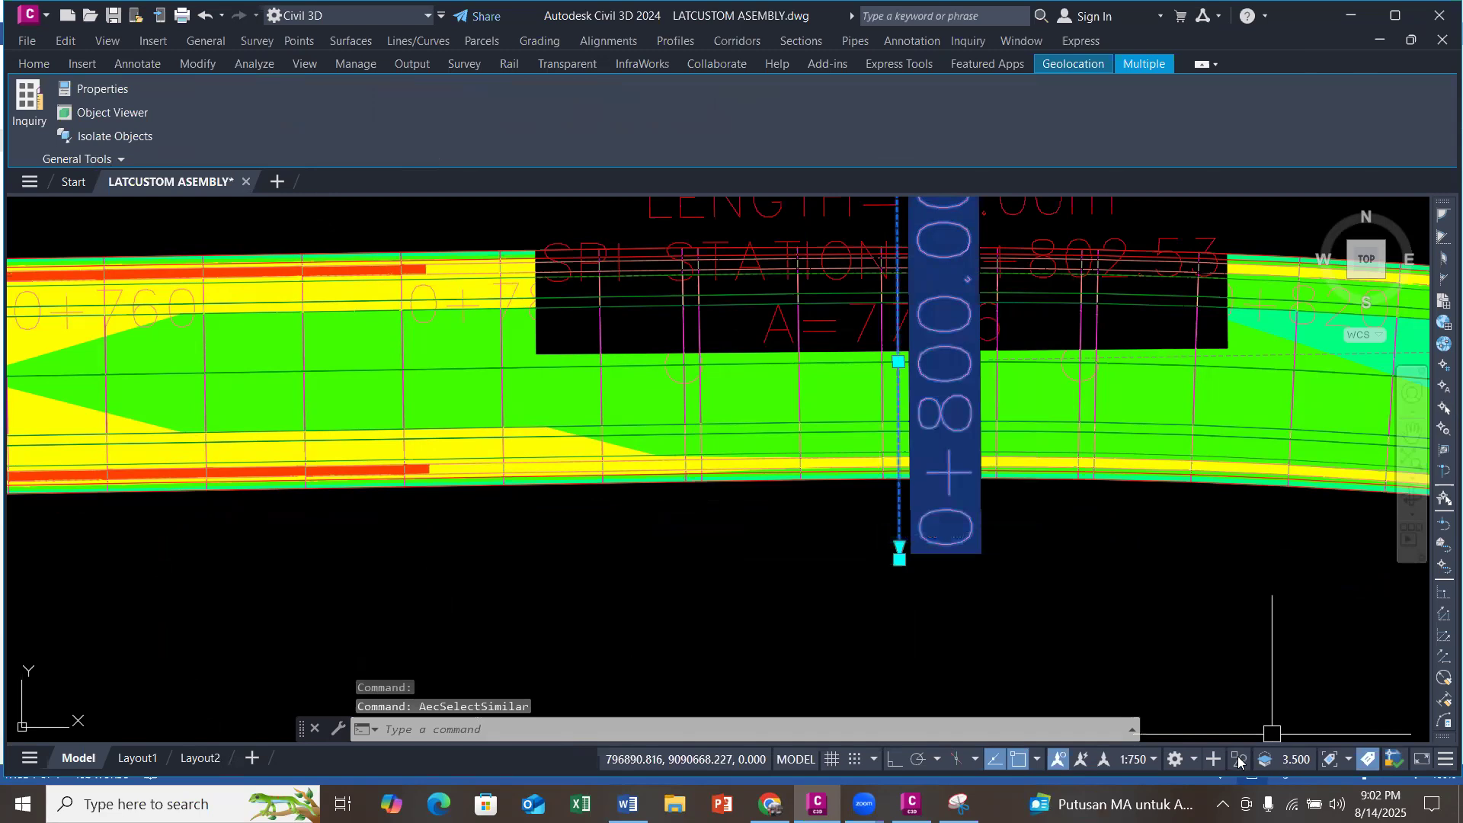
left_click(1239, 759)
left_click(1256, 743)
key("Escape")
scroll(936, 500, "down", 5)
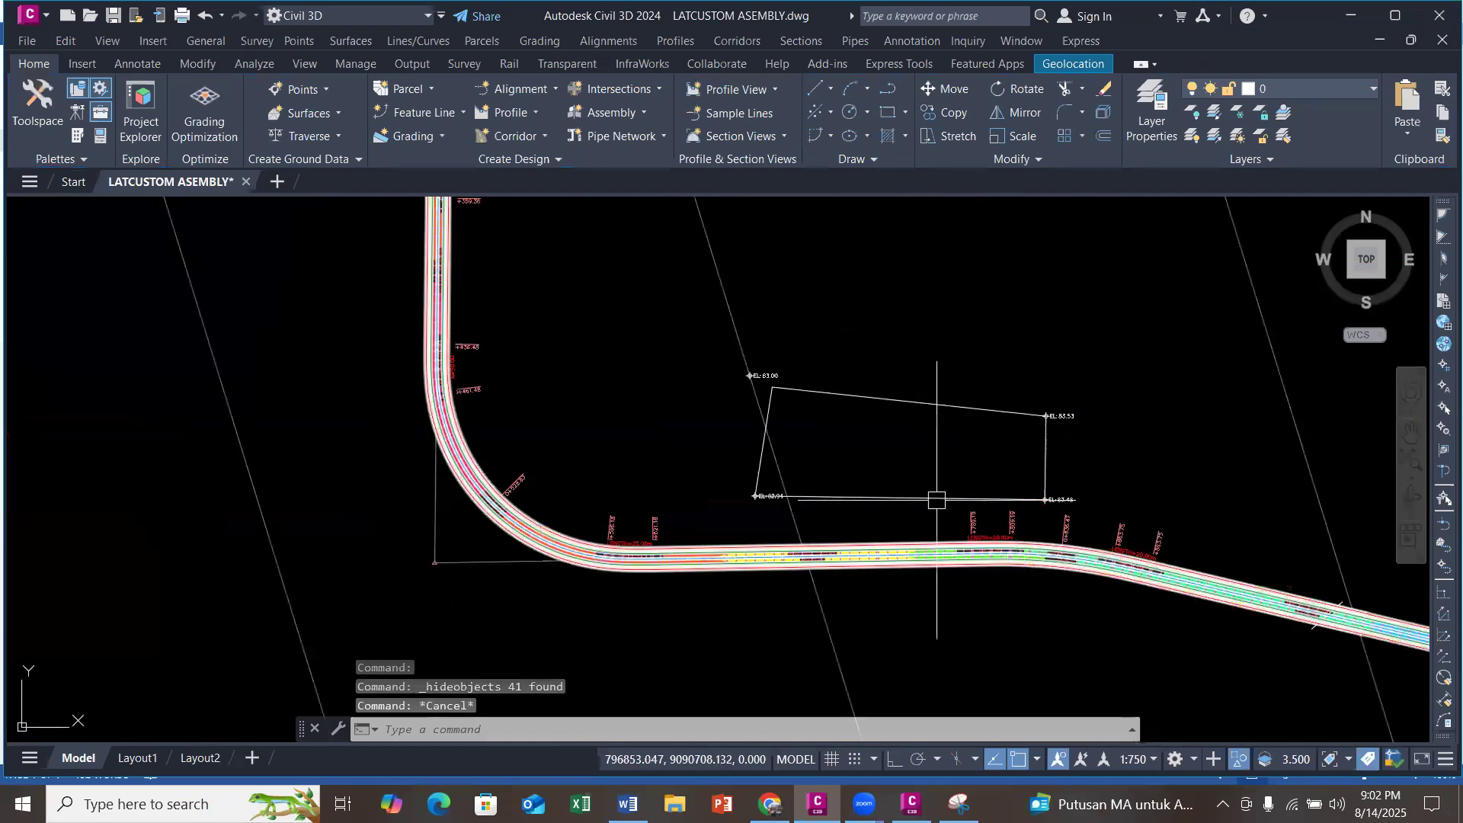
Step: Examine the existing ground elevation labels at the corners of the outlined area beside the road
scroll(1075, 488, "up", 5)
scroll(1075, 534, "down", 3)
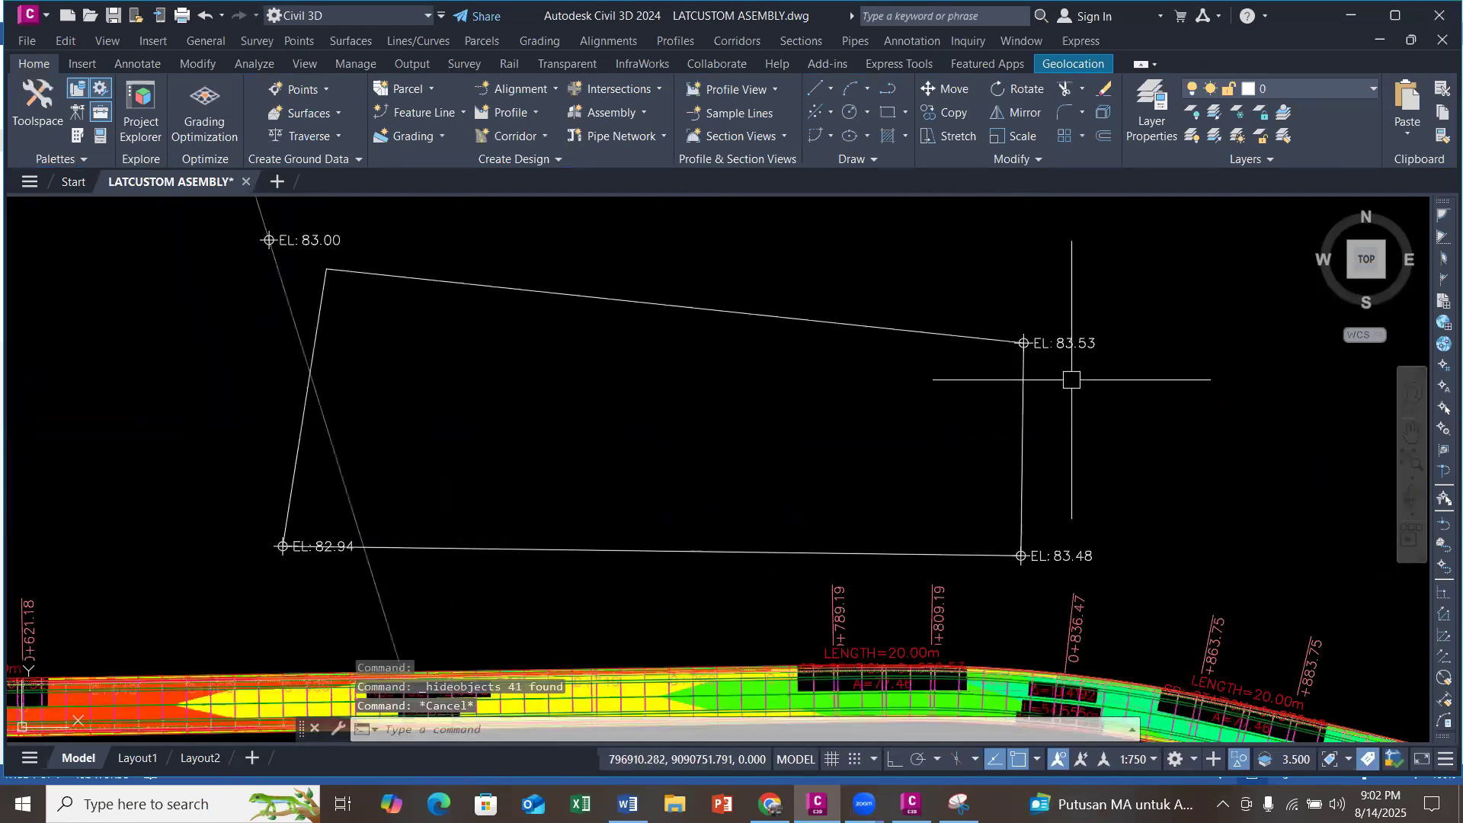
middle_click_drag(344, 533, 372, 549)
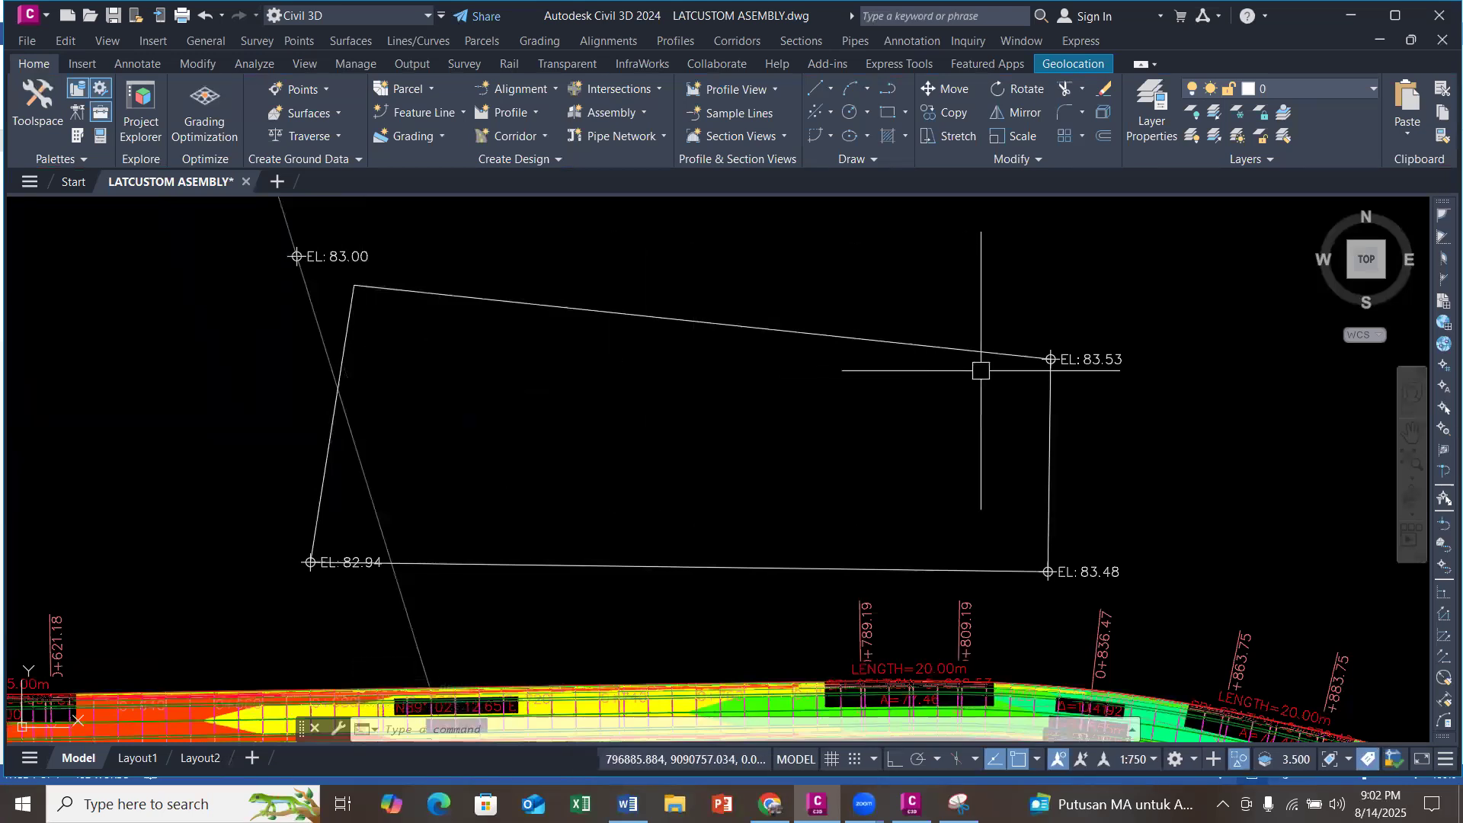
mouse_move(998, 381)
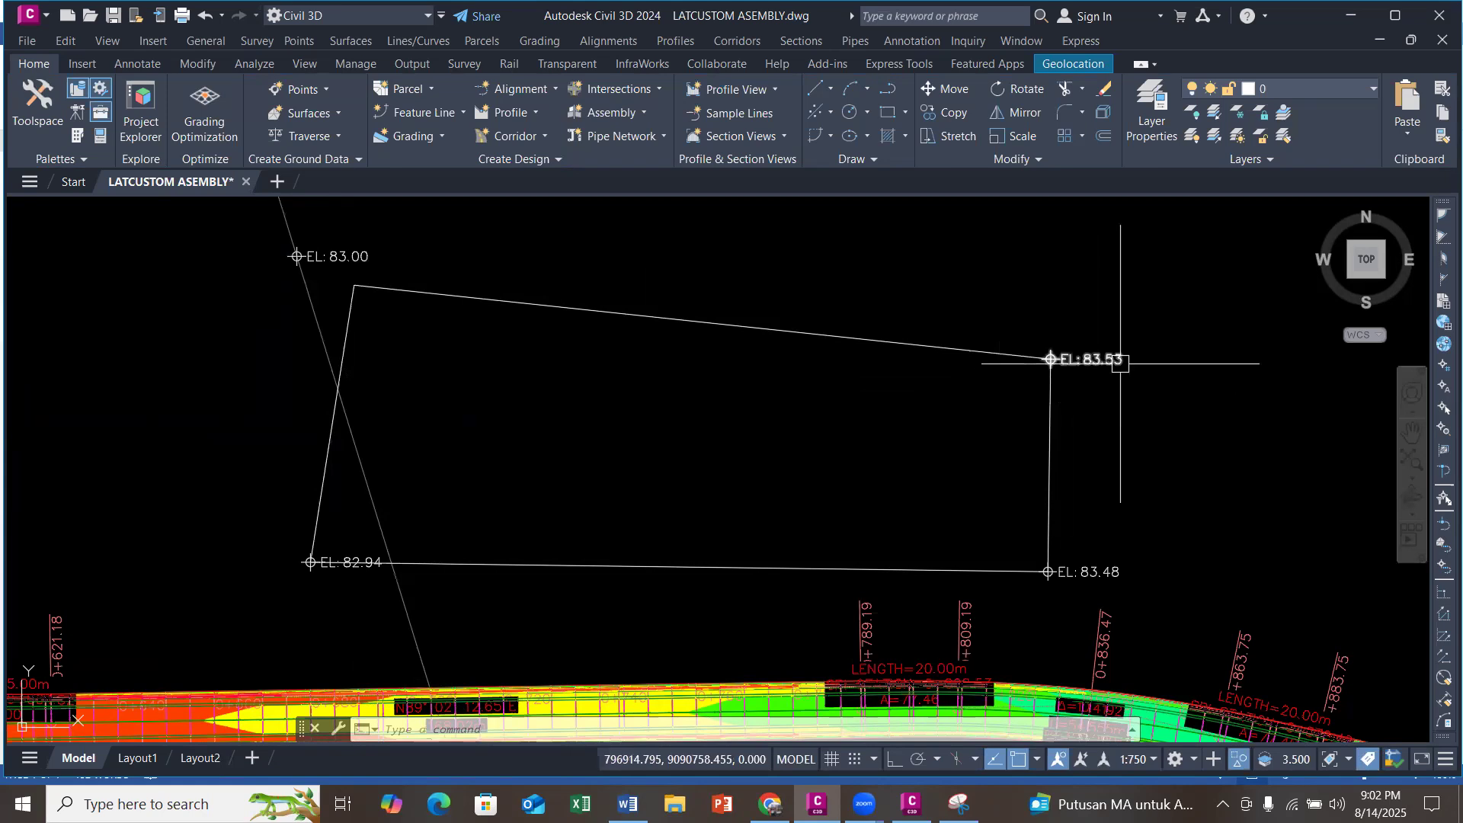
scroll(1120, 362, "up", 2)
mouse_move(1071, 388)
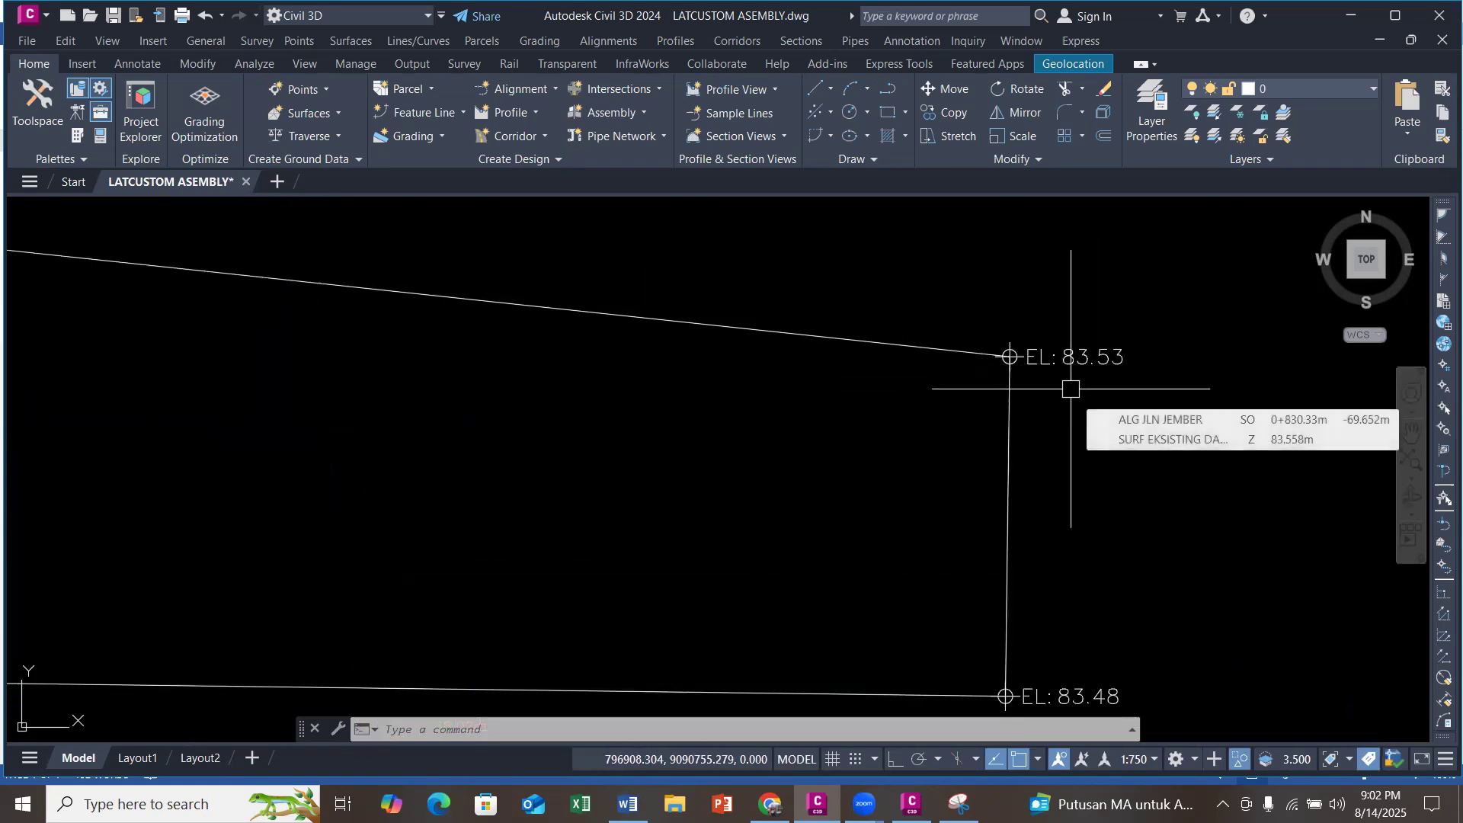
mouse_move(1128, 380)
scroll(1128, 380, "down", 4)
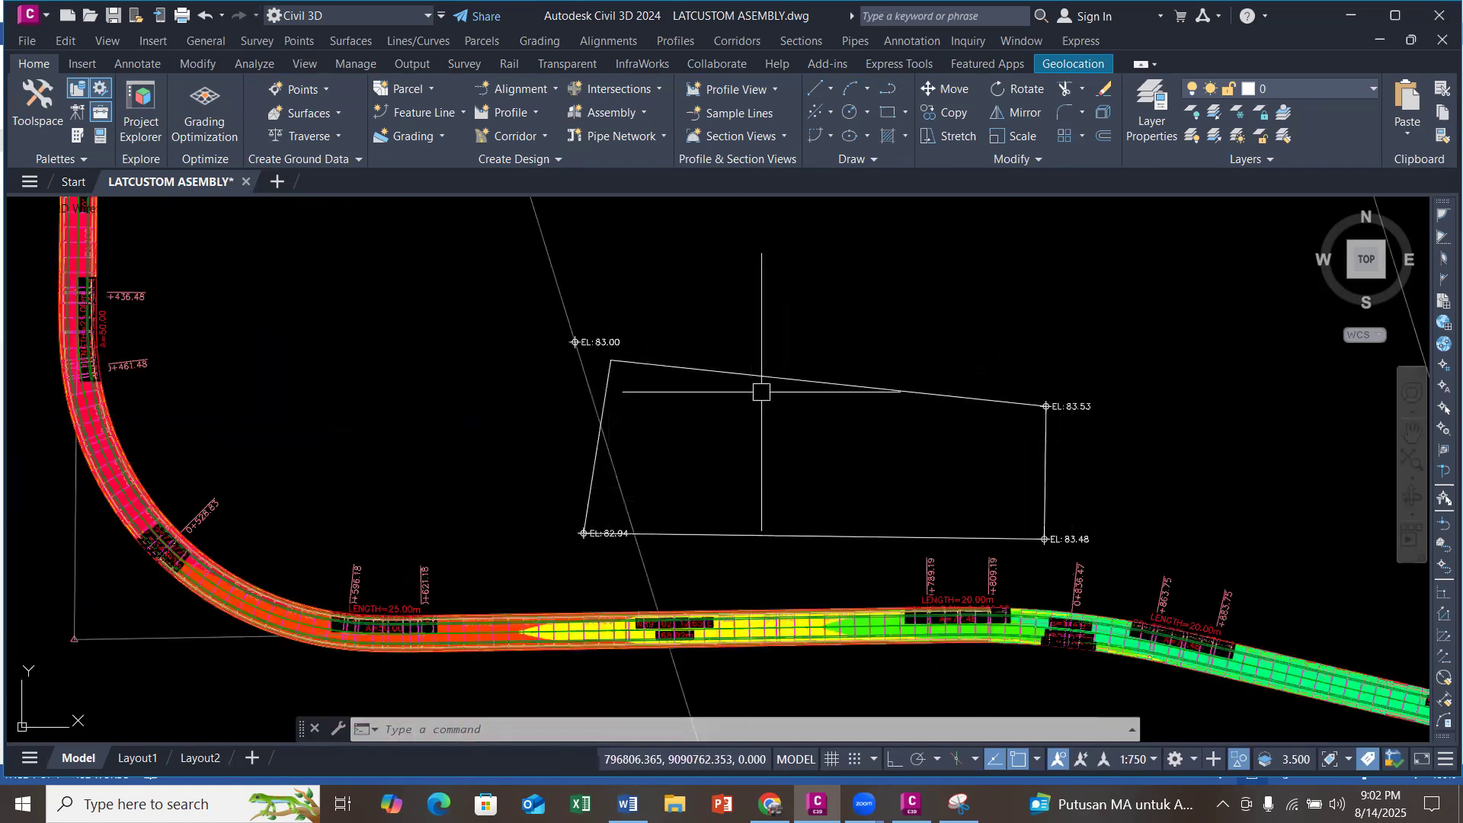
Step: Set the closed polyline's elevation to 84.5 in its properties, and deselect it
left_click(755, 375)
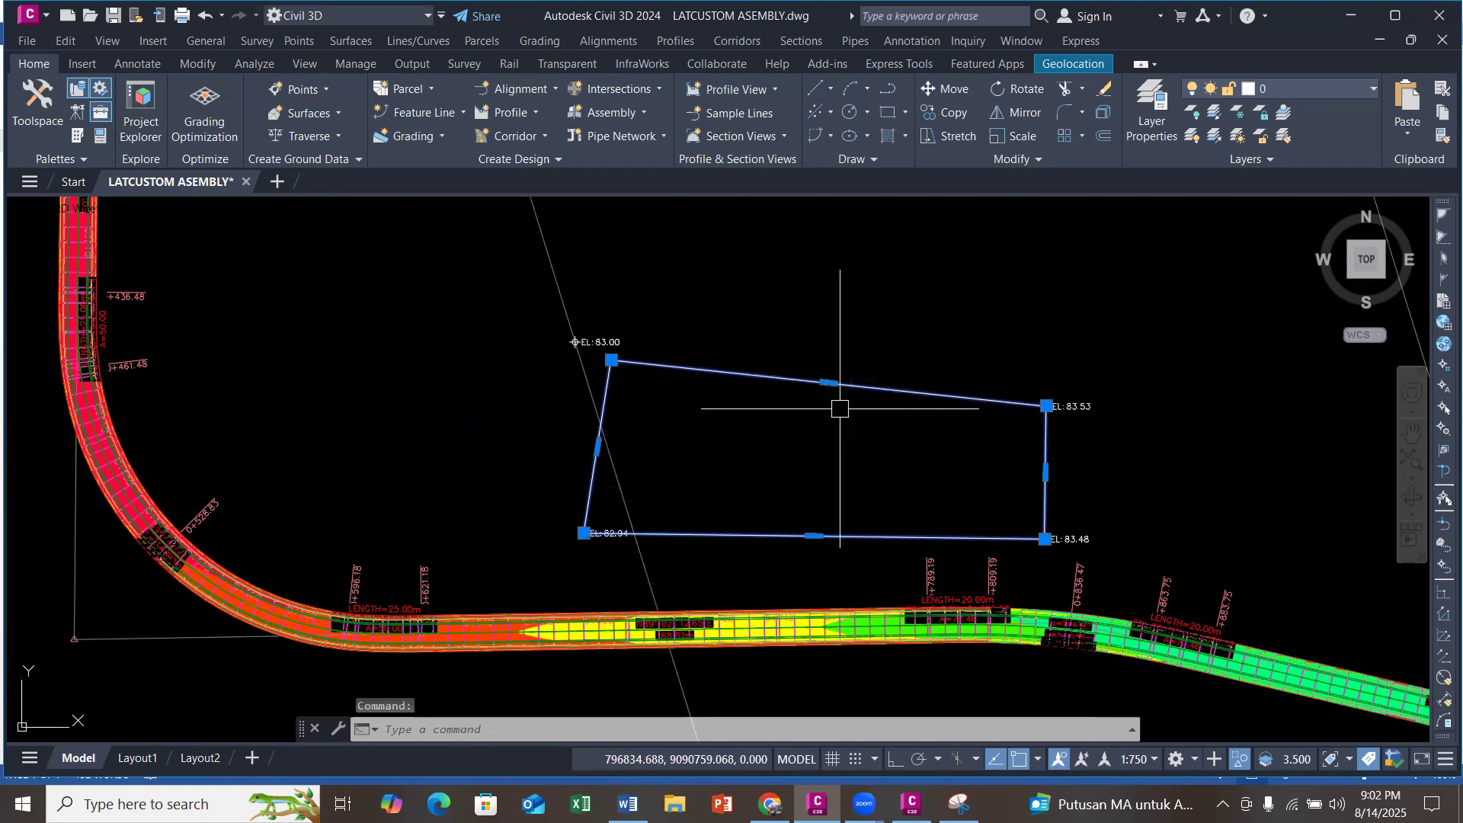
scroll(839, 408, "up", 2)
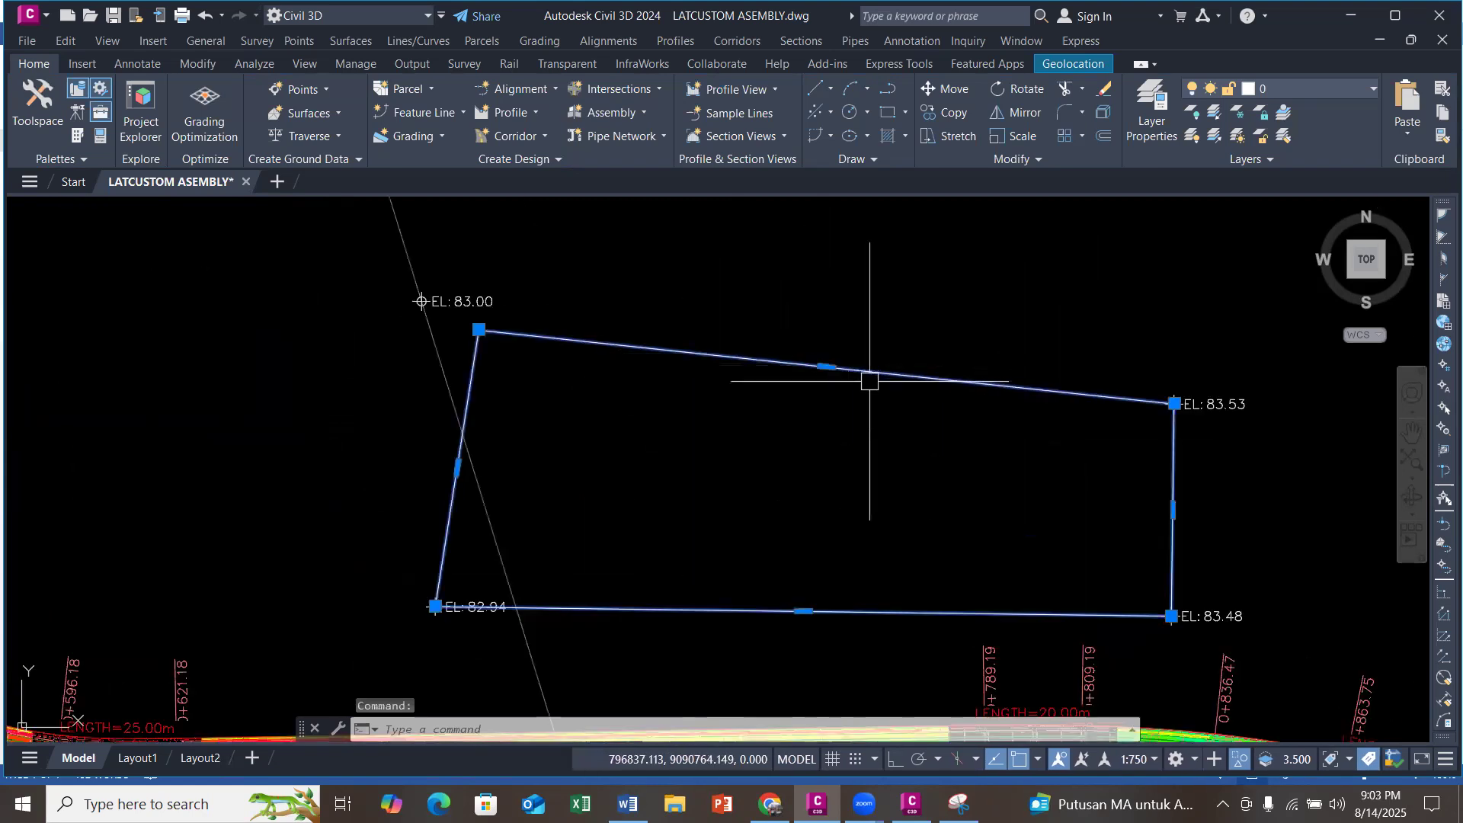
scroll(701, 400, "down", 2)
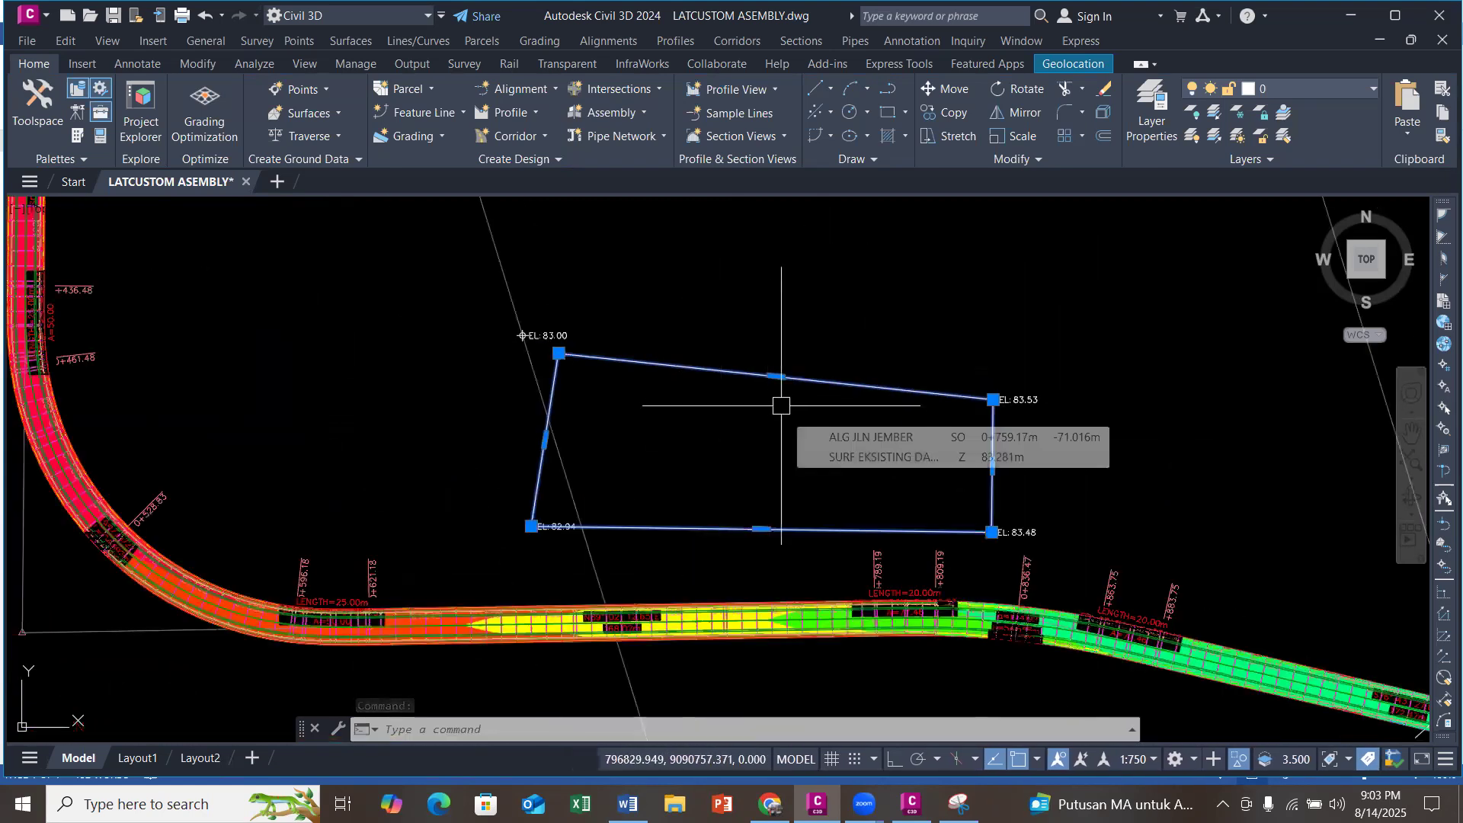
type("ch")
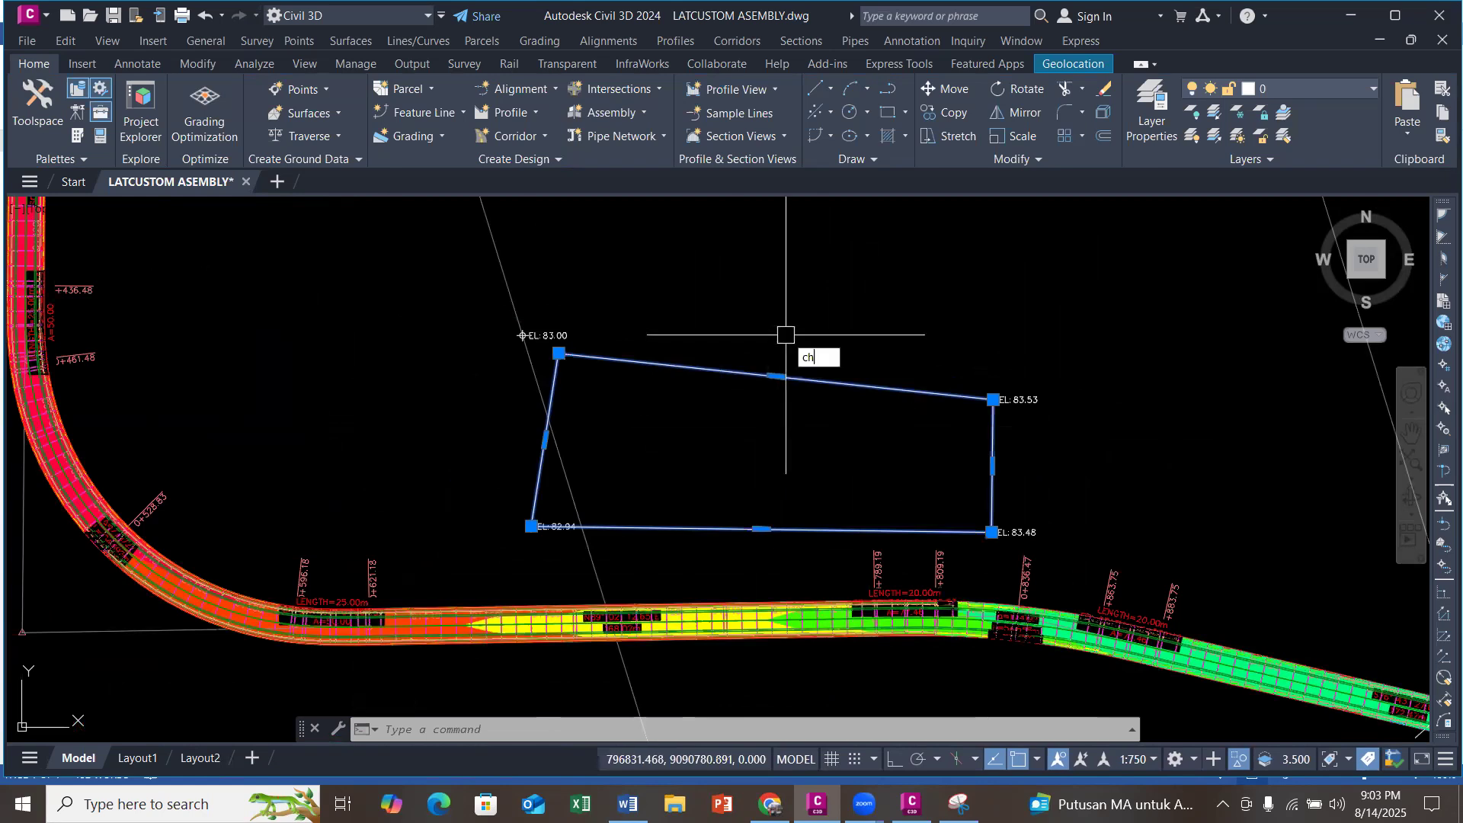
key("Return")
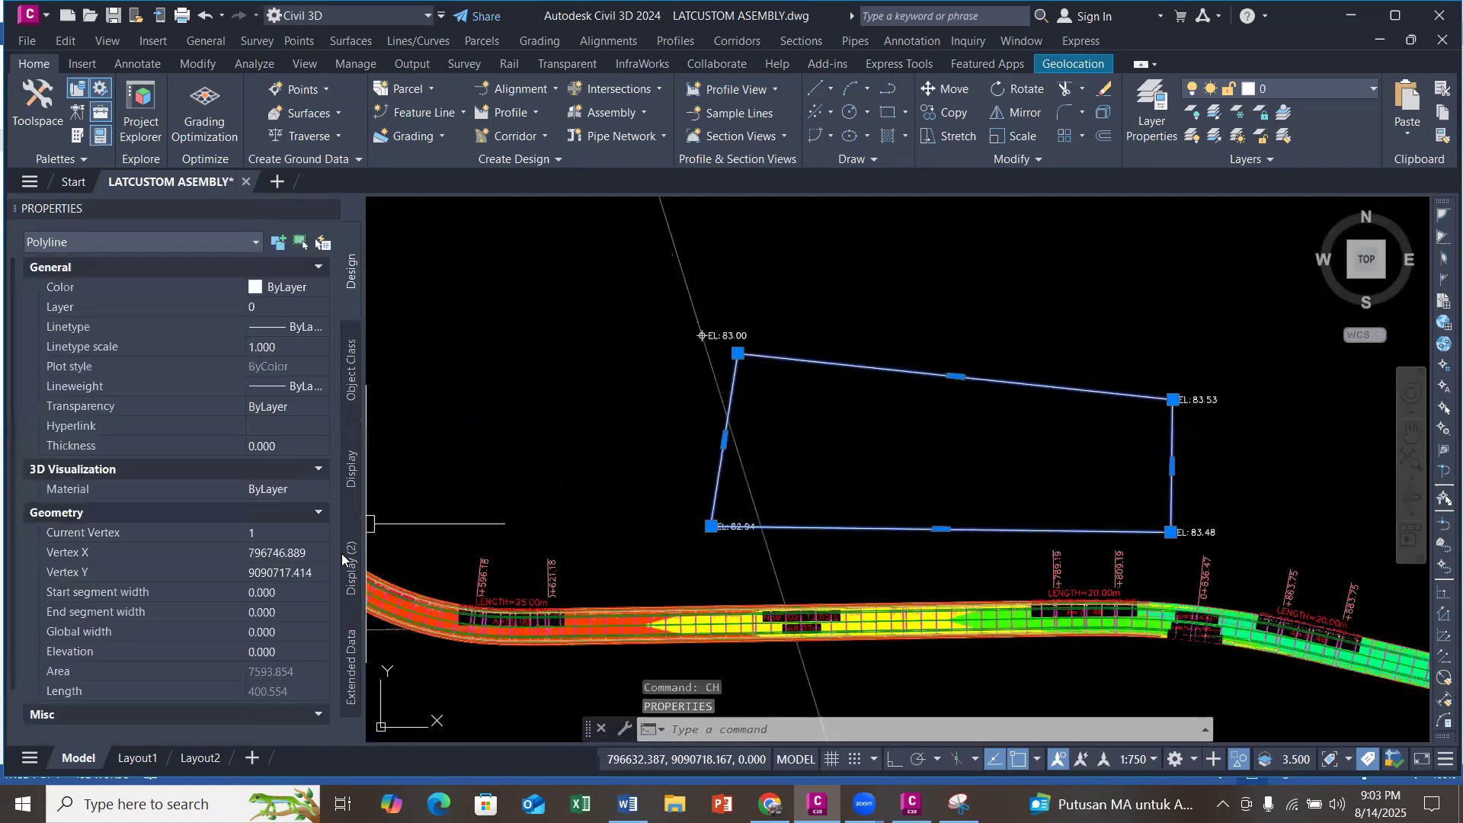
left_click(295, 653)
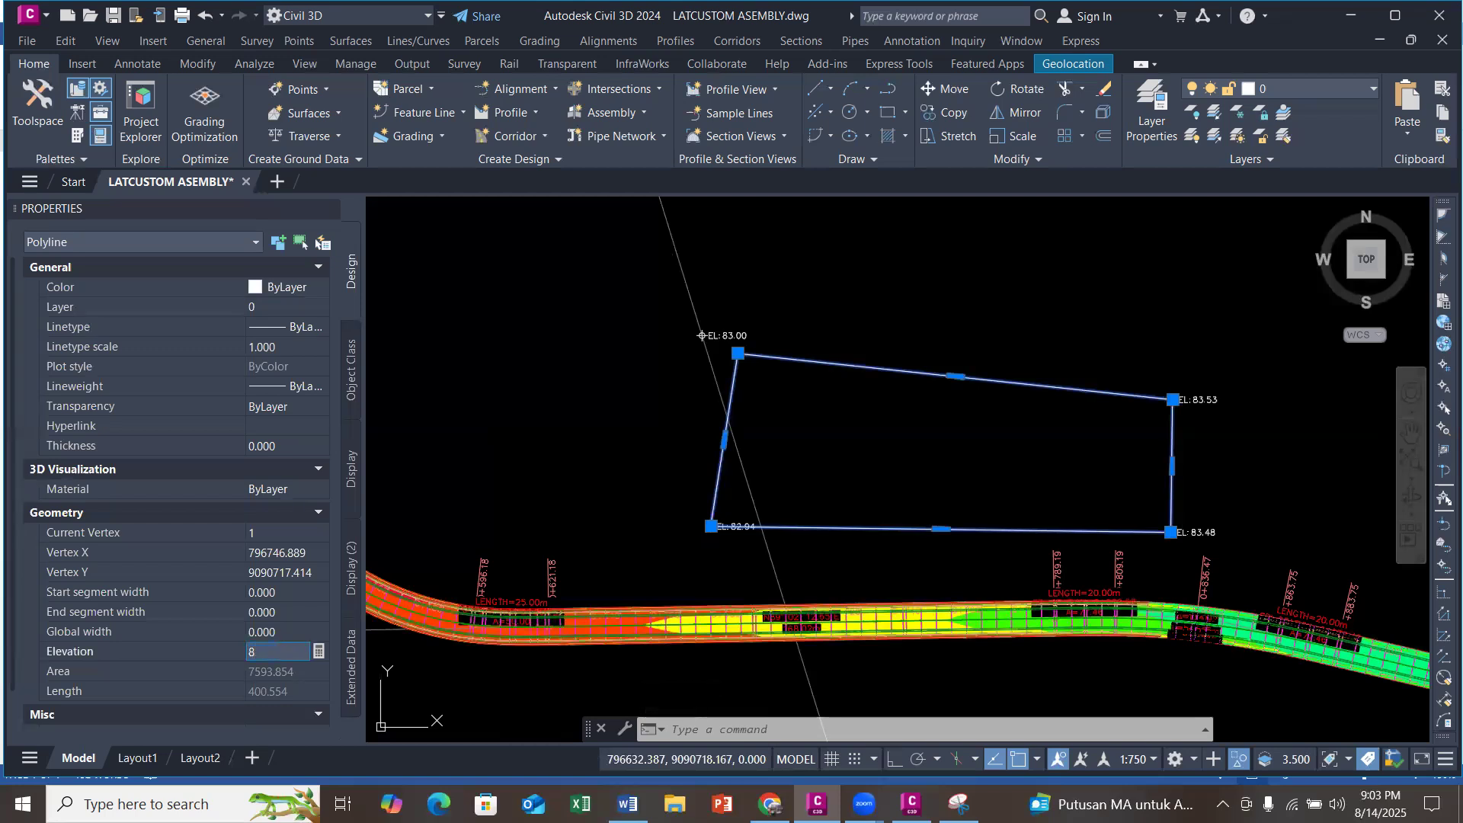
key("Return")
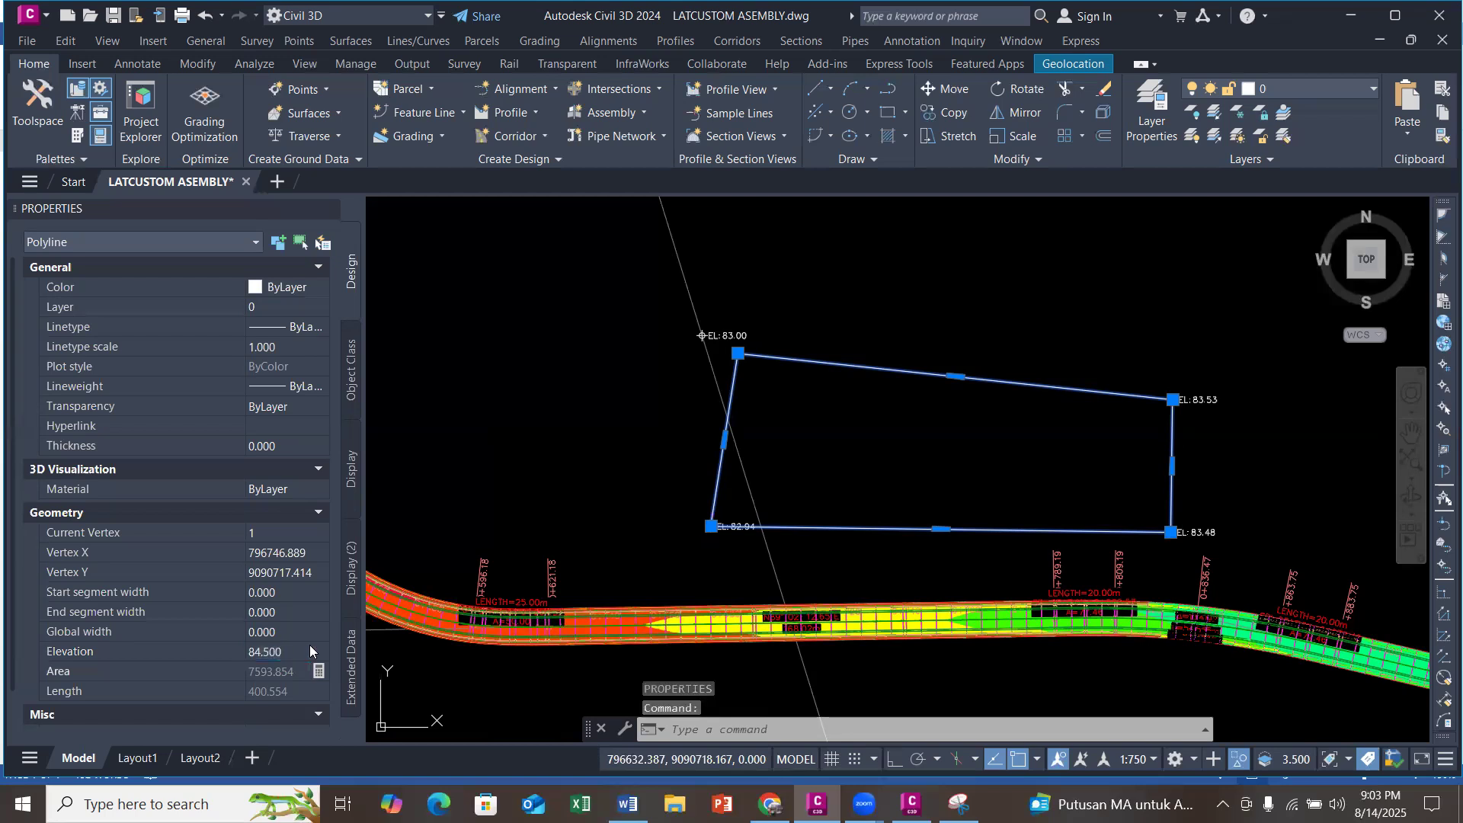
scroll(1208, 432, "up", 2)
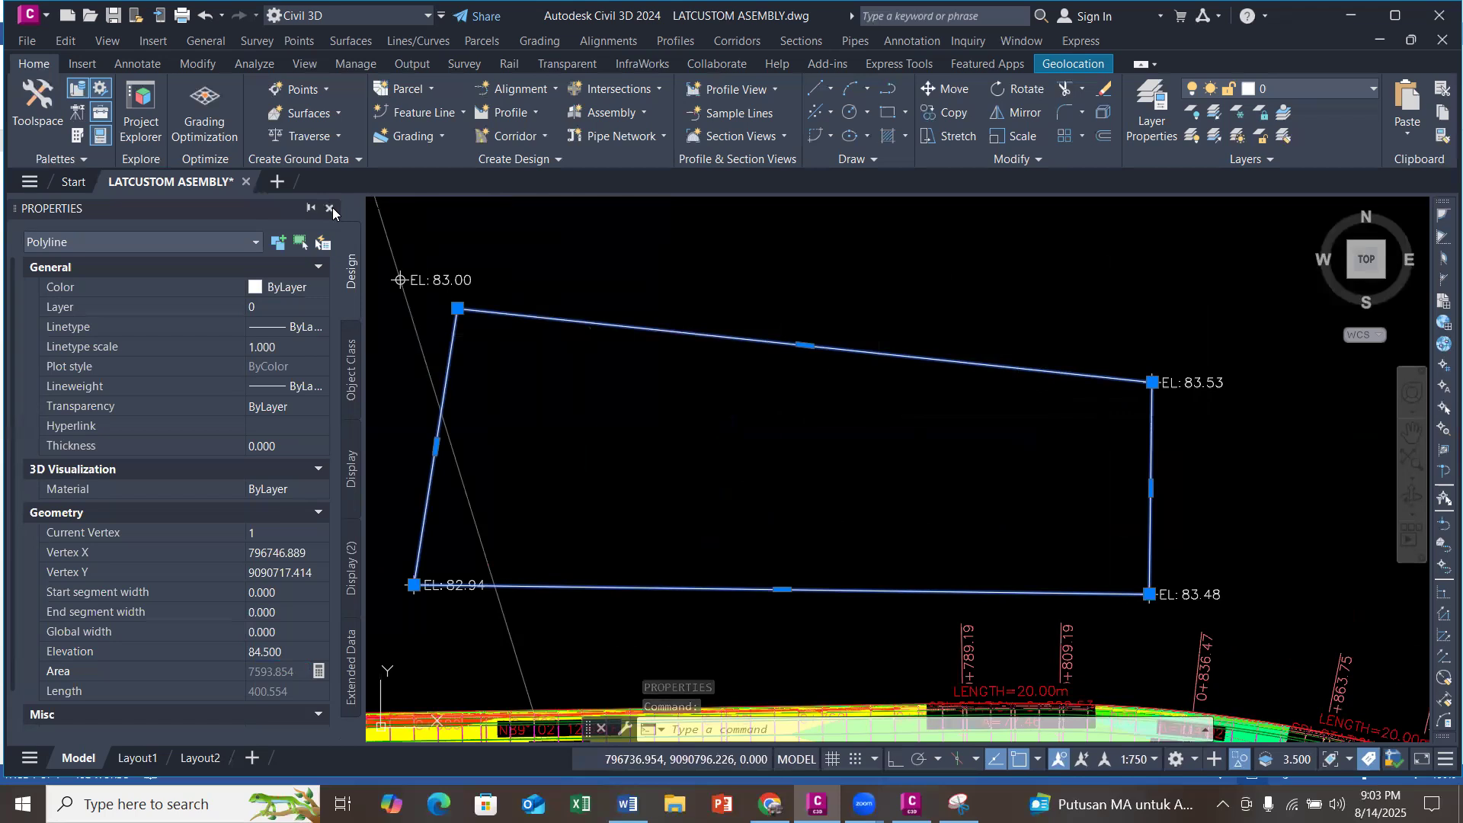
key("ctrl+1")
scroll(876, 419, "down", 4)
key("Escape")
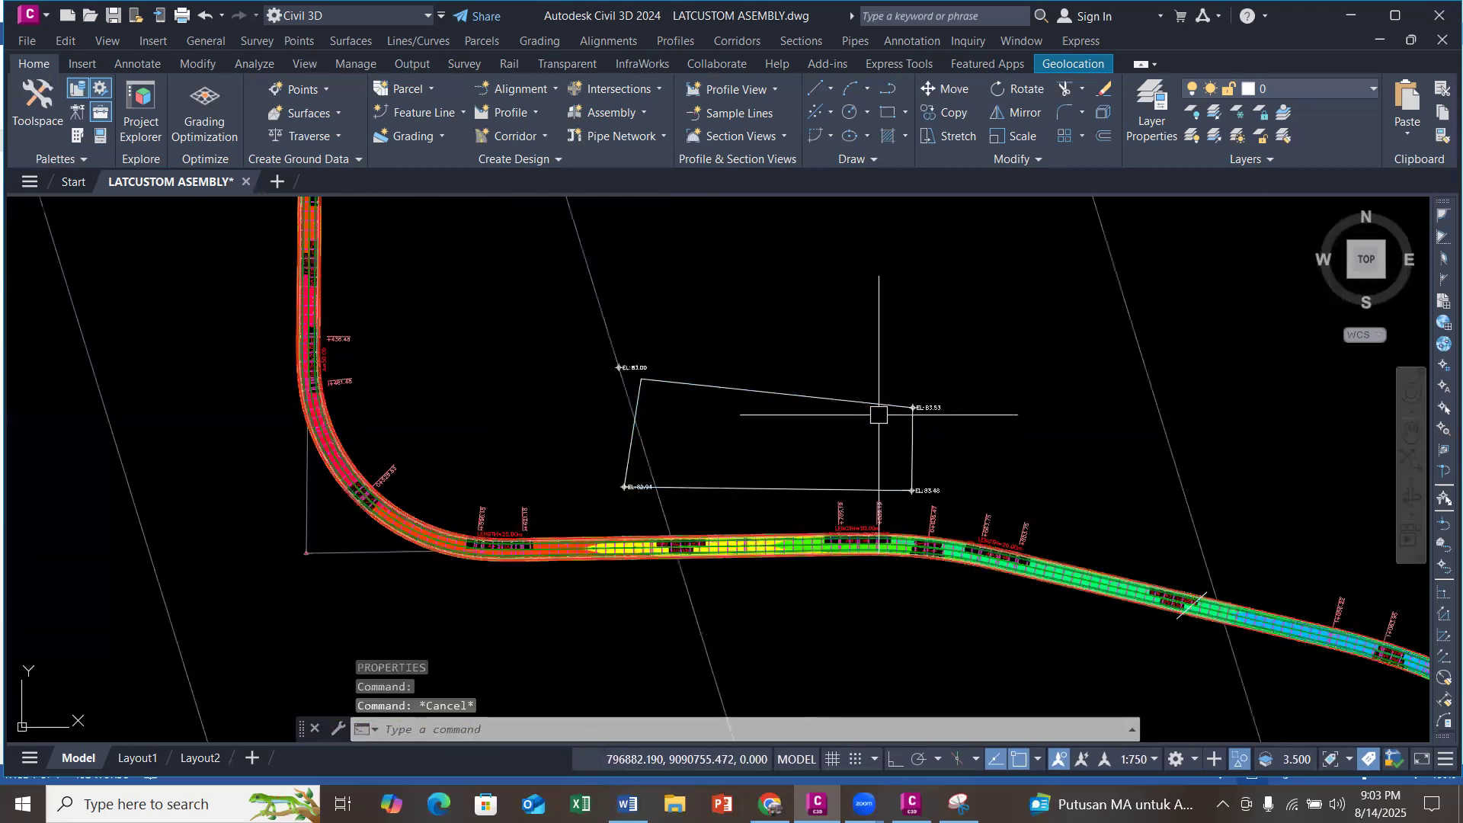
Step: Show the Toolspace, consult the "DARI BREAKLINE" entry under SURFACE in the Word training outline, and return to Civil 3D
left_click(38, 103)
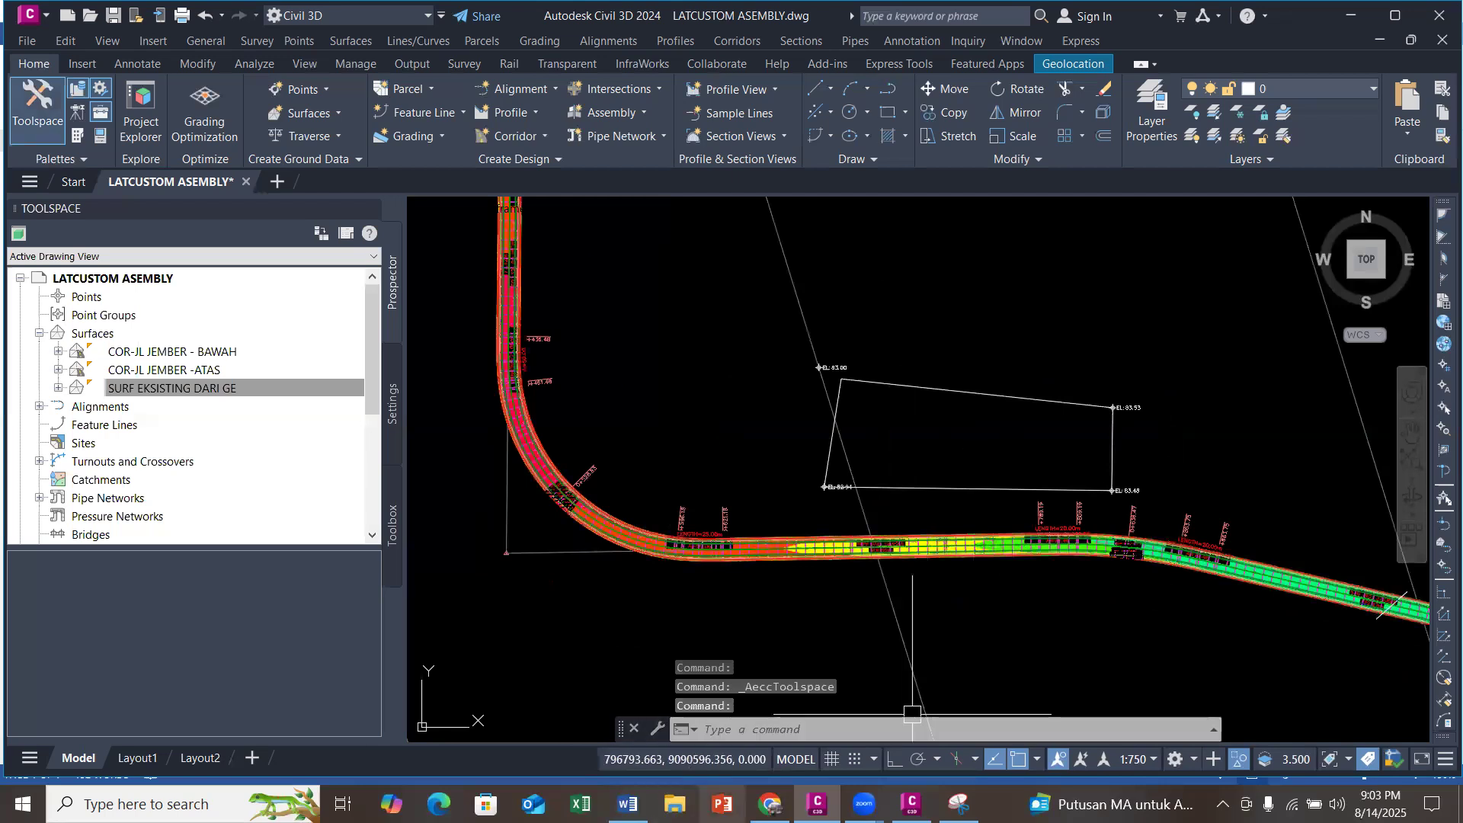
left_click(628, 804)
scroll(556, 411, "up", 7)
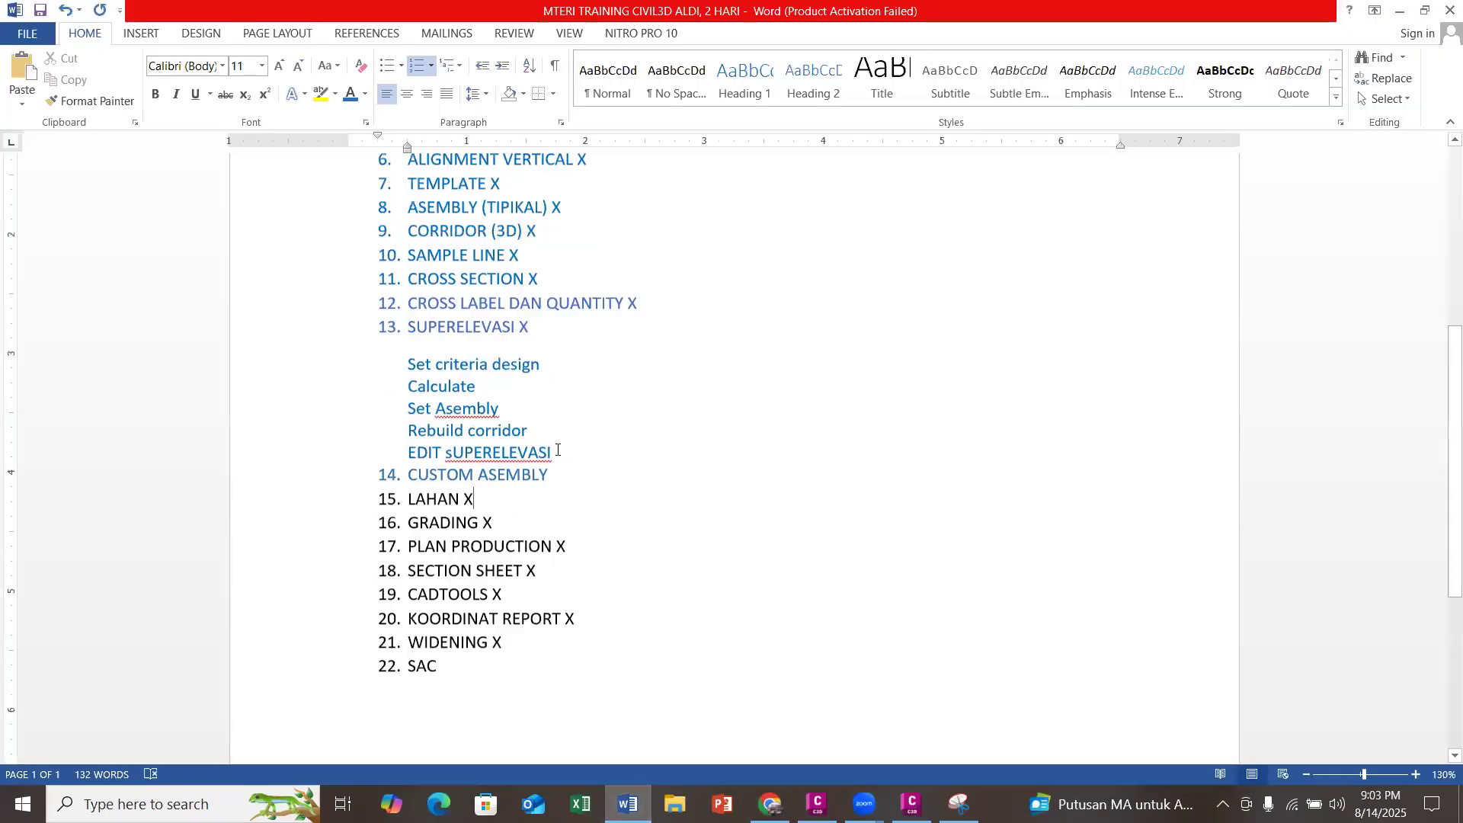
left_click(476, 338)
left_click_drag(549, 356, 416, 361)
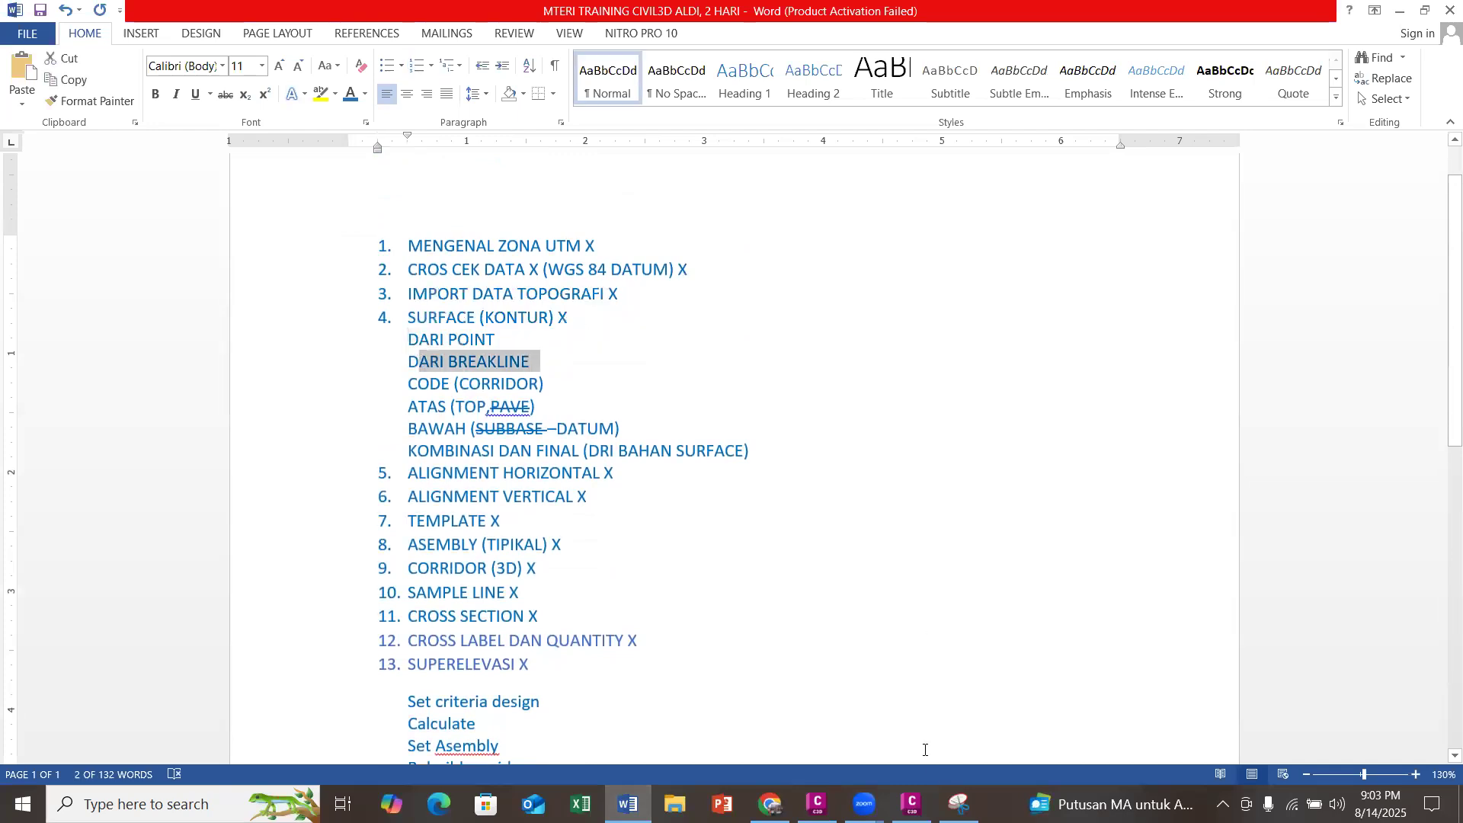
left_click(912, 804)
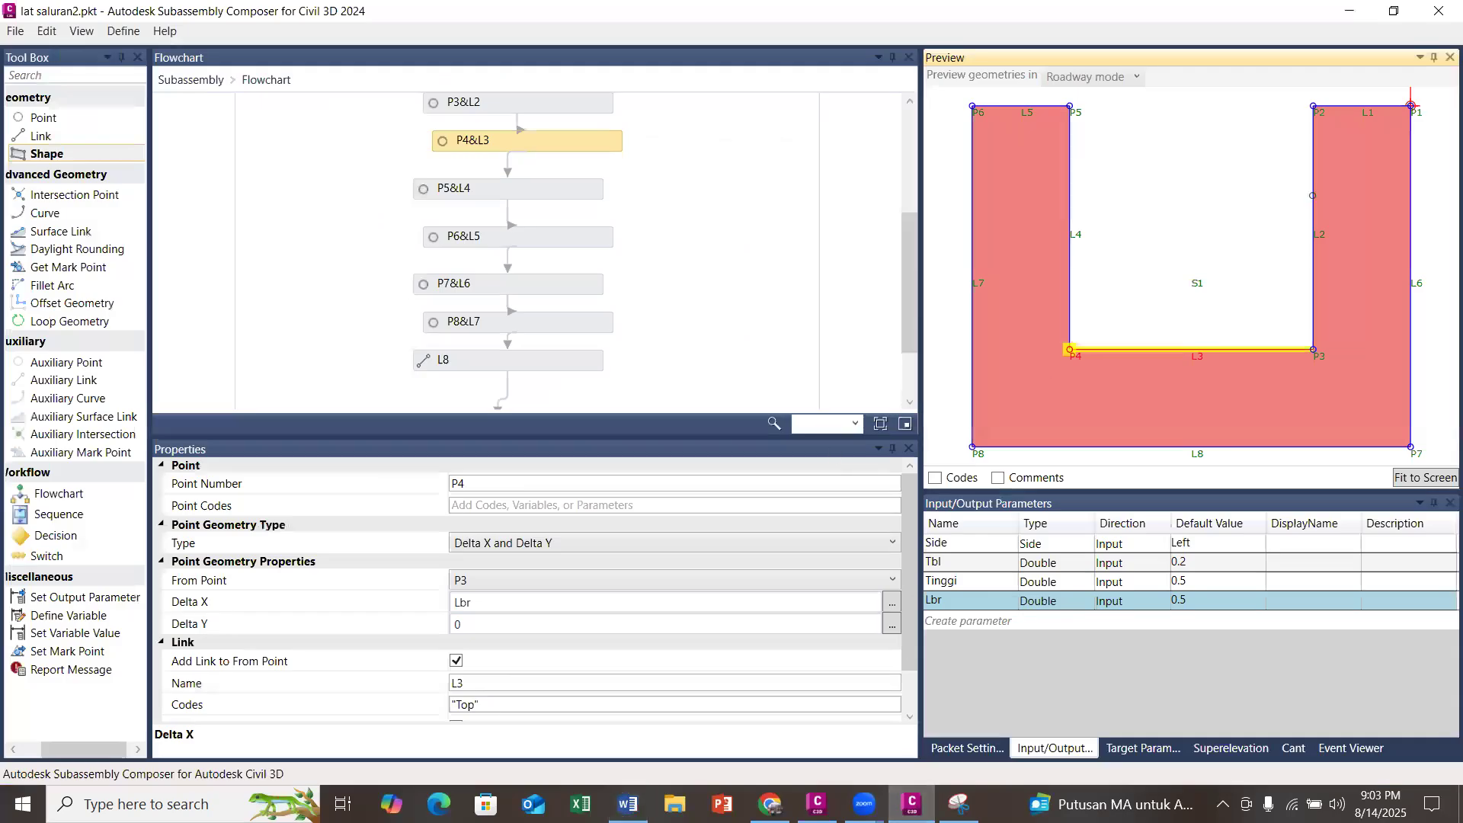
left_click(817, 804)
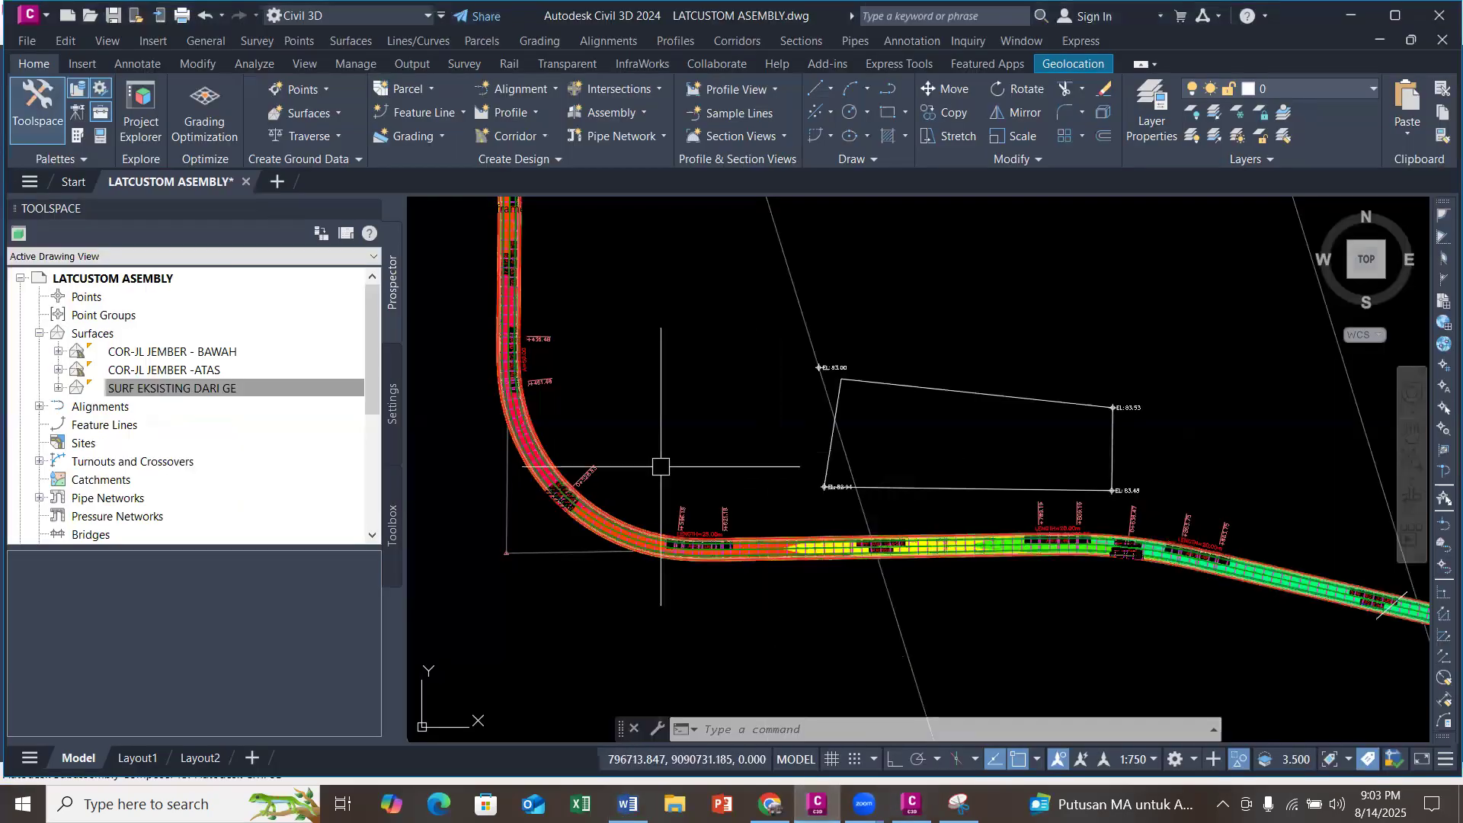
Step: Create a new TIN surface named SURF LAHAN REST AREA
right_click(101, 335)
left_click(176, 340)
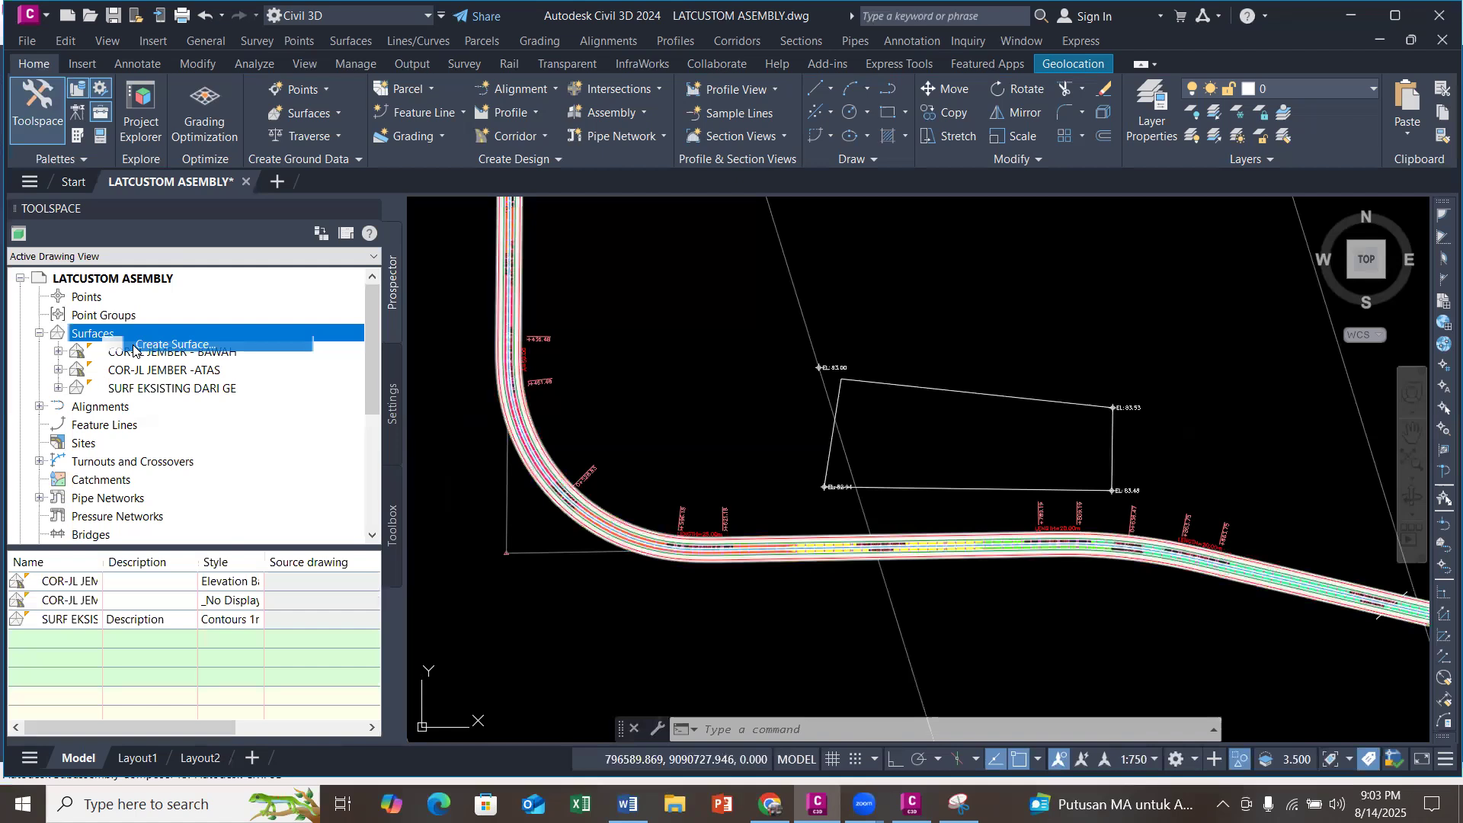
left_click(817, 345)
type("SURF LAHAN REST AREA")
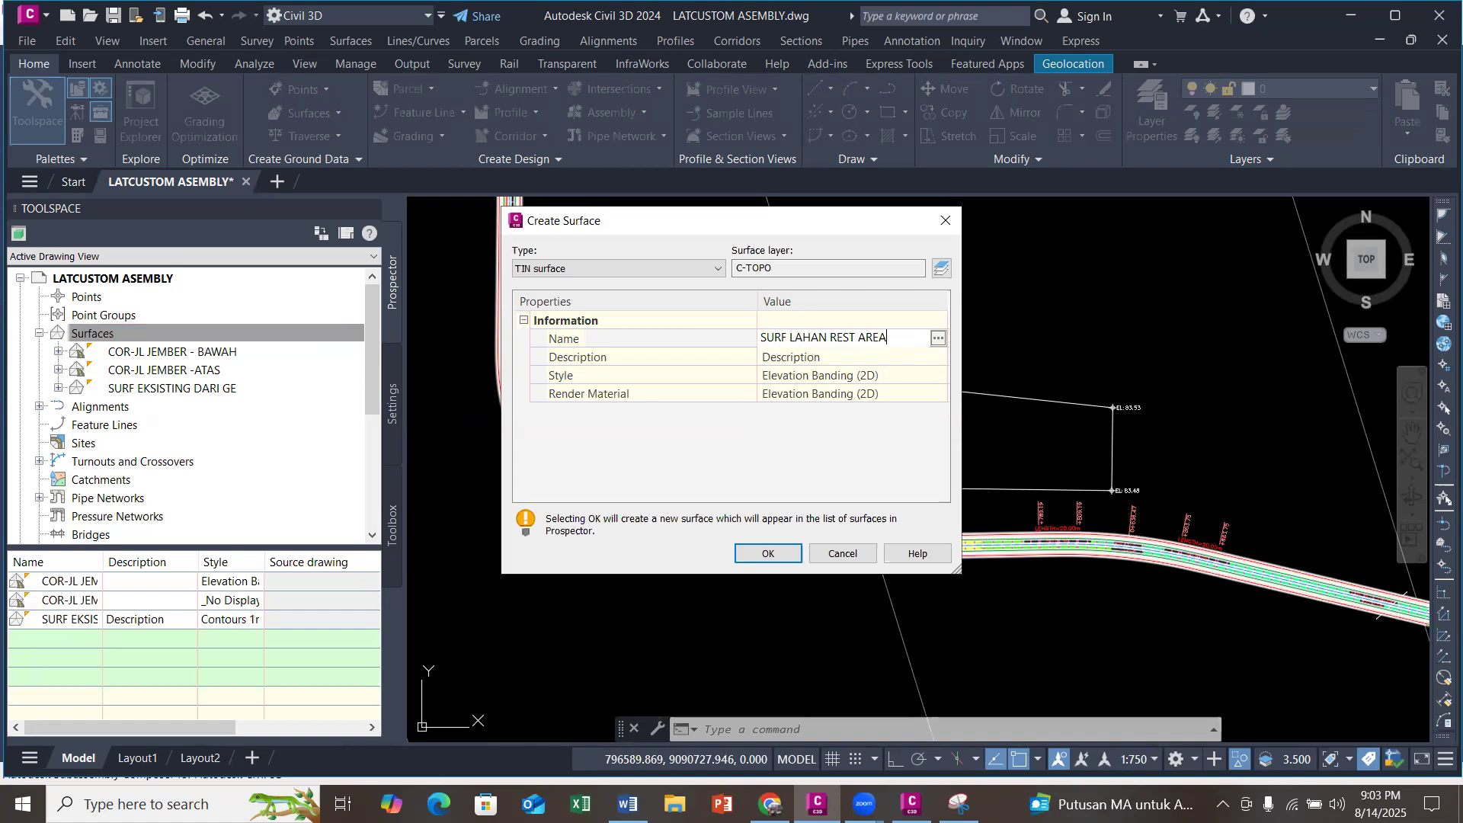
left_click(768, 554)
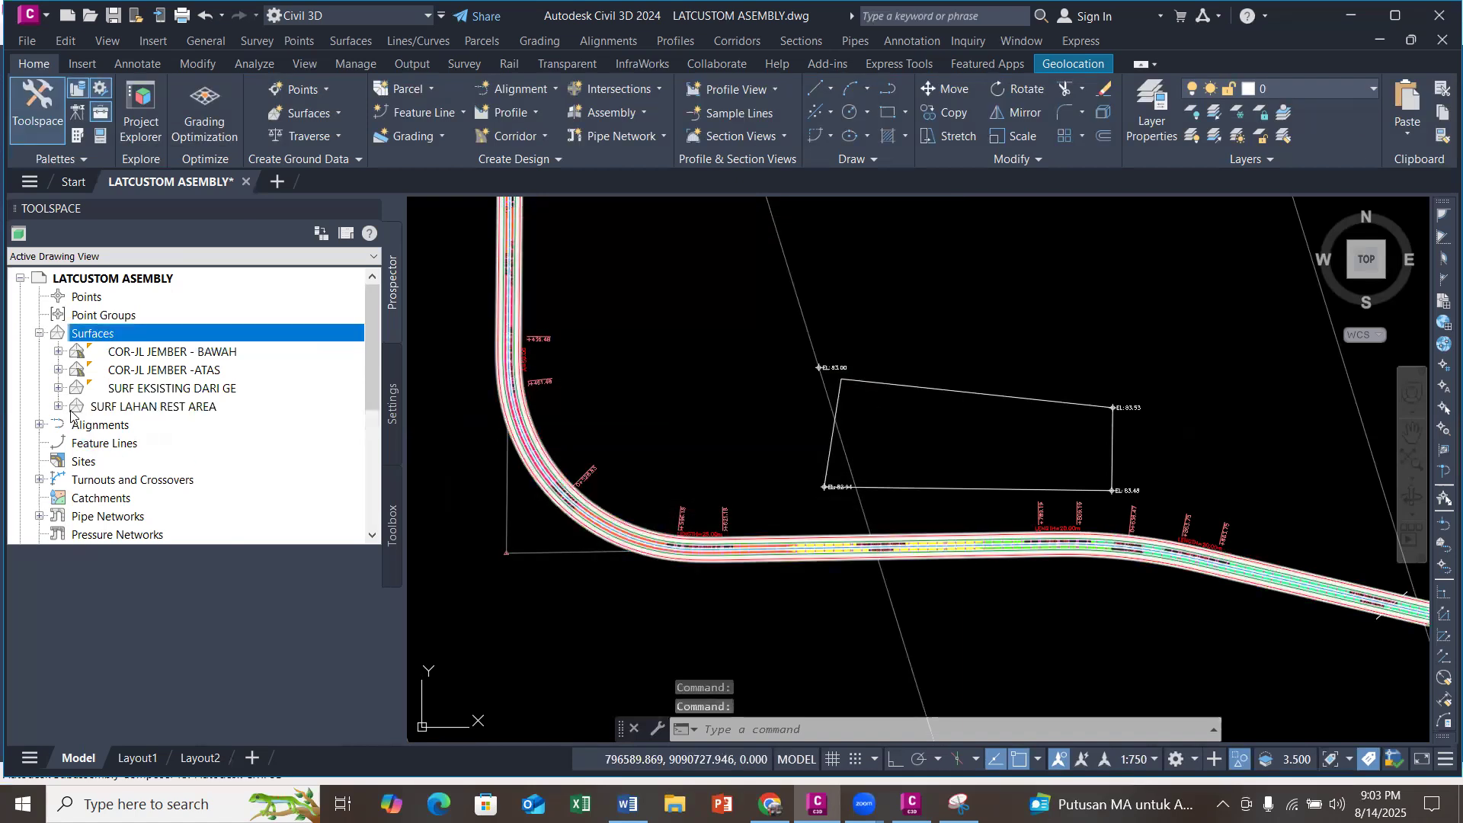
Step: Add the closed polyline beside the road as a standard breakline to the SURF LAHAN REST AREA surface definition
left_click(59, 407)
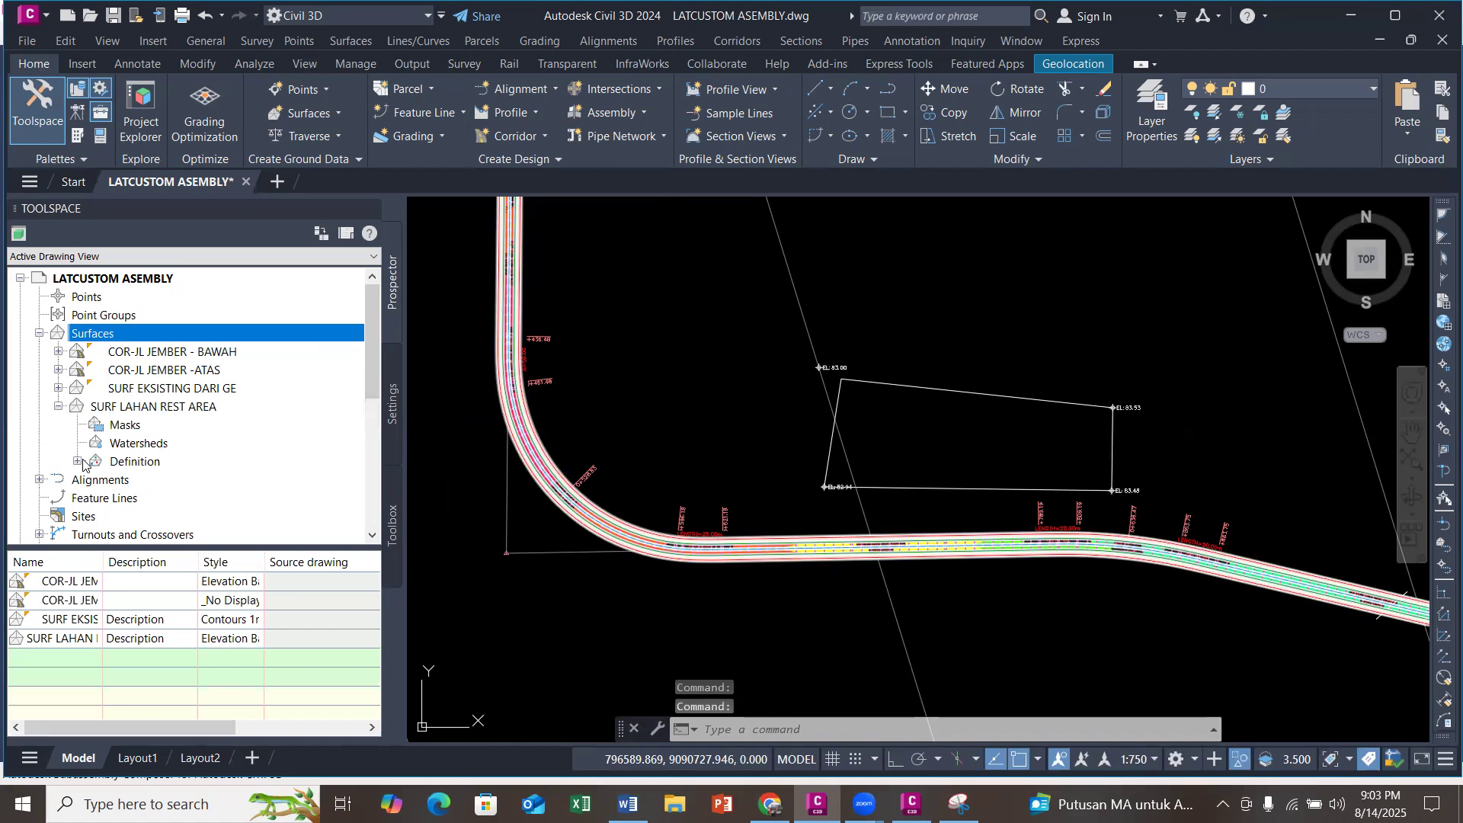
left_click(78, 461)
right_click(157, 462)
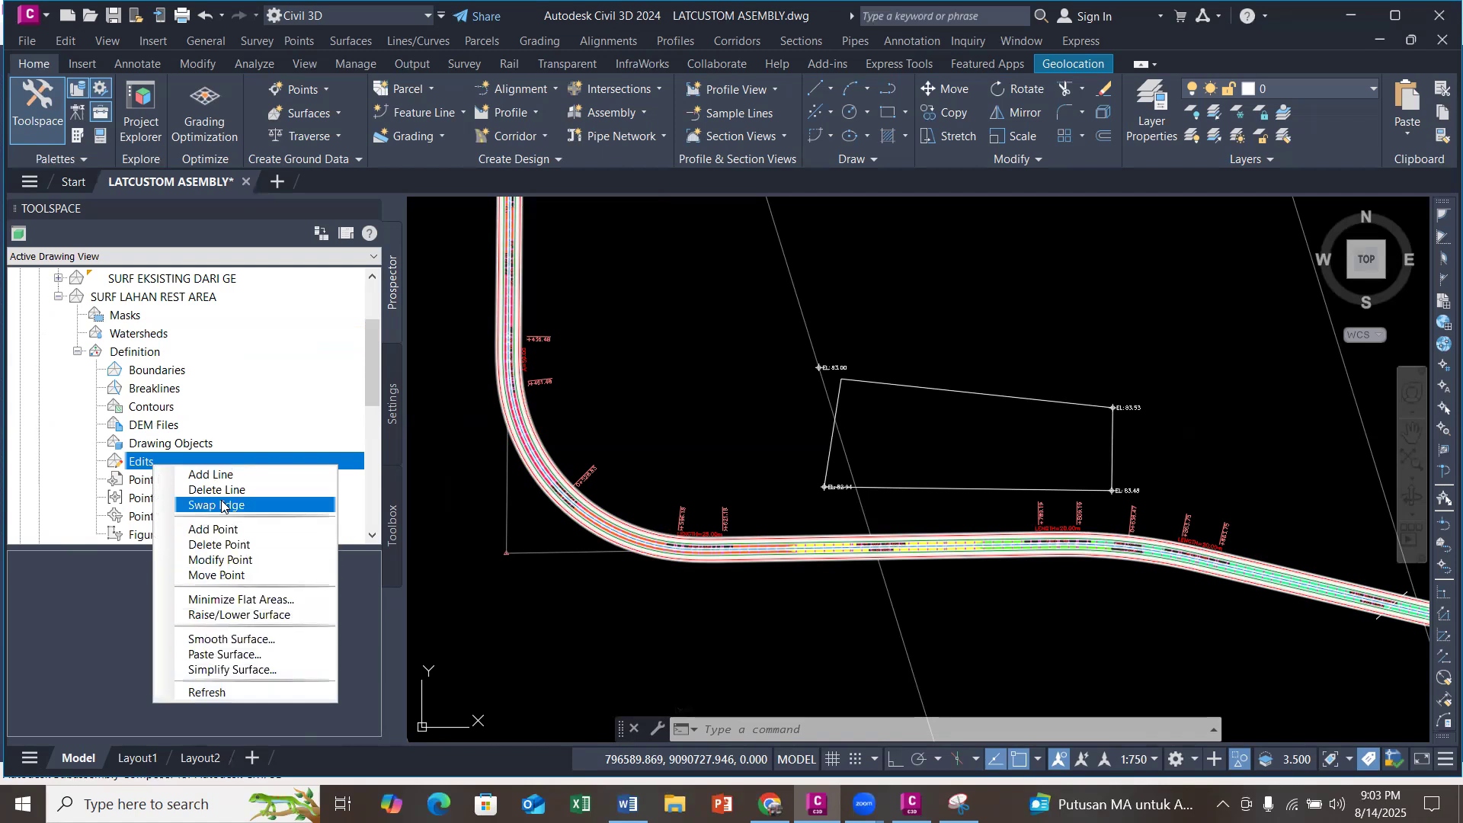
left_click(161, 394)
right_click(160, 393)
left_click(186, 403)
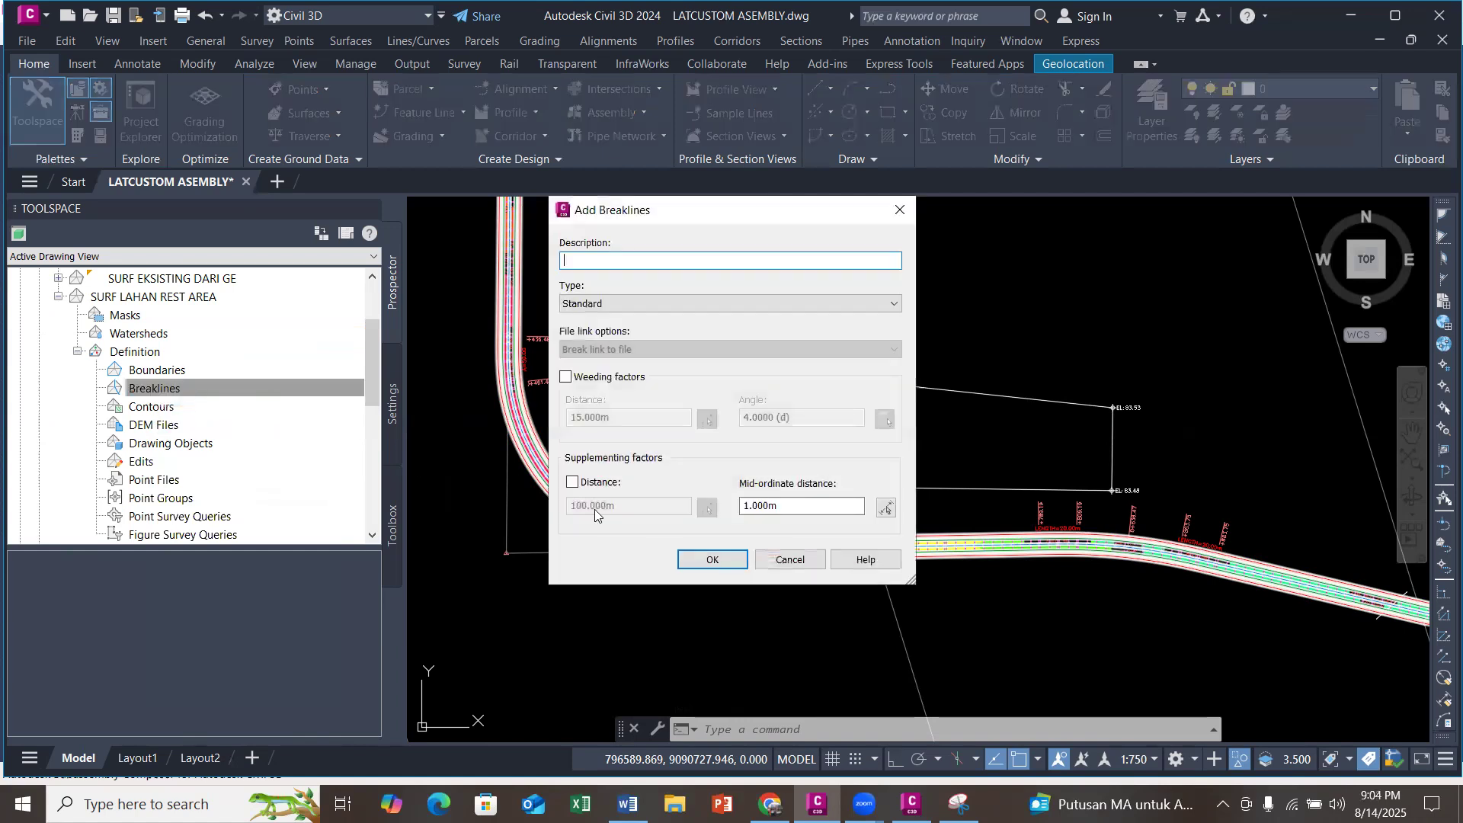
key("Return")
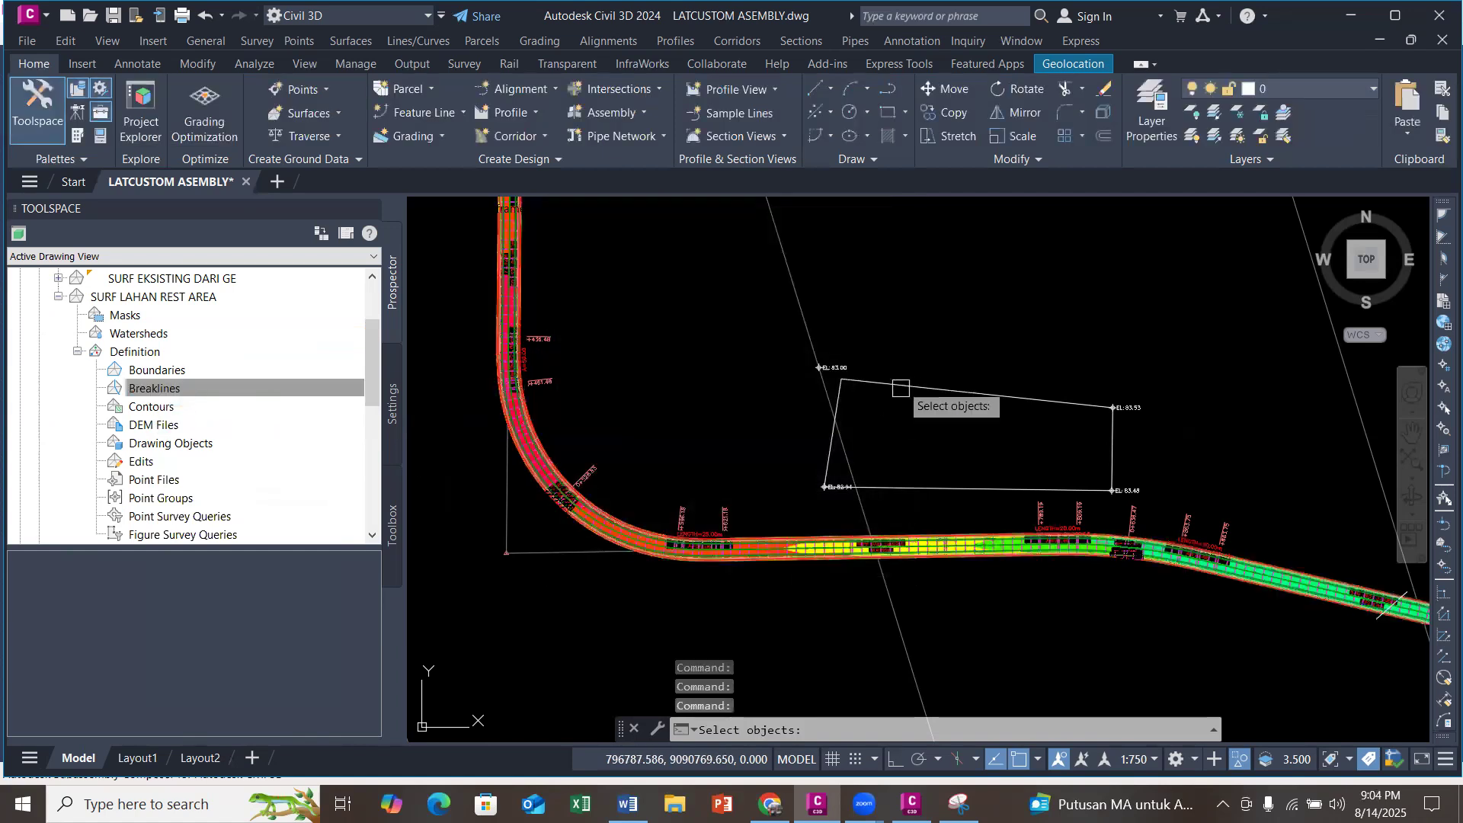
left_click(903, 387)
key("Return")
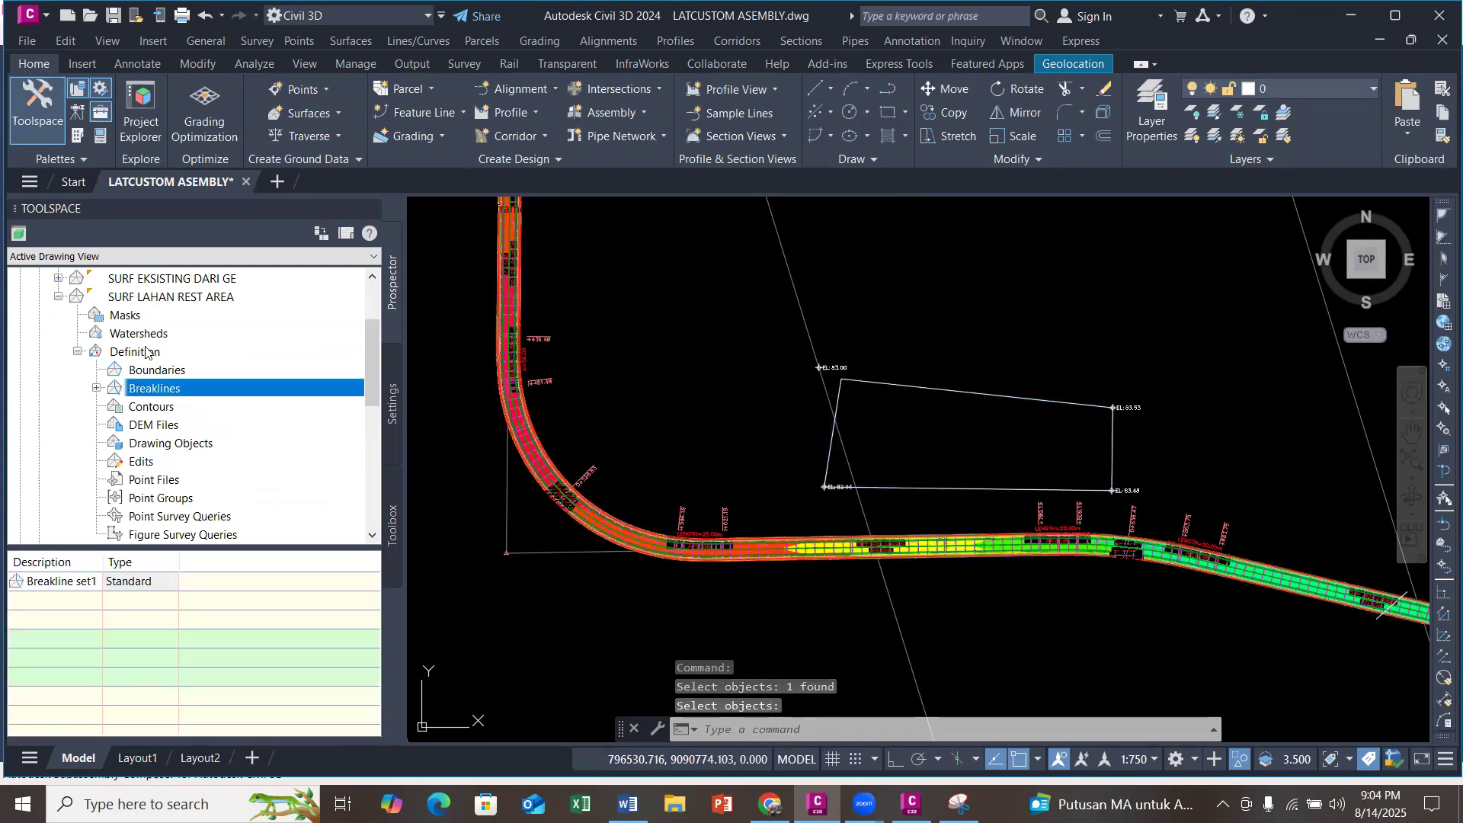
Step: Collapse the SURF LAHAN REST AREA surface entry and close the Toolspace
left_click(59, 297)
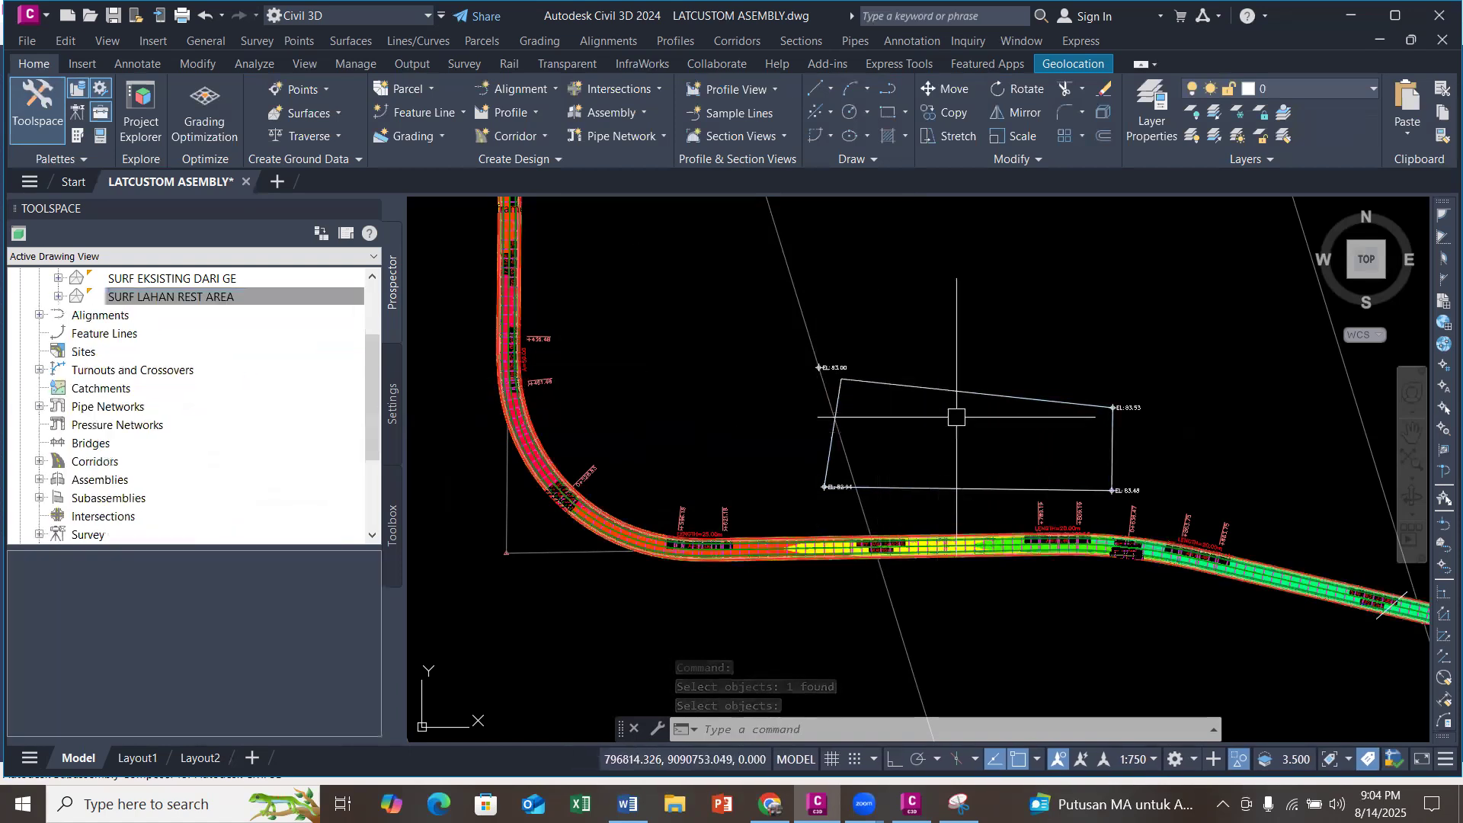
scroll(953, 409, "up", 4)
scroll(743, 355, "down", 4)
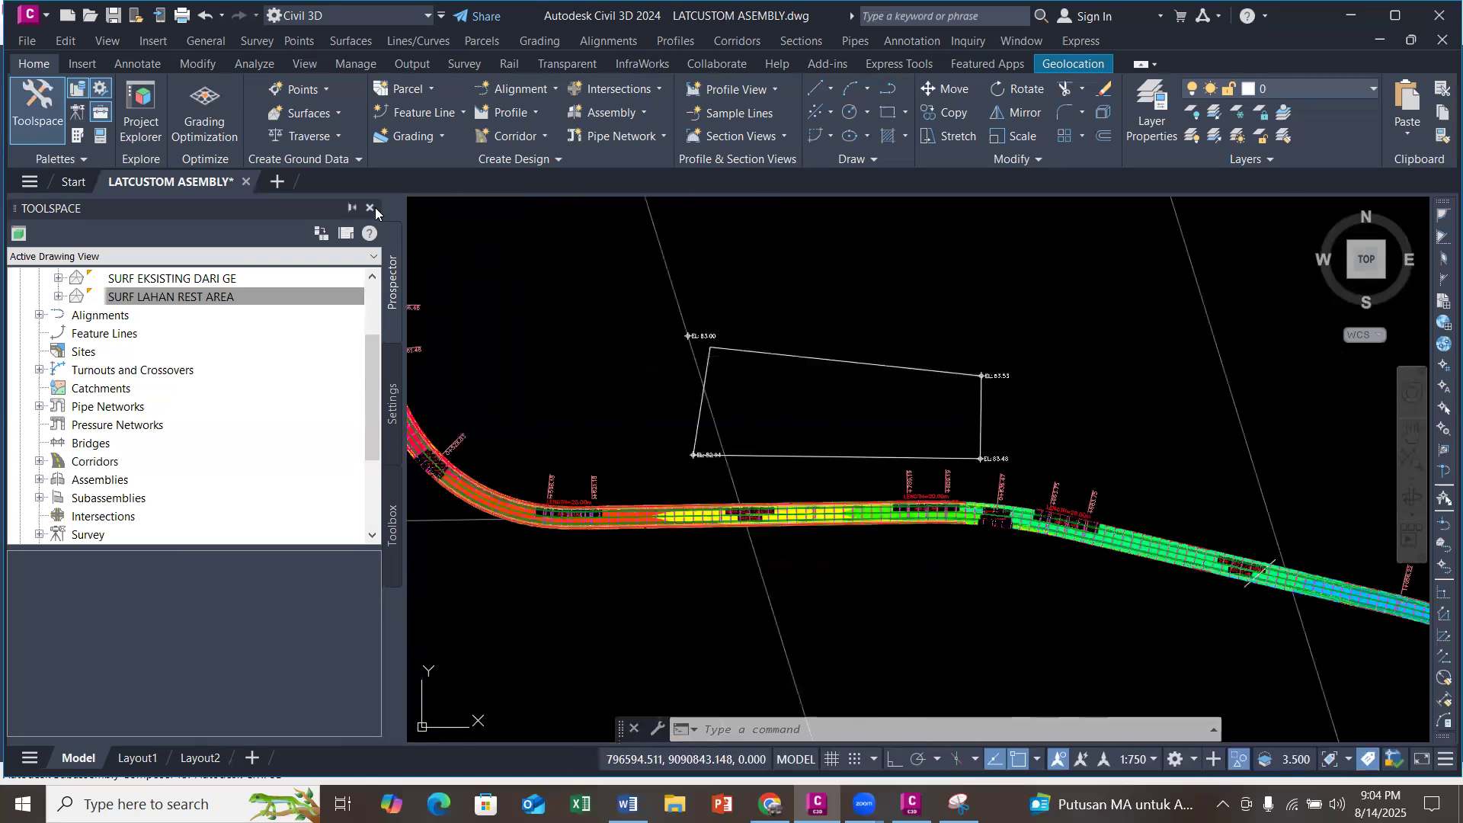
left_click(375, 209)
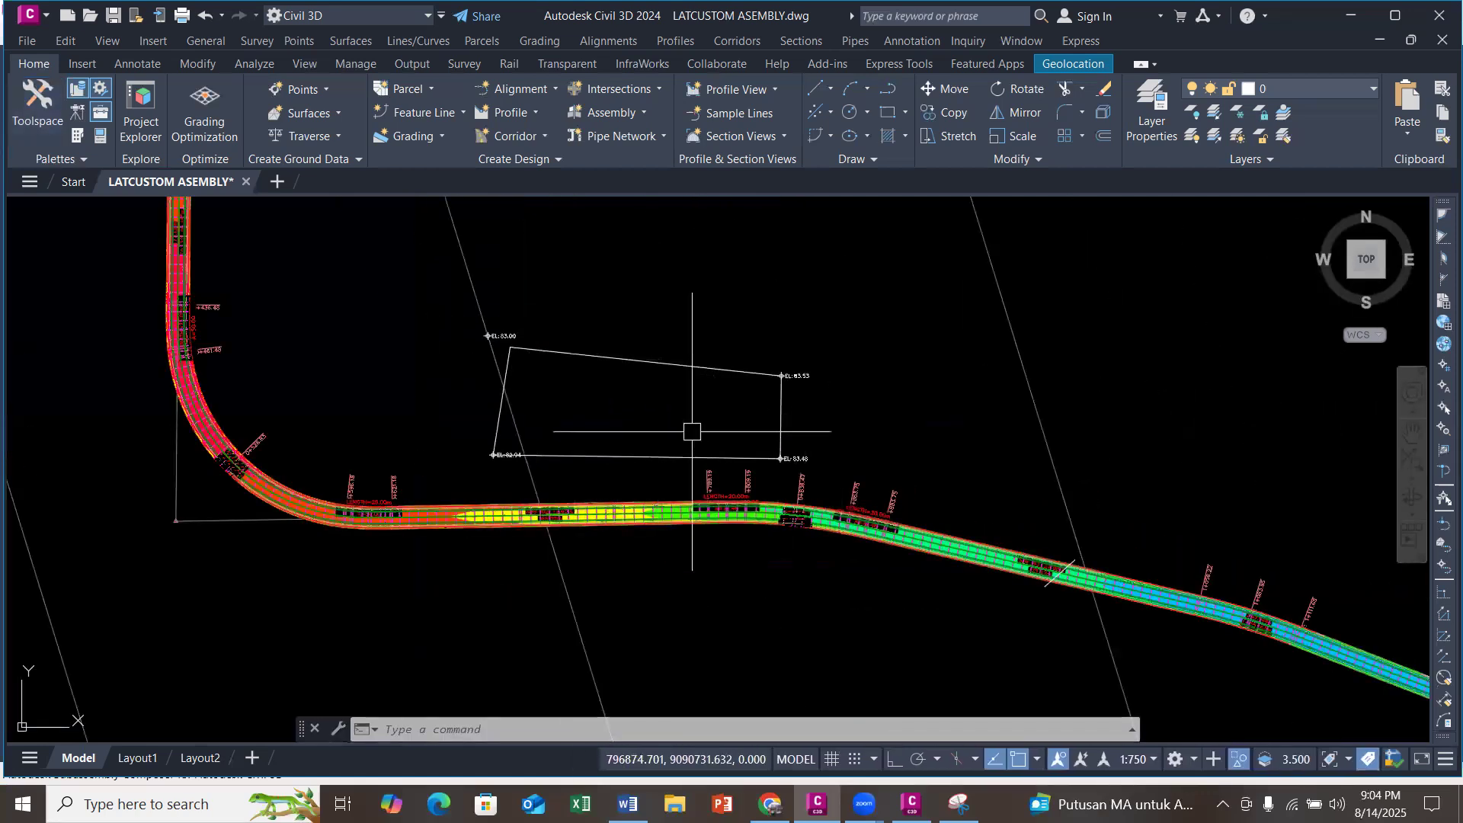
Step: Draw a single-segment polyline lengthwise through the middle of the rest-area outline, extending slightly beyond both ends
type("LINE")
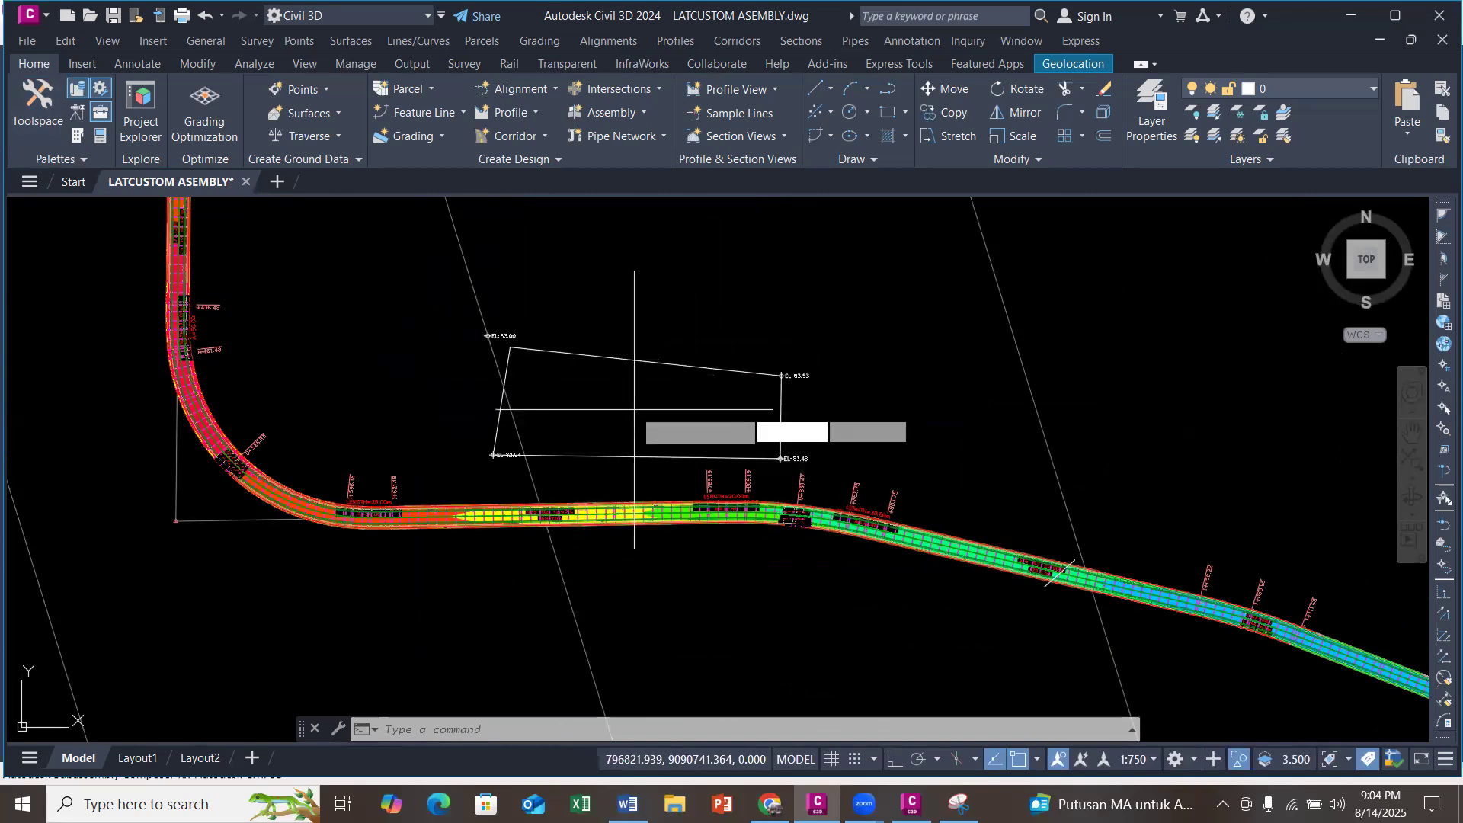
key("Return")
scroll(635, 412, "up", 4)
left_click(276, 379)
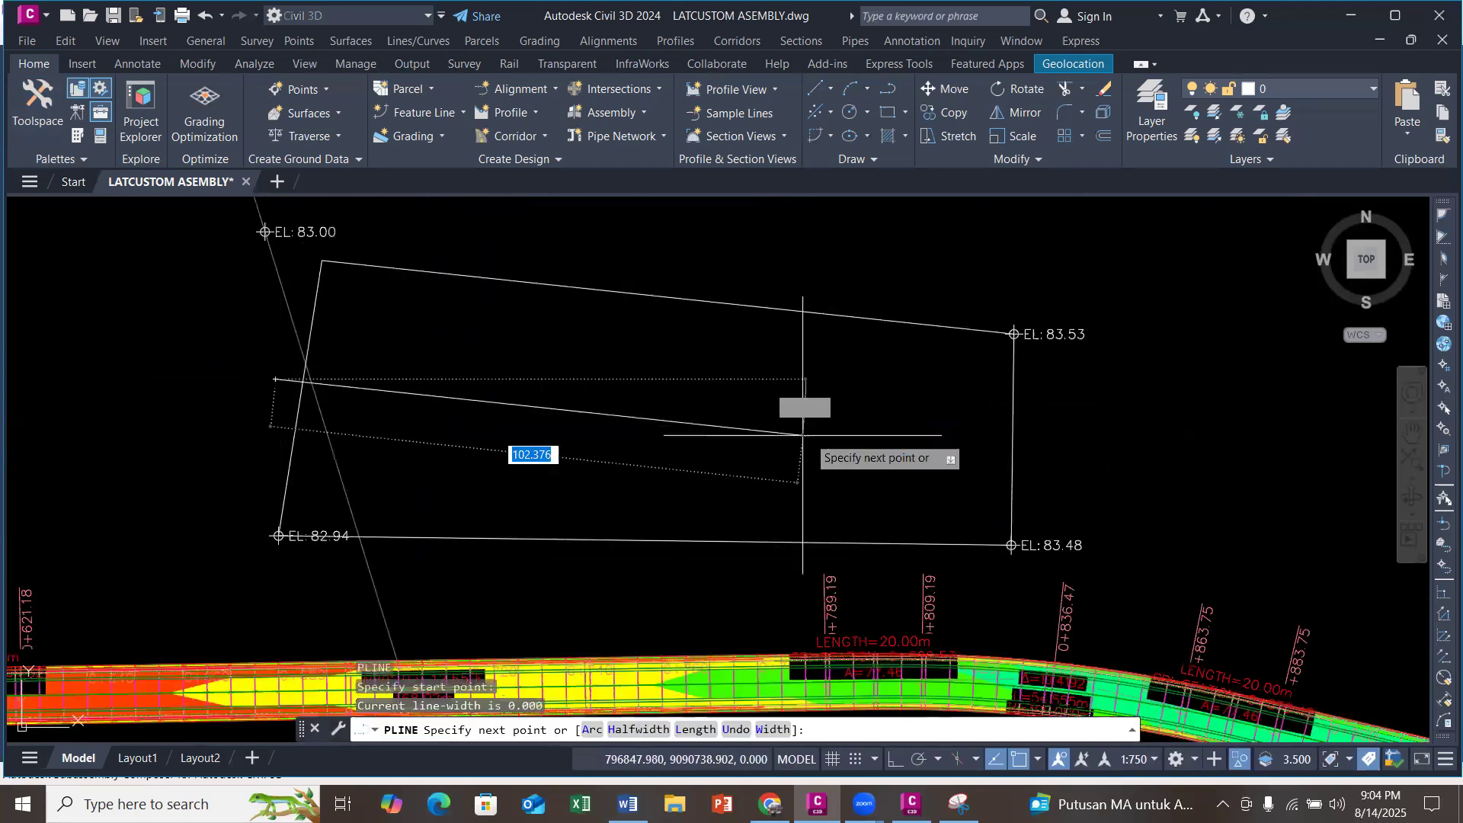
left_click(1057, 437)
key("Escape")
Step: Start a Quick Profile from the crossing polyline and set the SURF LAHAN REST AREA profile style to ANZ_Design_Conceptual_LWT
left_click(904, 425)
scroll(729, 483, "down", 4)
right_click(729, 484)
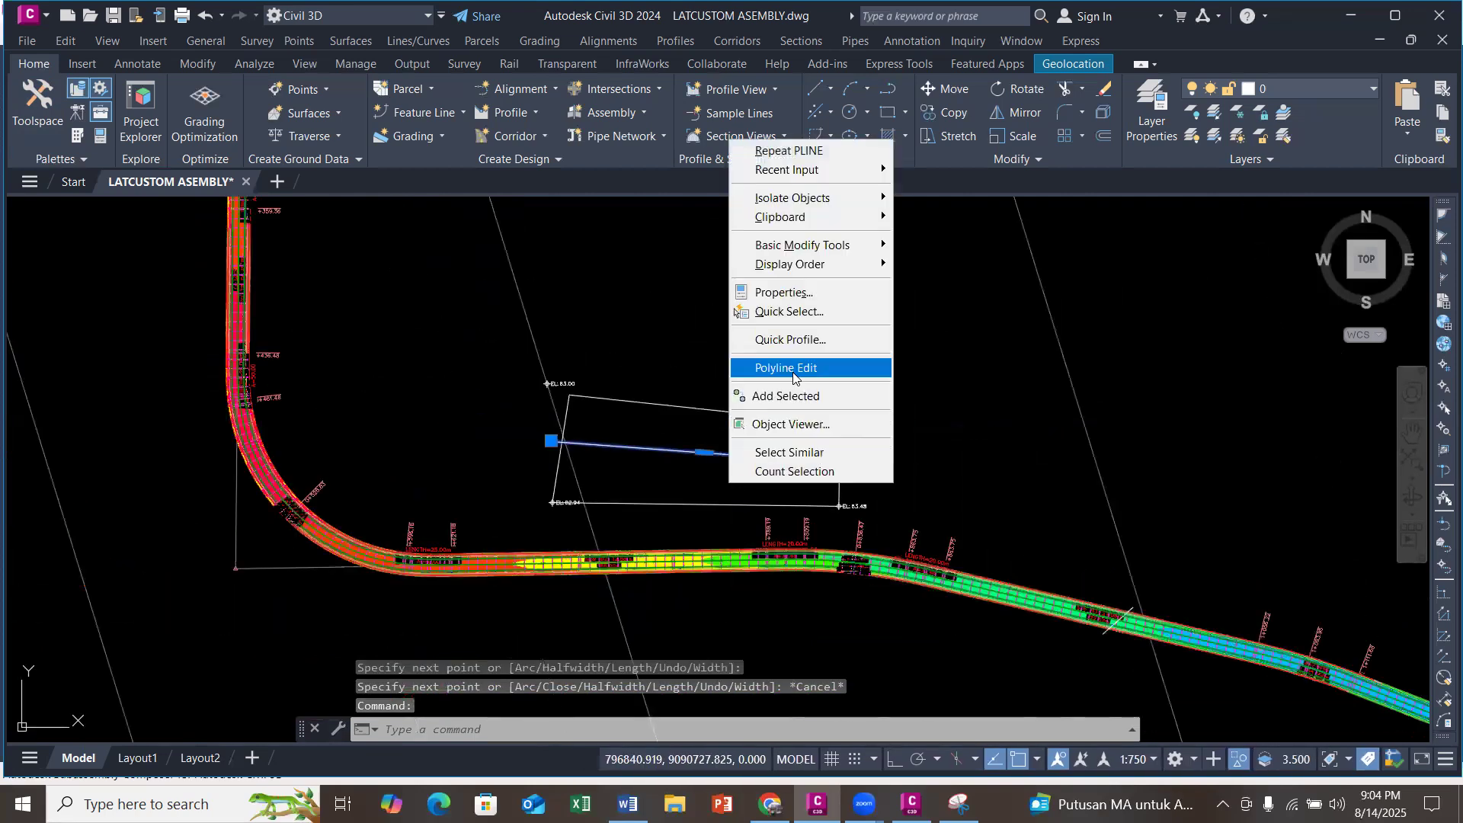
left_click(792, 340)
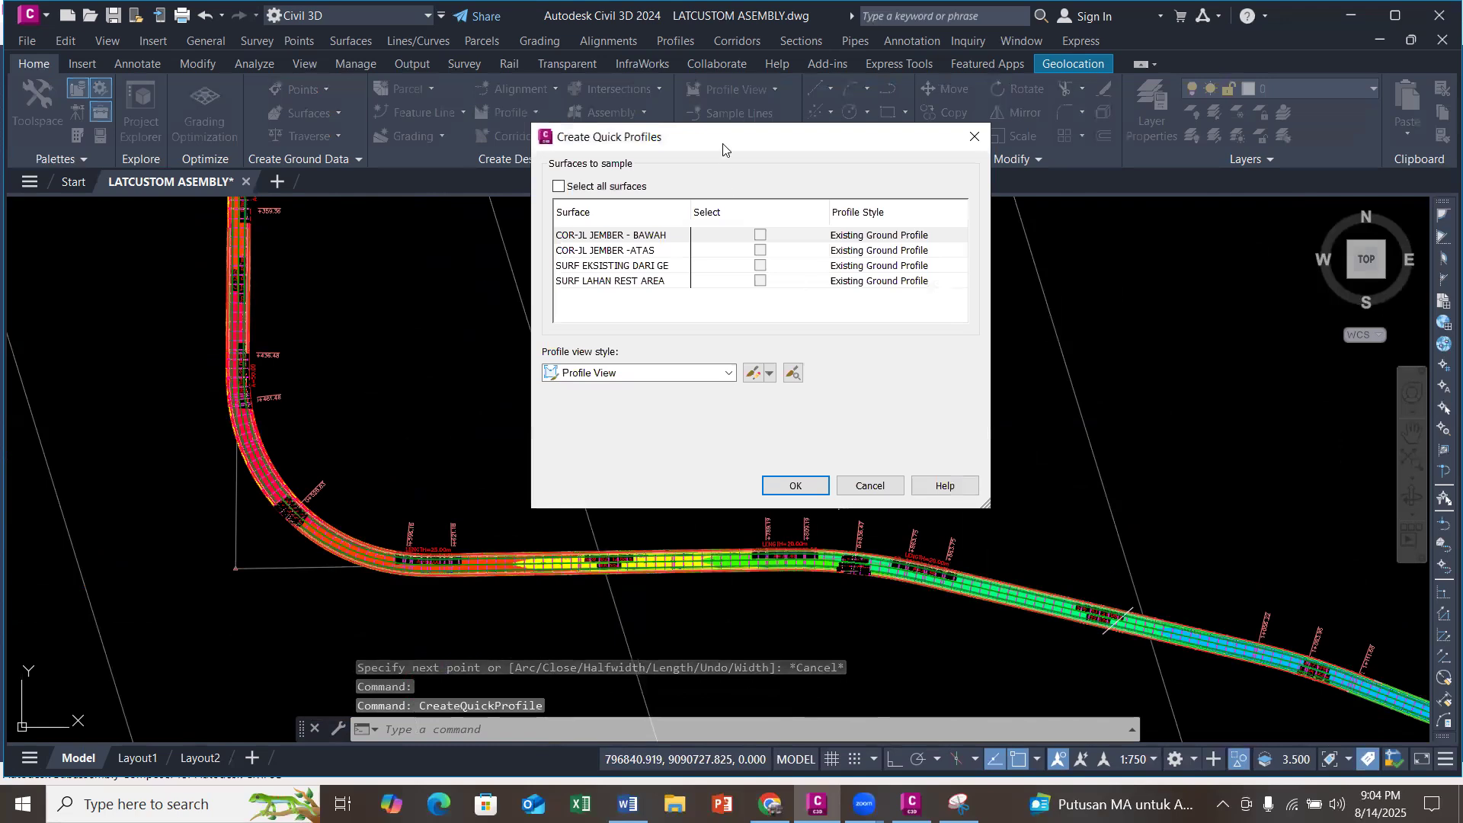
left_click_drag(723, 149, 927, 179)
left_click(827, 312)
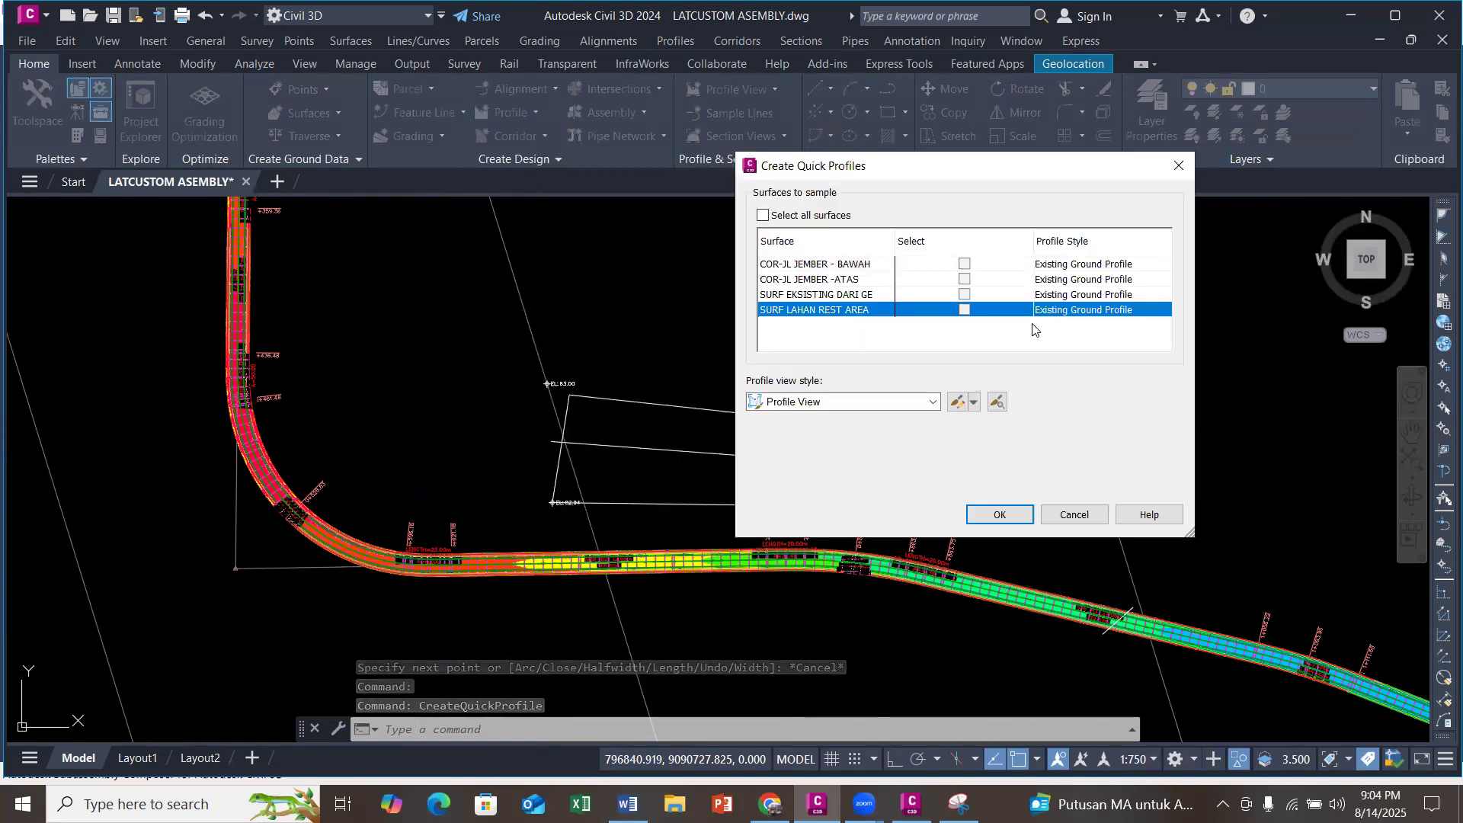
left_click(1080, 311)
left_click(1039, 304)
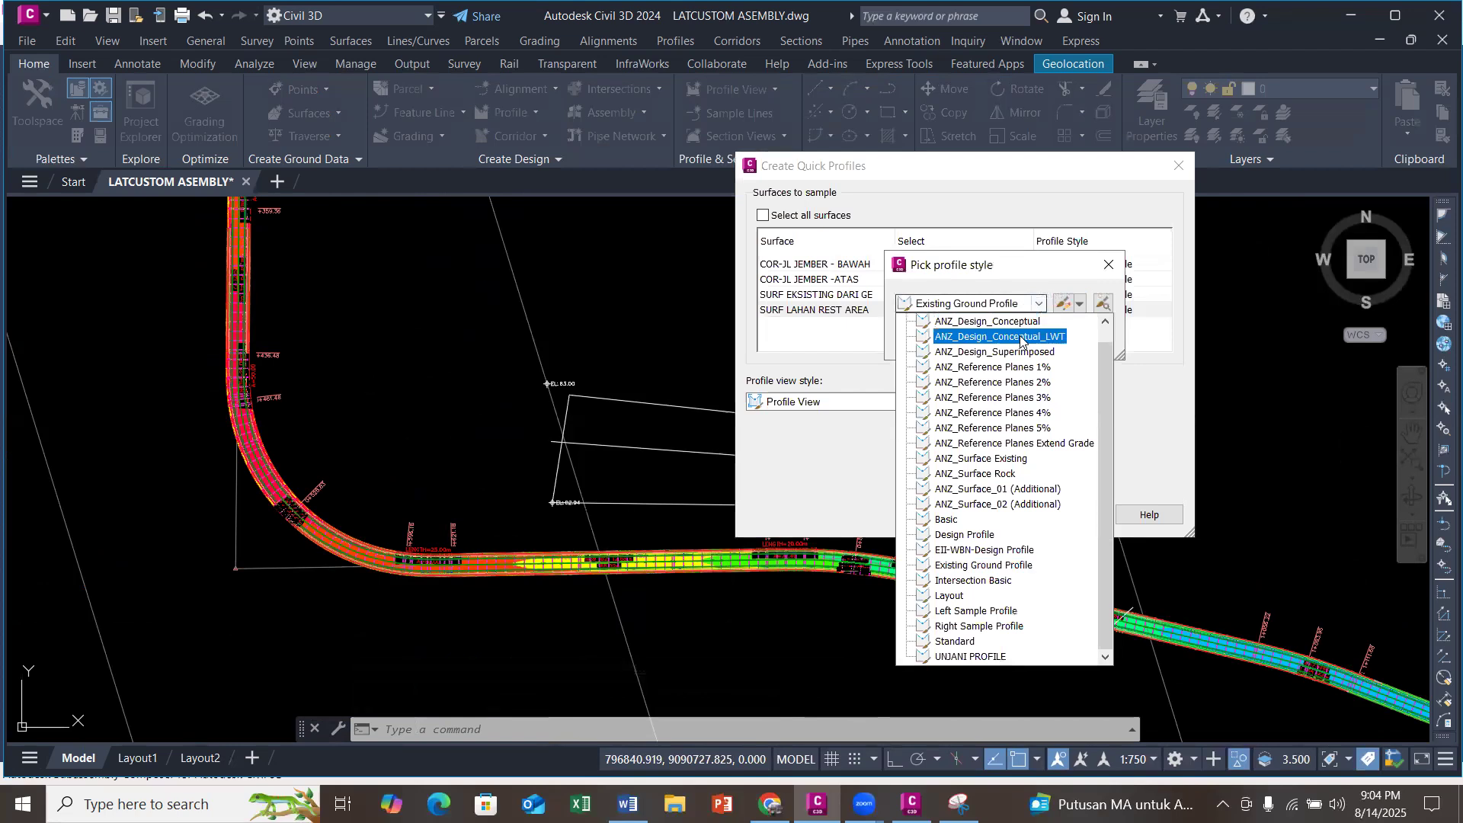
left_click(987, 323)
left_click(931, 339)
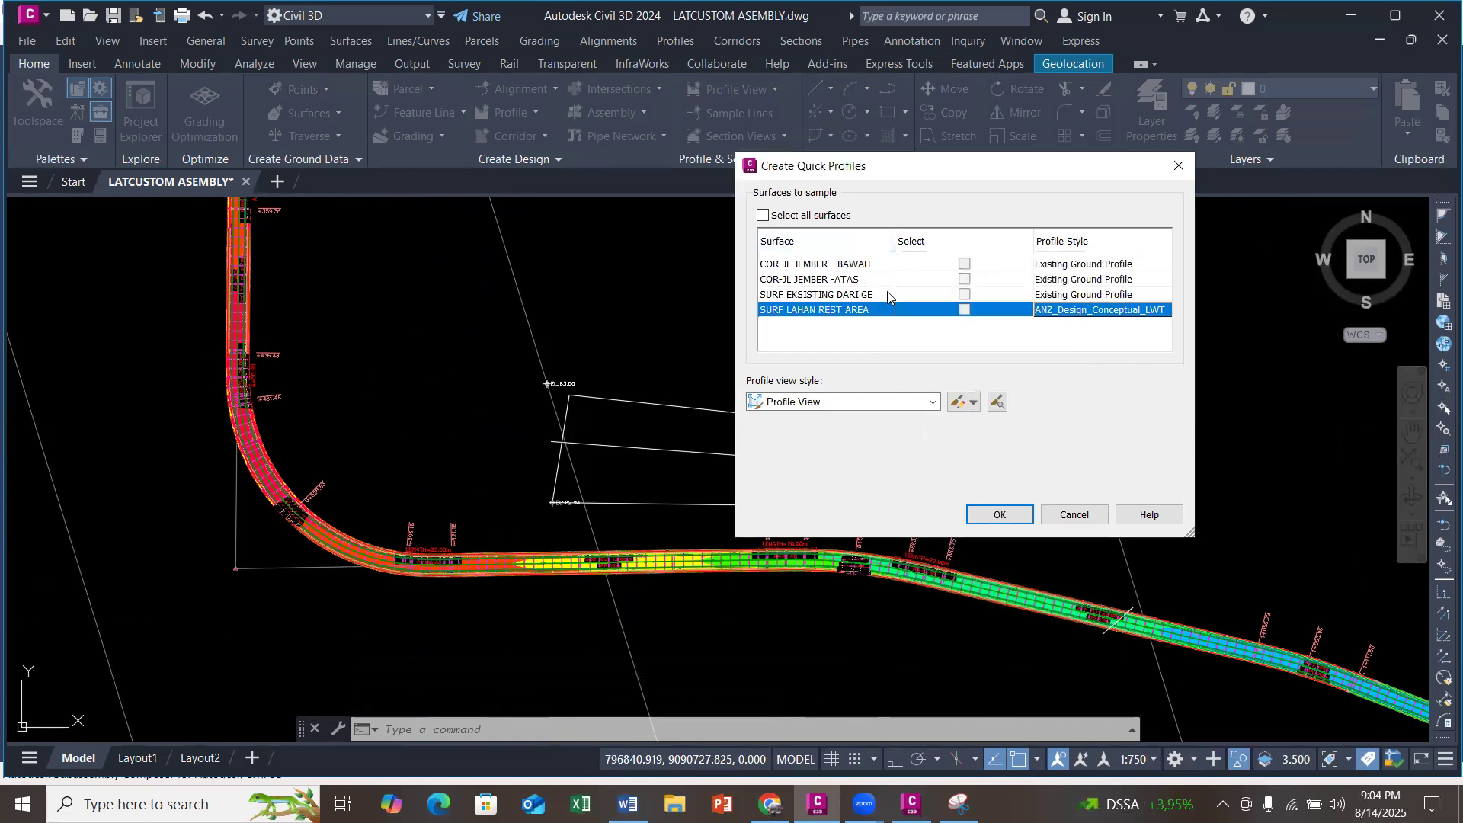
Step: Sample SURF LAHAN REST AREA and SURF EKSISTING DARI GE, and place the profile view in the empty area above the road's long profile
left_click(965, 311)
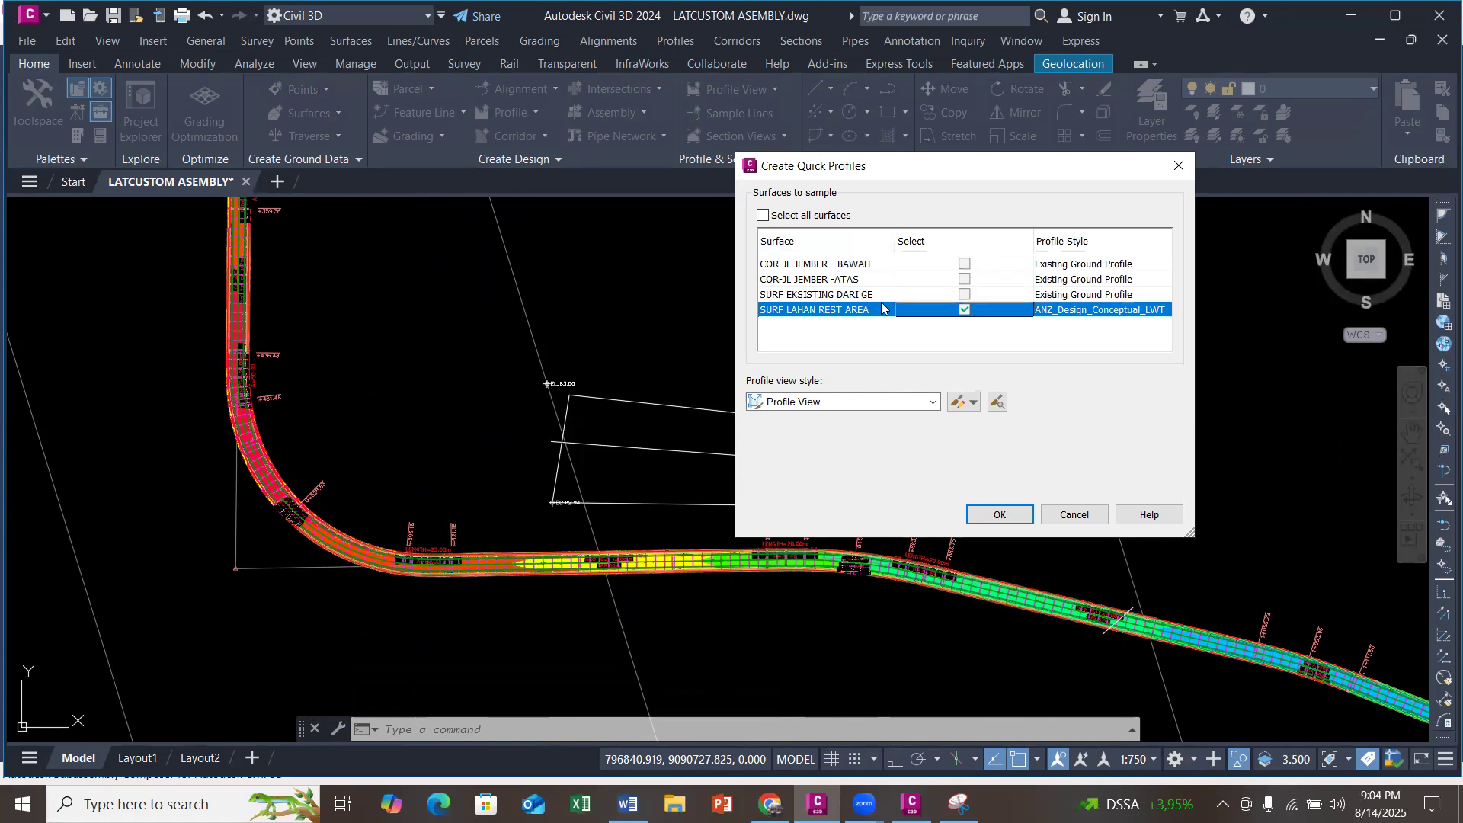
left_click(966, 294)
left_click(1000, 515)
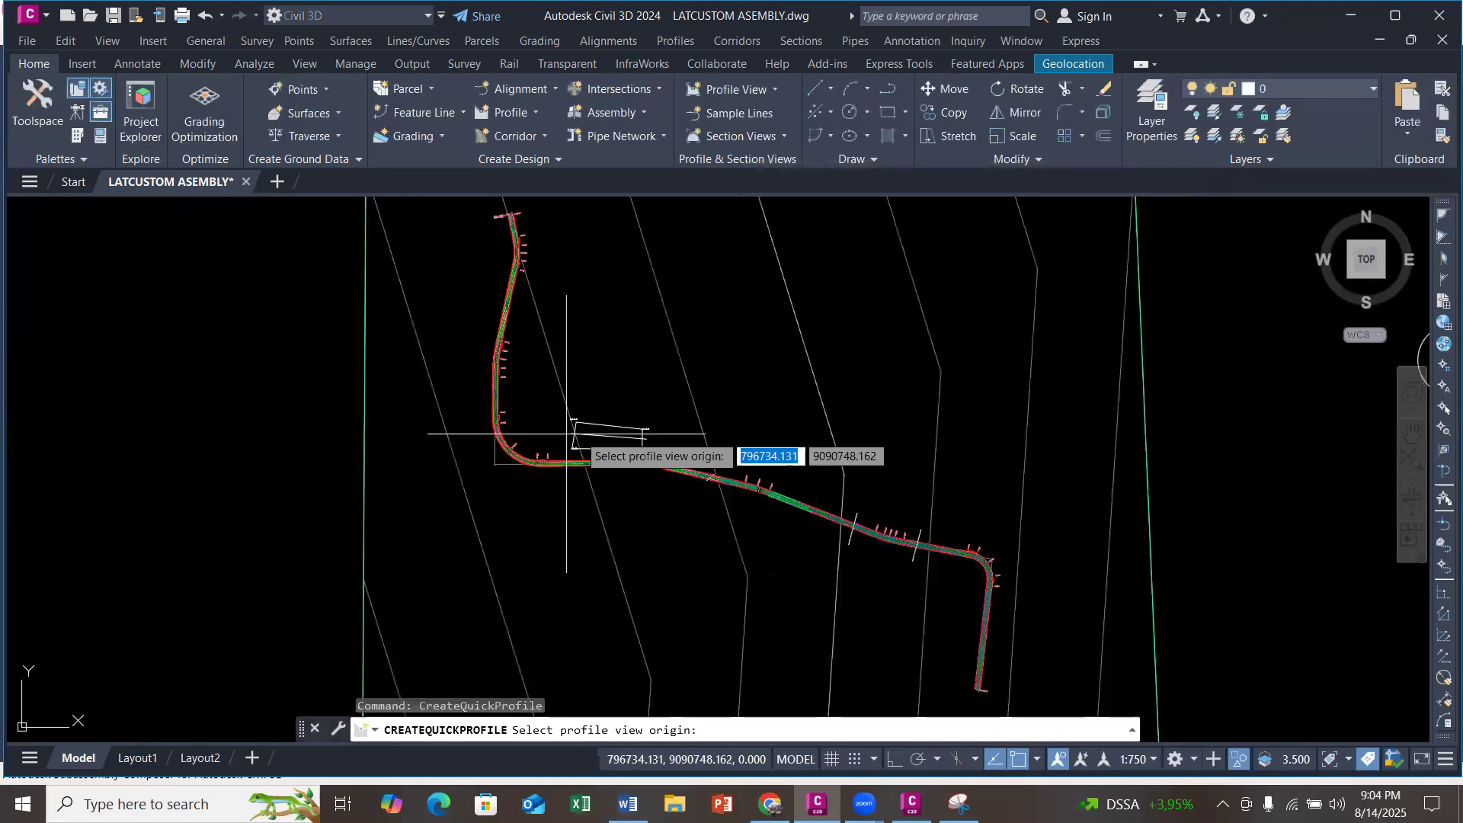
scroll(566, 433, "down", 4)
left_click(965, 462)
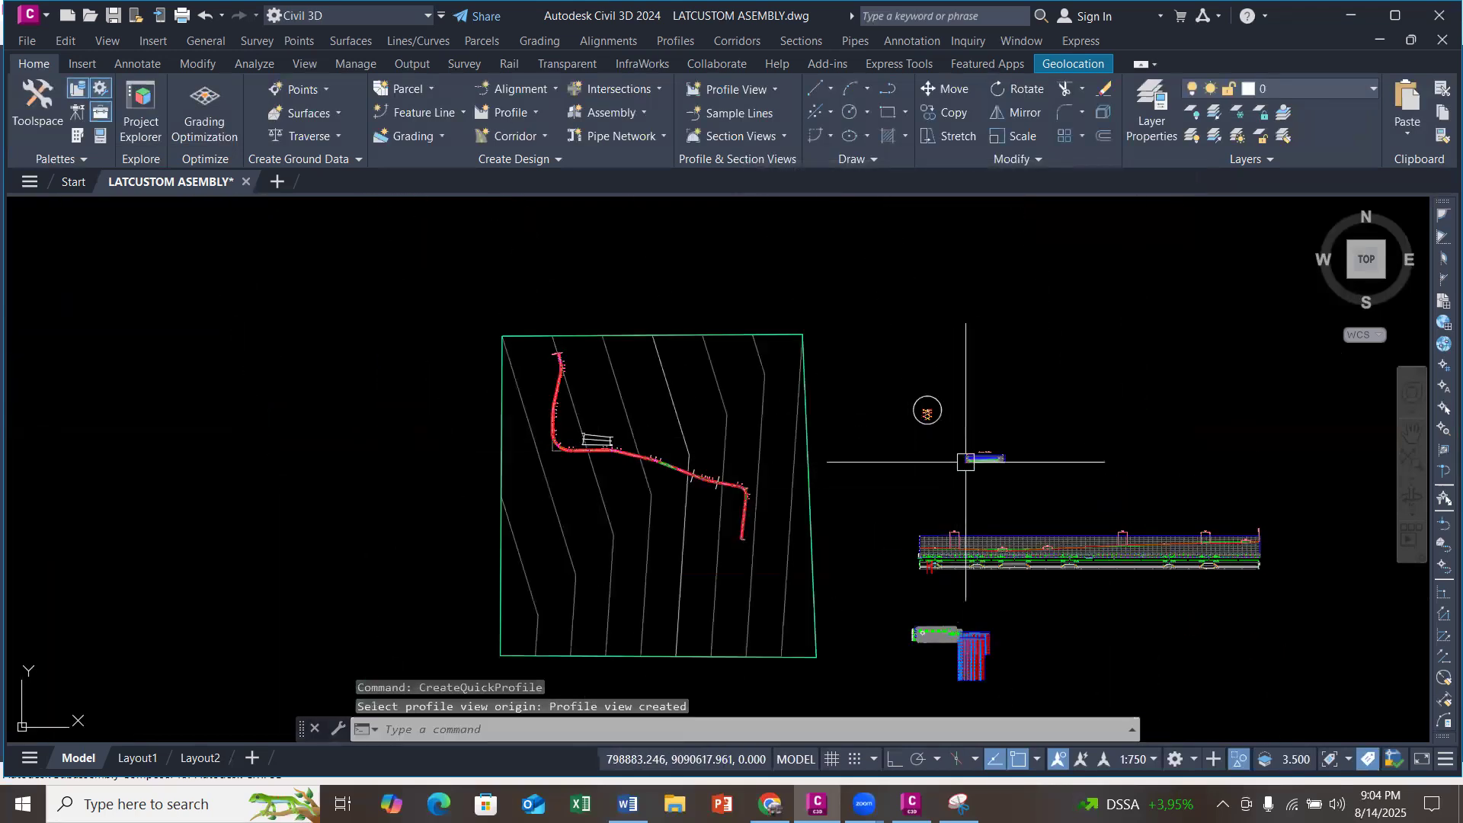
Step: Examine the quick profile view, comparing the rest-area surface line with the existing ground line, and return to the site plan
scroll(976, 461, "up", 10)
scroll(728, 435, "down", 3)
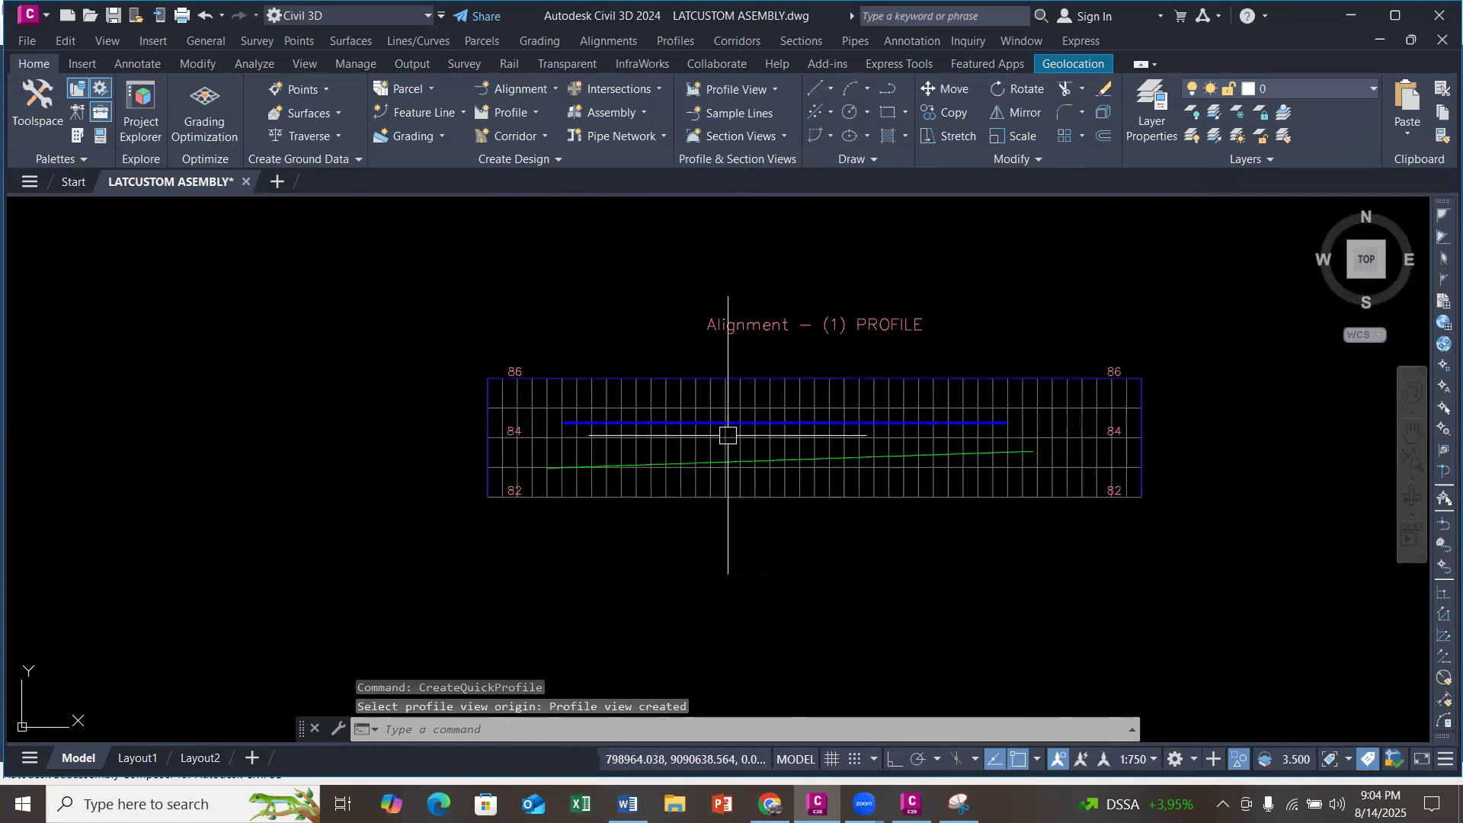
scroll(598, 431, "up", 4)
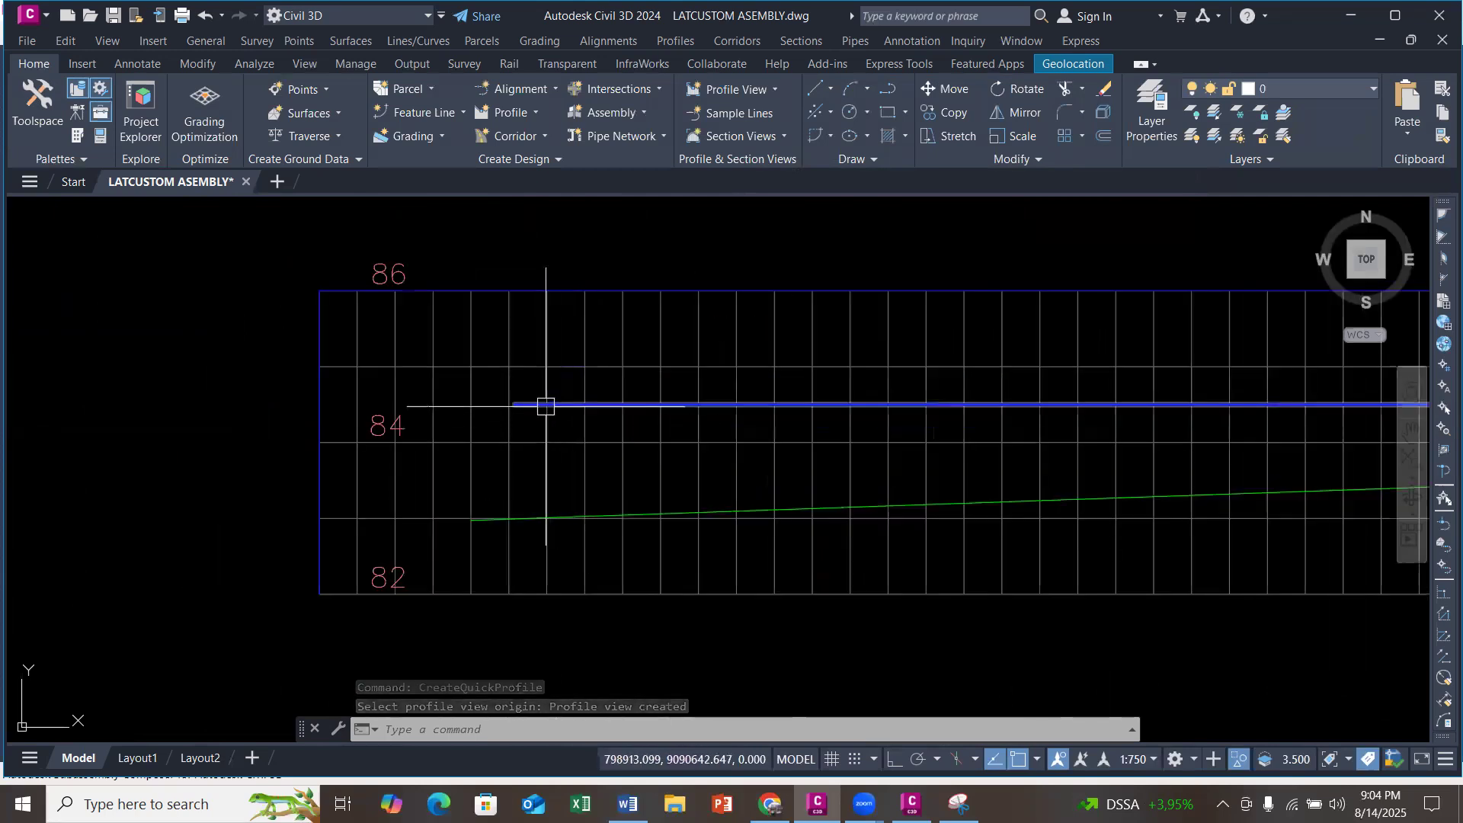
scroll(545, 406, "down", 4)
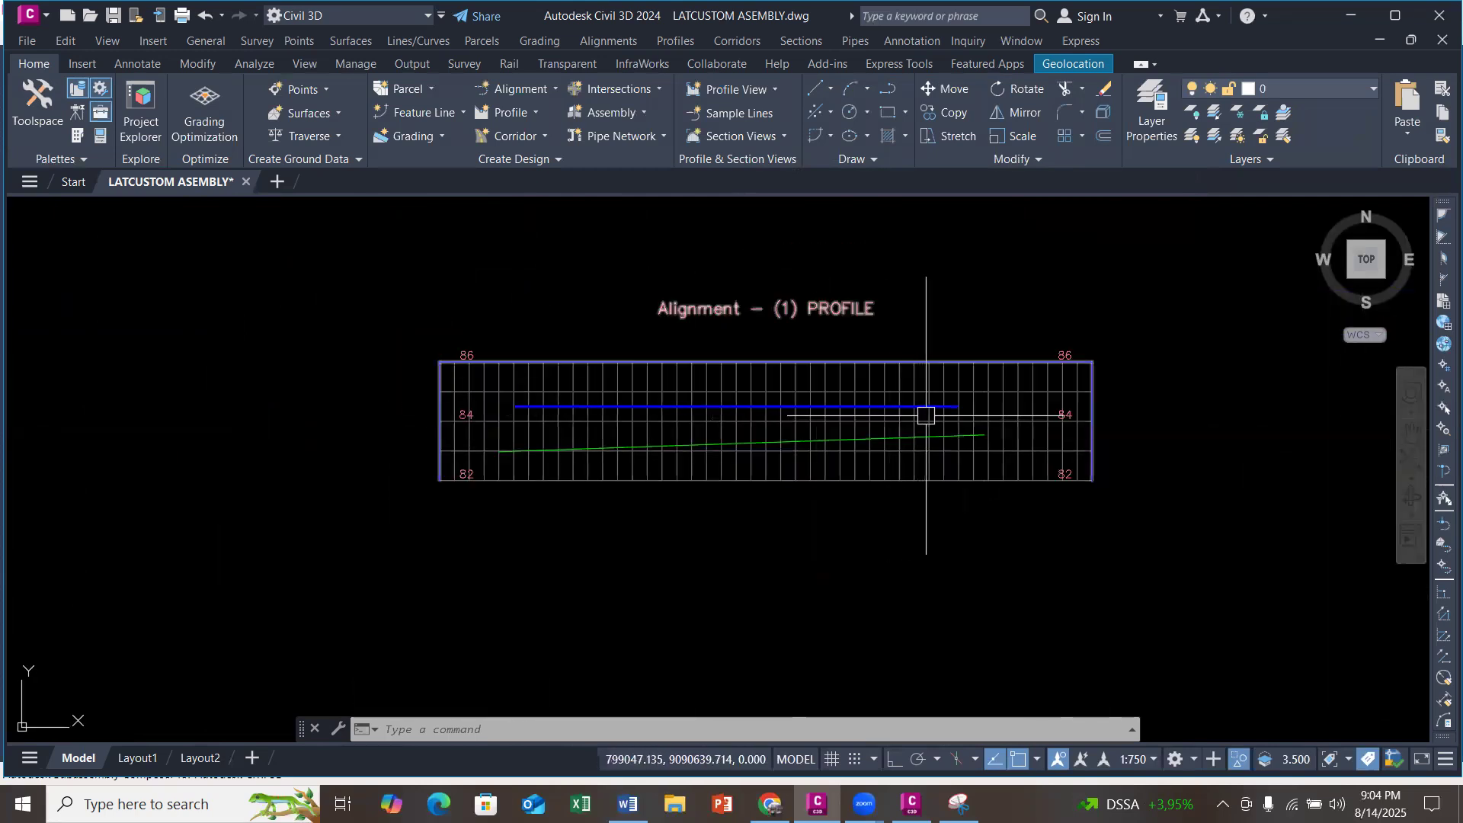
scroll(941, 421, "up", 2)
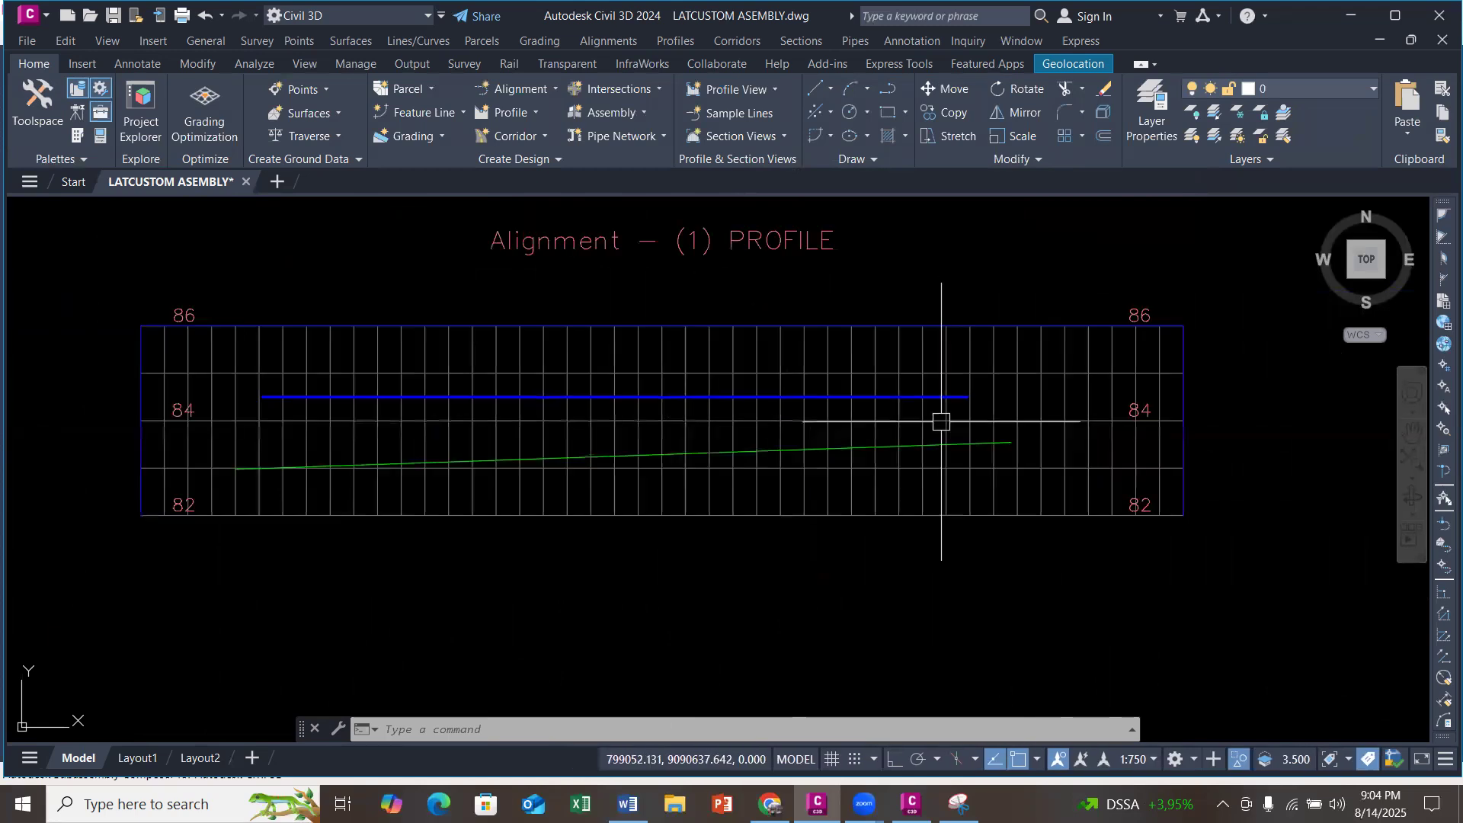
scroll(941, 422, "up", 2)
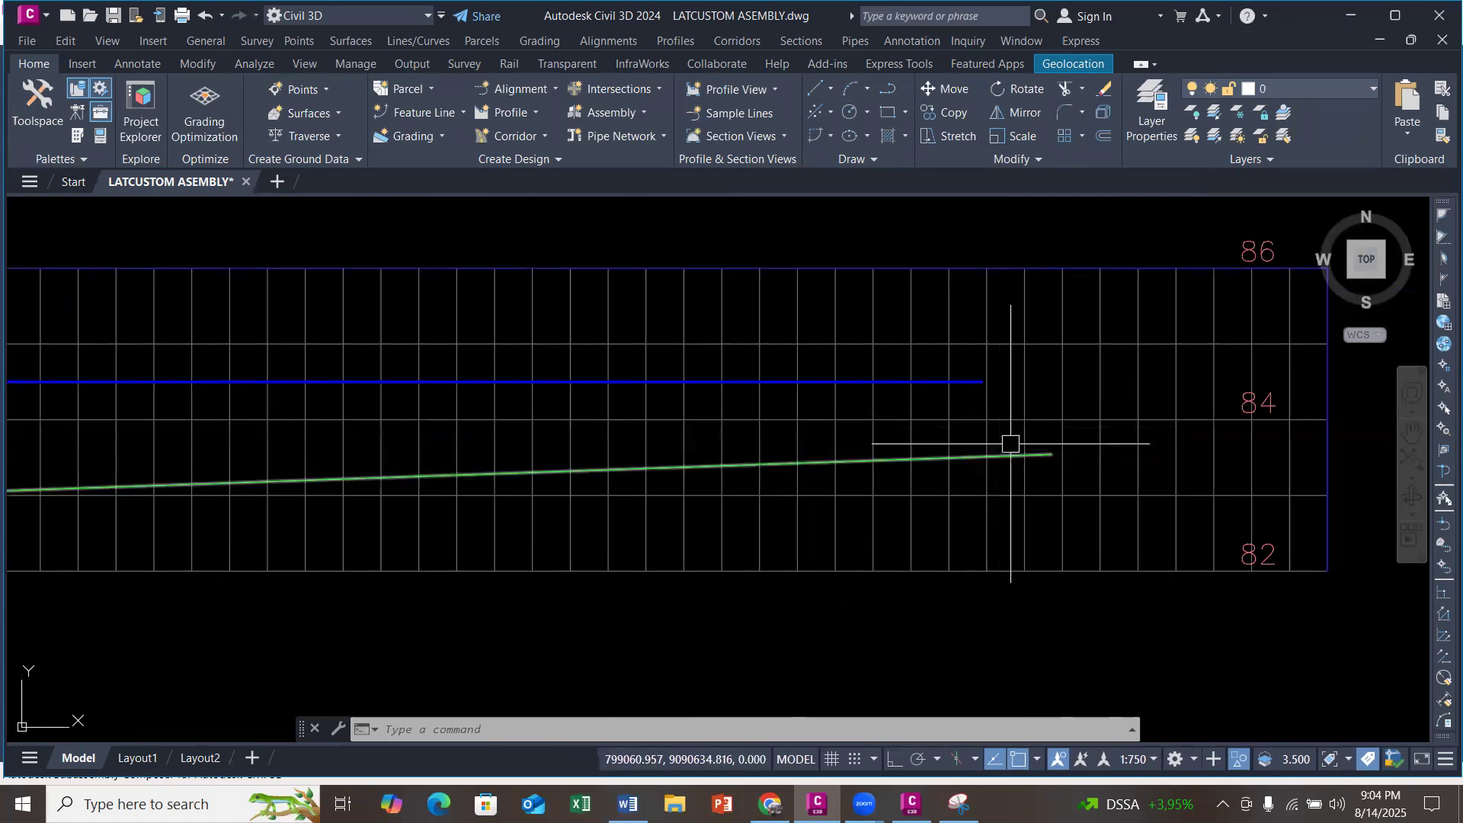
scroll(998, 389, "down", 8)
scroll(741, 384, "up", 8)
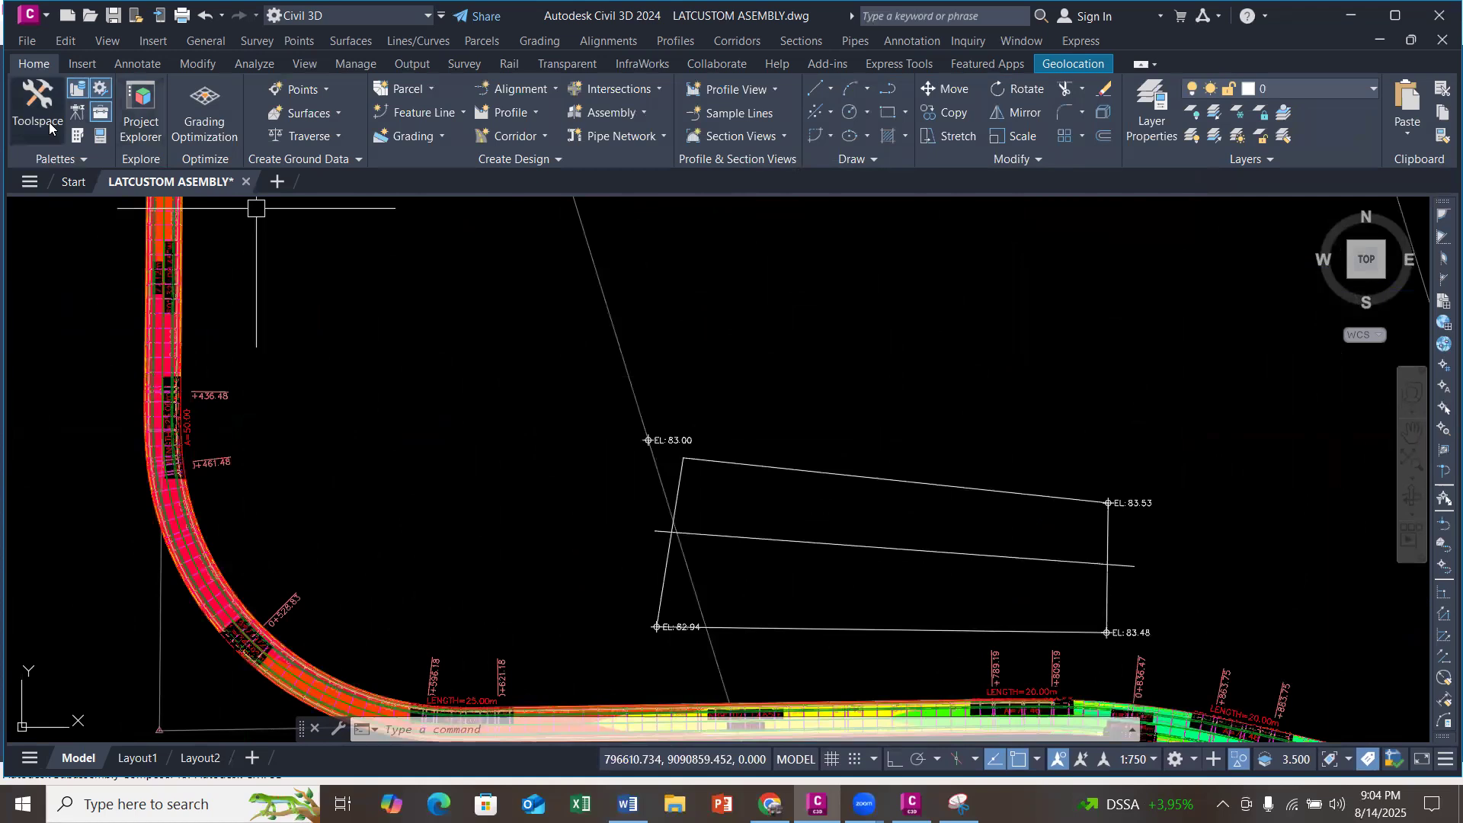
Step: Show the Toolspace and set the annotation scale to 1:100 so the road's cross-section views can be read
left_click(49, 128)
scroll(808, 396, "down", 4)
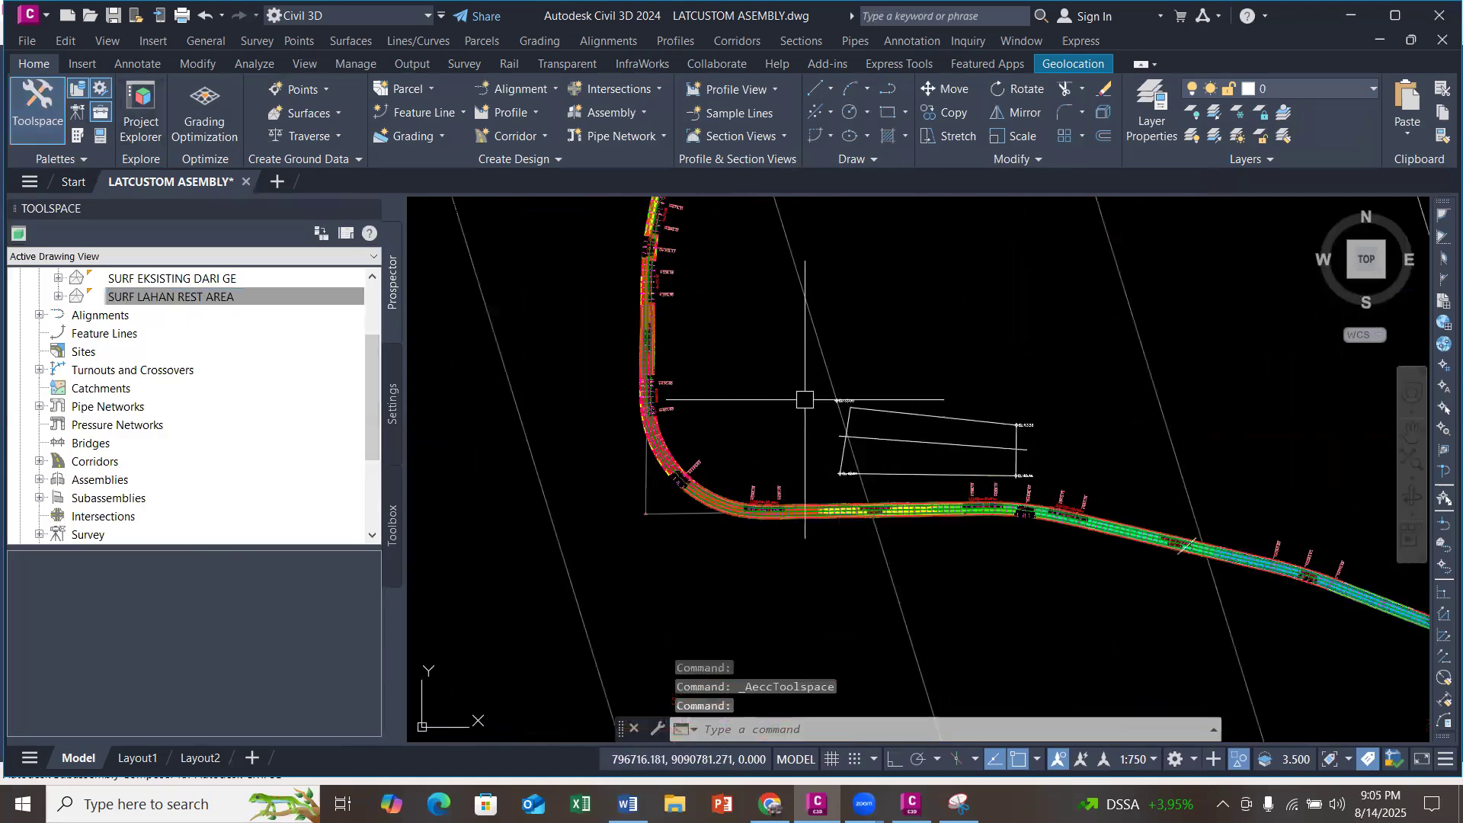
scroll(597, 323, "down", 3)
scroll(609, 328, "down", 3)
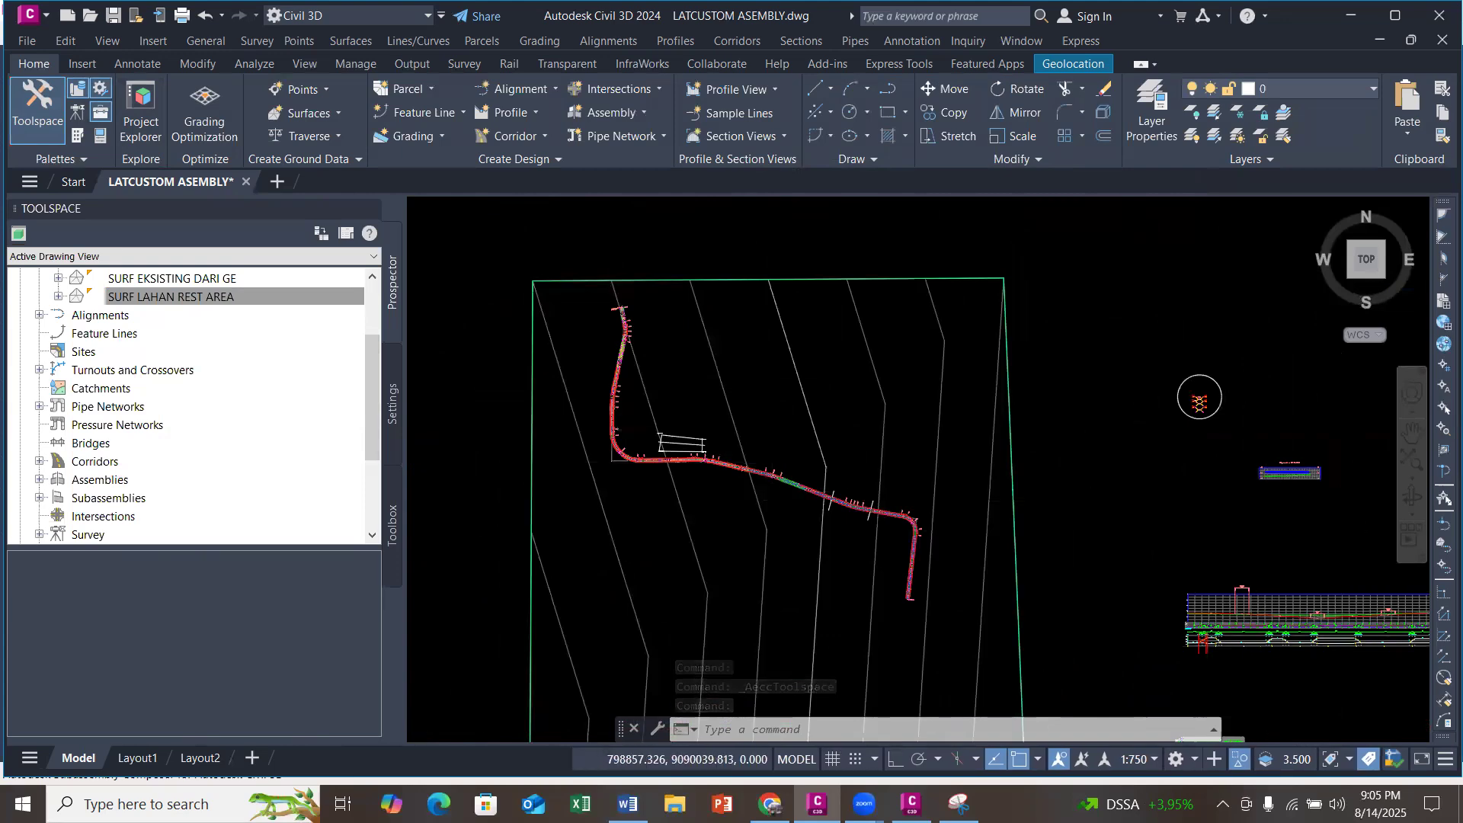
scroll(850, 304, "down", 3)
scroll(1103, 601, "up", 8)
scroll(847, 500, "up", 5)
scroll(852, 482, "up", 6)
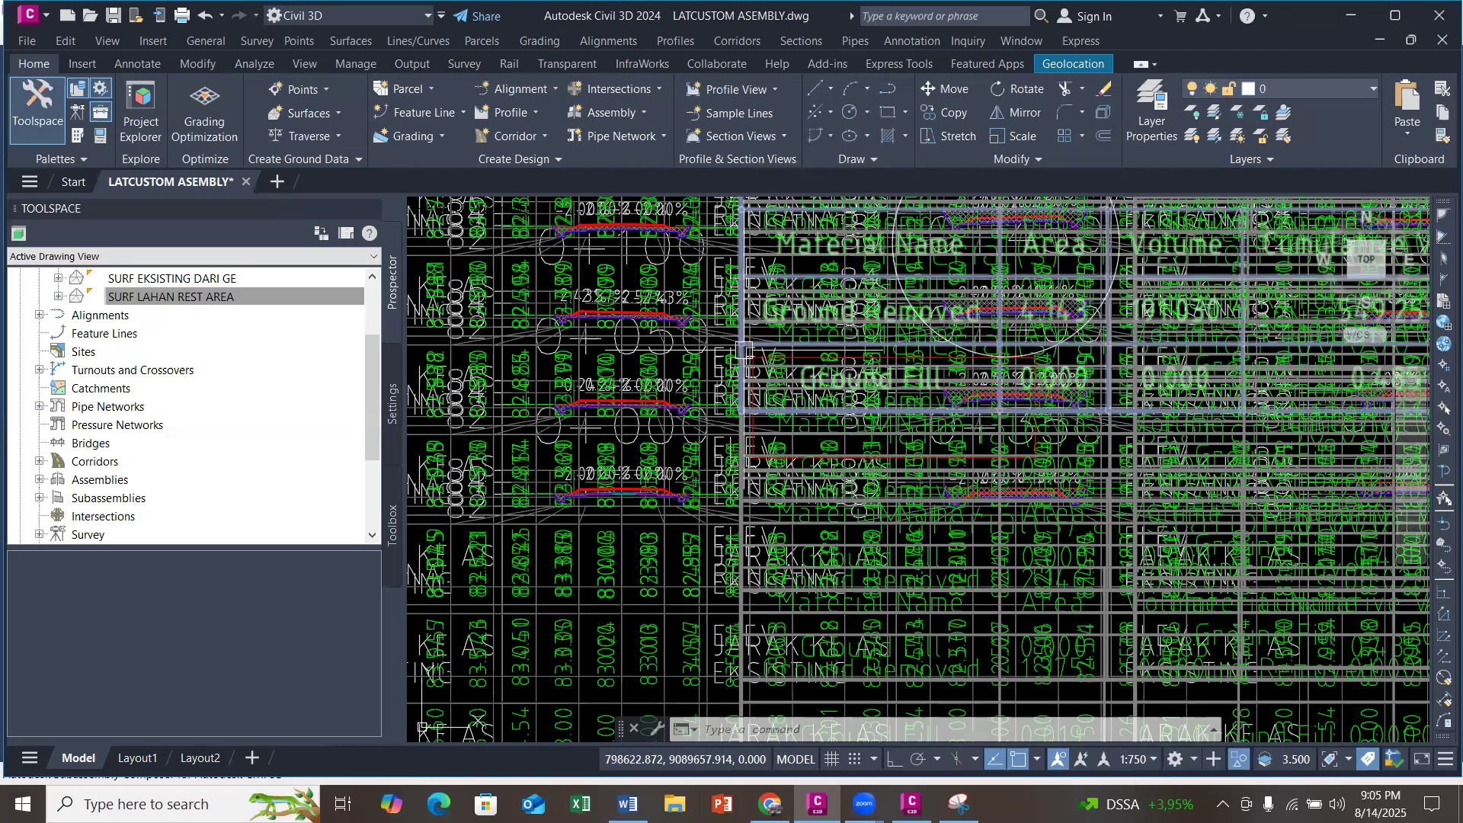
scroll(745, 351, "down", 5)
left_click(1135, 759)
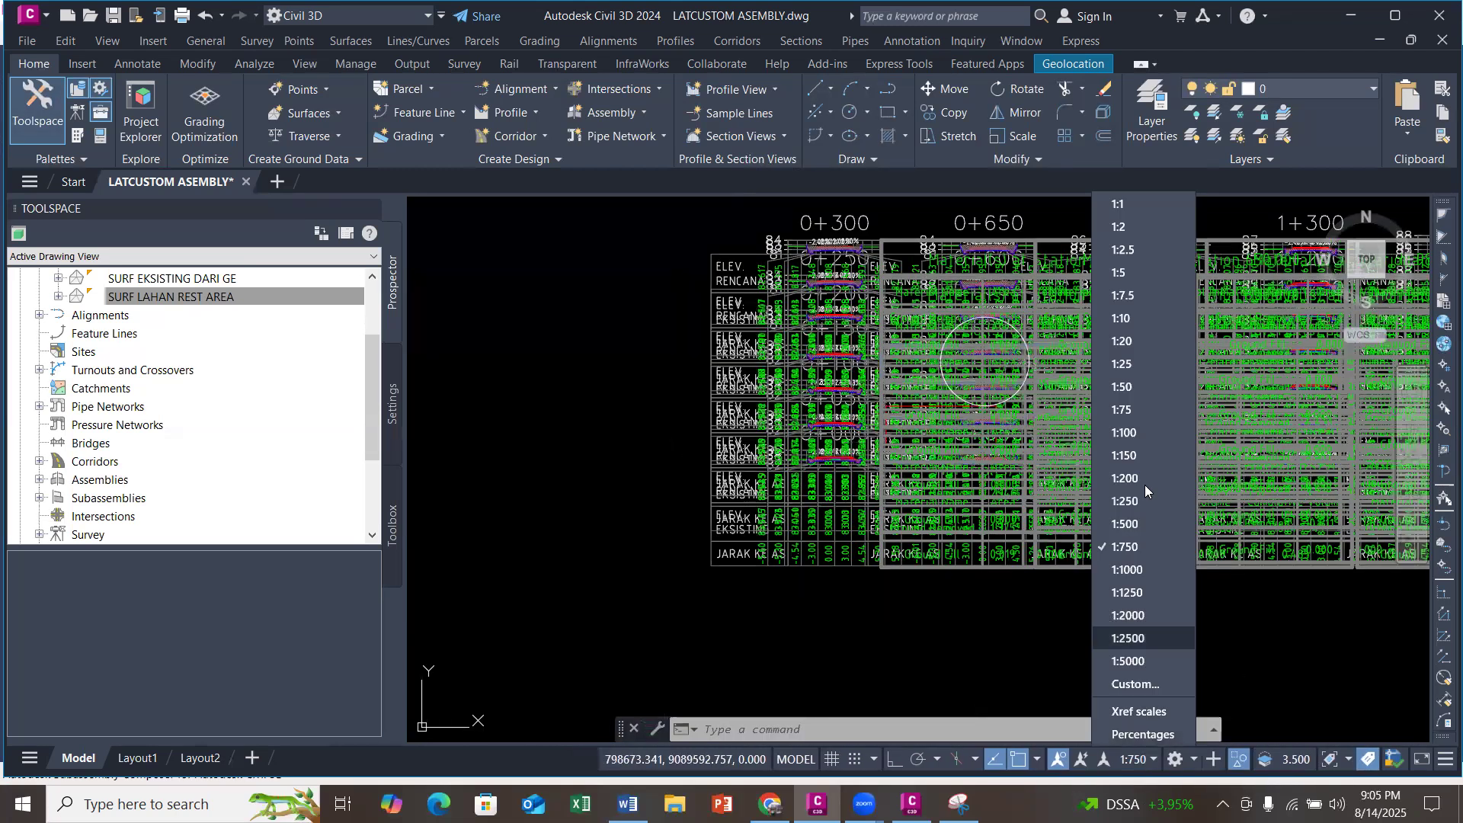
left_click(1131, 433)
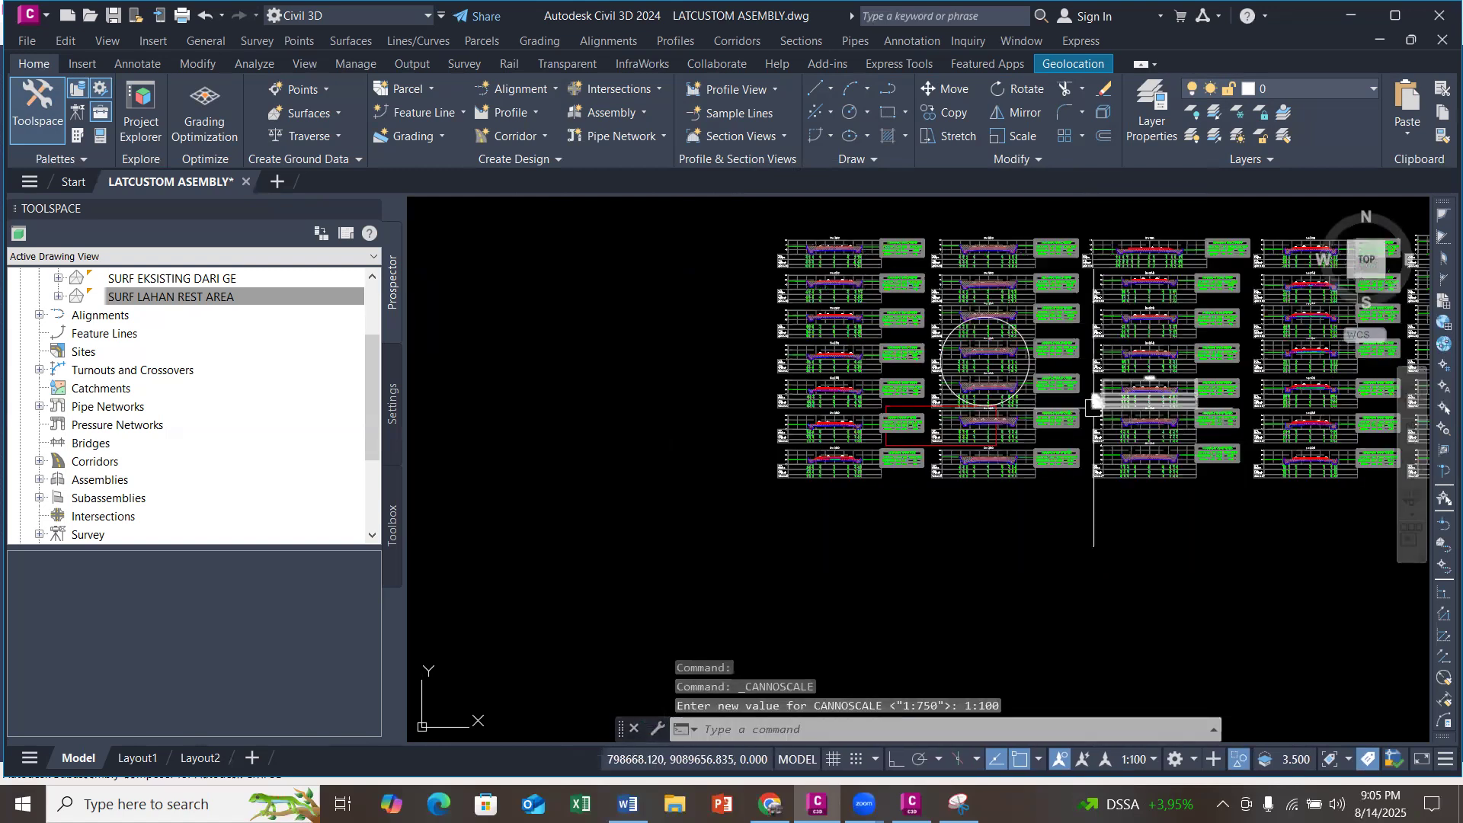
Step: Examine the cut and fill areas between the design and existing ground lines in the 0+150 cross section
scroll(793, 373, "up", 5)
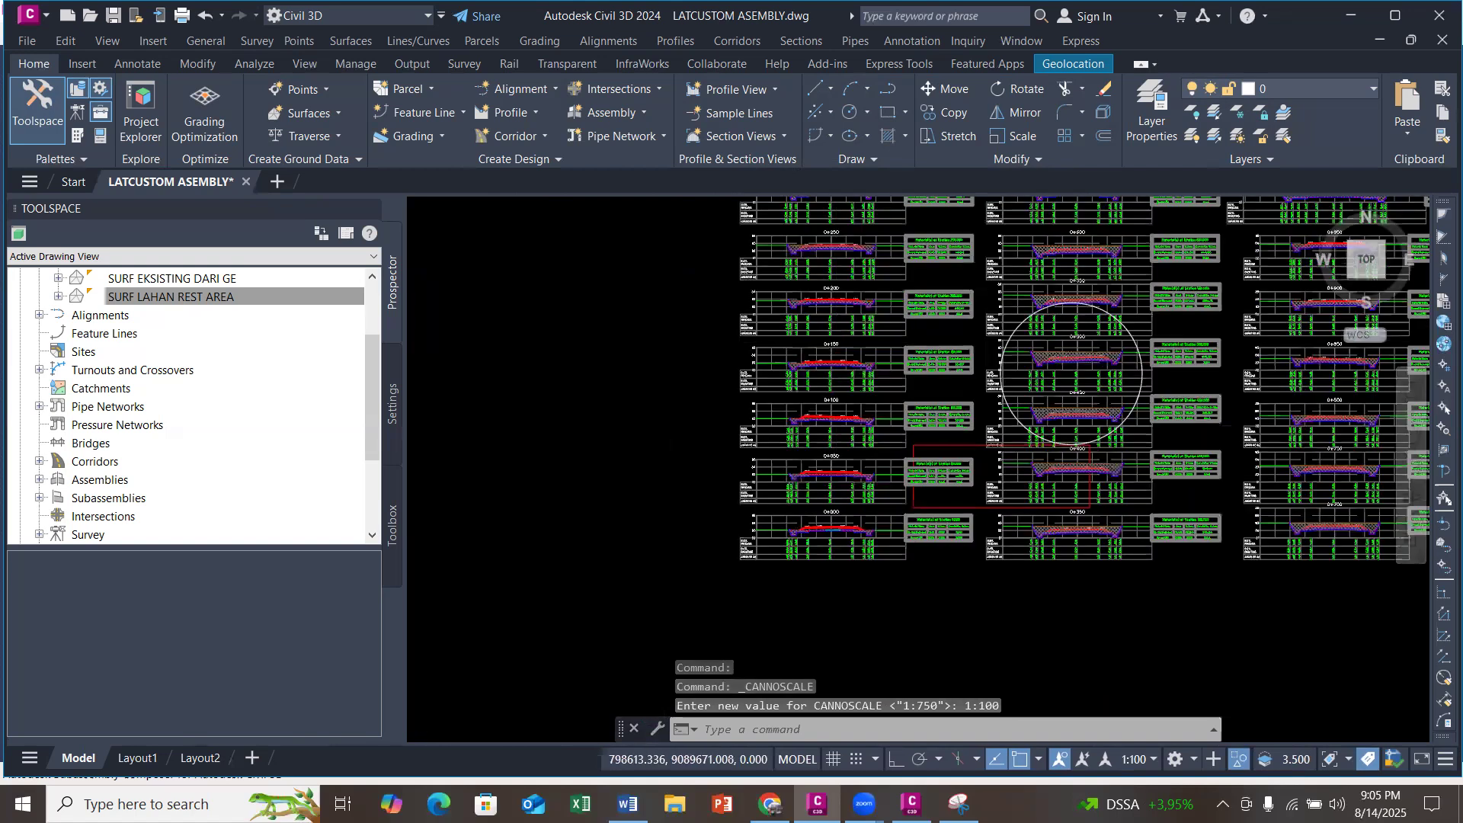
scroll(712, 398, "up", 3)
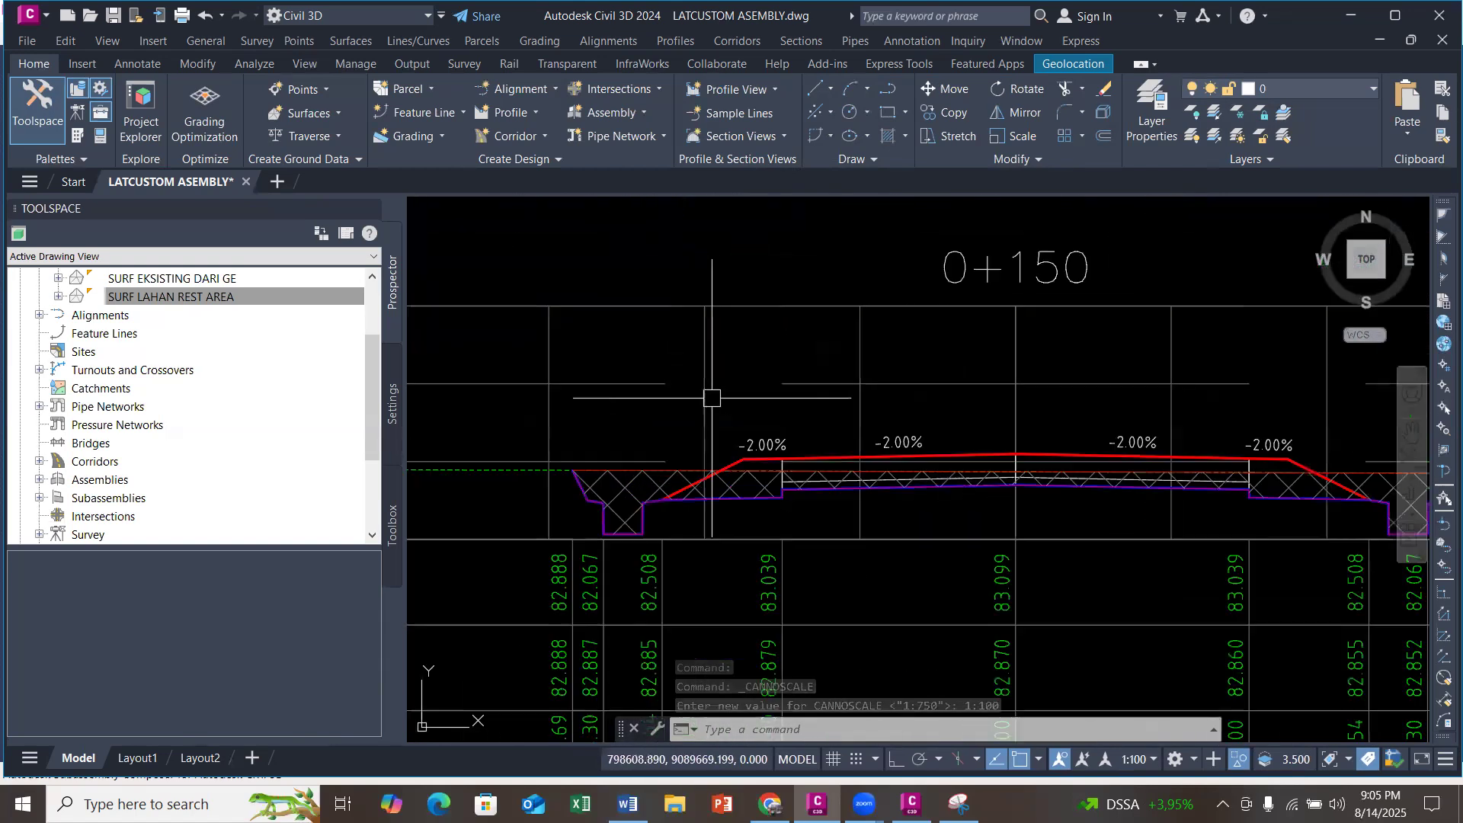
scroll(749, 336, "down", 1)
scroll(747, 425, "up", 4)
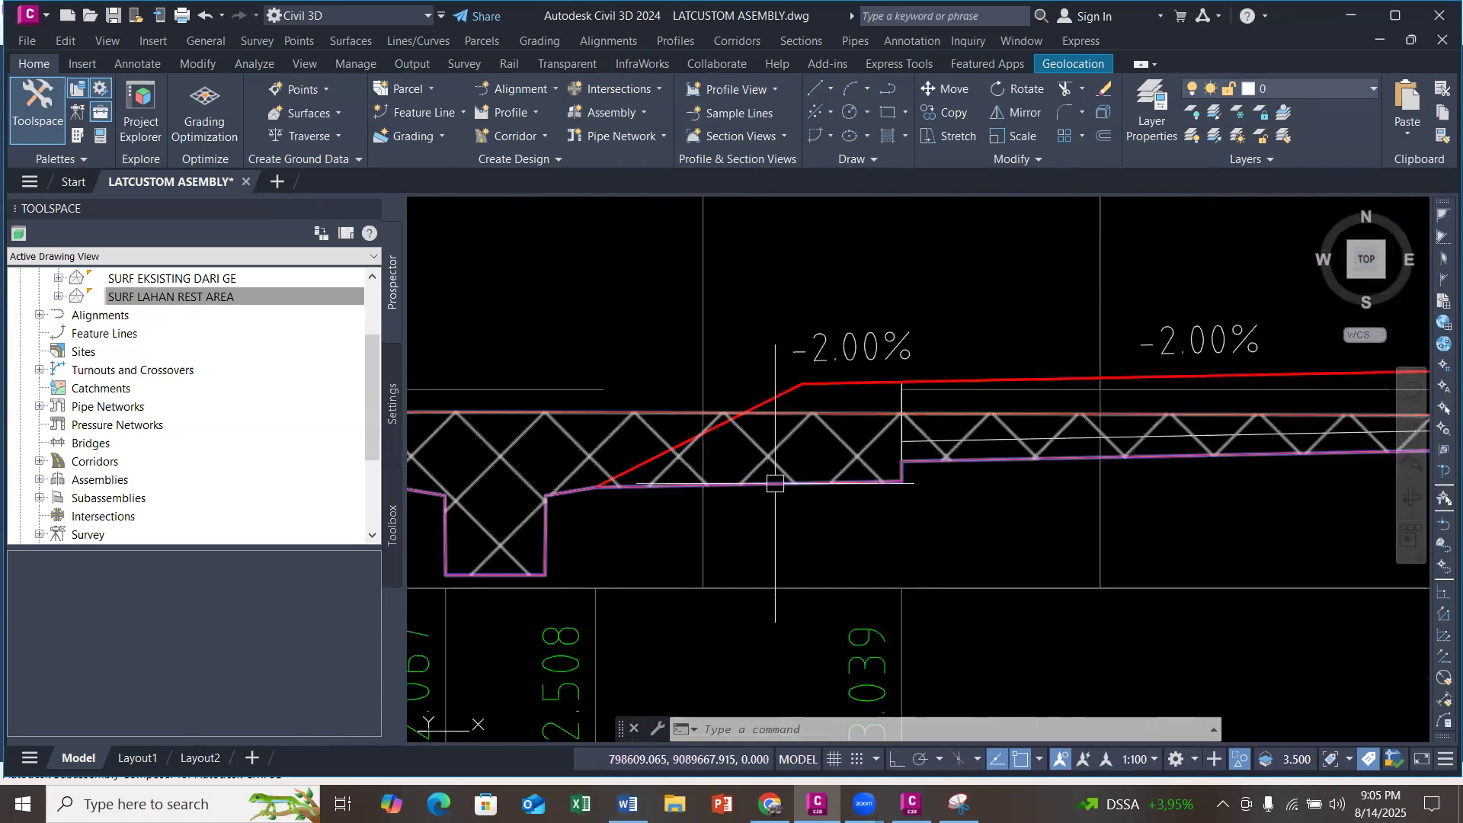
scroll(775, 483, "down", 10)
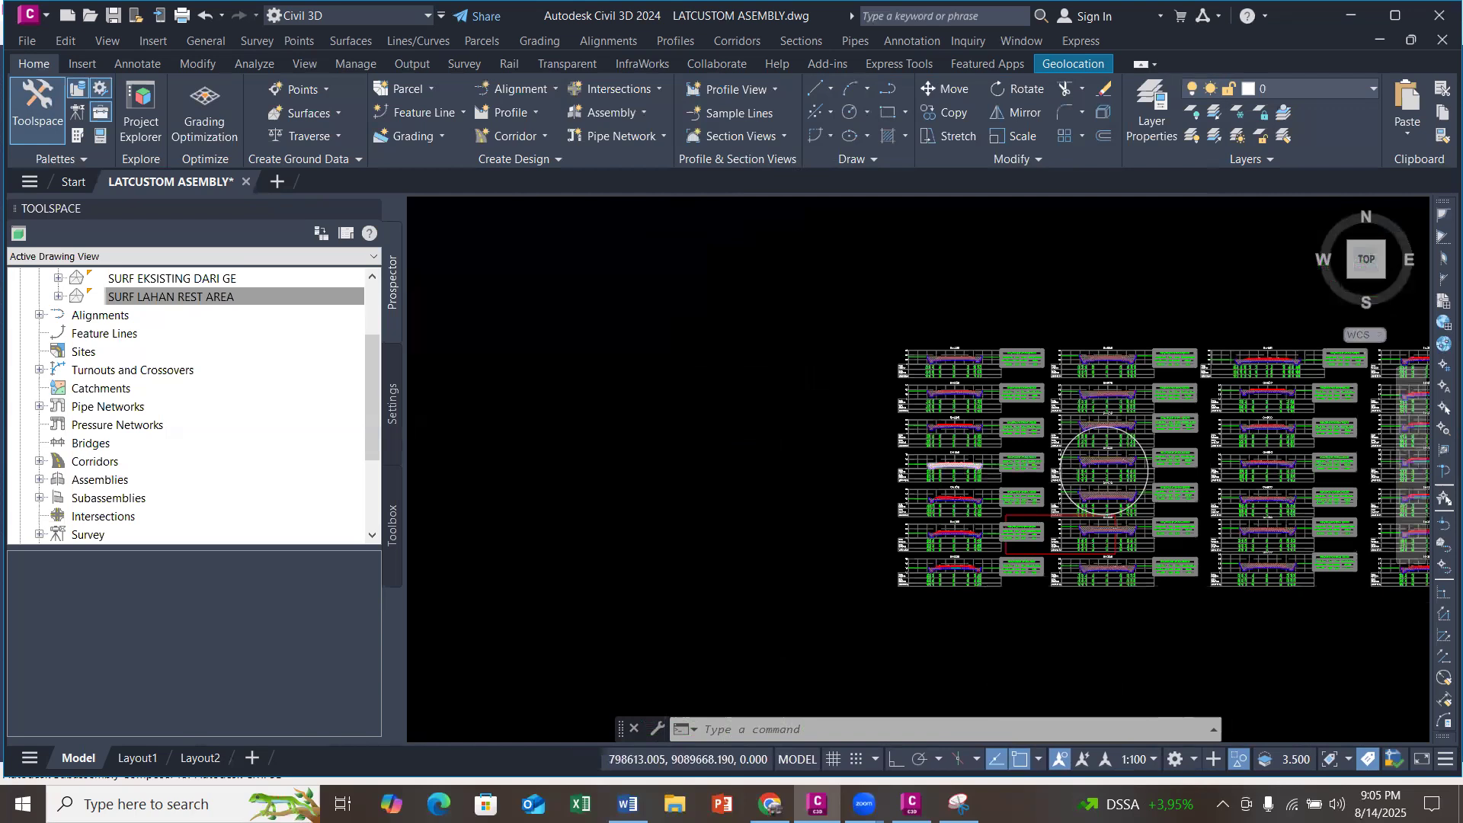
scroll(964, 425, "down", 5)
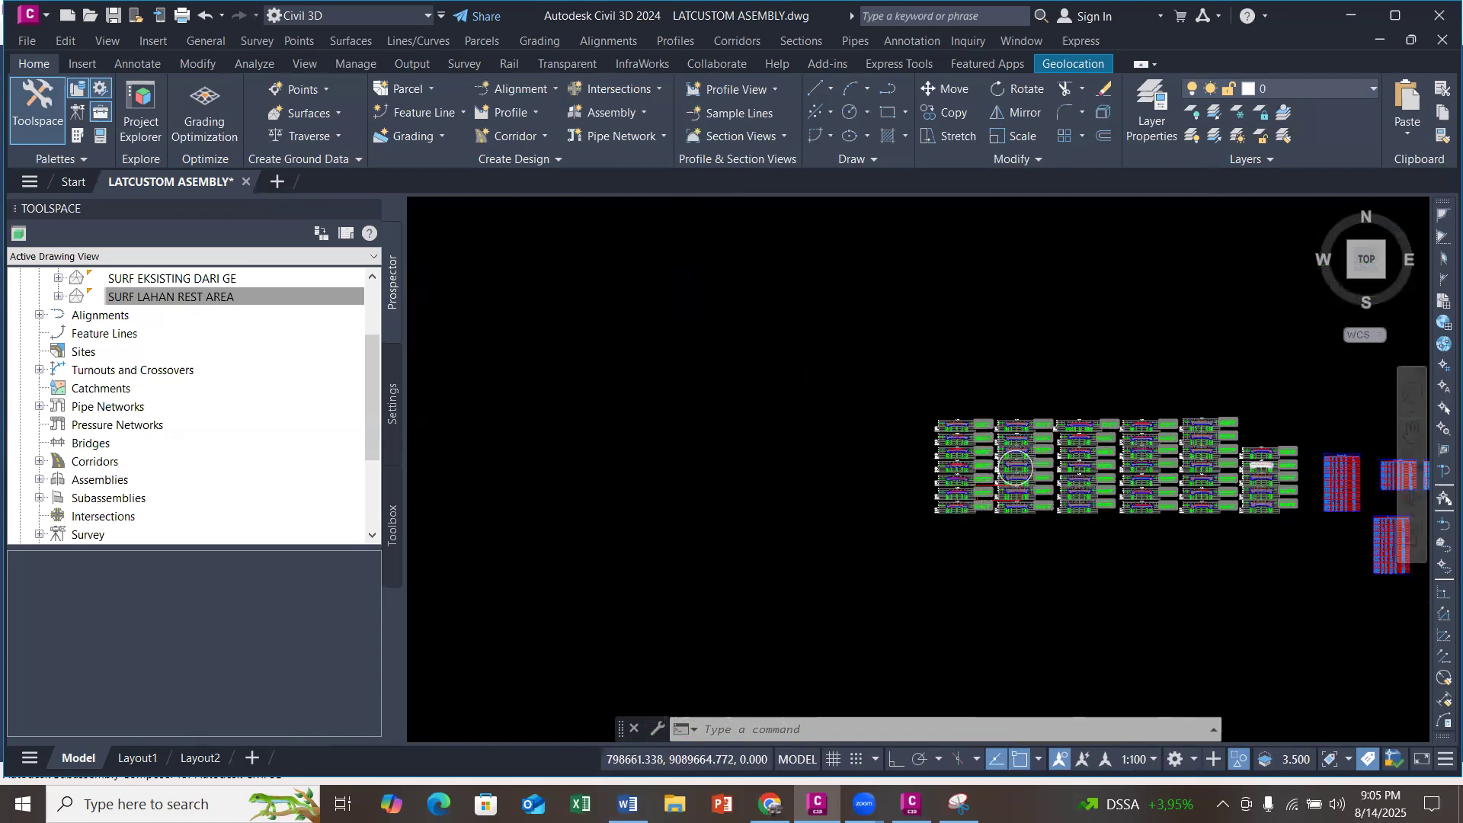
Step: Start a new surface named SURF VOLUME LAHAN REST REA and set its type to TIN volume surface
scroll(702, 326, "up", 8)
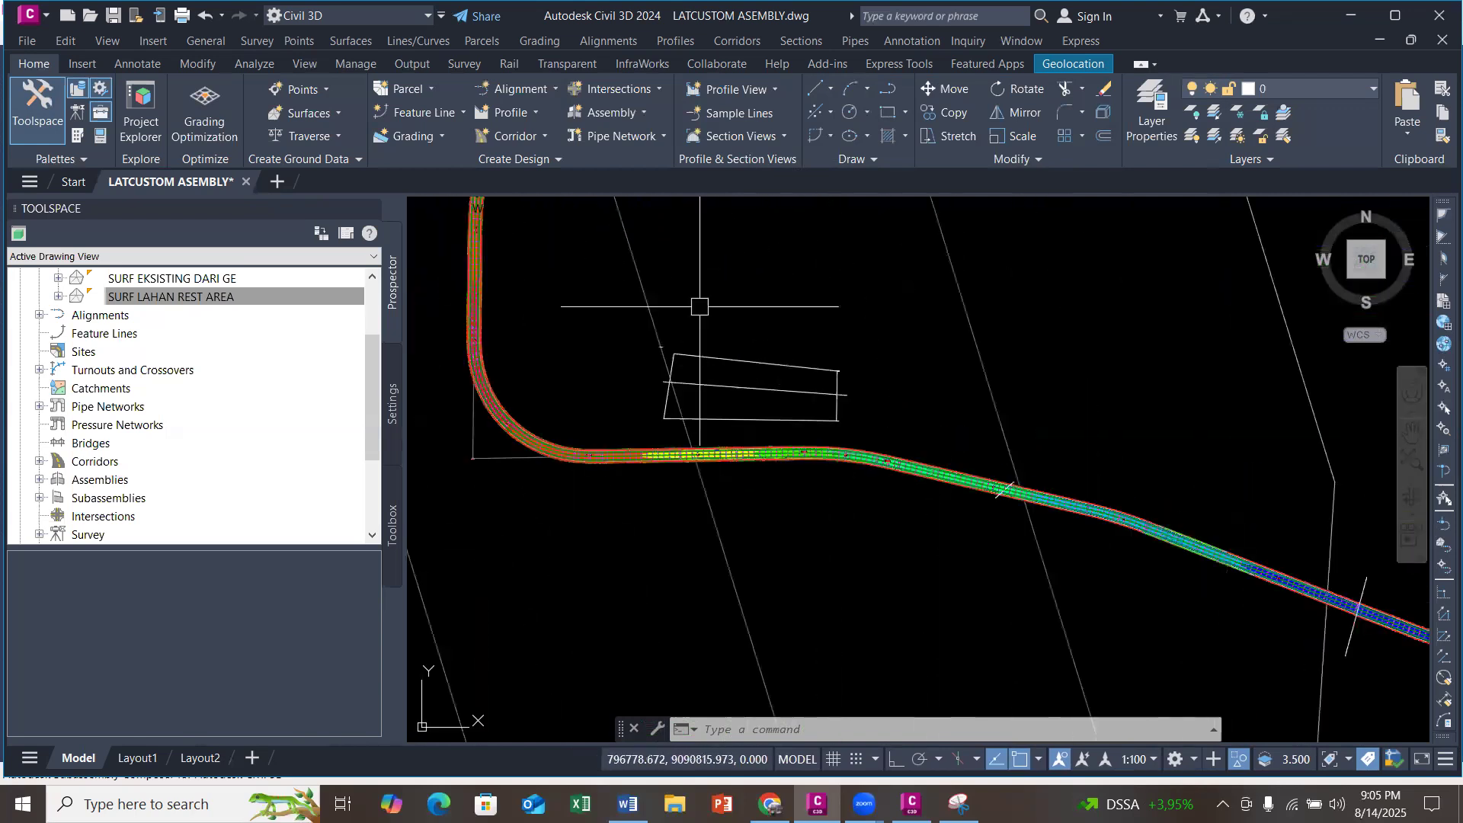
scroll(591, 382, "up", 2)
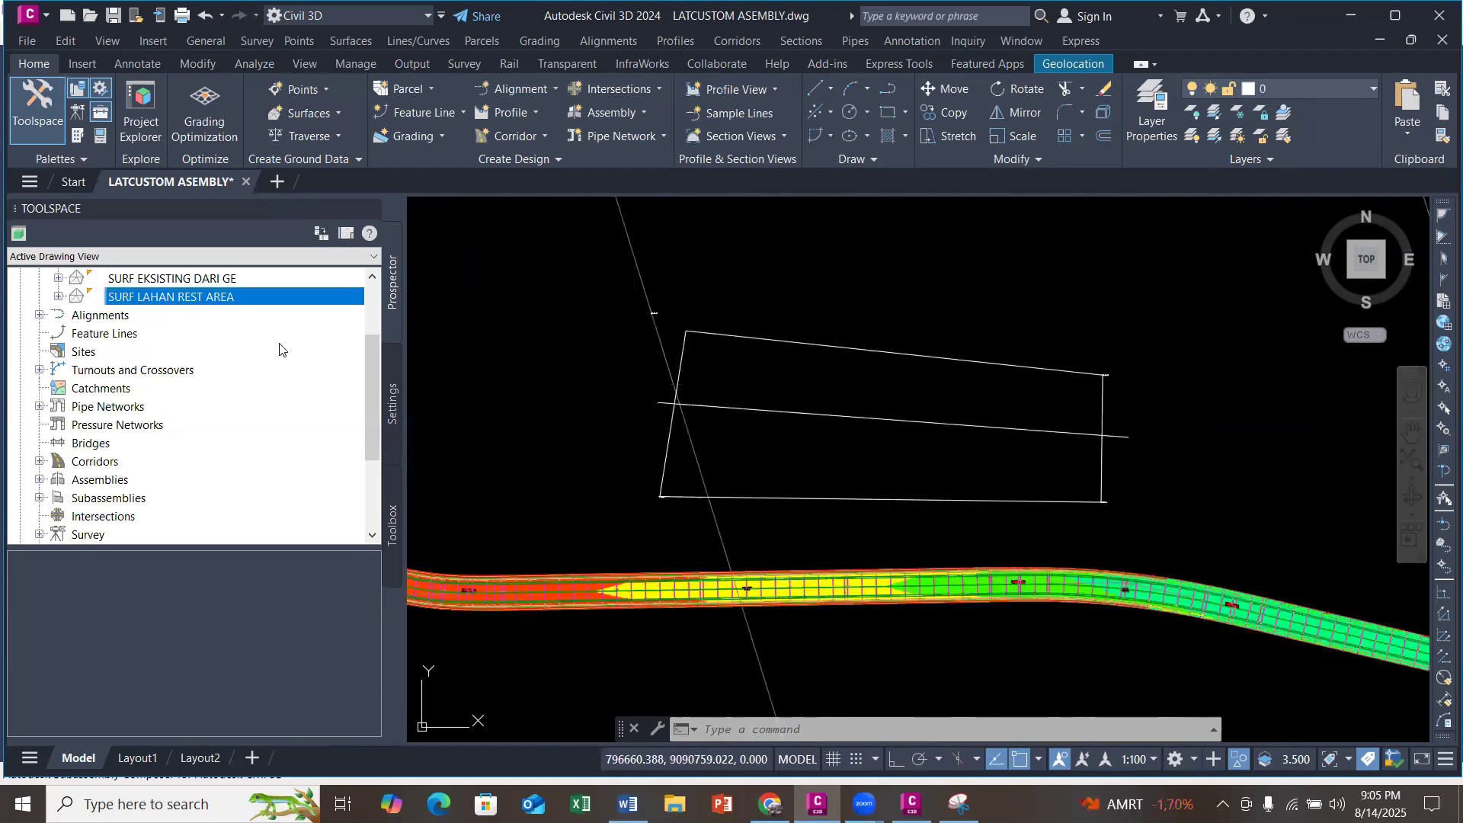
scroll(280, 383, "up", 2)
right_click(112, 338)
left_click(164, 339)
left_click(851, 340)
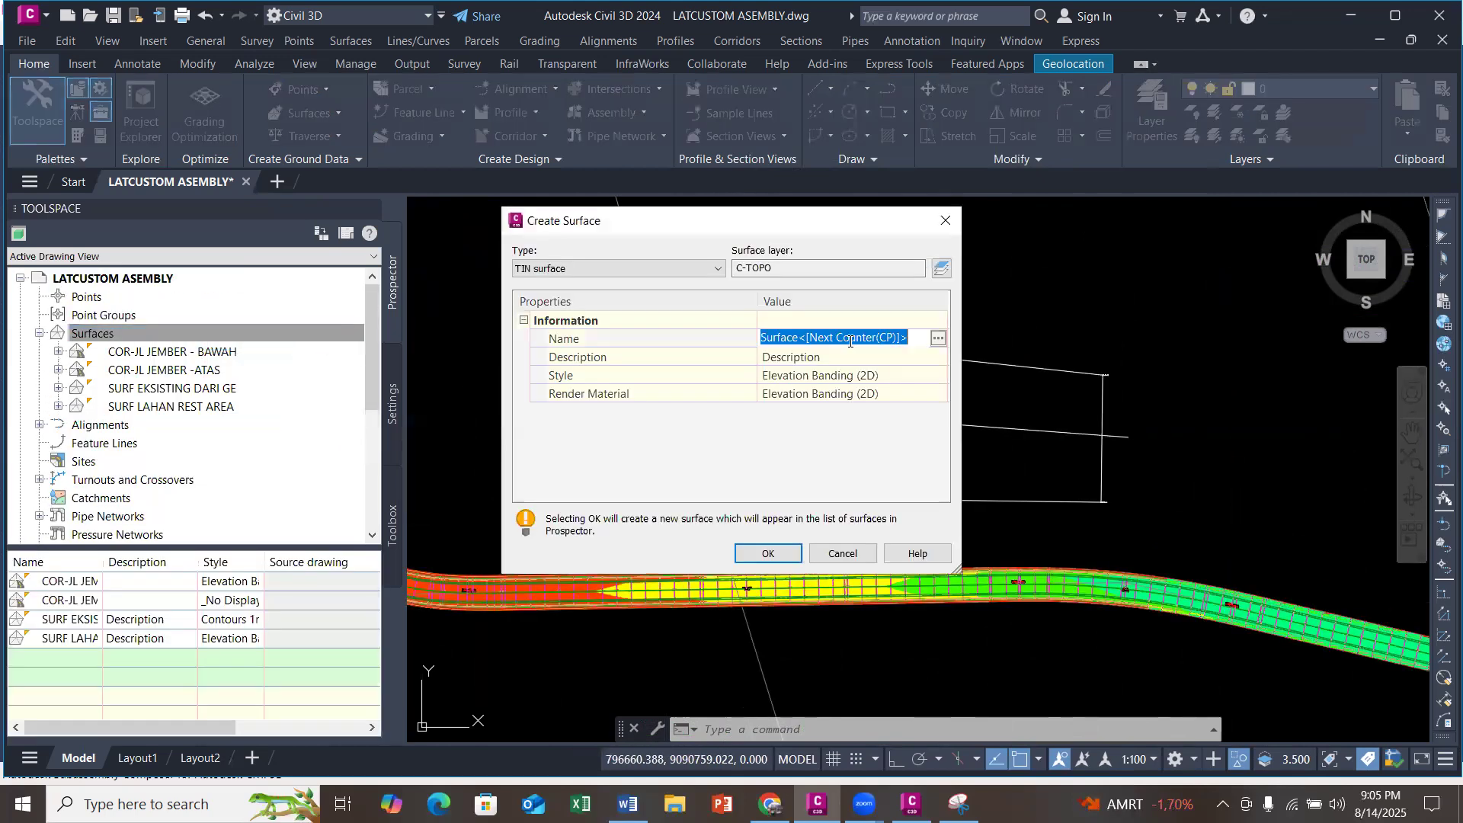
type("su")
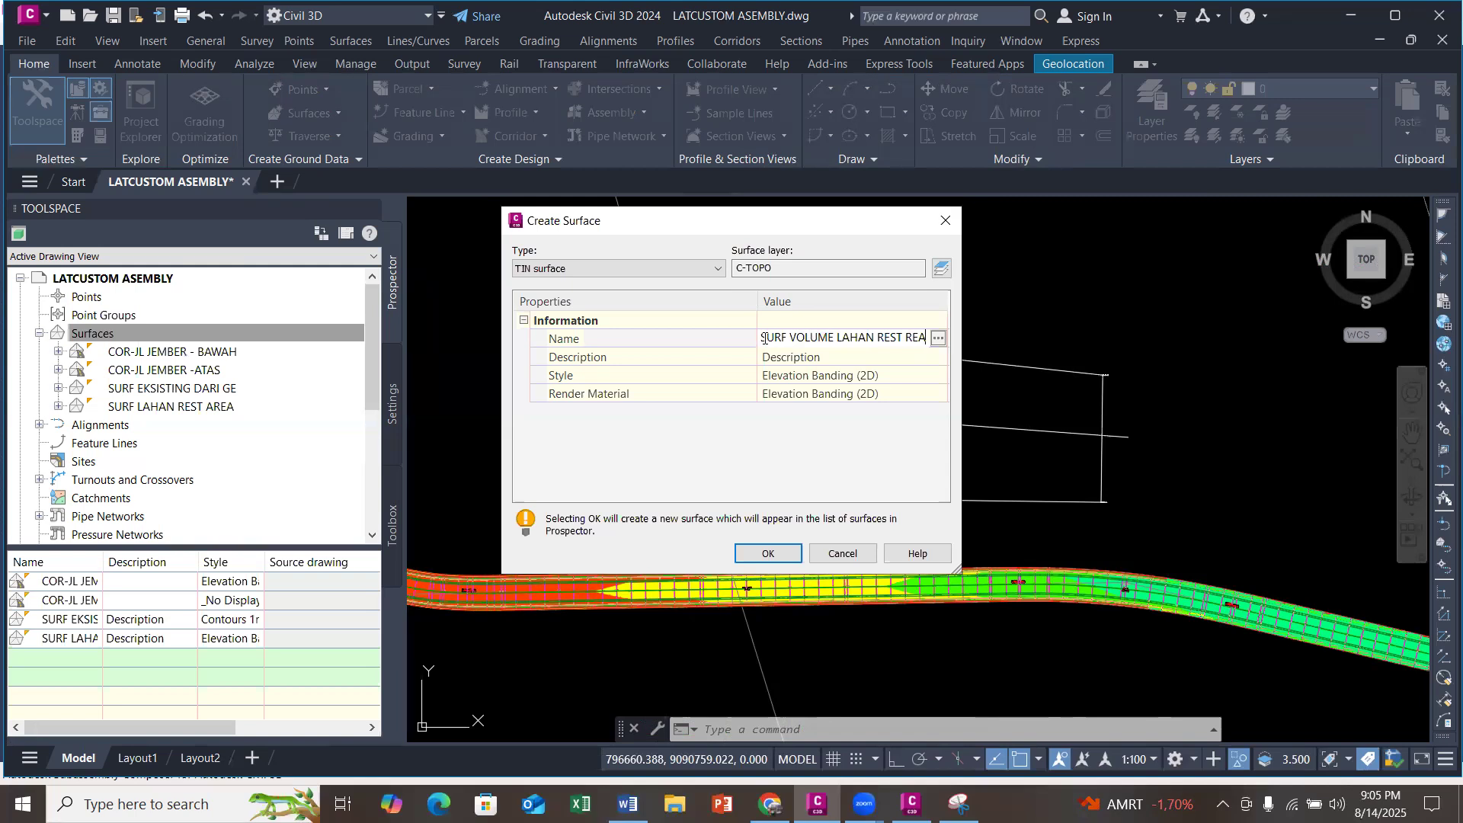
left_click(605, 270)
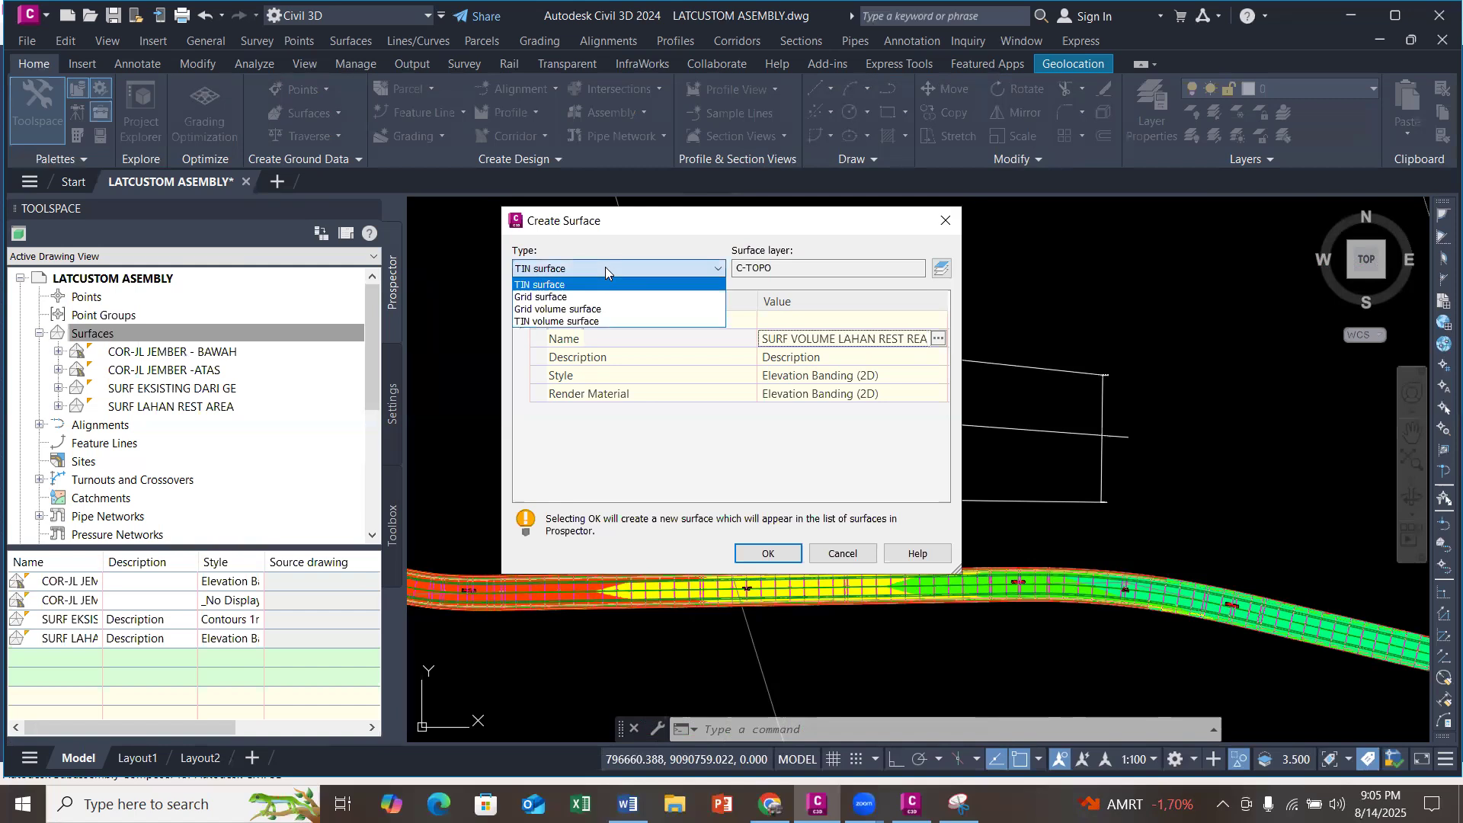
left_click(584, 321)
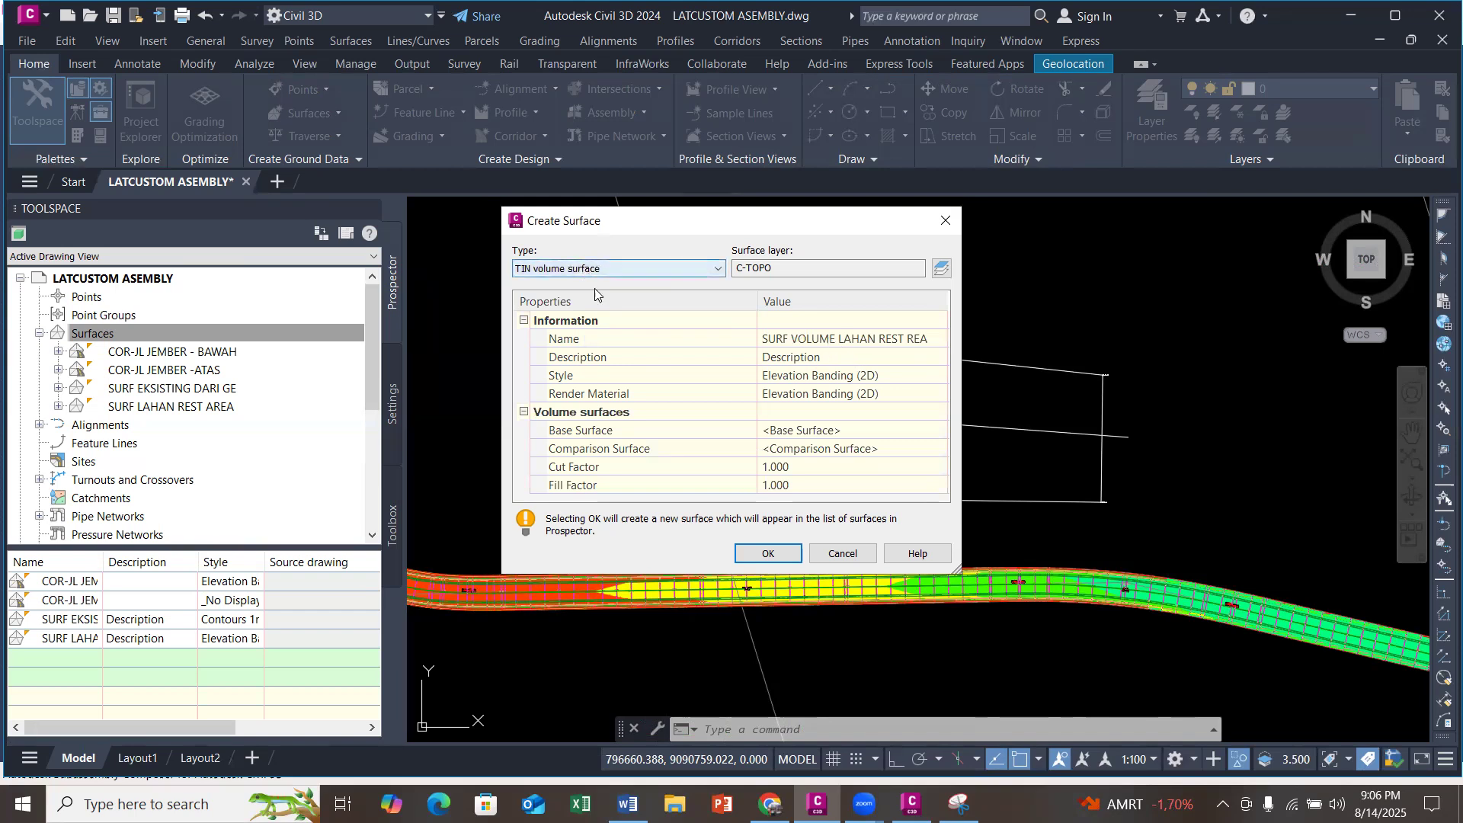
Step: Set SURF EKSISTING DARI GE as the volume surface's base surface and SURF LAHAN REST AREA as its comparison surface
left_click(856, 431)
left_click(938, 431)
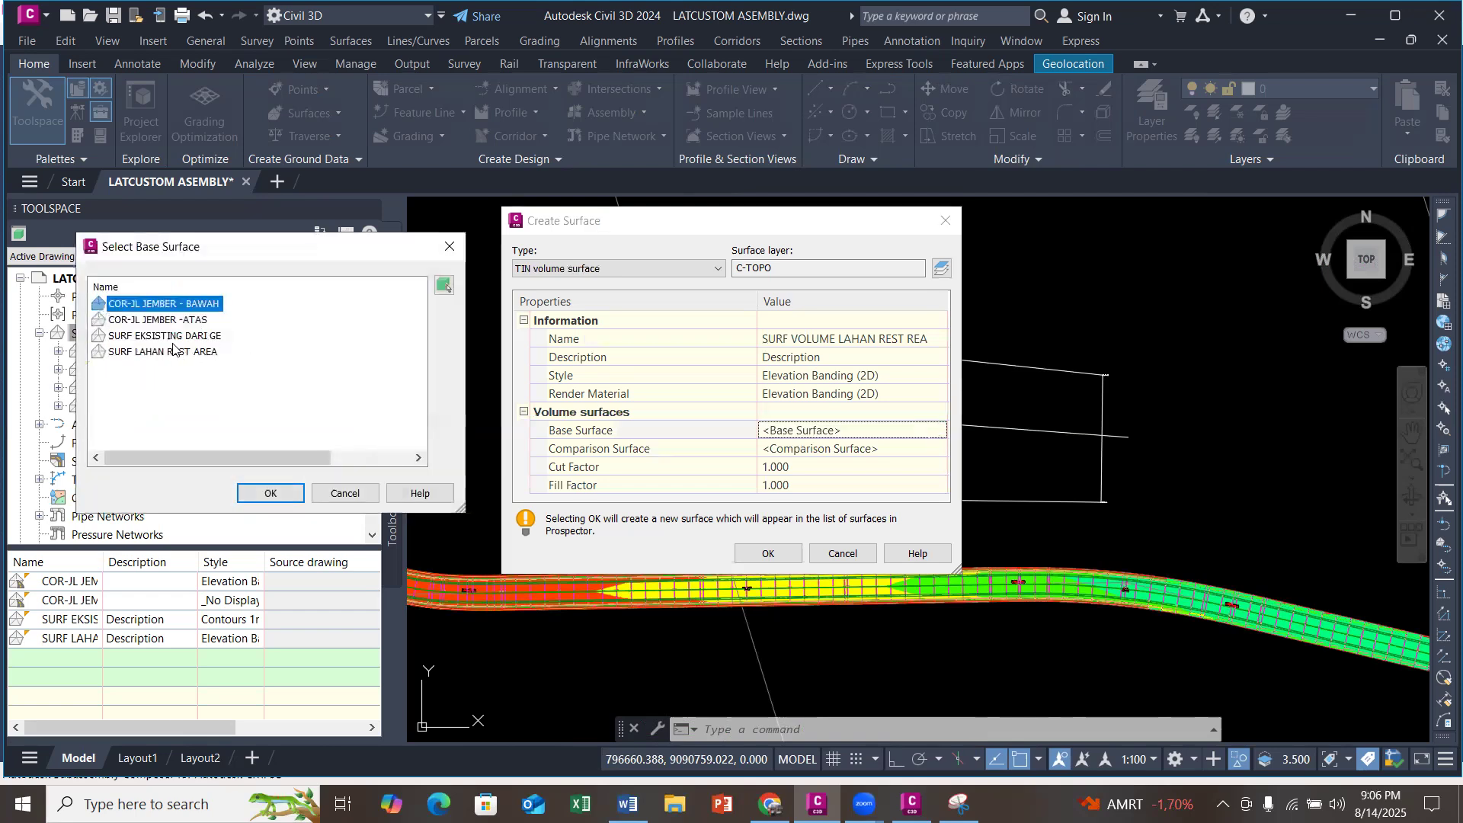
left_click(175, 337)
left_click(272, 493)
left_click(723, 451)
left_click(853, 449)
left_click(939, 449)
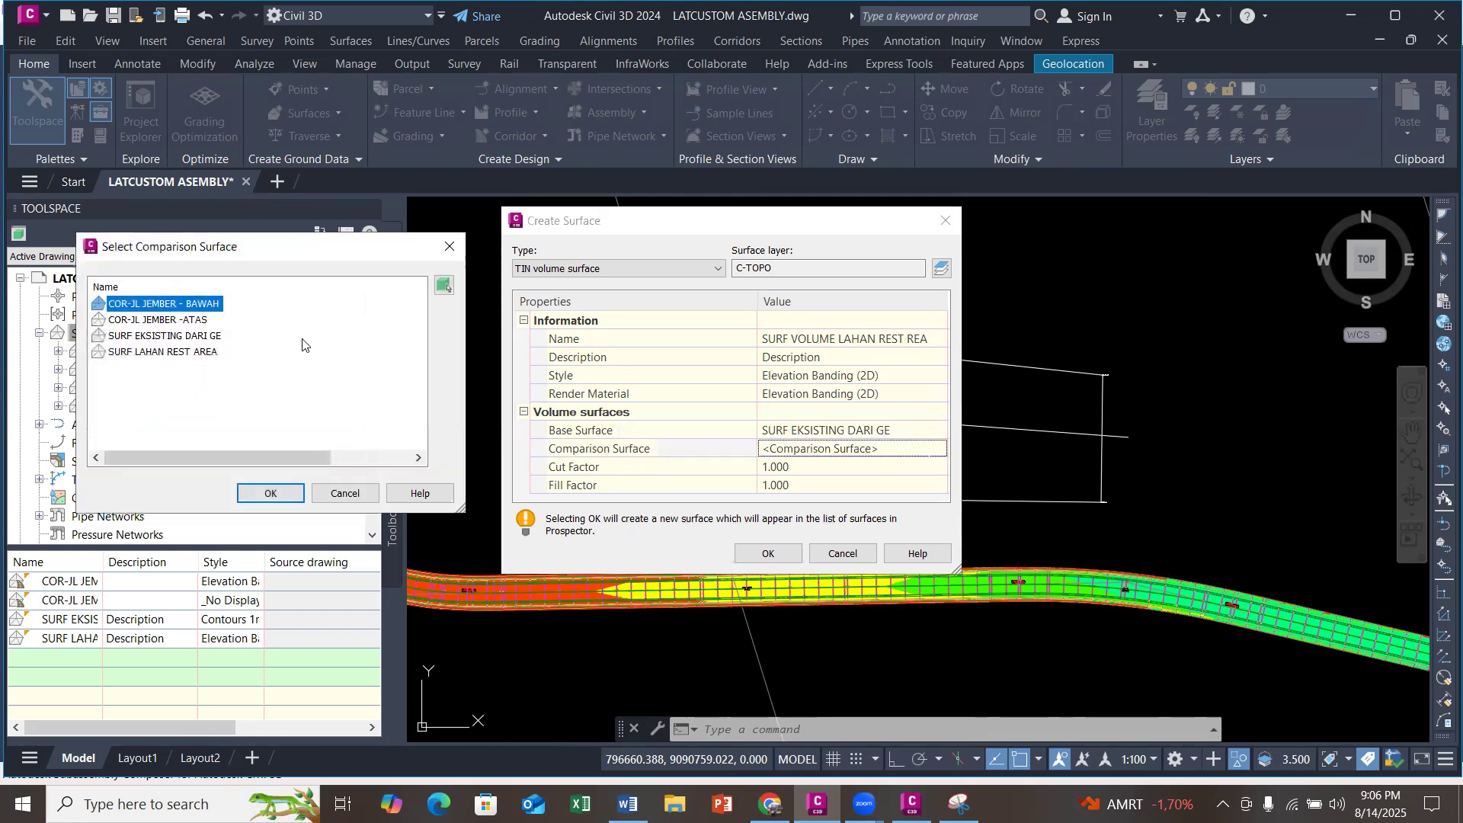
left_click(187, 353)
left_click(271, 492)
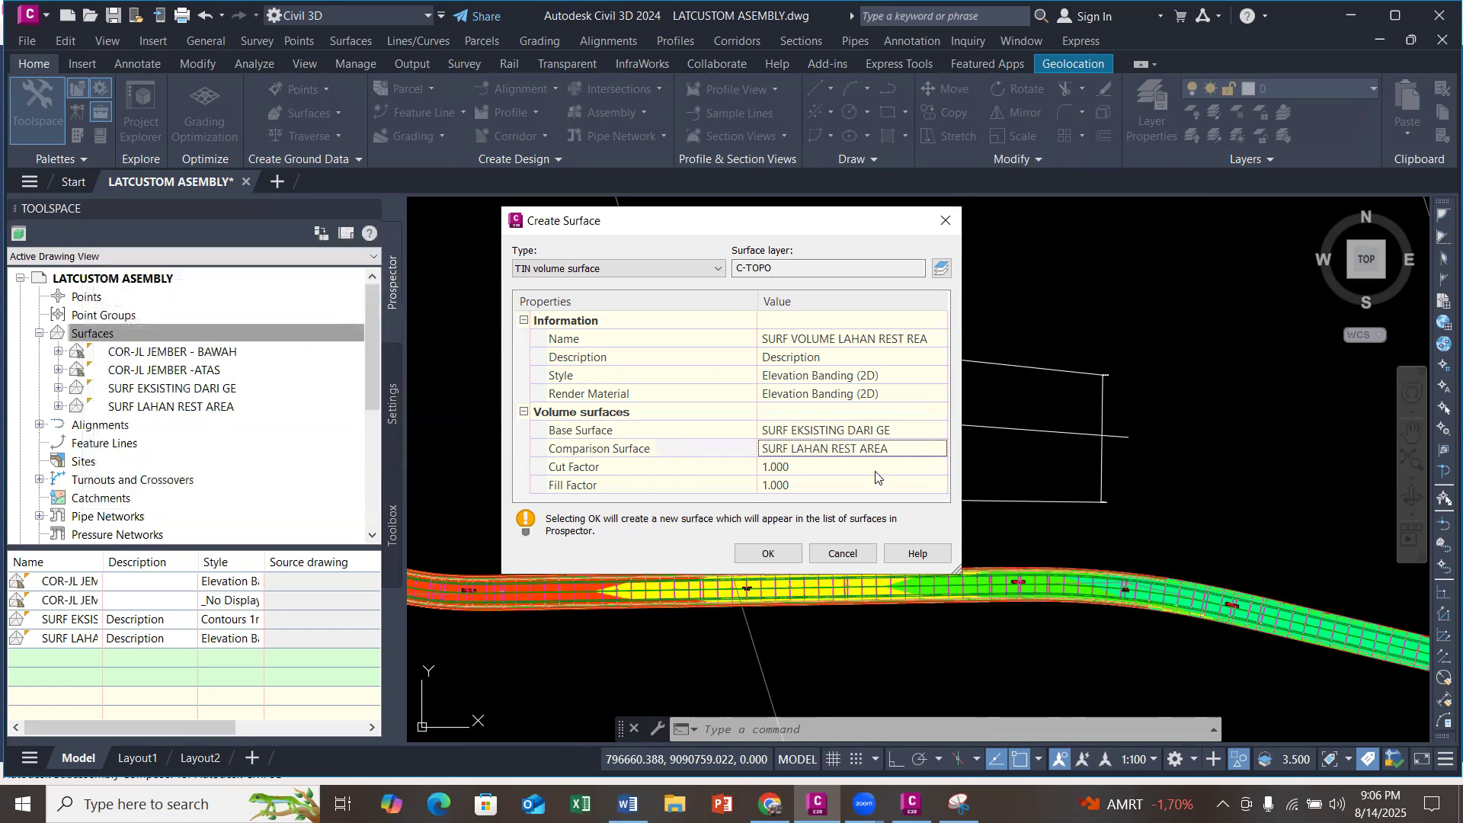
Step: Create the volume surface and copy the statistics from its surface properties to the clipboard
left_click(768, 554)
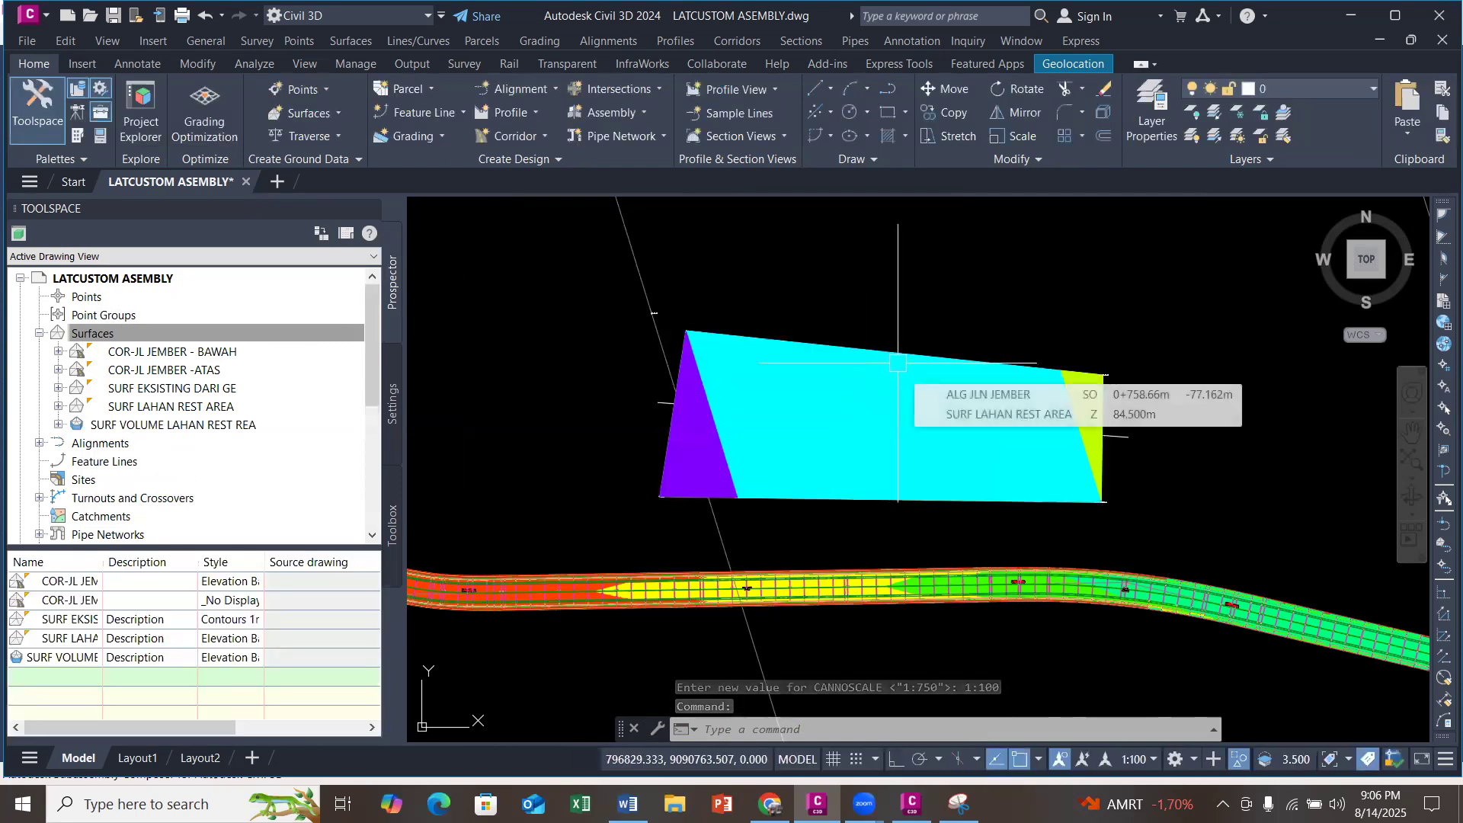
scroll(829, 325, "down", 4)
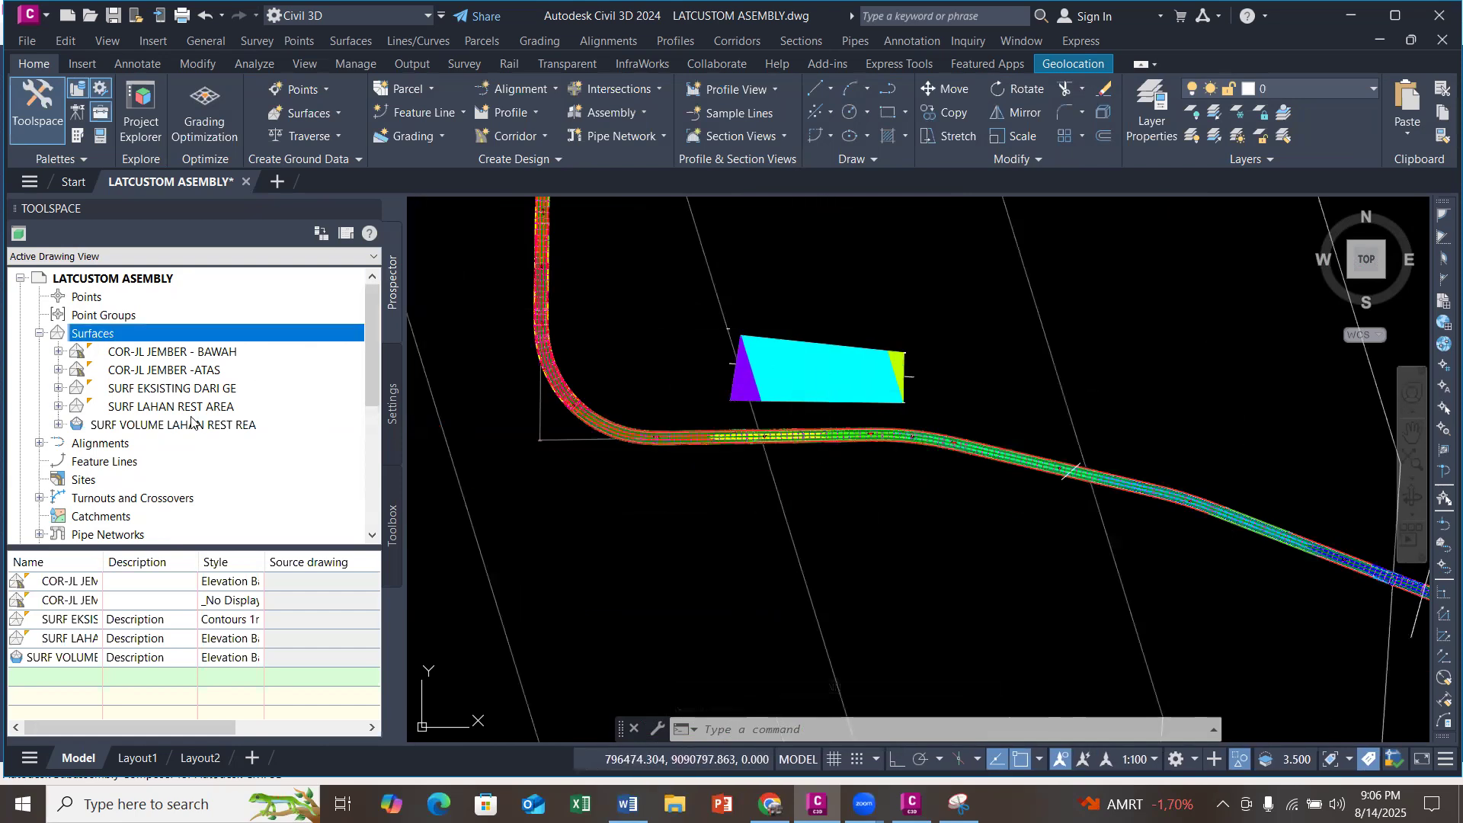
right_click(221, 425)
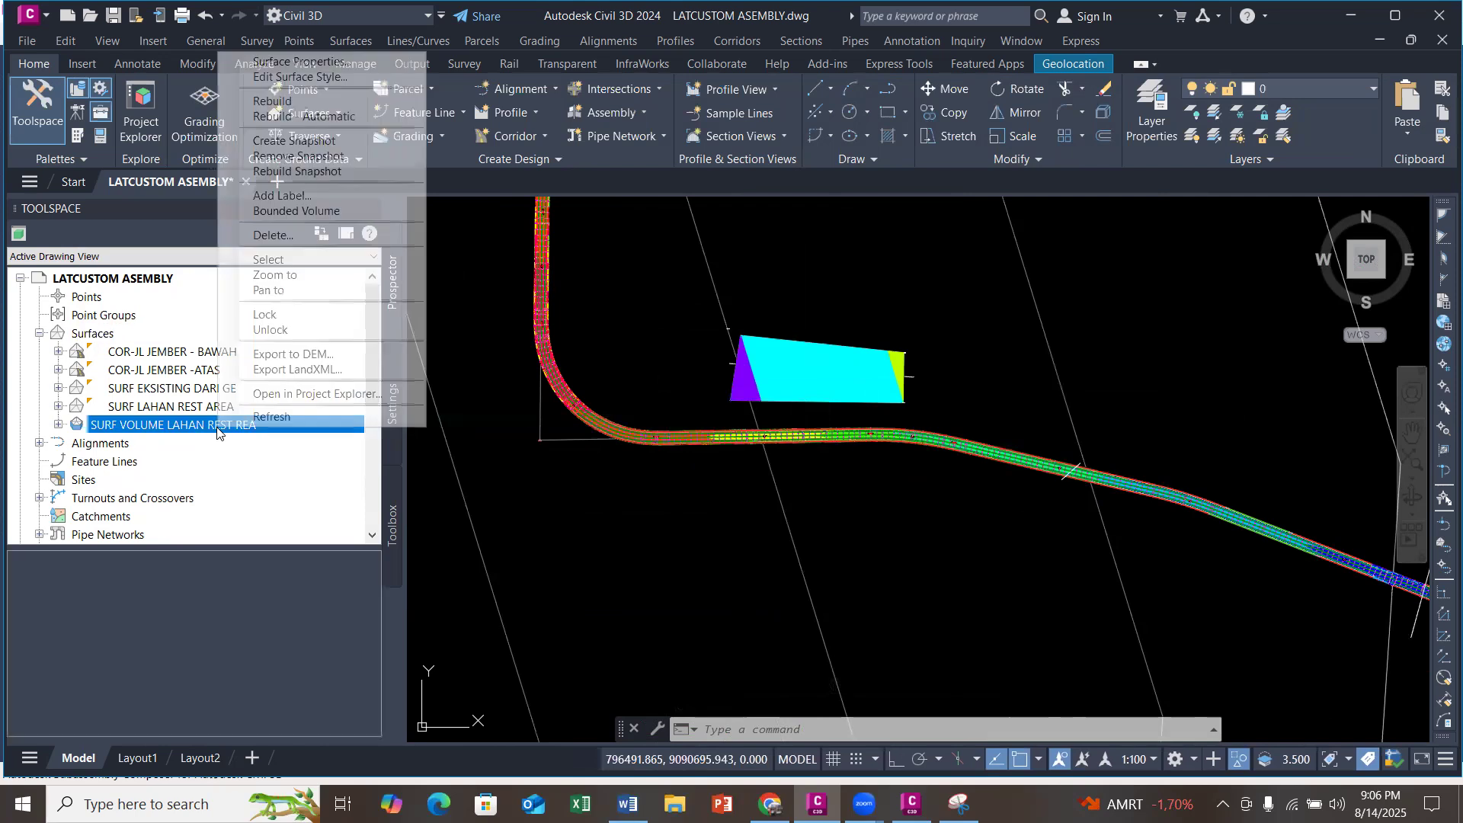
left_click(301, 61)
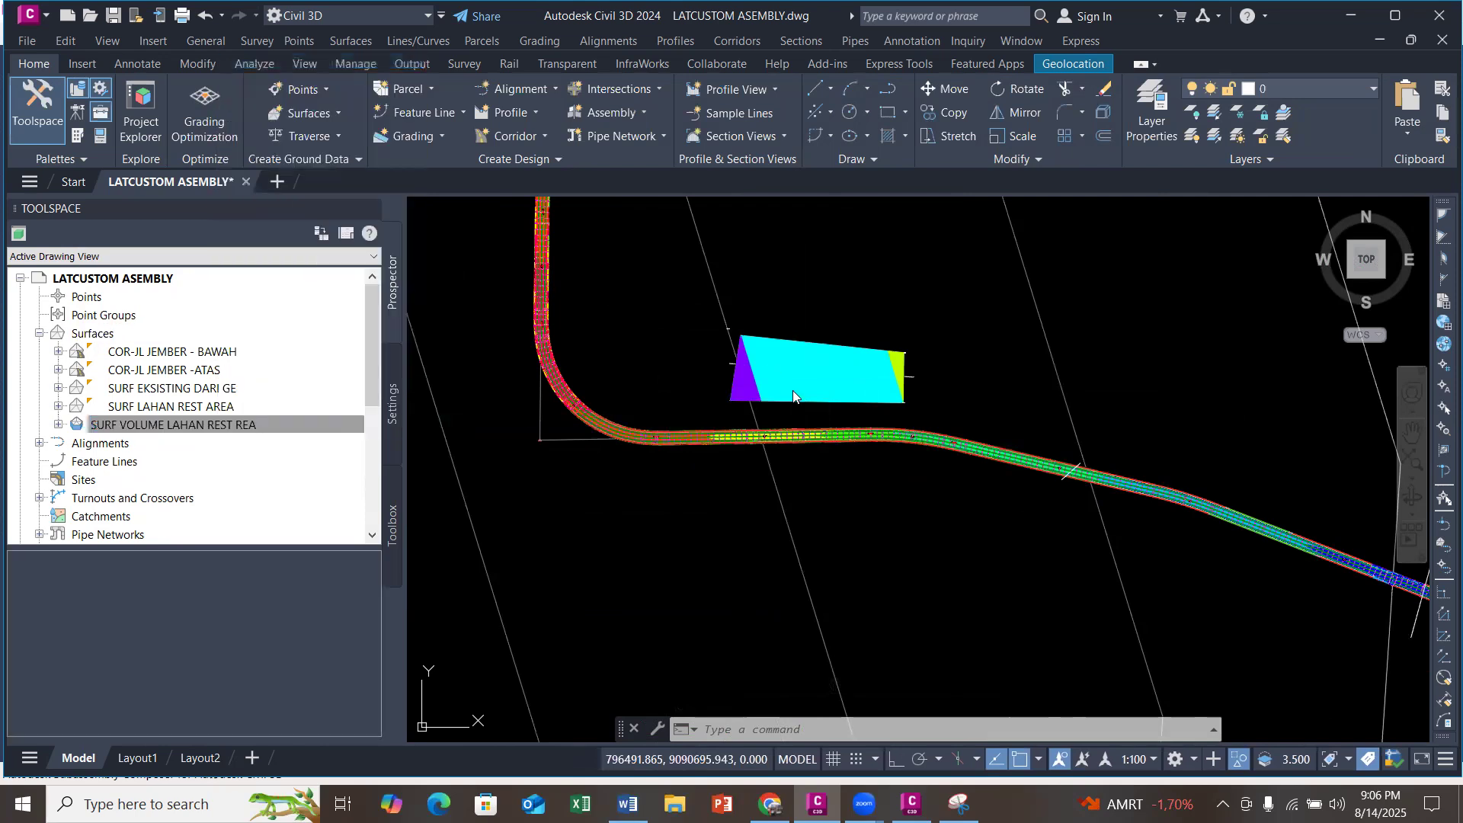
left_click(844, 153)
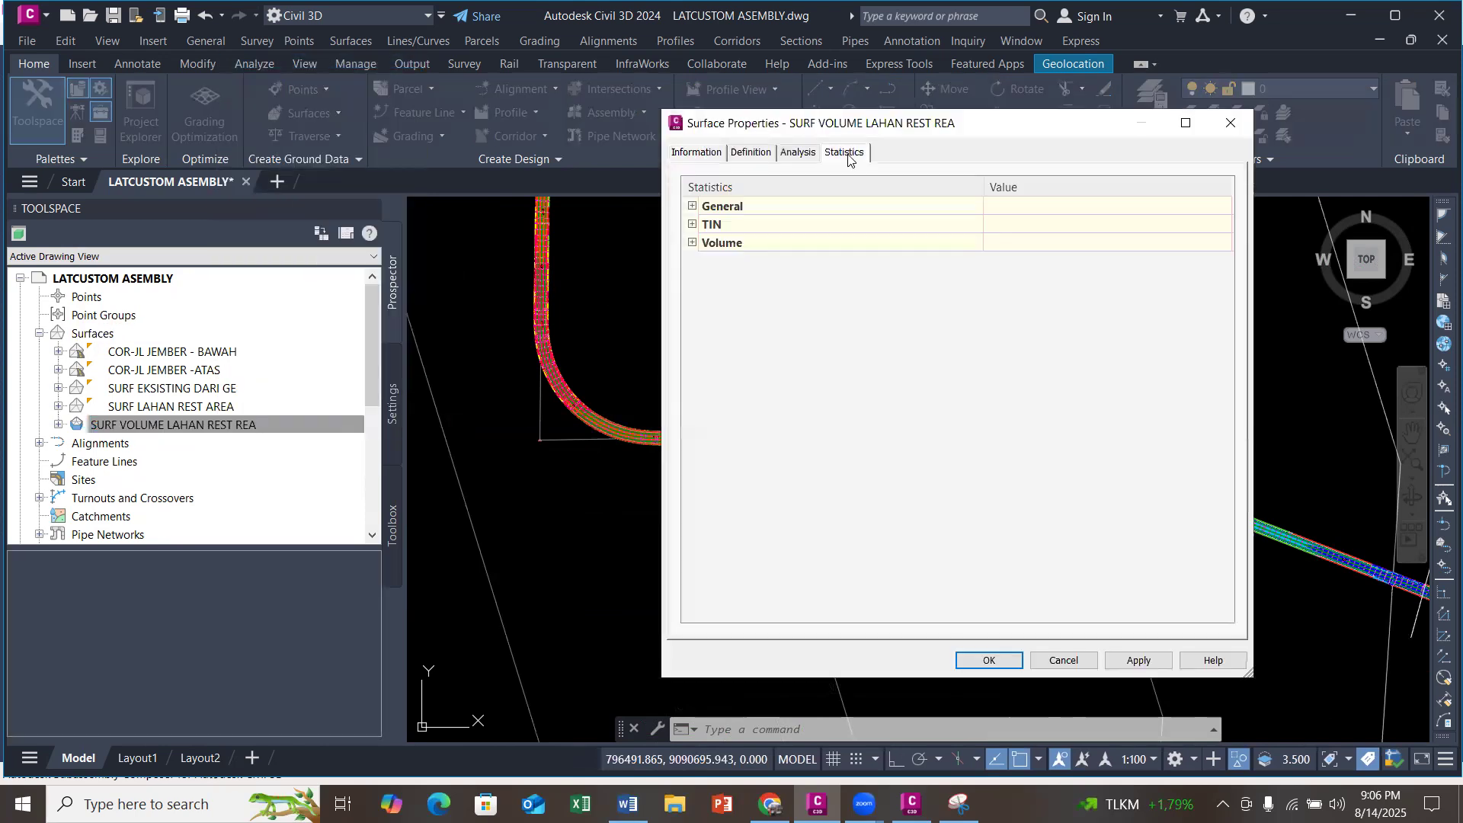
left_click(692, 243)
right_click(820, 406)
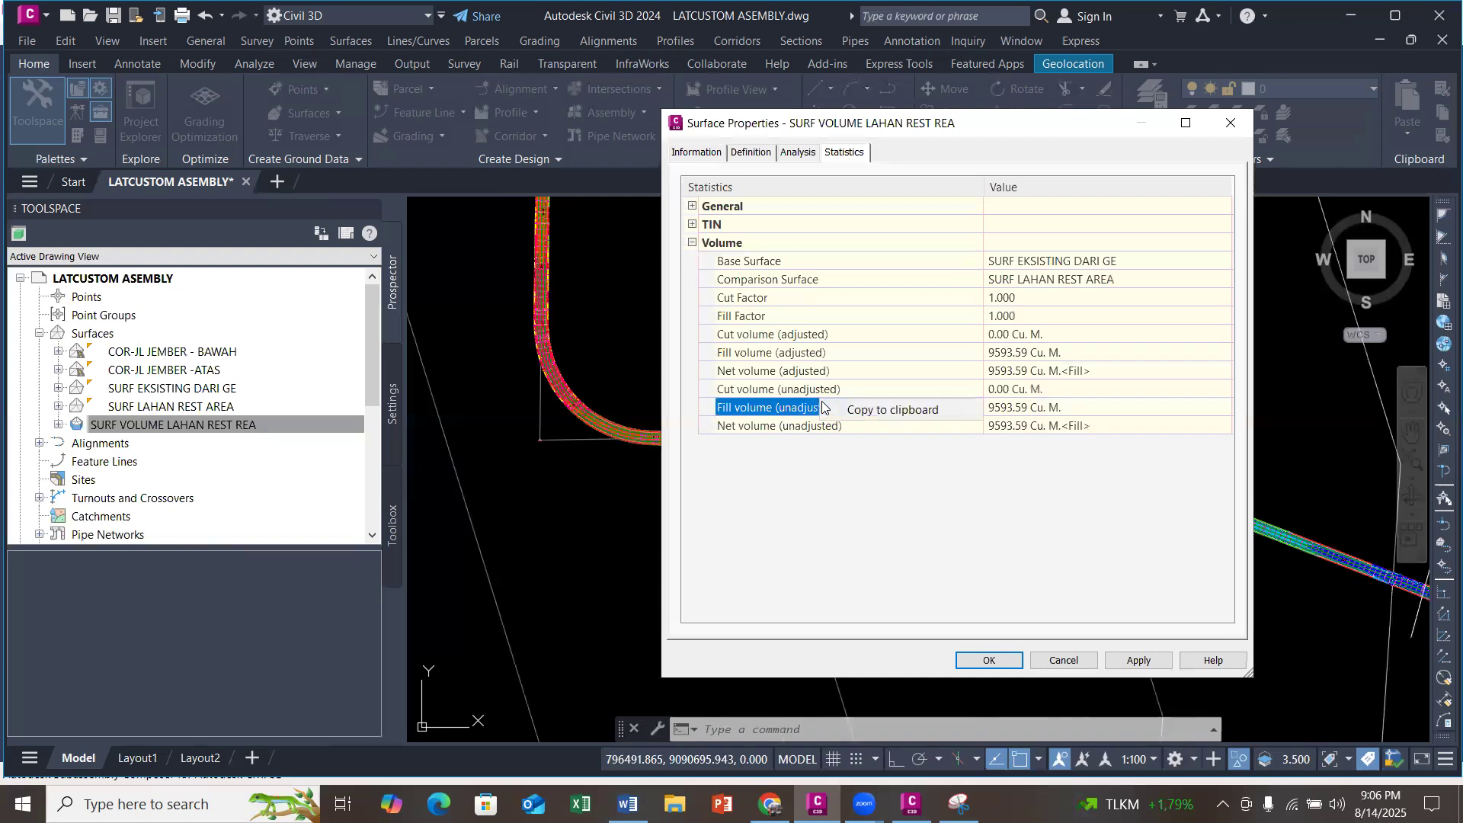
left_click(853, 411)
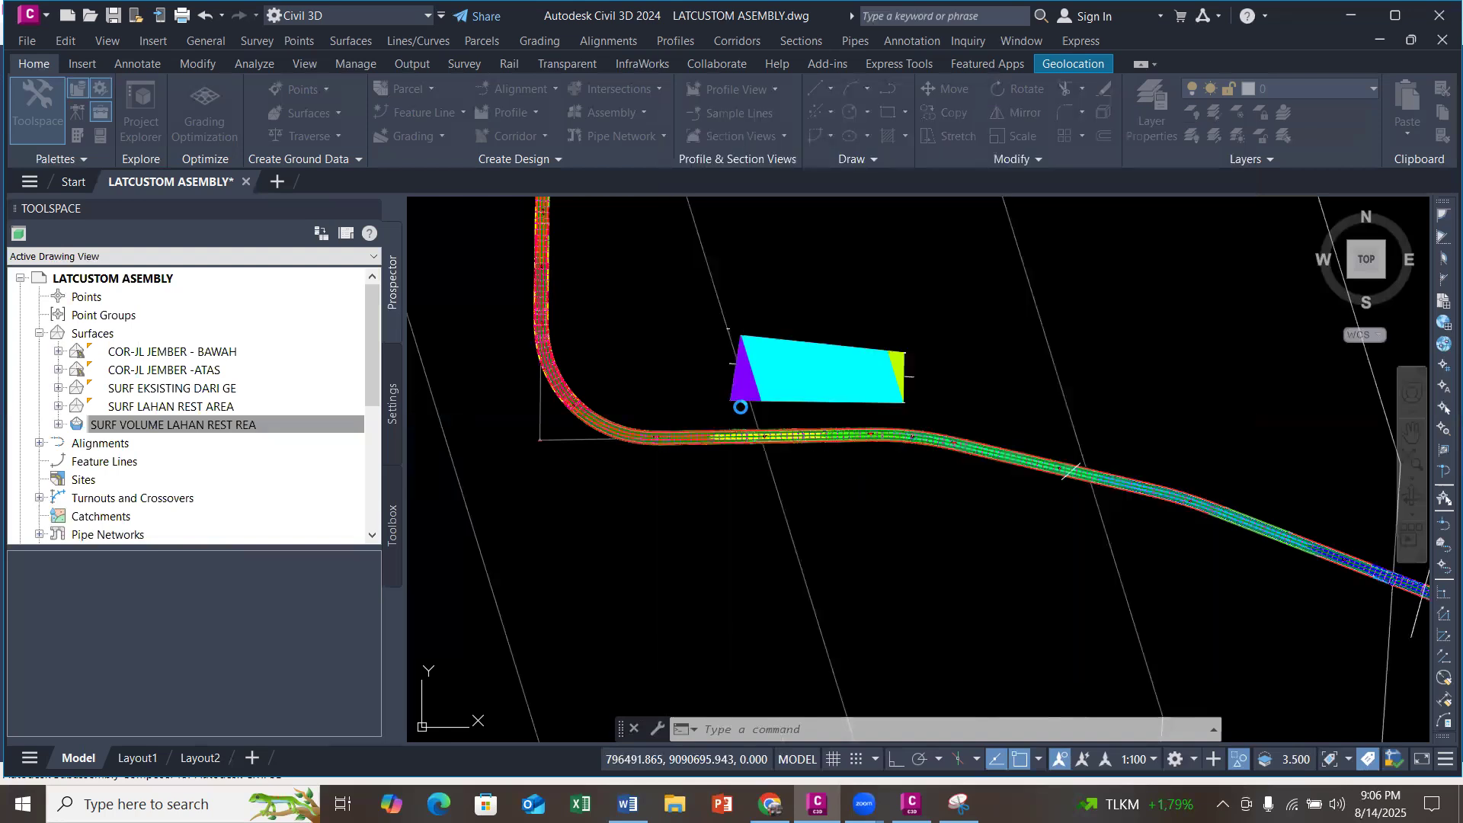
Step: Paste the copied volume surface statistics as text in the empty space beside the rest-area section view
scroll(650, 408, "down", 5)
scroll(1187, 433, "up", 5)
scroll(937, 267, "up", 6)
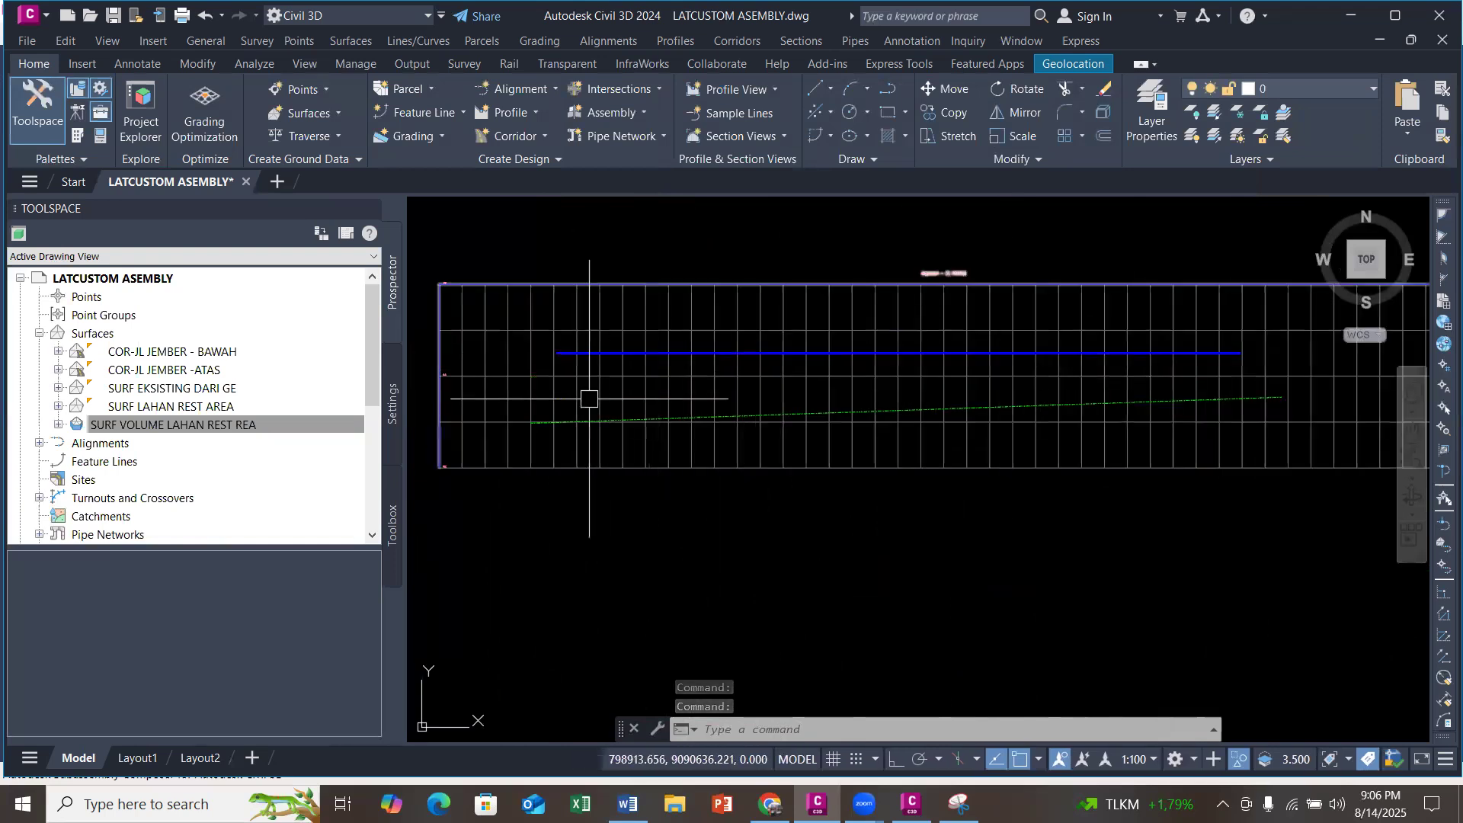
scroll(643, 406, "down", 5)
key("ctrl+v")
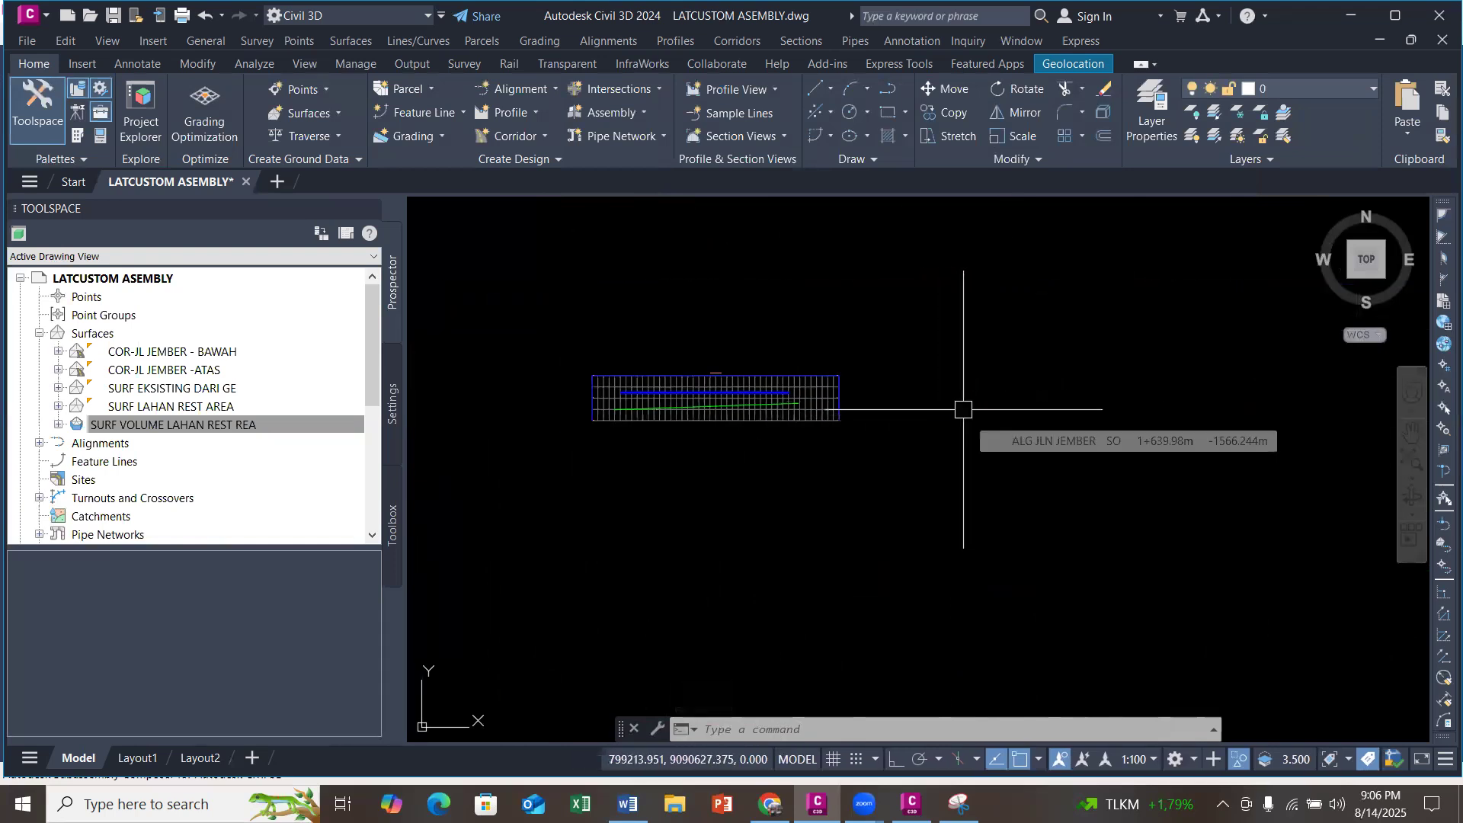
scroll(928, 410, "up", 4)
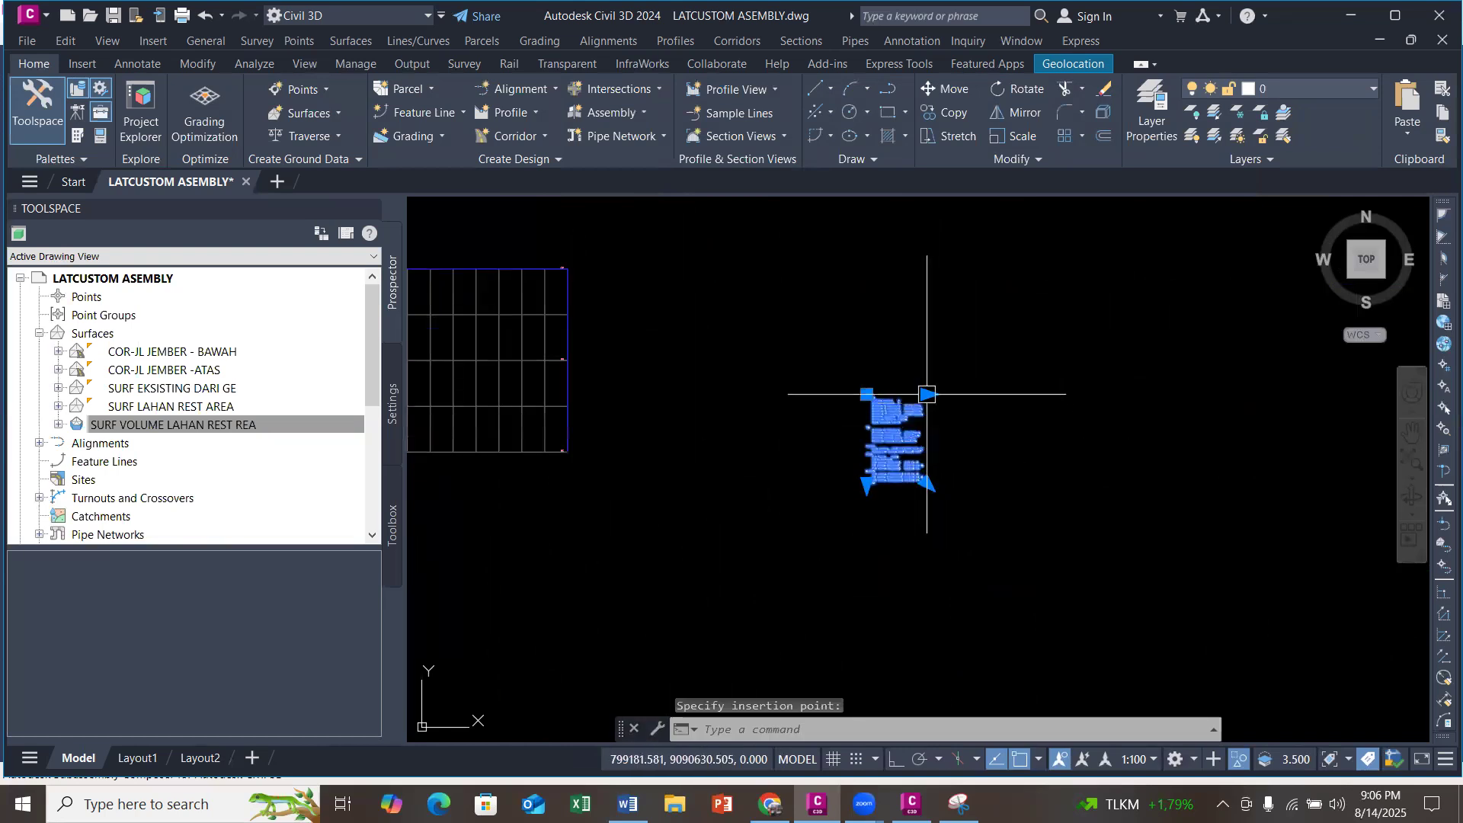
left_click(928, 410)
left_click(925, 403)
key("Escape")
Step: Examine the elevation, triangle, cut, fill and net volume entries in the pasted statistics text
scroll(838, 366, "up", 4)
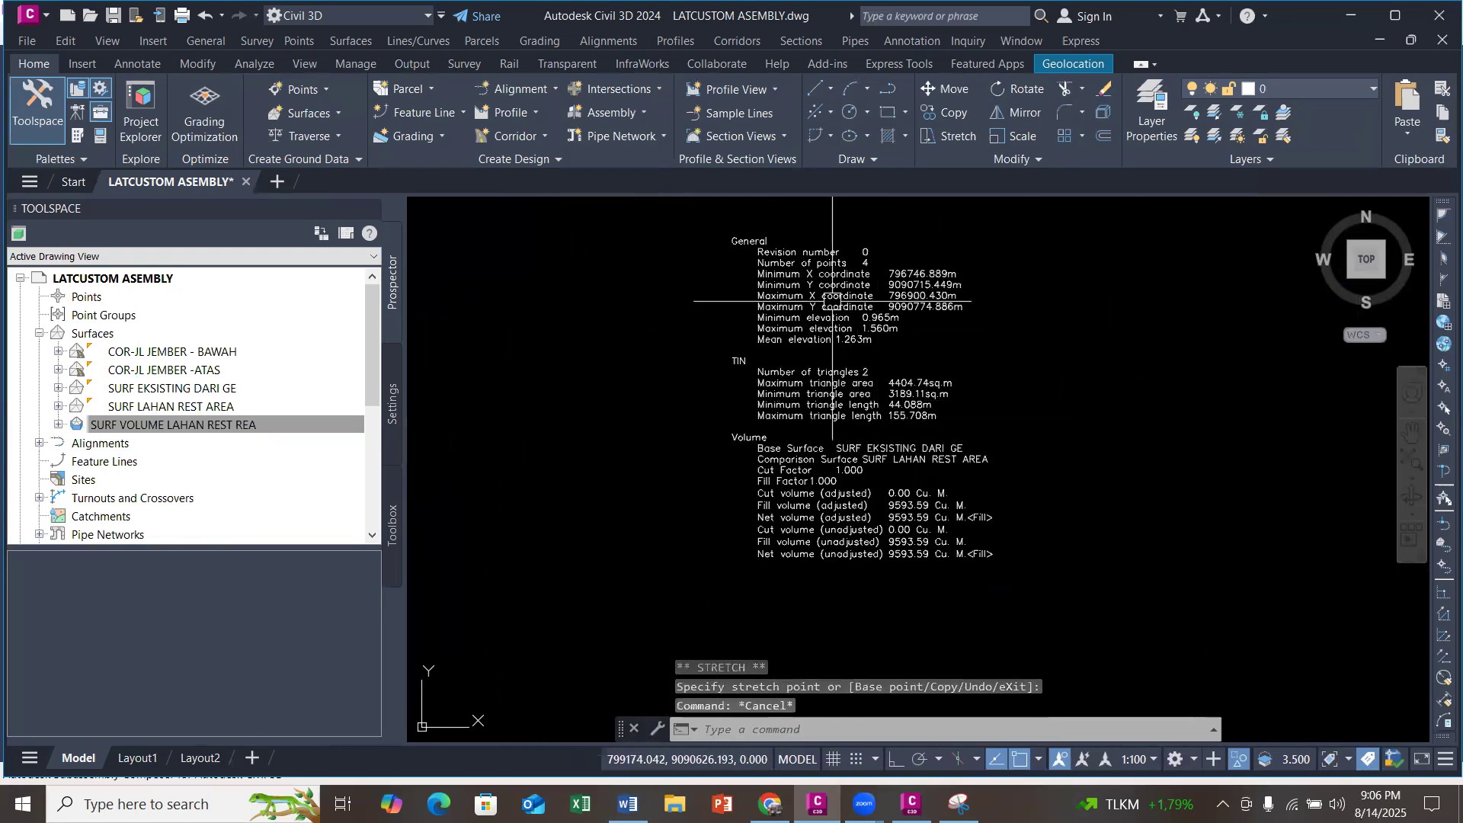
scroll(754, 265, "up", 2)
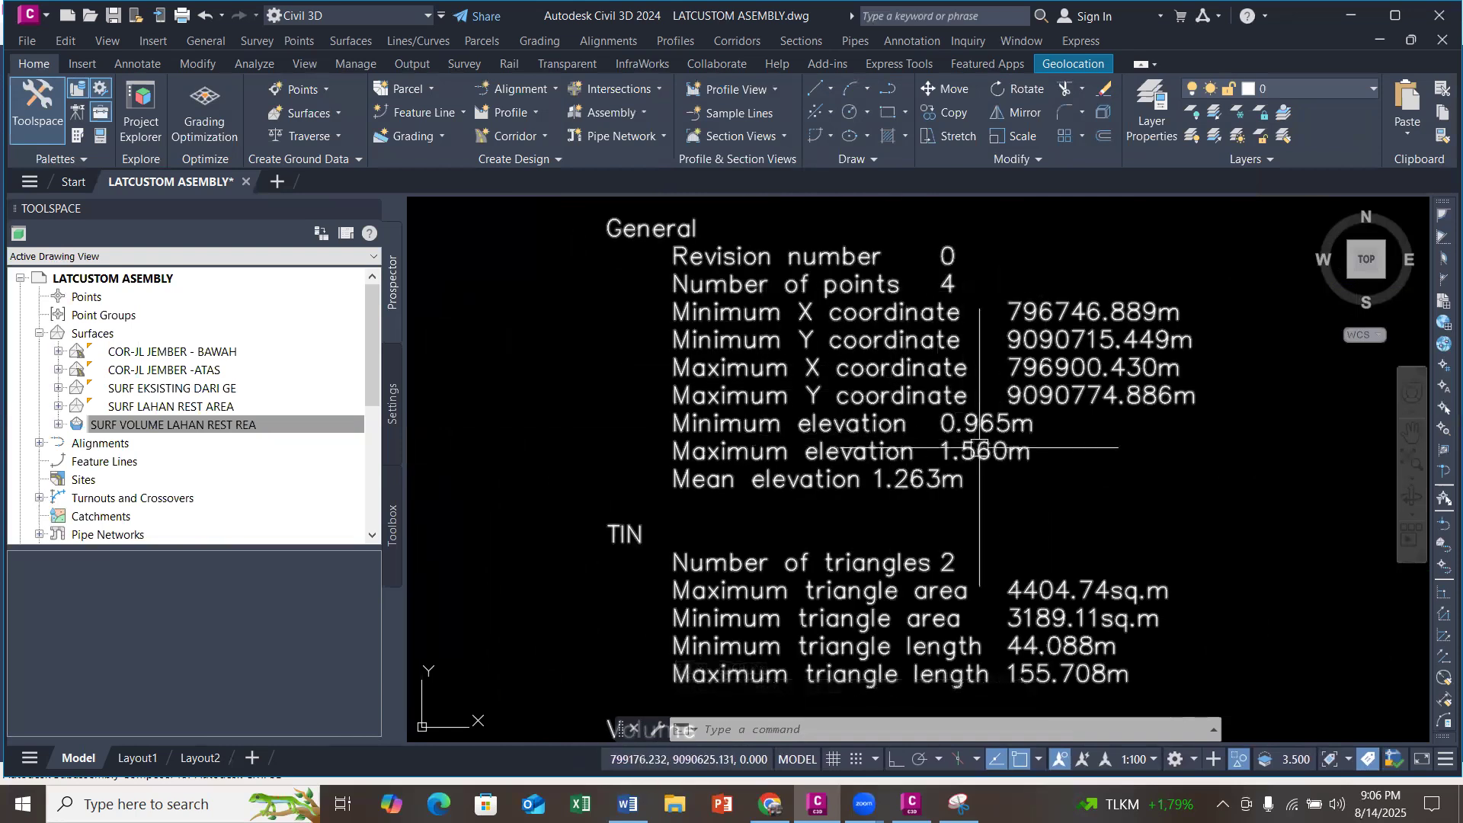
scroll(980, 454, "down", 3)
scroll(907, 587, "up", 3)
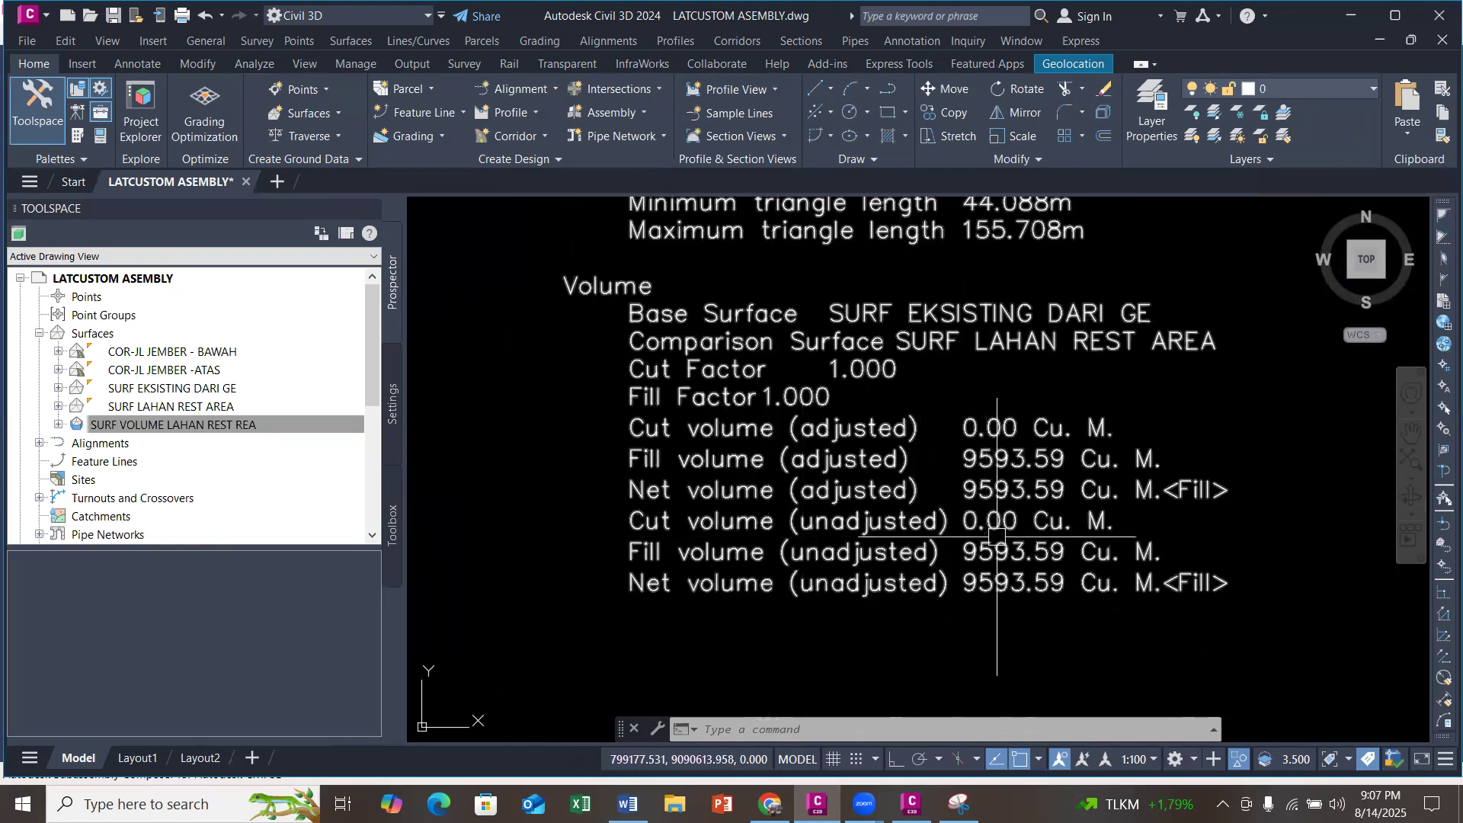
scroll(997, 537, "down", 5)
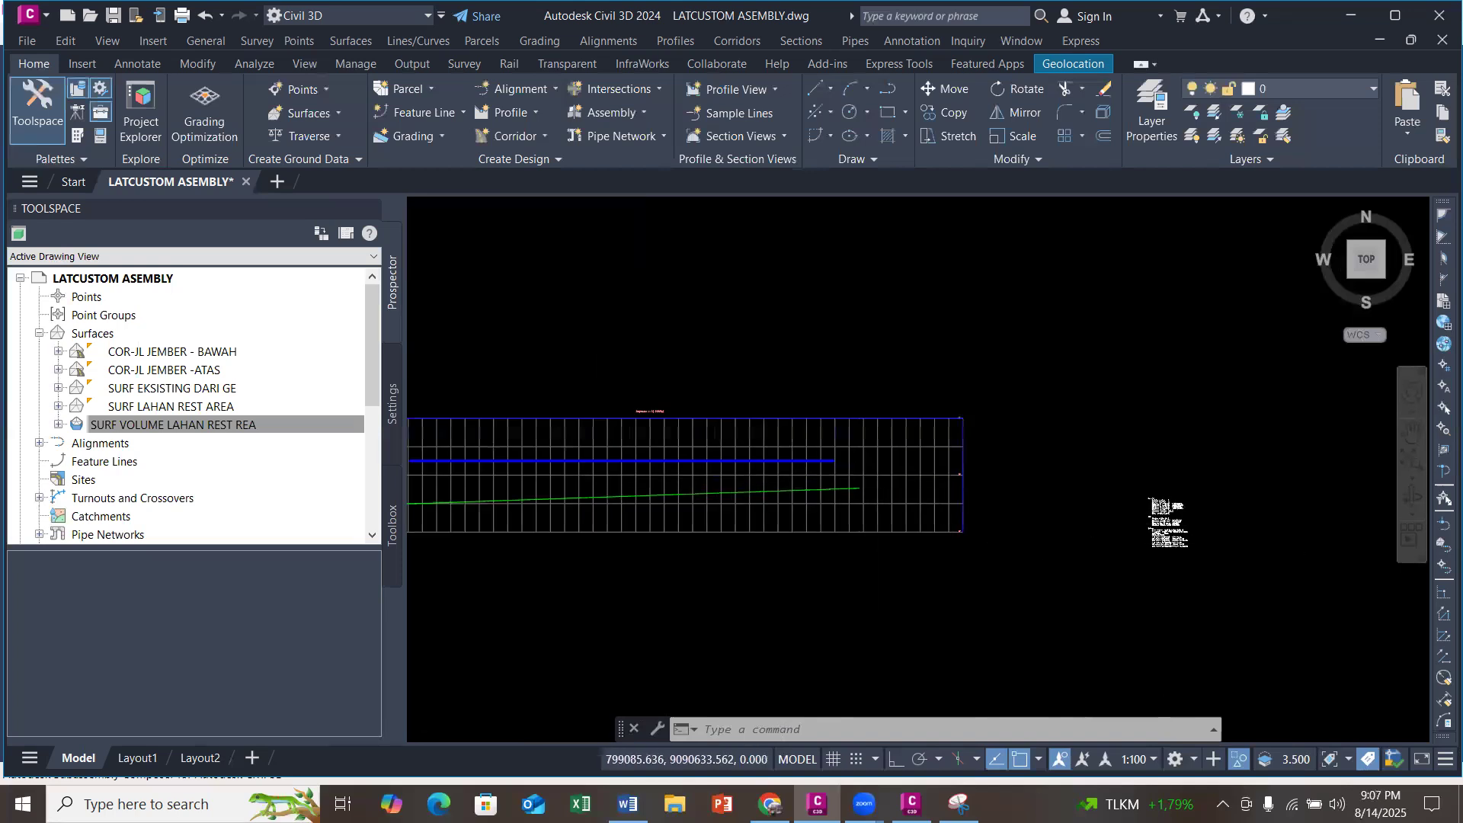
scroll(865, 491, "down", 1)
scroll(1127, 531, "up", 5)
scroll(1126, 531, "up", 6)
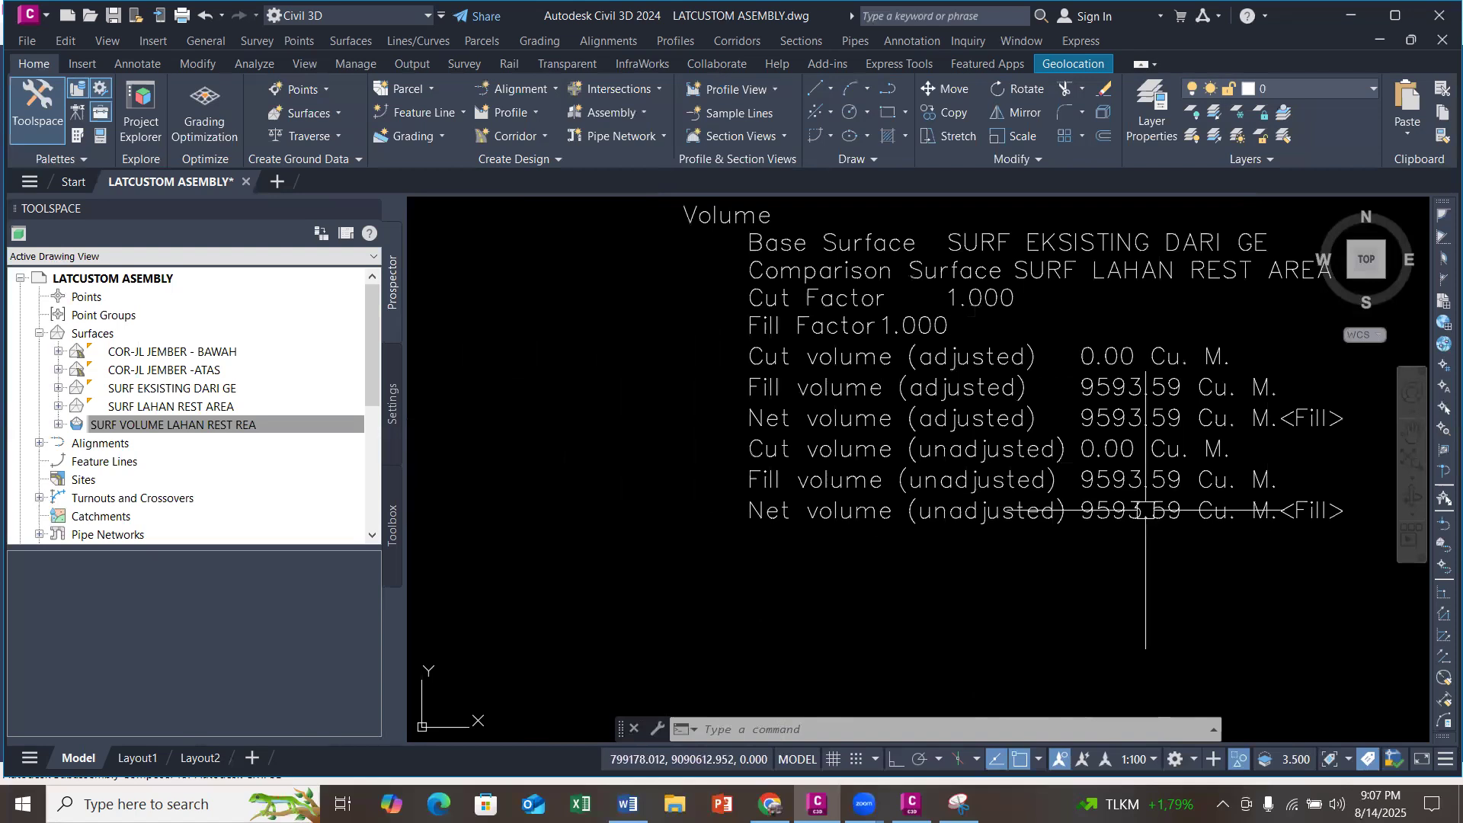
scroll(1166, 511, "down", 8)
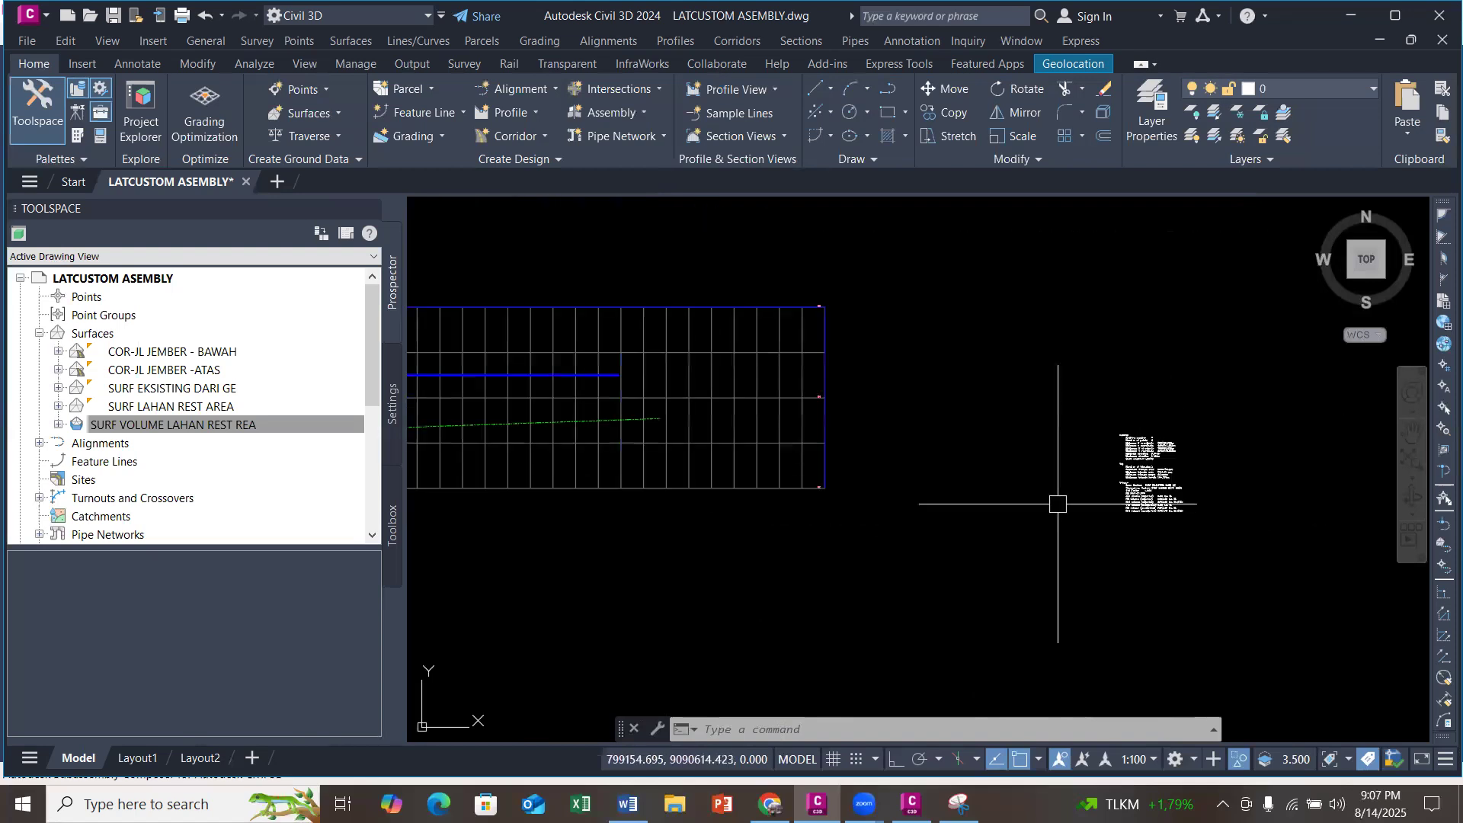
Step: Edit the pasted statistics text, deleting everything above the unadjusted cut, fill and net volume lines
key("Escape")
key("Escape")
left_click(1145, 448)
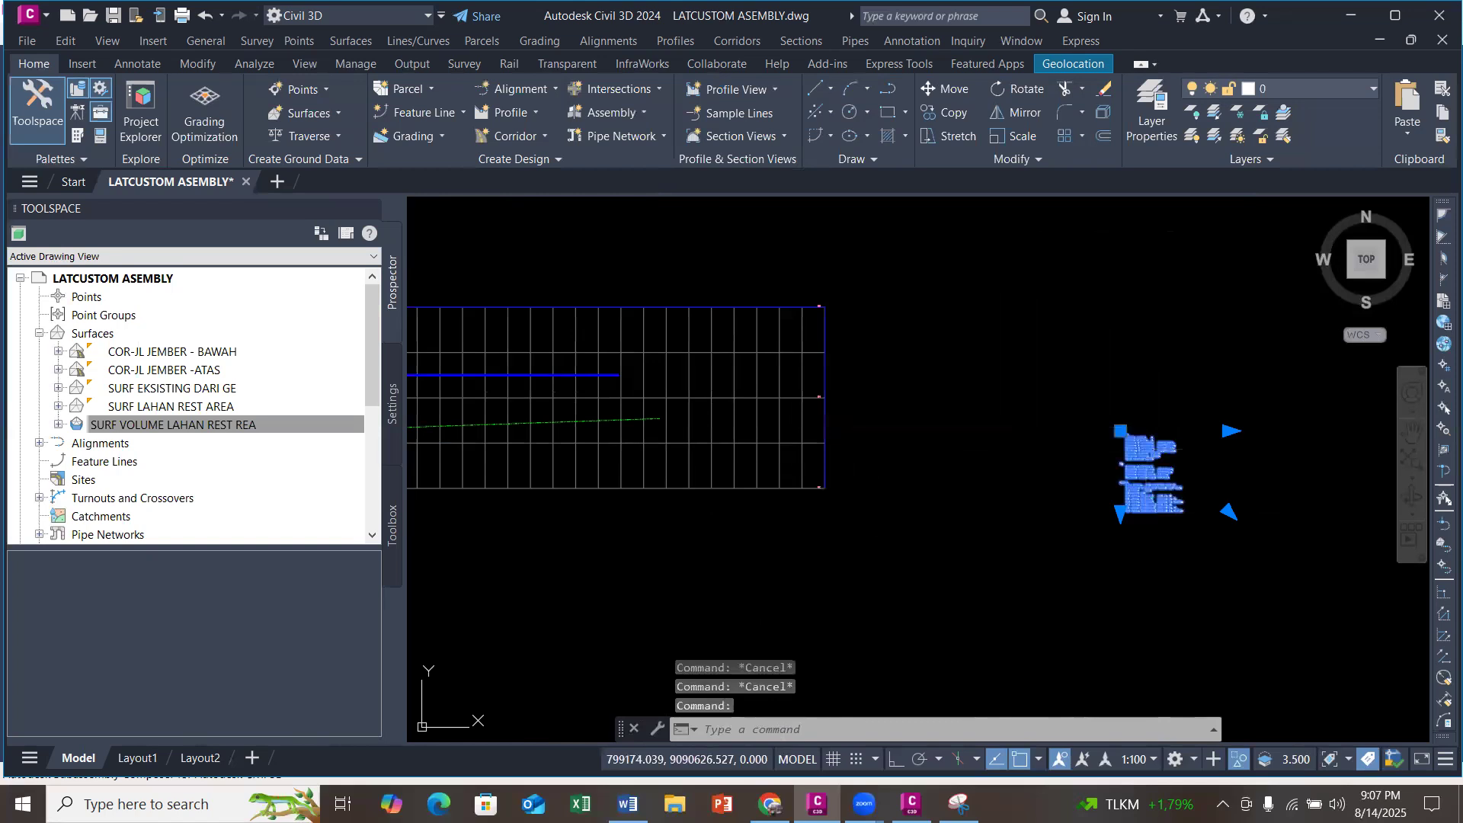
scroll(1145, 449, "up", 8)
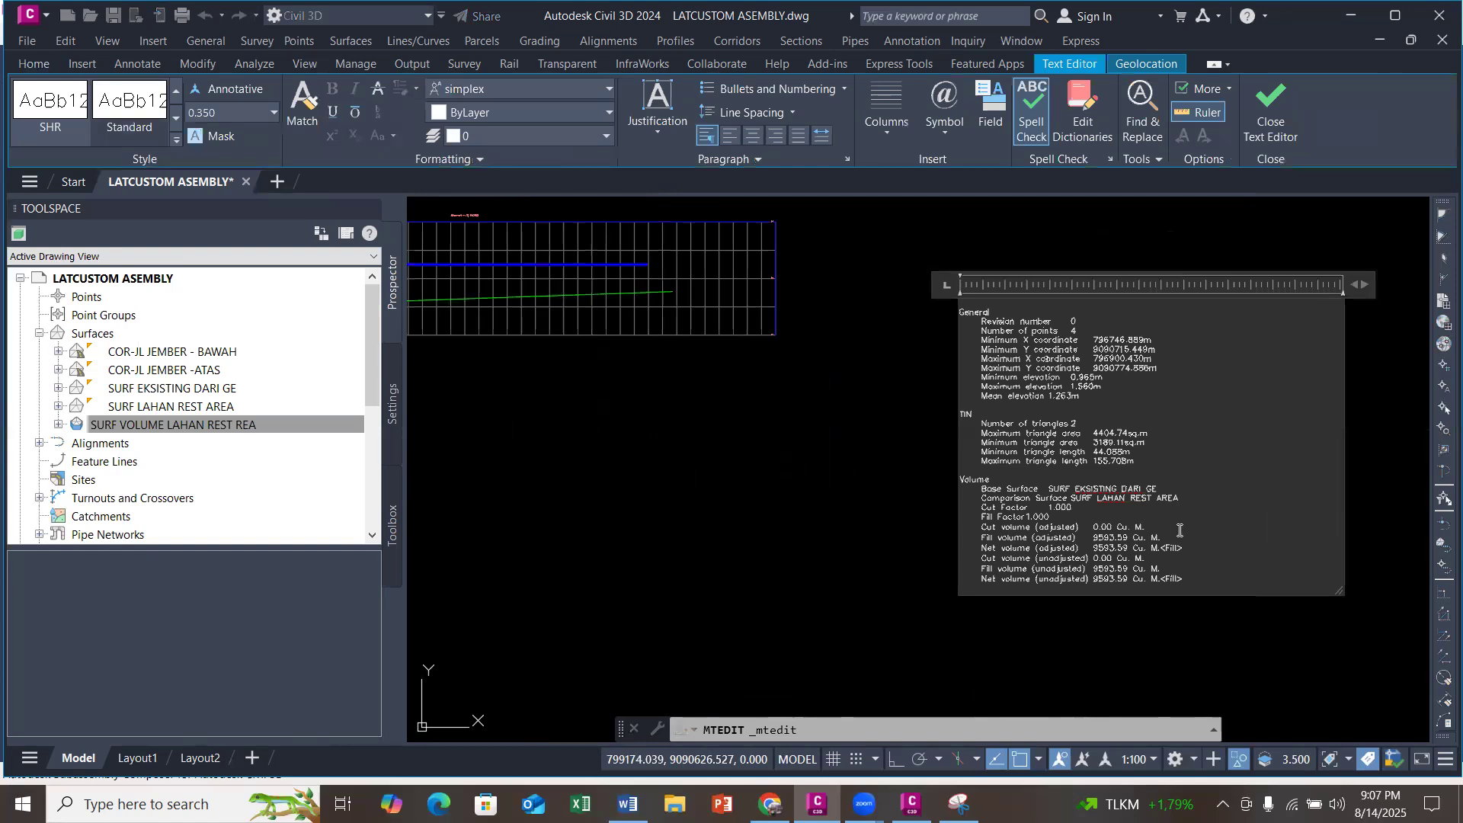
left_click_drag(1160, 523, 960, 298)
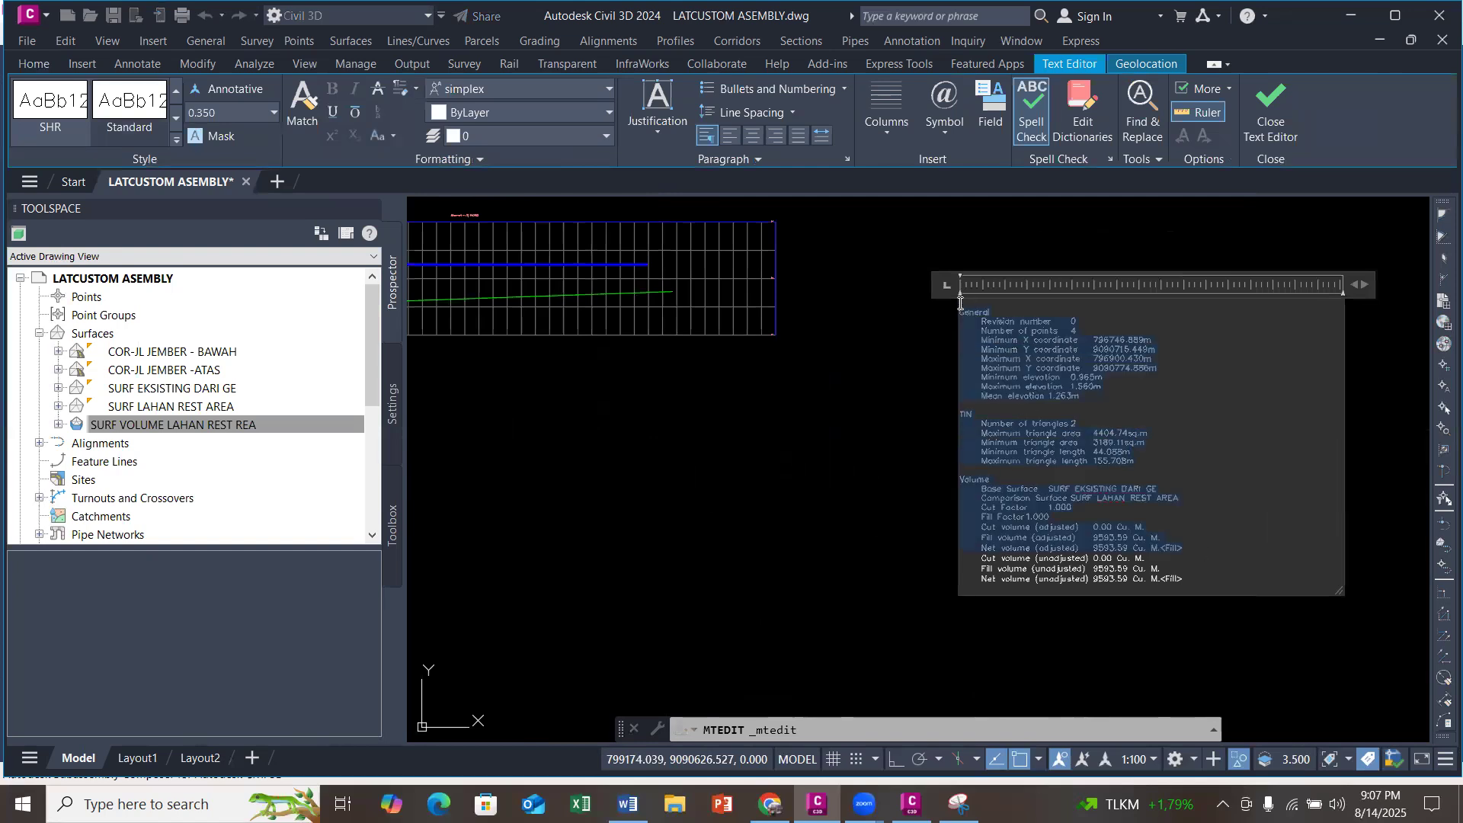
key("Delete")
key("Escape")
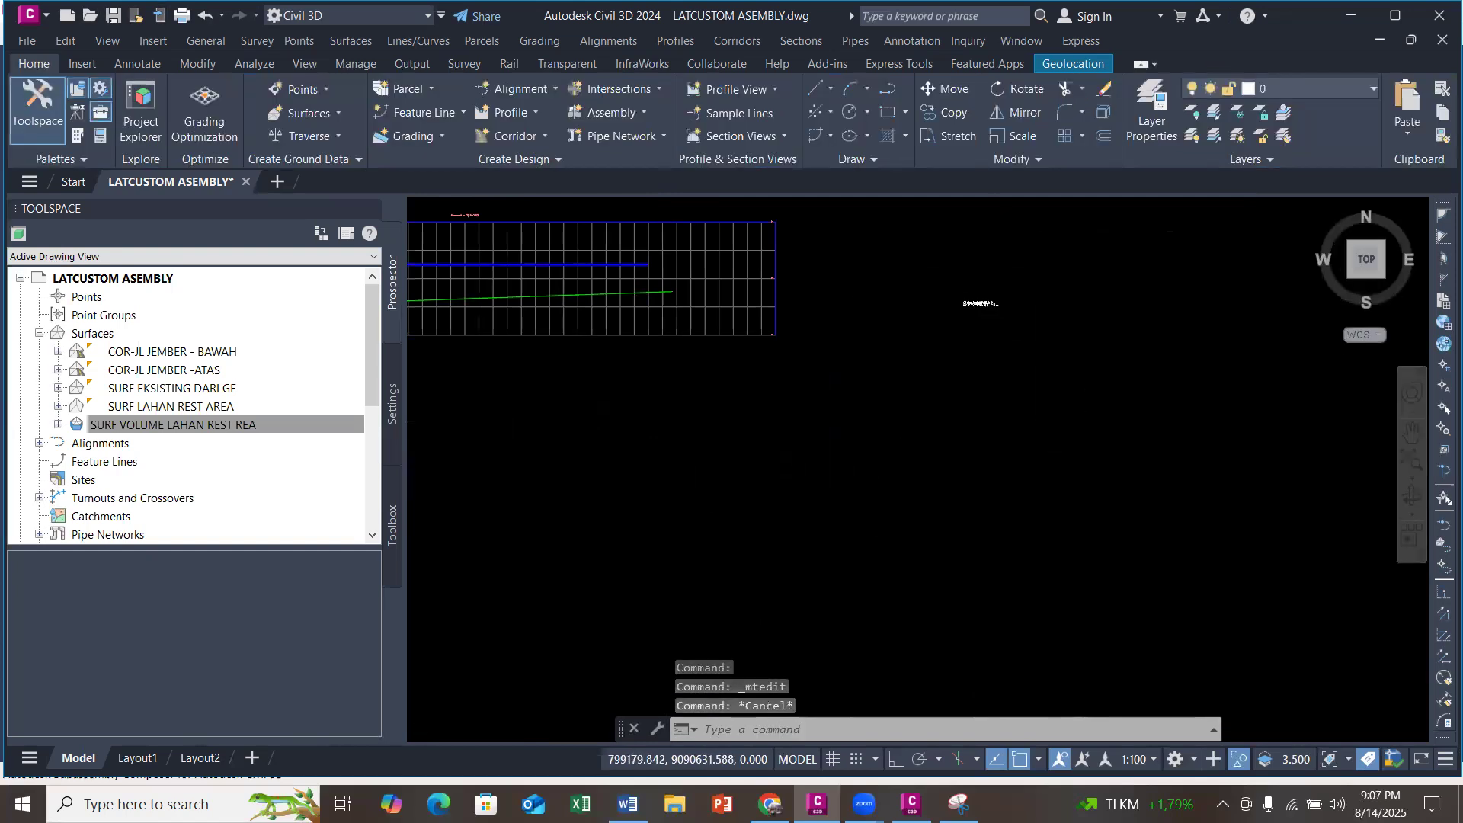
Step: Close the Toolspace and examine the design line against the existing ground line in the rest-area section view
scroll(1009, 319, "down", 5)
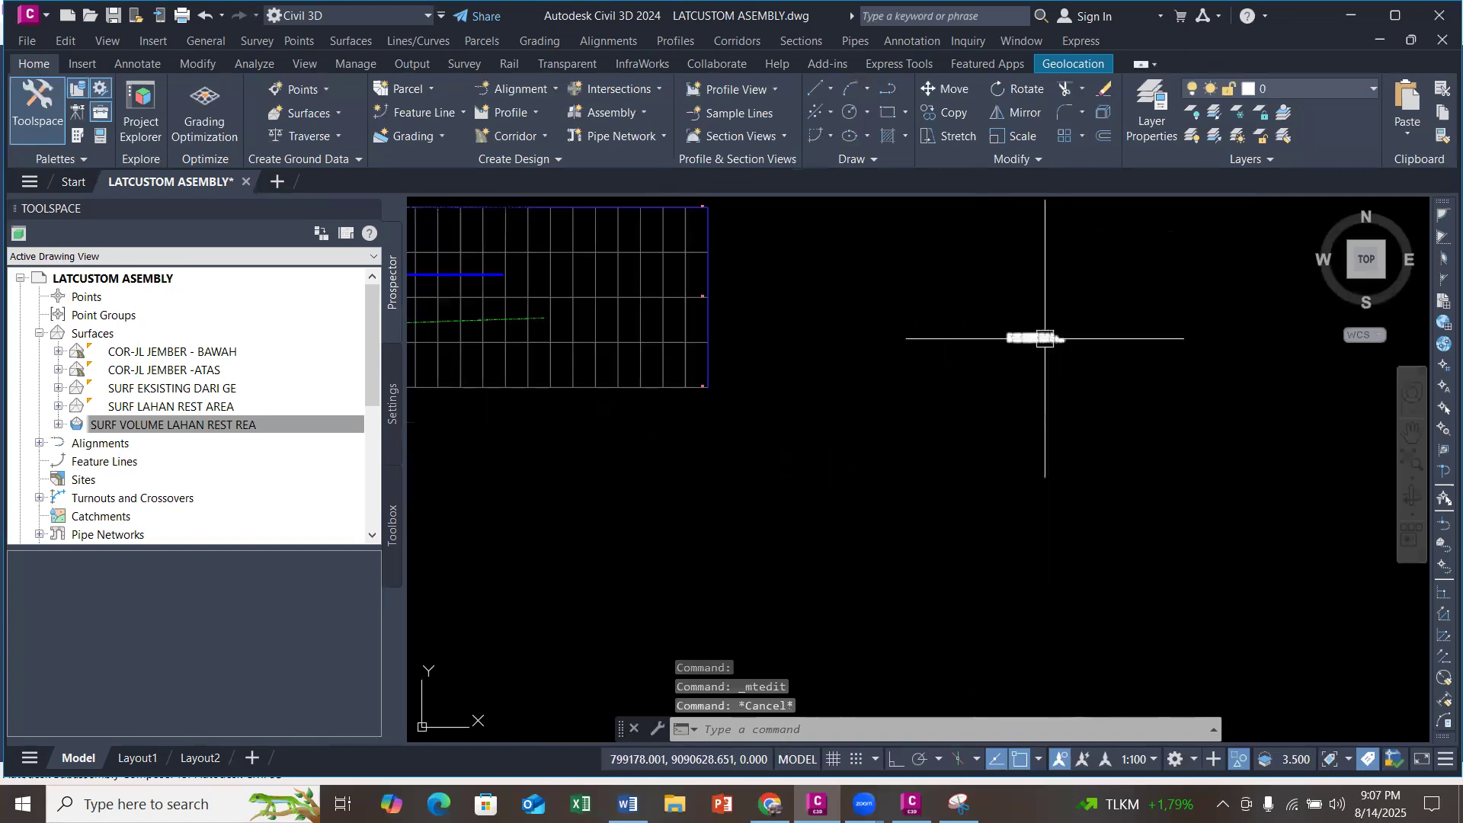
scroll(681, 330, "up", 3)
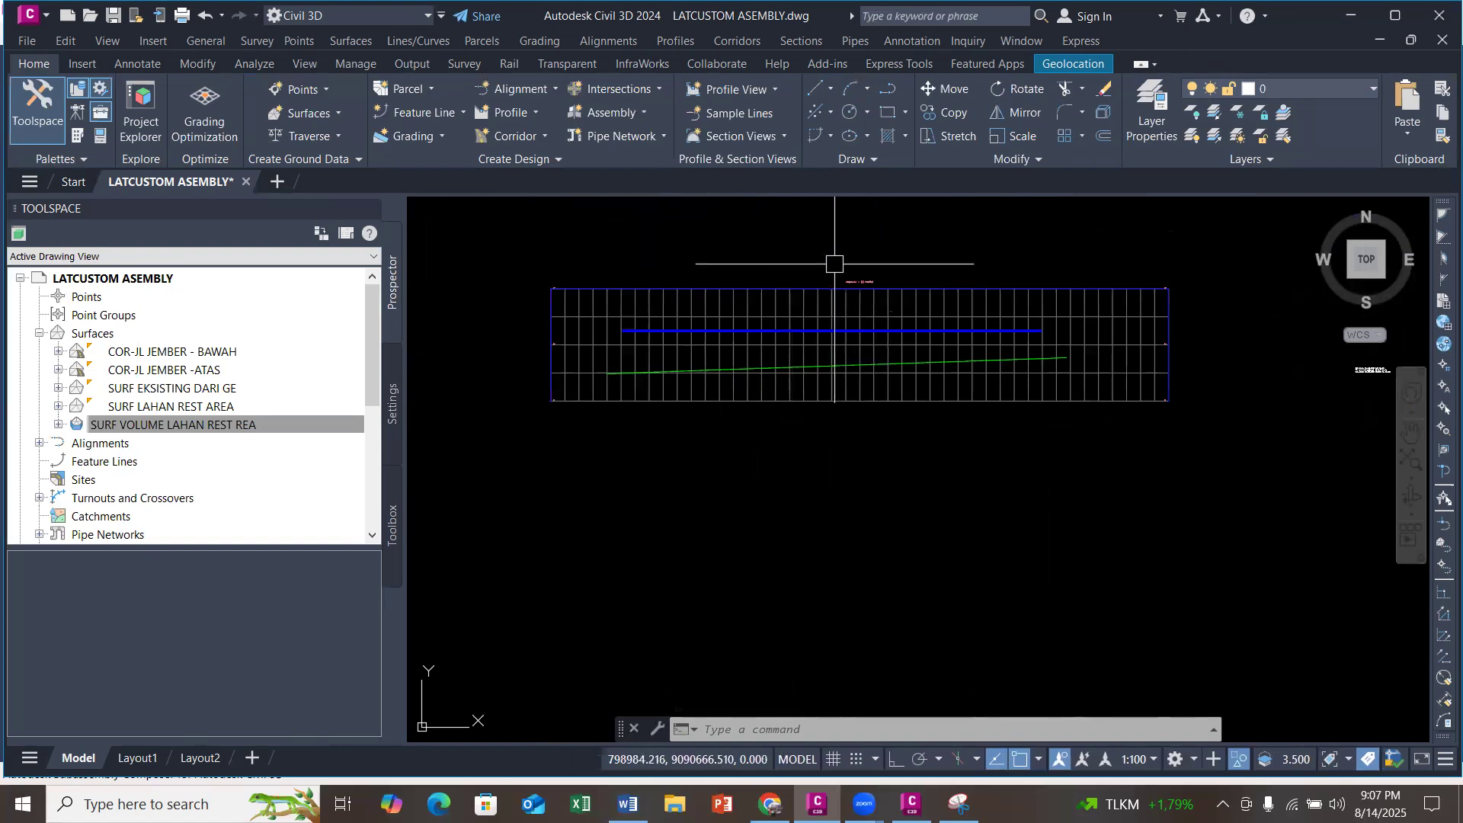
scroll(633, 362, "down", 3)
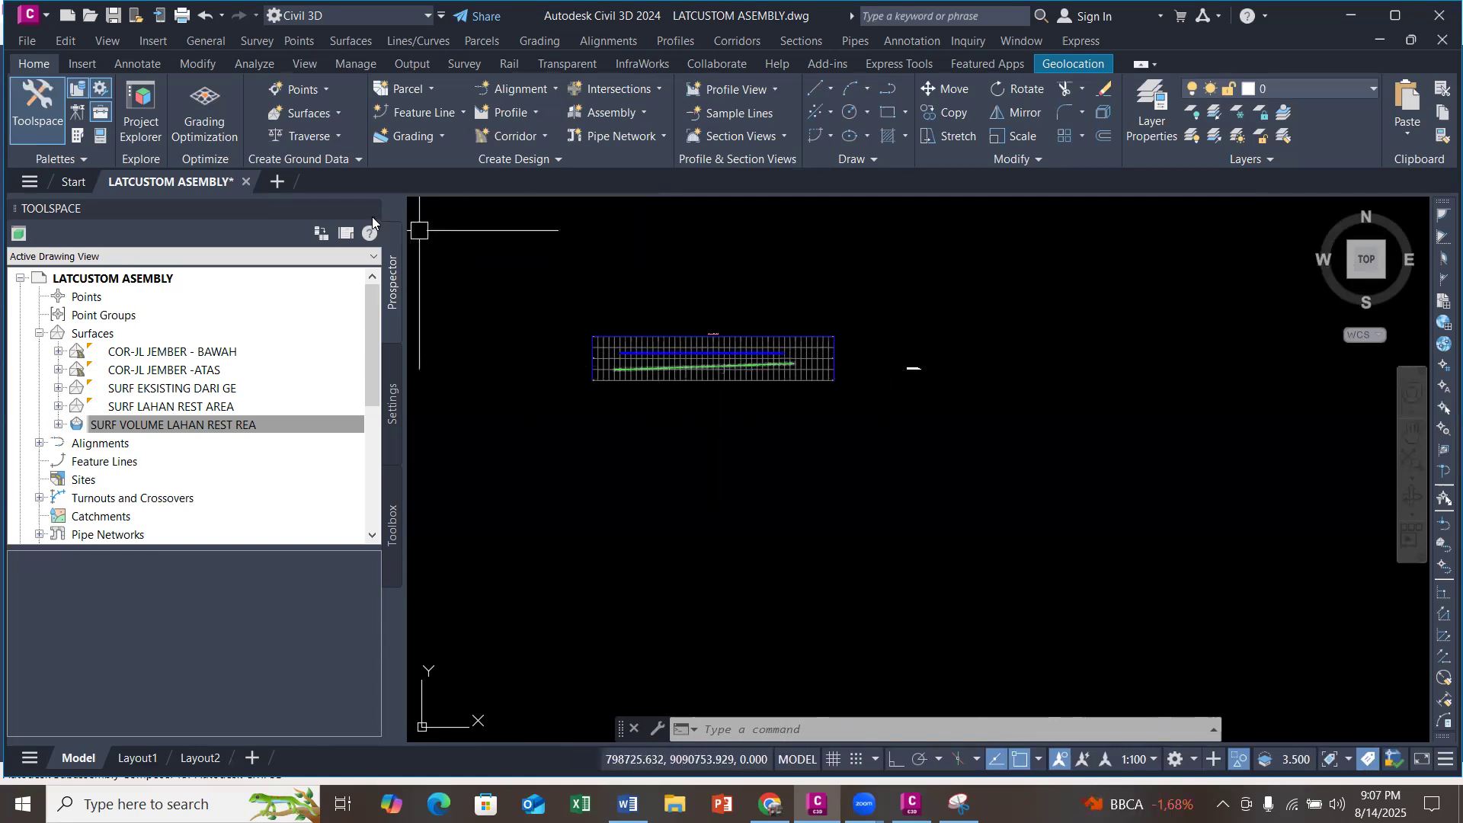
left_click(374, 207)
scroll(579, 347, "up", 8)
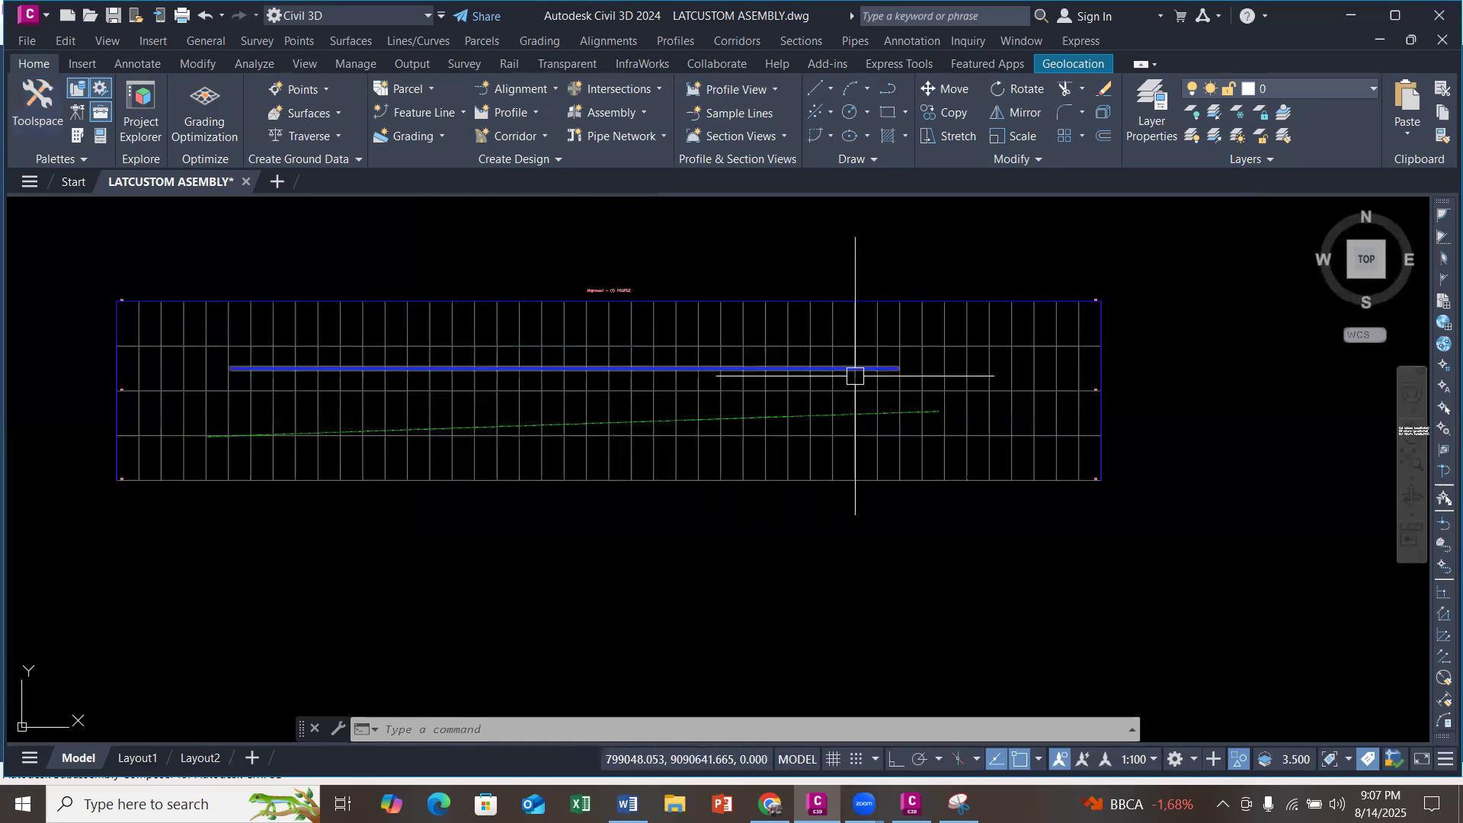
scroll(981, 395, "down", 12)
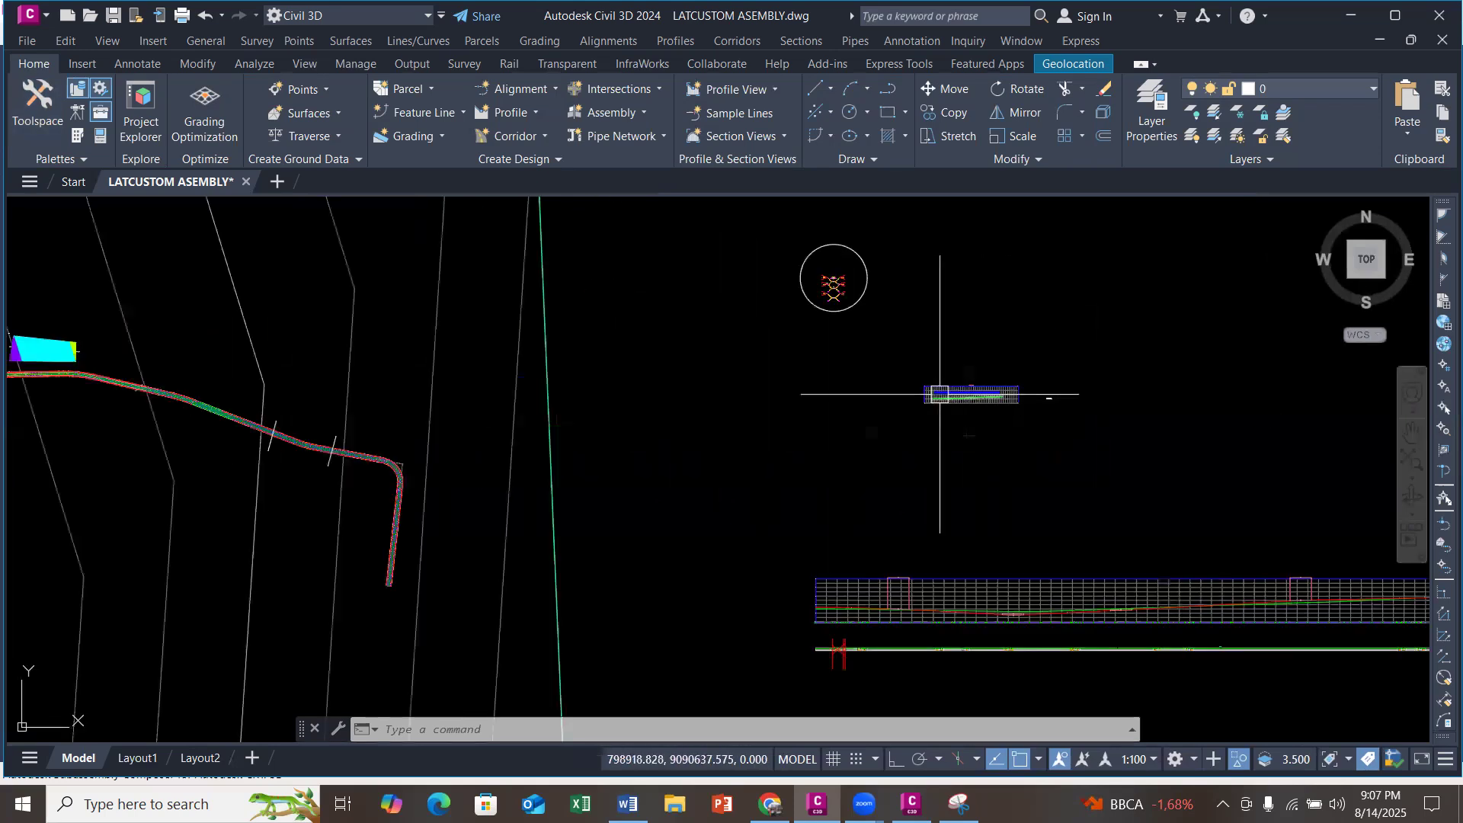
Step: Send the SURF VOLUME LAHAN REST REA surface to the back of the display order in the plan
scroll(576, 379, "up", 9)
scroll(699, 358, "up", 2)
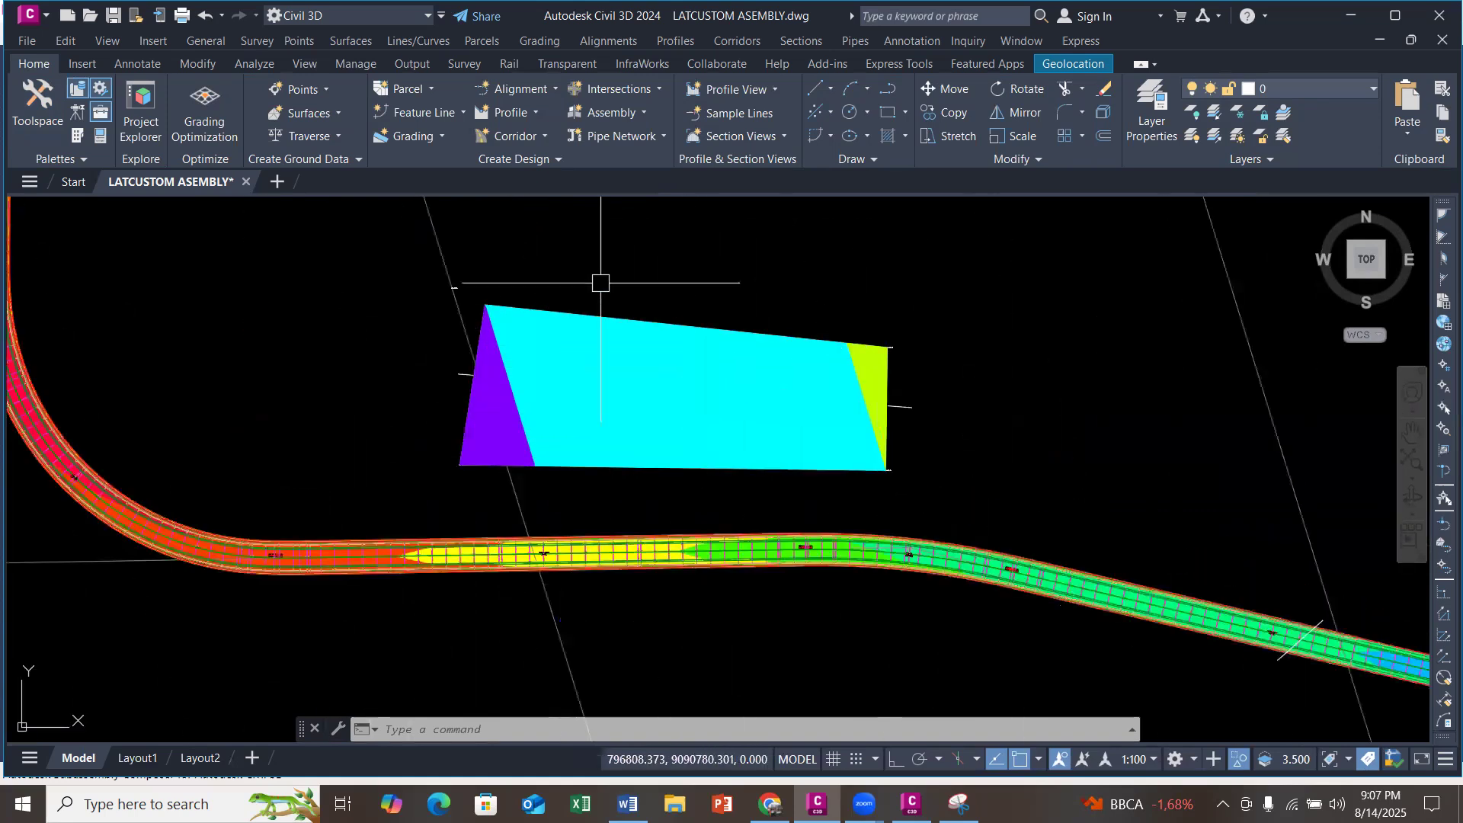
left_click(653, 321)
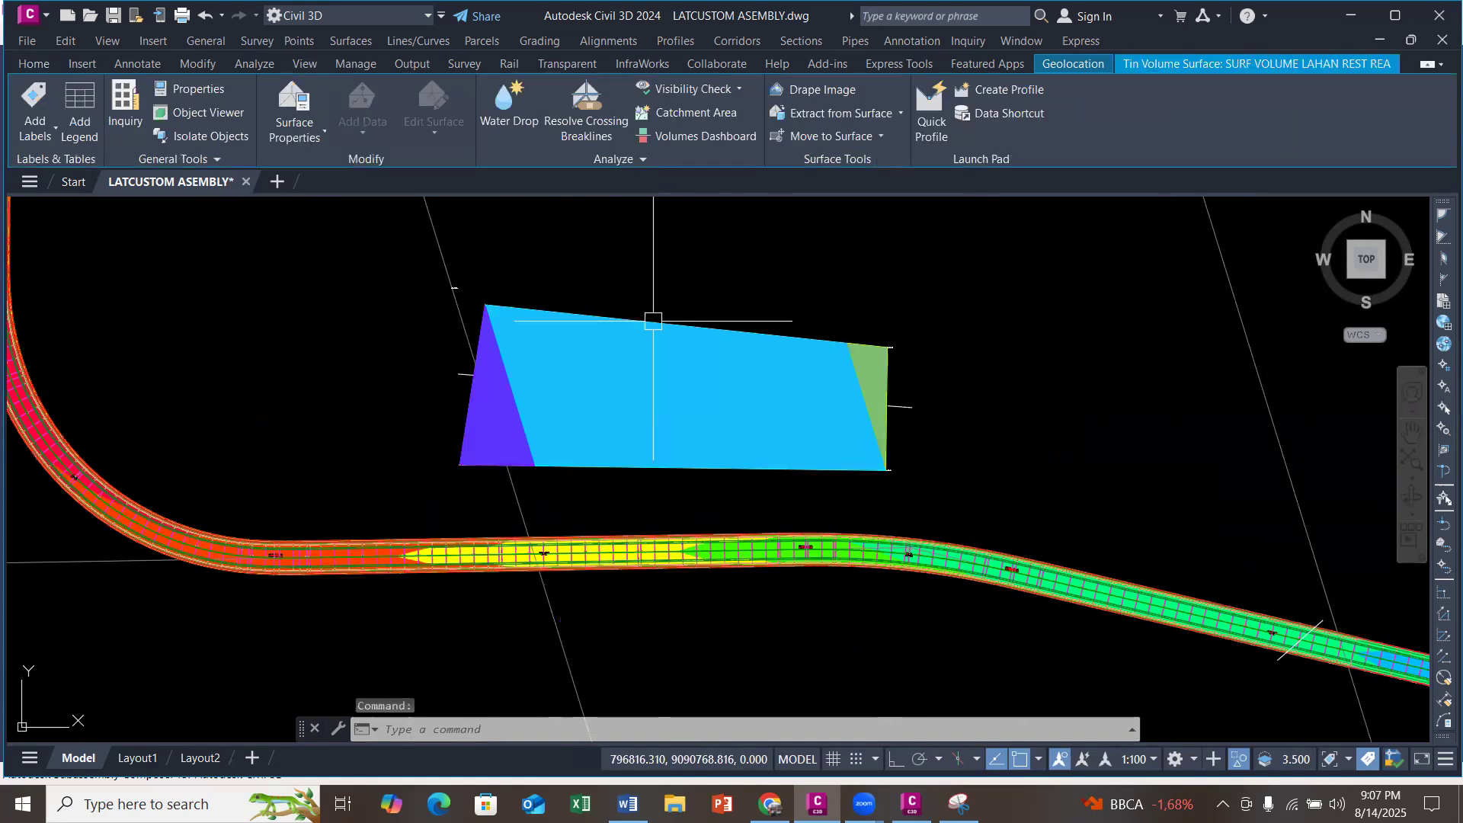
right_click(653, 321)
mouse_move(765, 453)
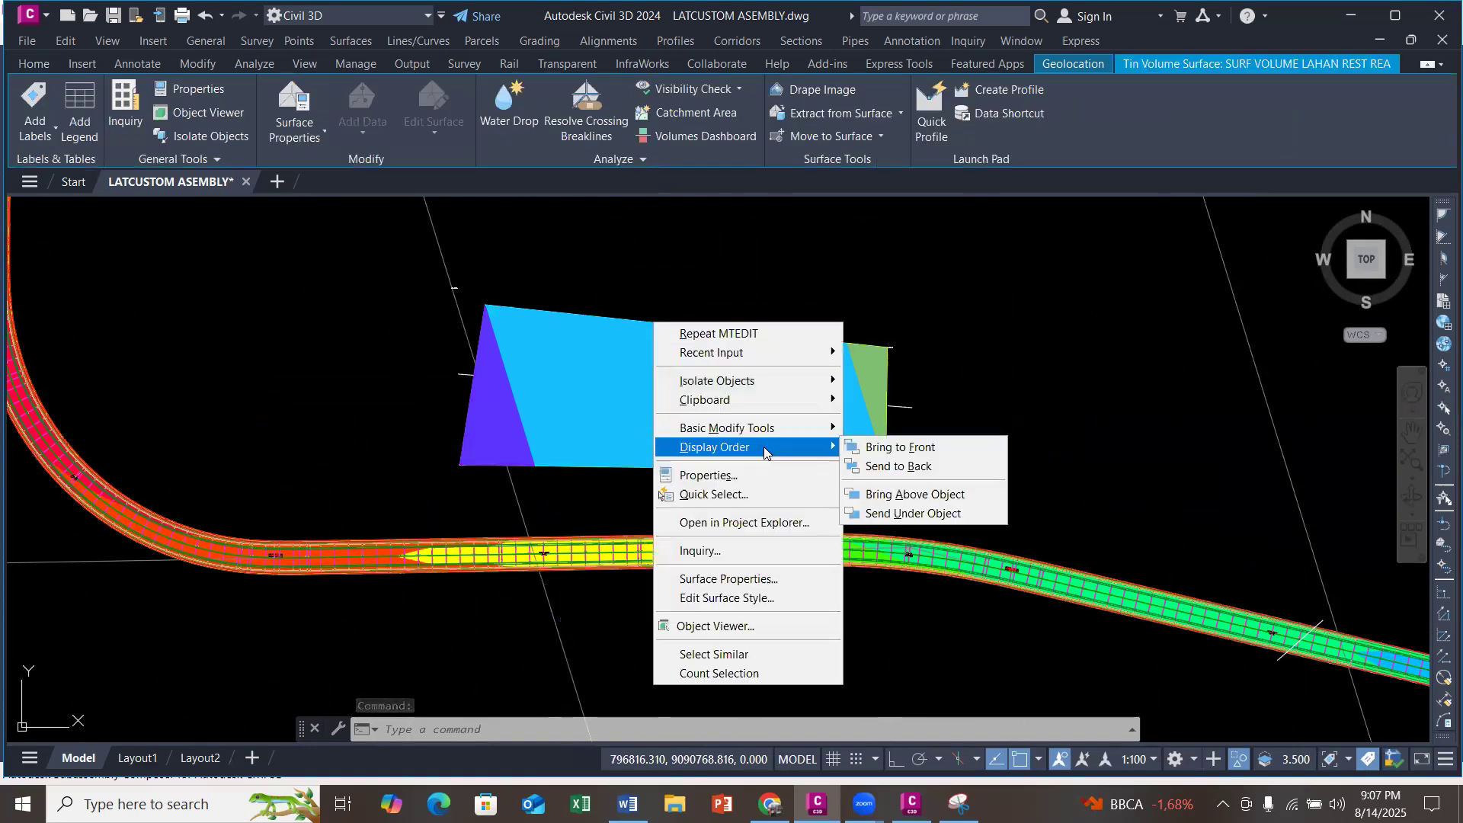
left_click(898, 466)
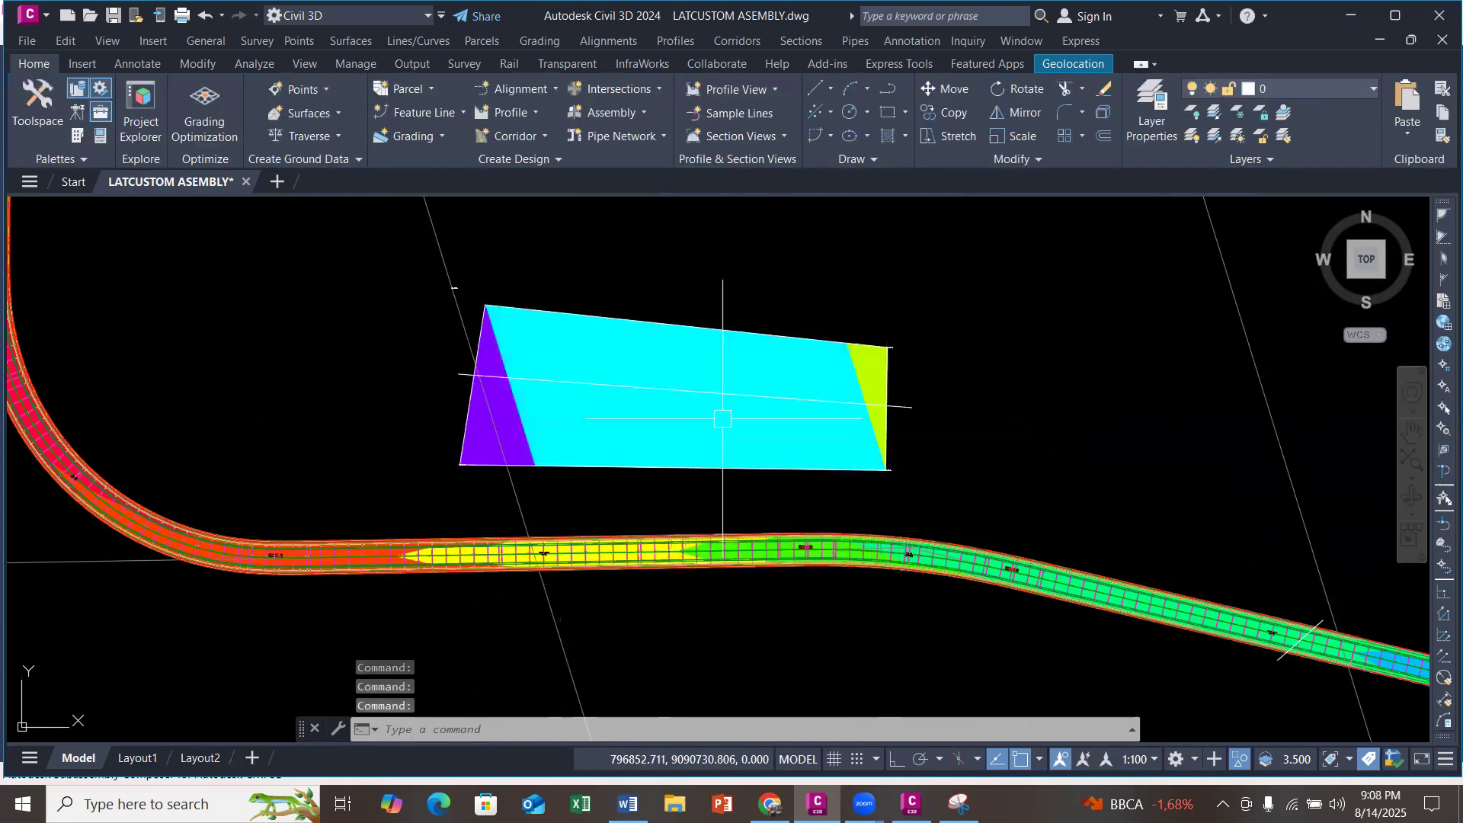
Step: Show the properties of the rest-area boundary polyline to check its elevation
scroll(506, 326, "up", 4)
left_click(473, 276)
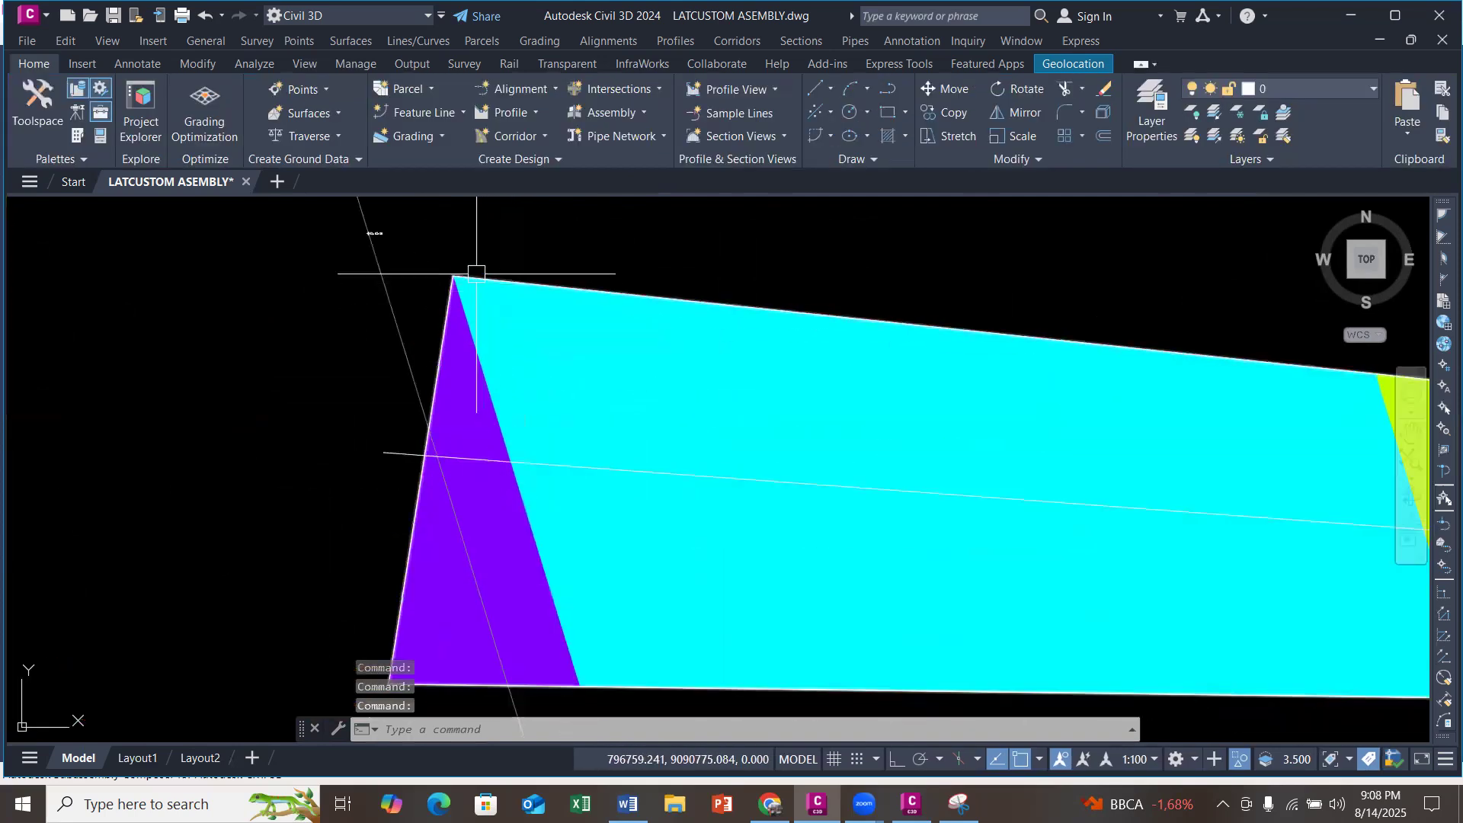
scroll(476, 272, "down", 5)
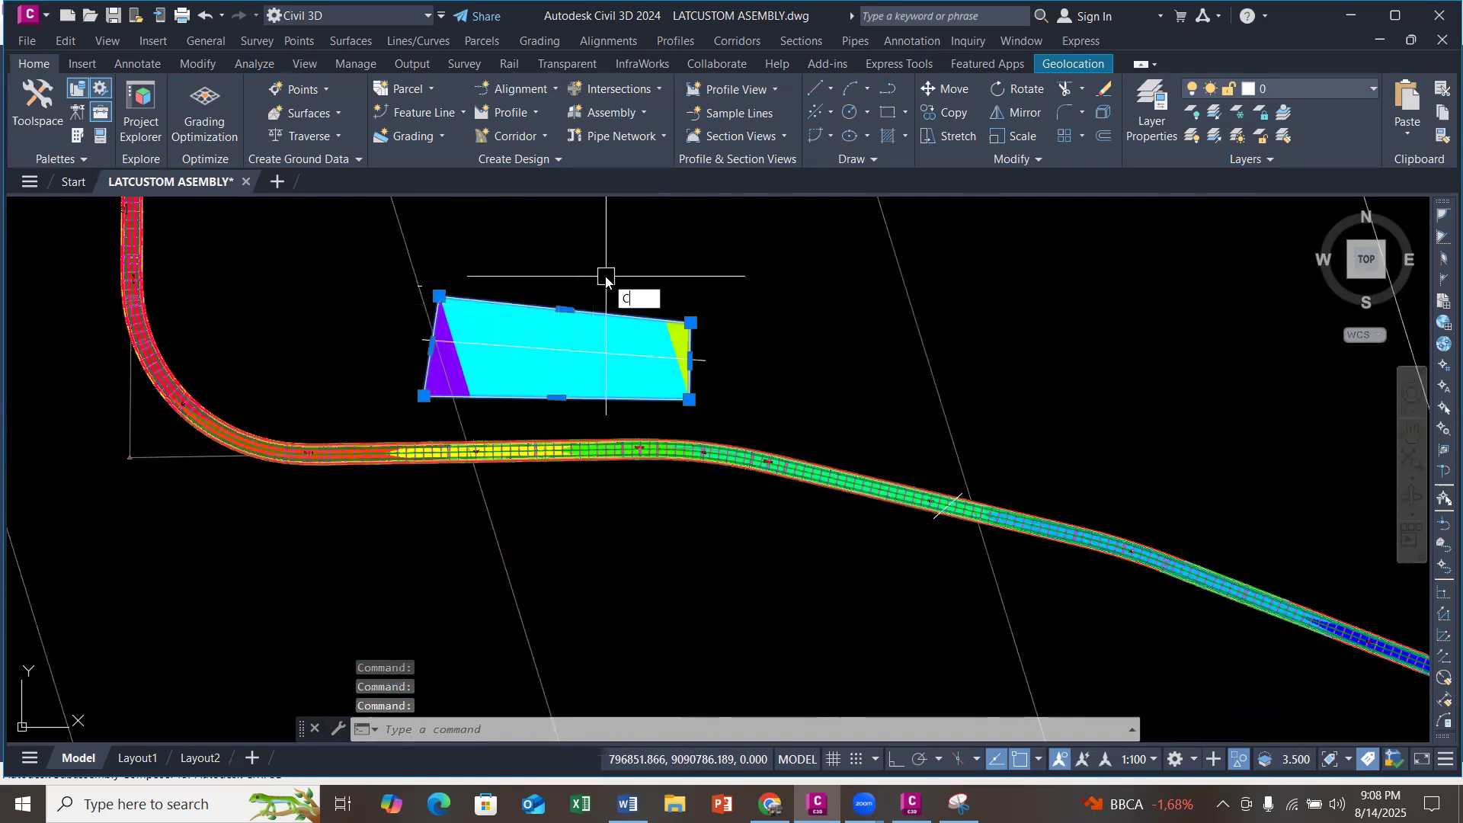
type("ch")
key("Return")
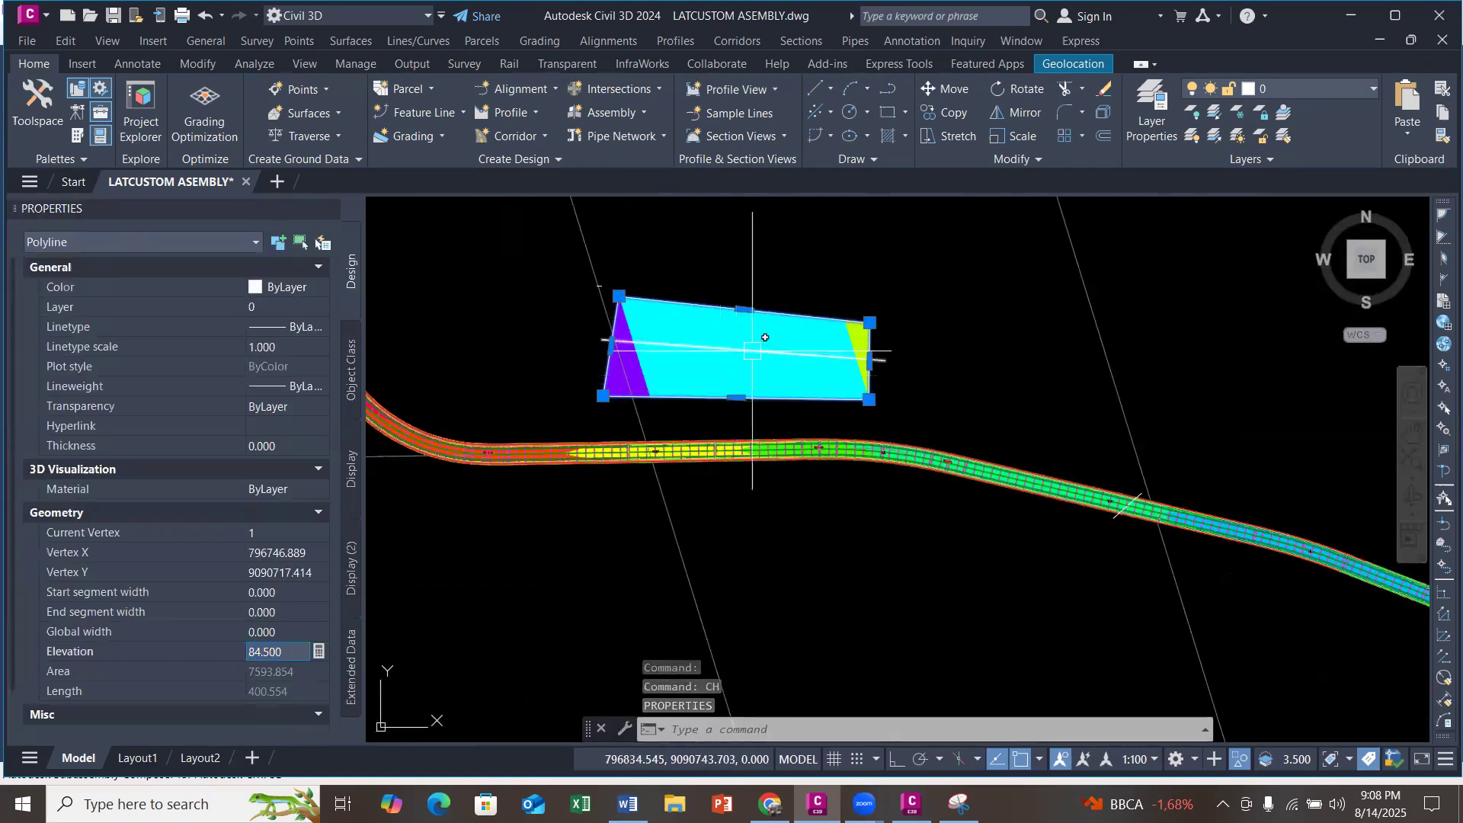
Step: Deselect the boundary polyline and examine the ground elevation labels at the rest-area corners
scroll(917, 317, "up", 10)
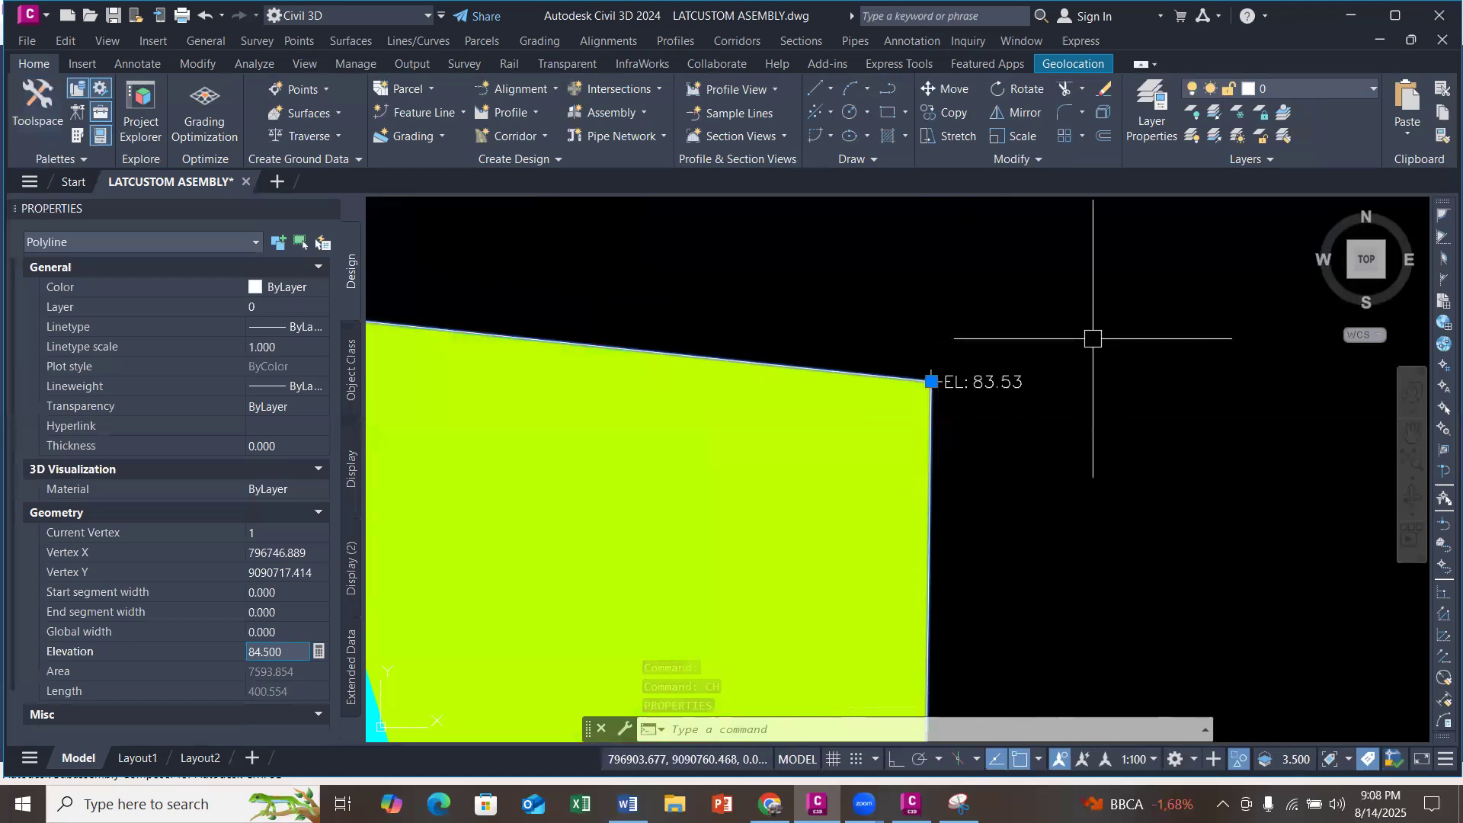
key("Escape")
scroll(1118, 335, "down", 7)
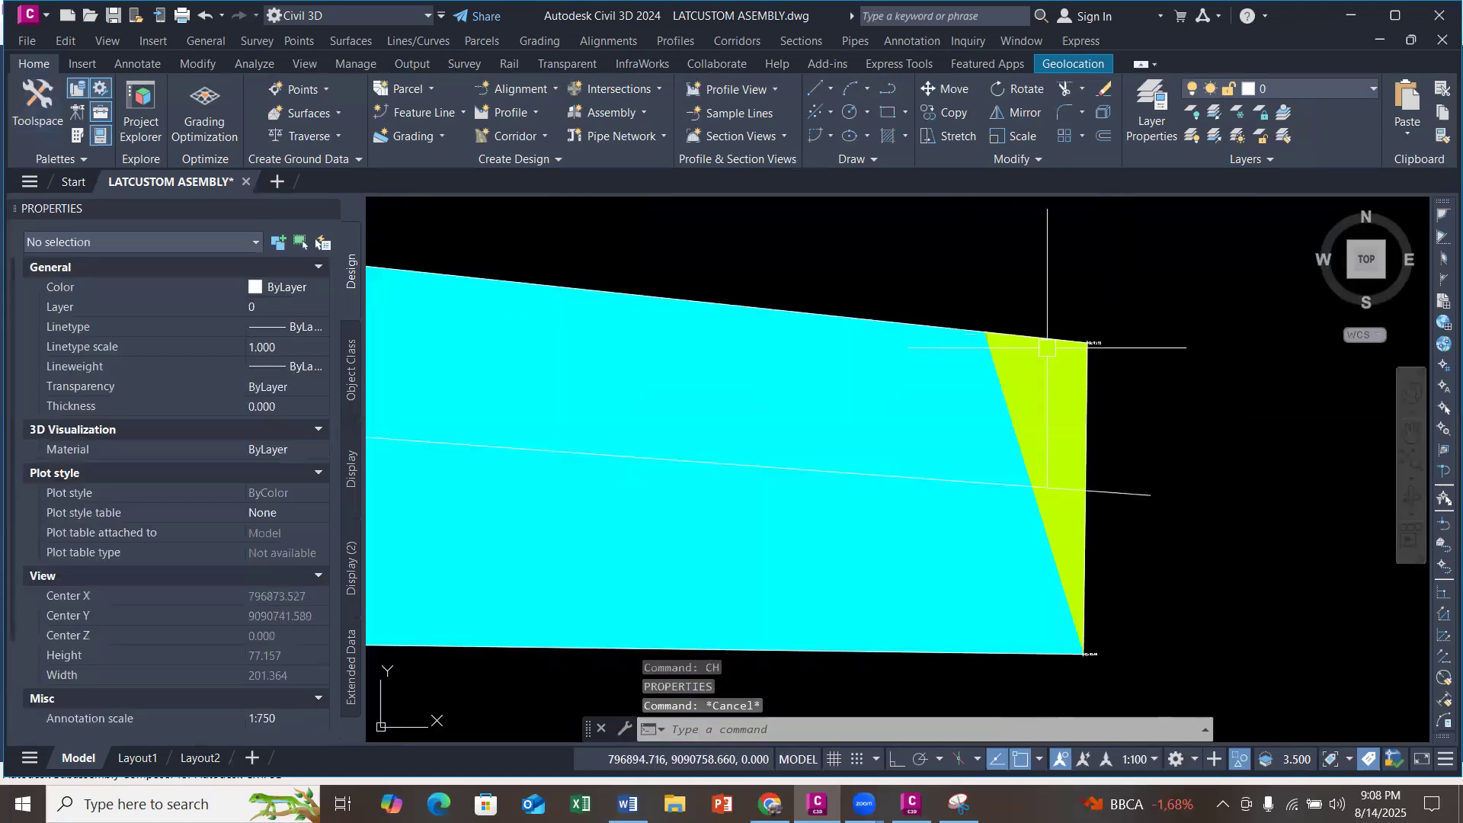
scroll(1047, 348, "down", 3)
scroll(607, 450, "up", 8)
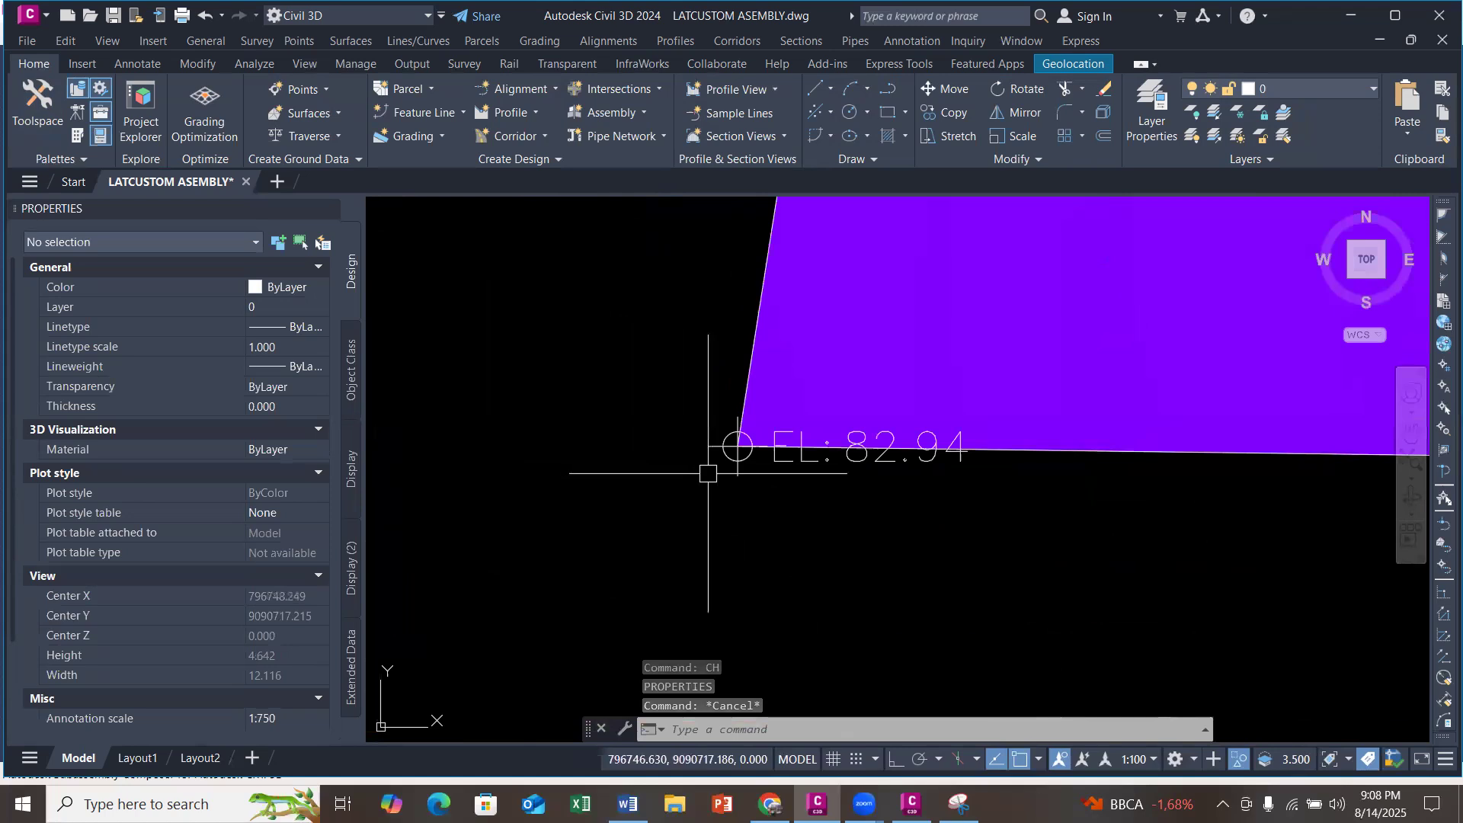
Step: Calculate the ground elevation difference between the rest-area corners with CAL, entering 83.53-82.94
scroll(696, 483, "down", 5)
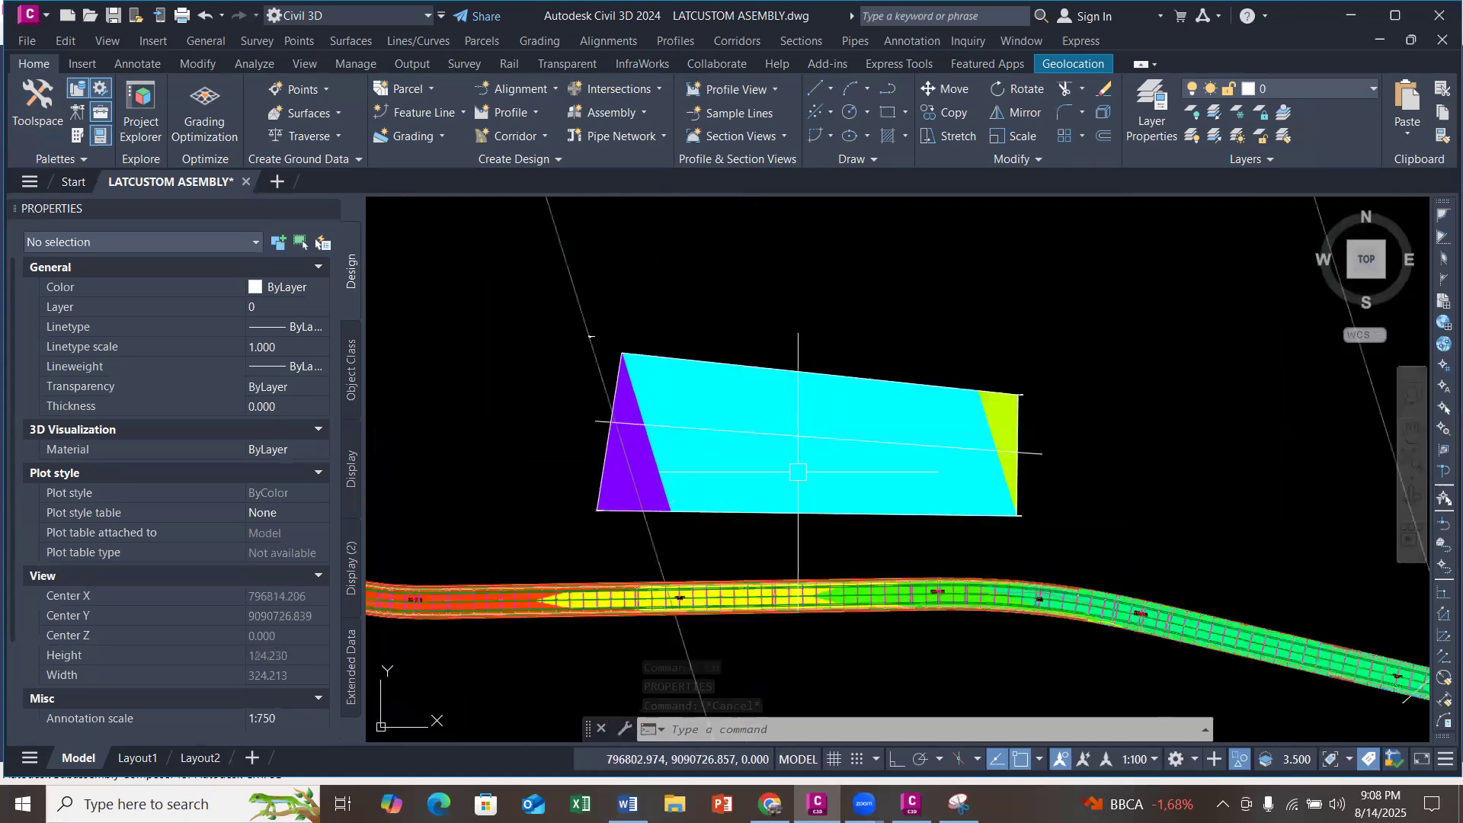
scroll(793, 427, "up", 6)
scroll(1099, 378, "up", 10)
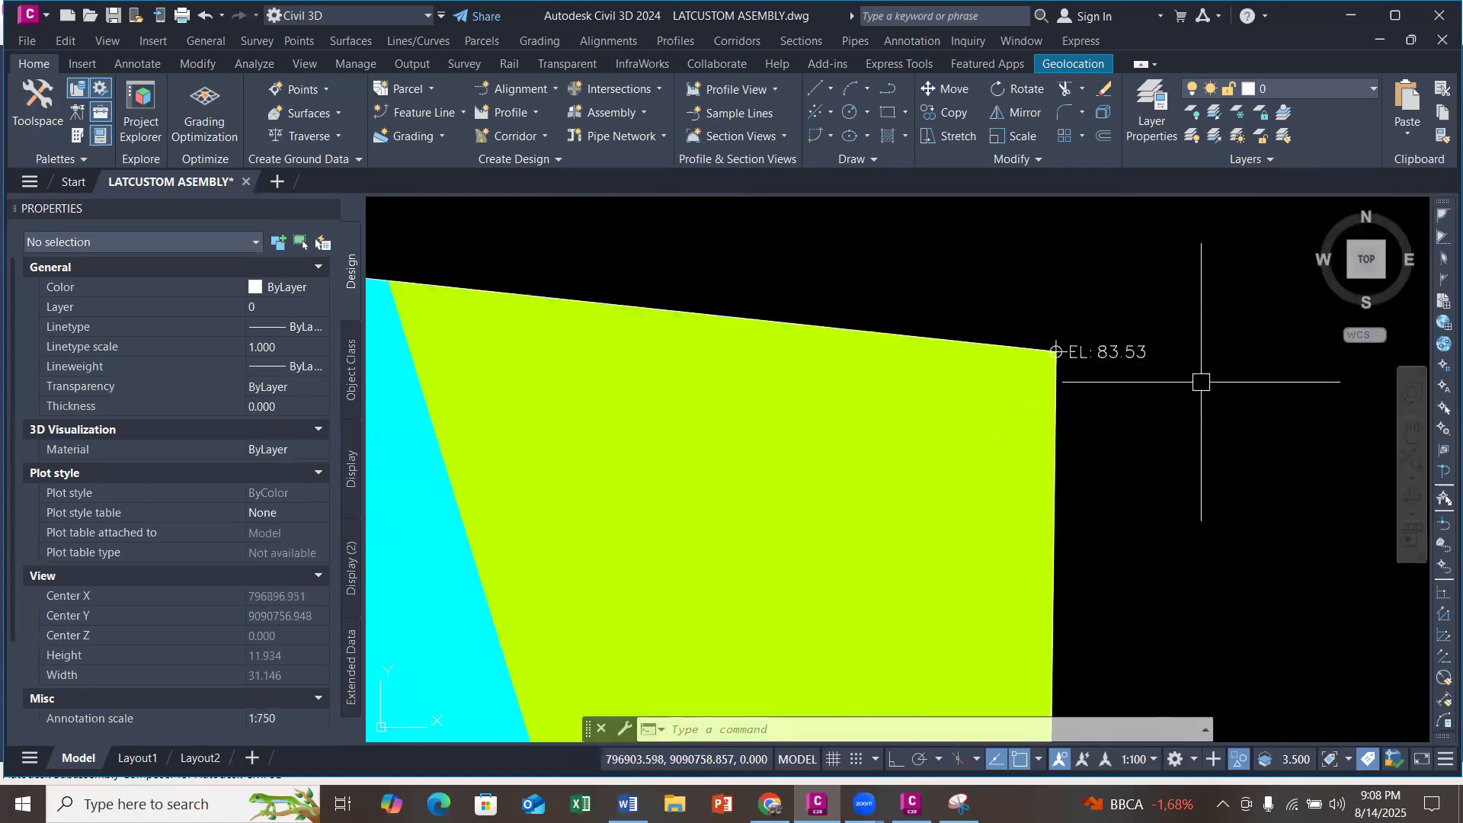
key("Escape")
key("Escape")
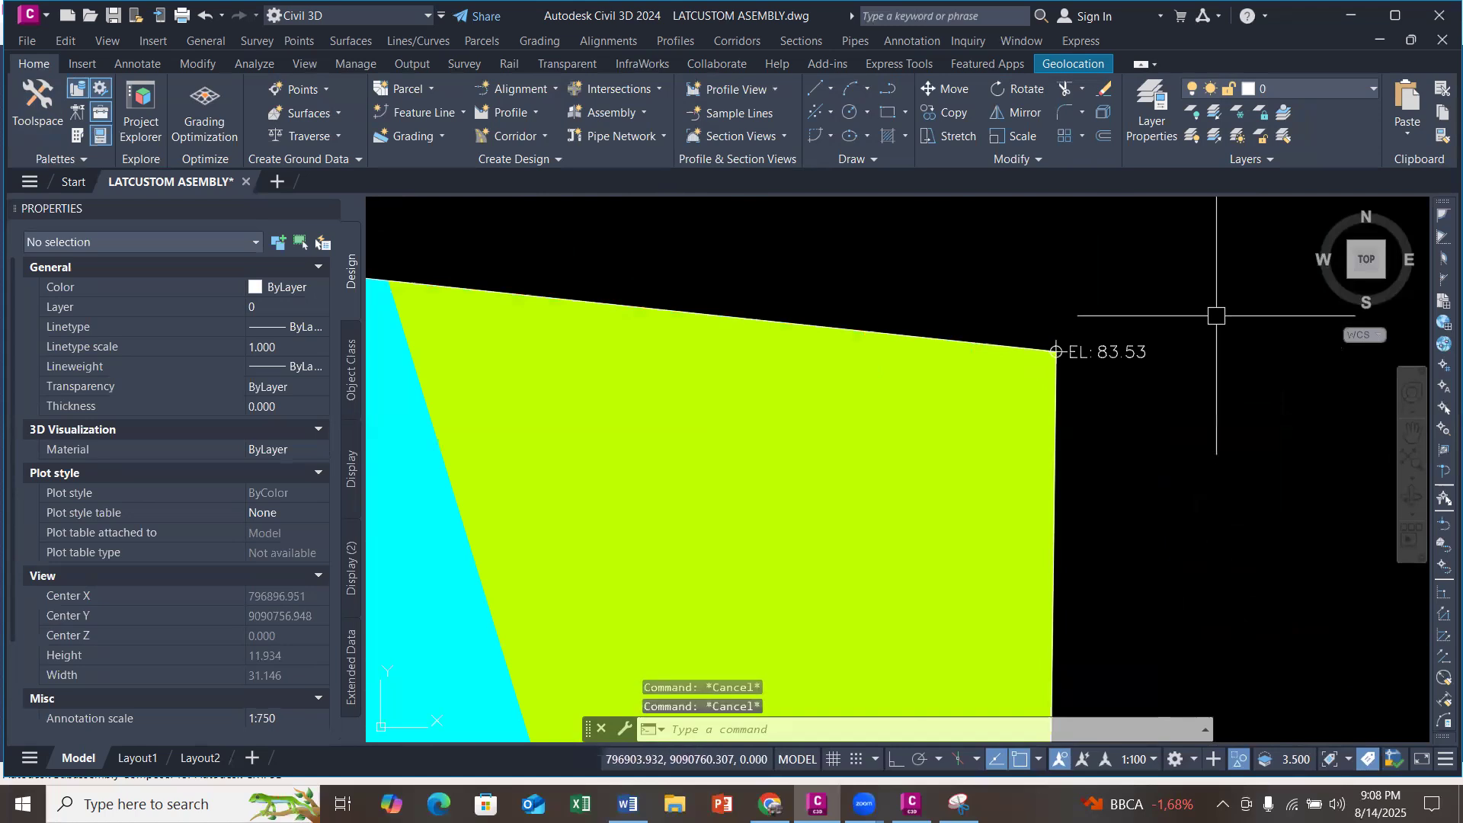
key("Return")
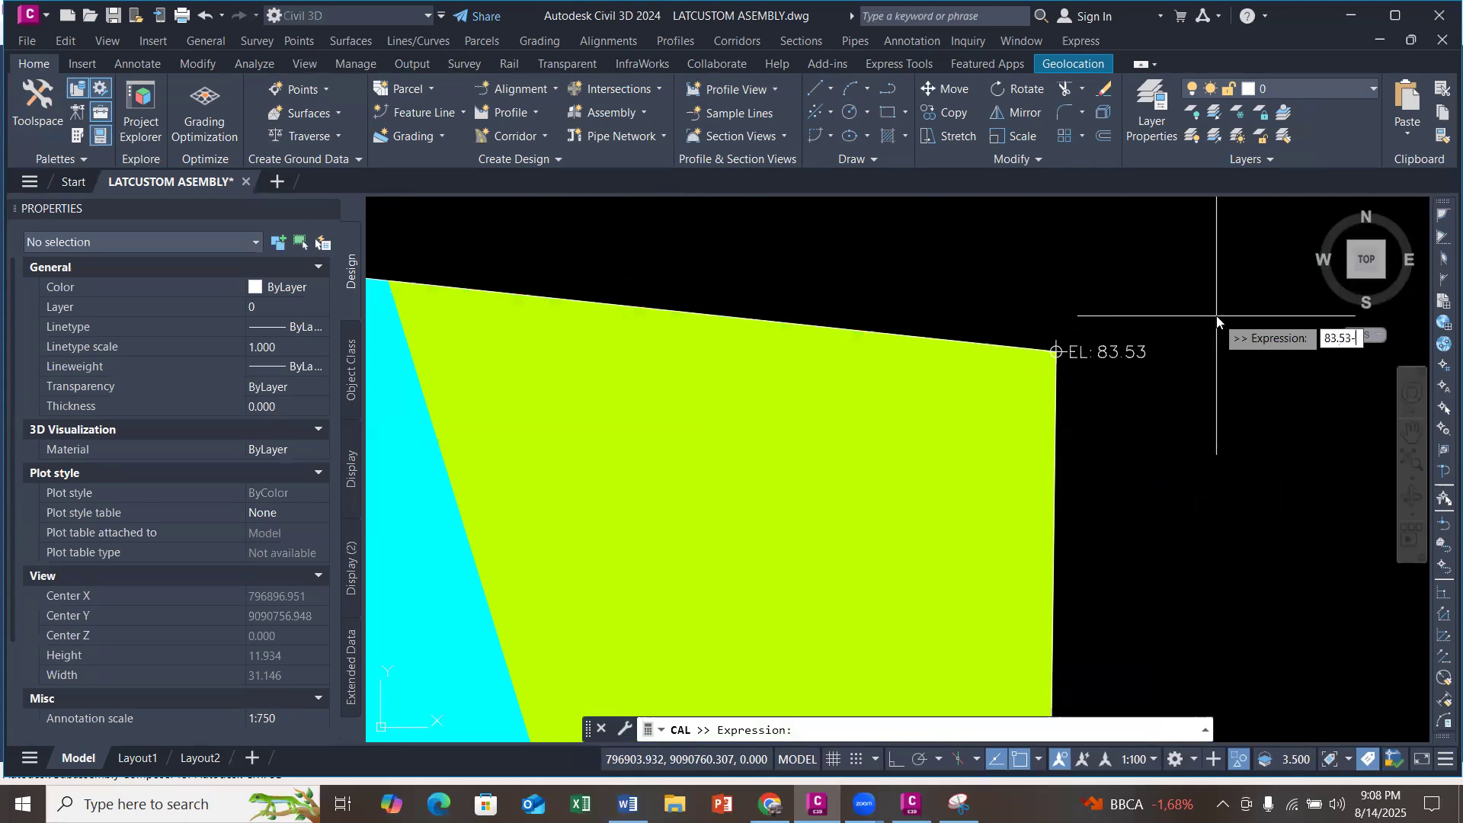
scroll(1212, 315, "down", 6)
scroll(781, 410, "up", 4)
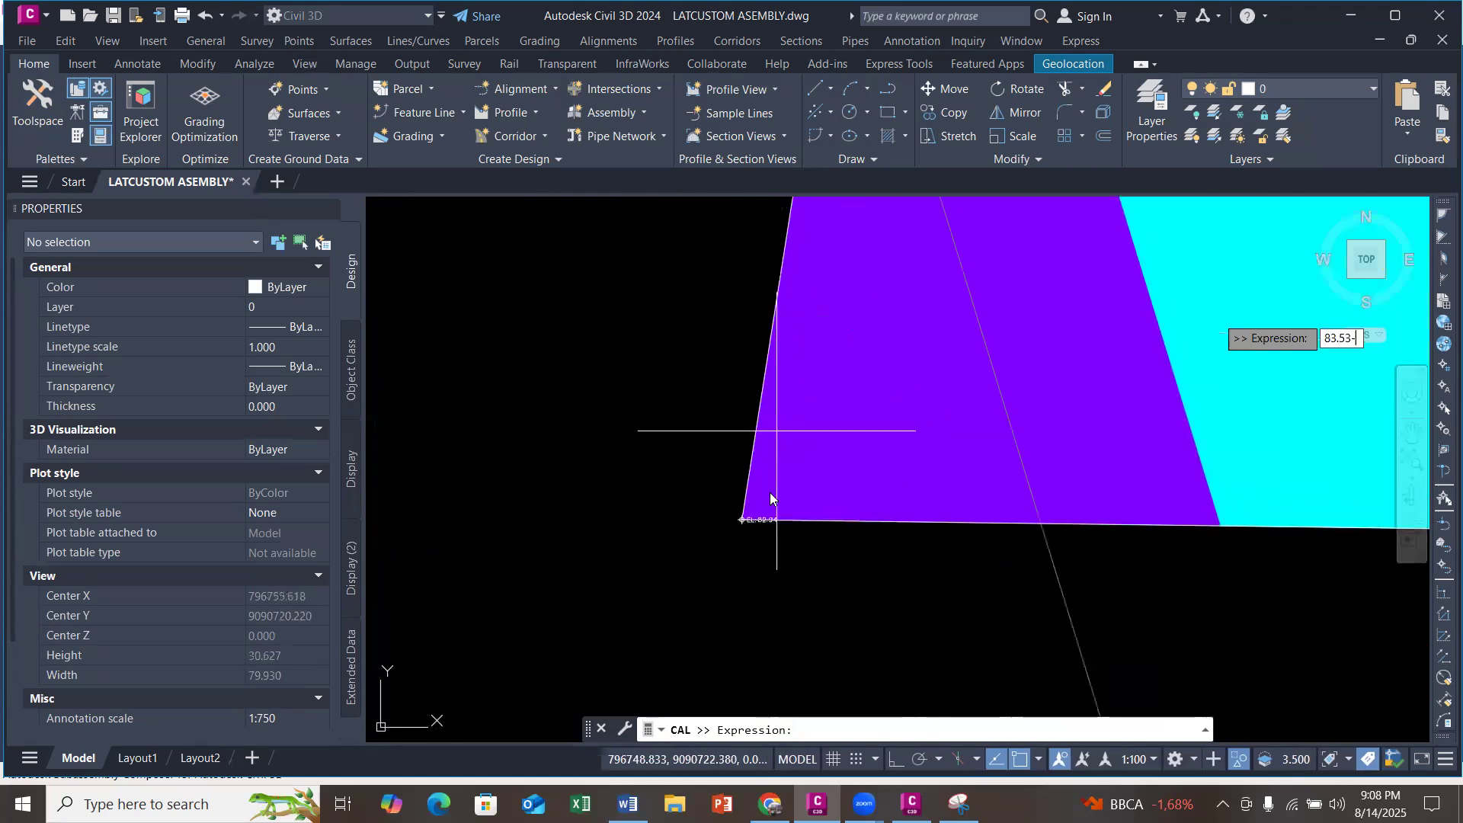
scroll(771, 494, "up", 3)
scroll(713, 522, "down", 8)
scroll(690, 452, "up", 2)
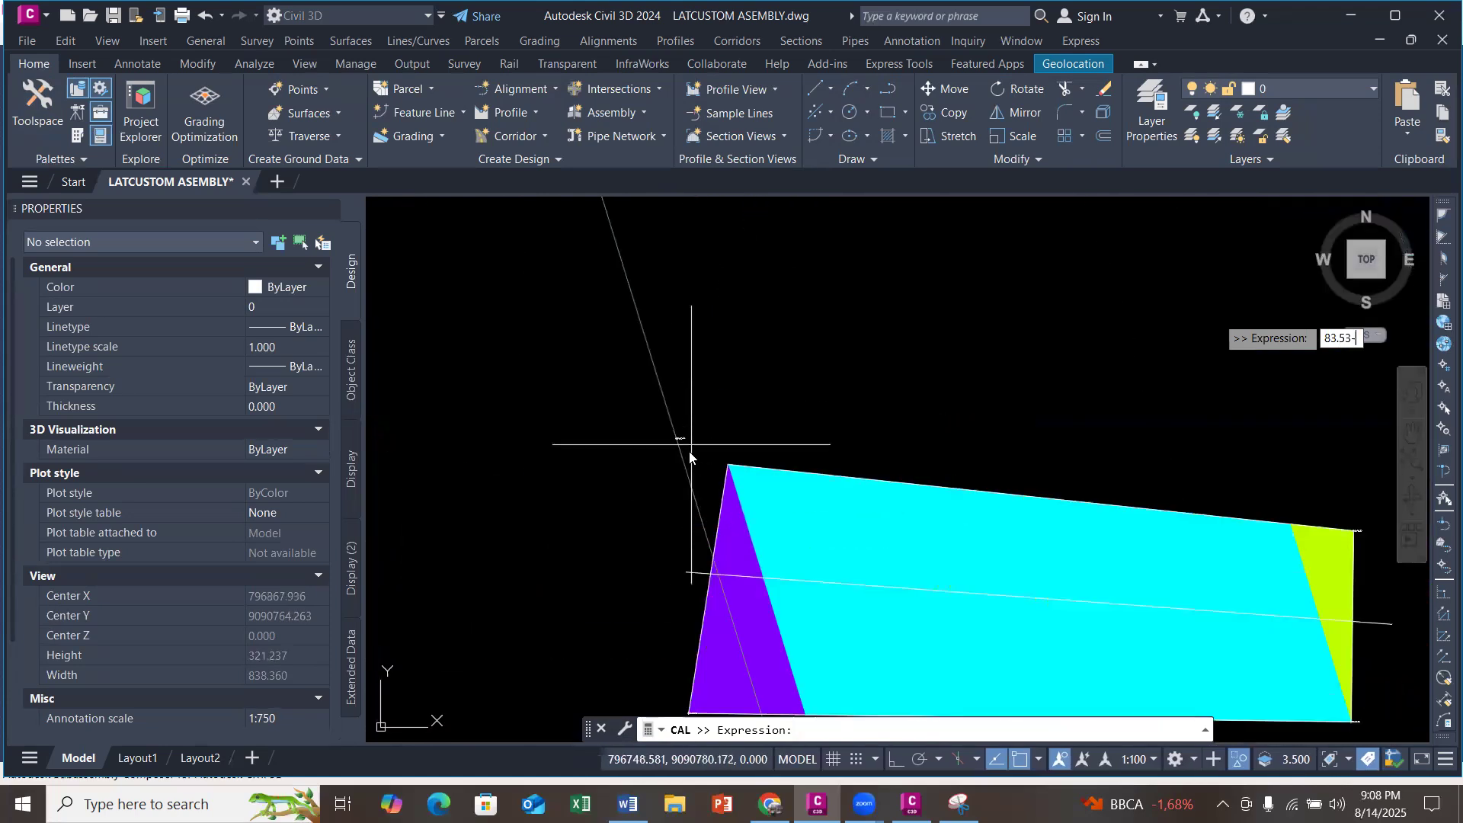
scroll(690, 452, "up", 3)
scroll(587, 317, "down", 8)
scroll(1049, 411, "up", 8)
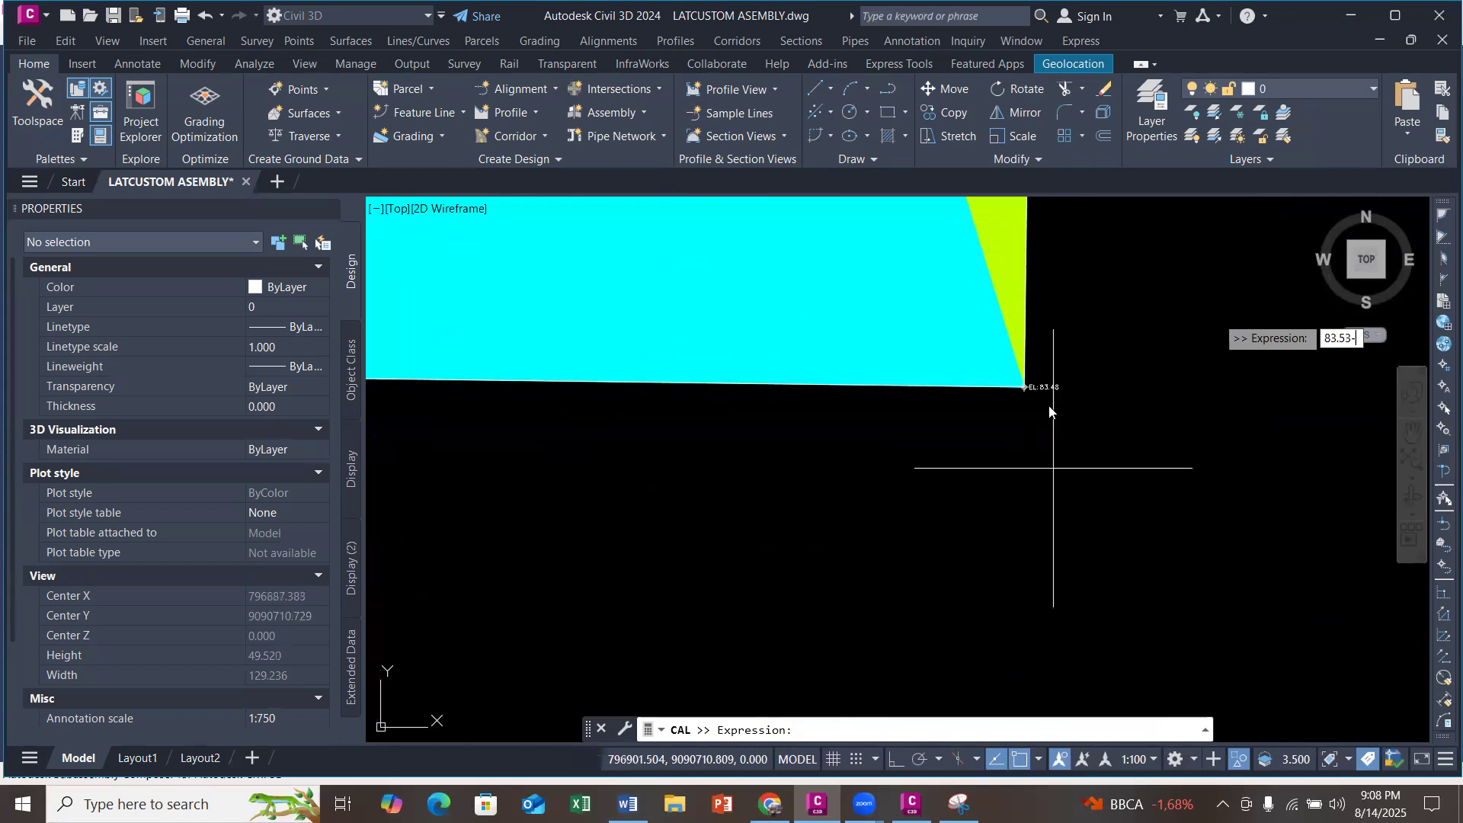
scroll(1050, 412, "up", 3)
scroll(1041, 413, "down", 3)
type("82.94")
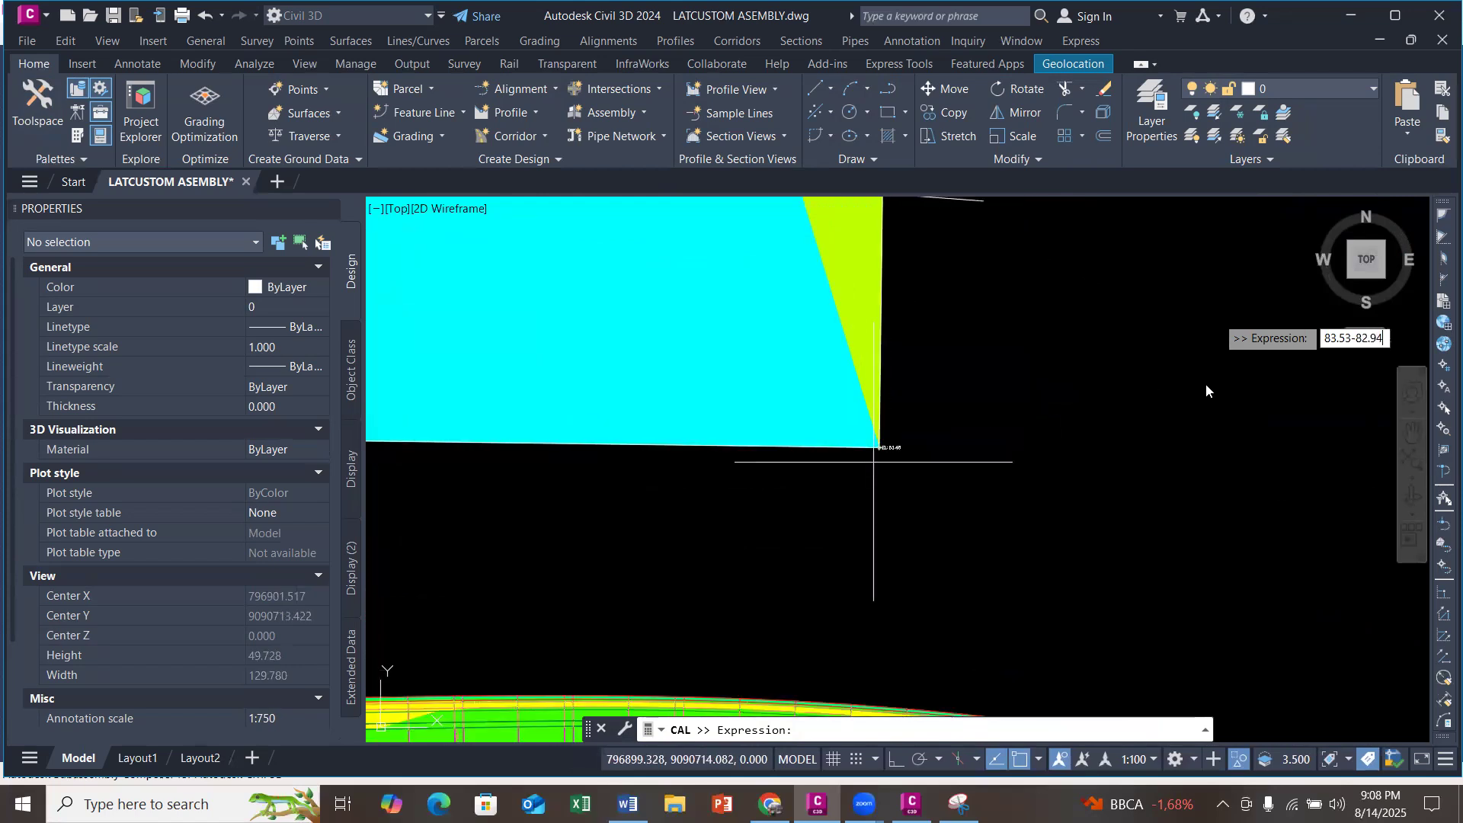
key("Return")
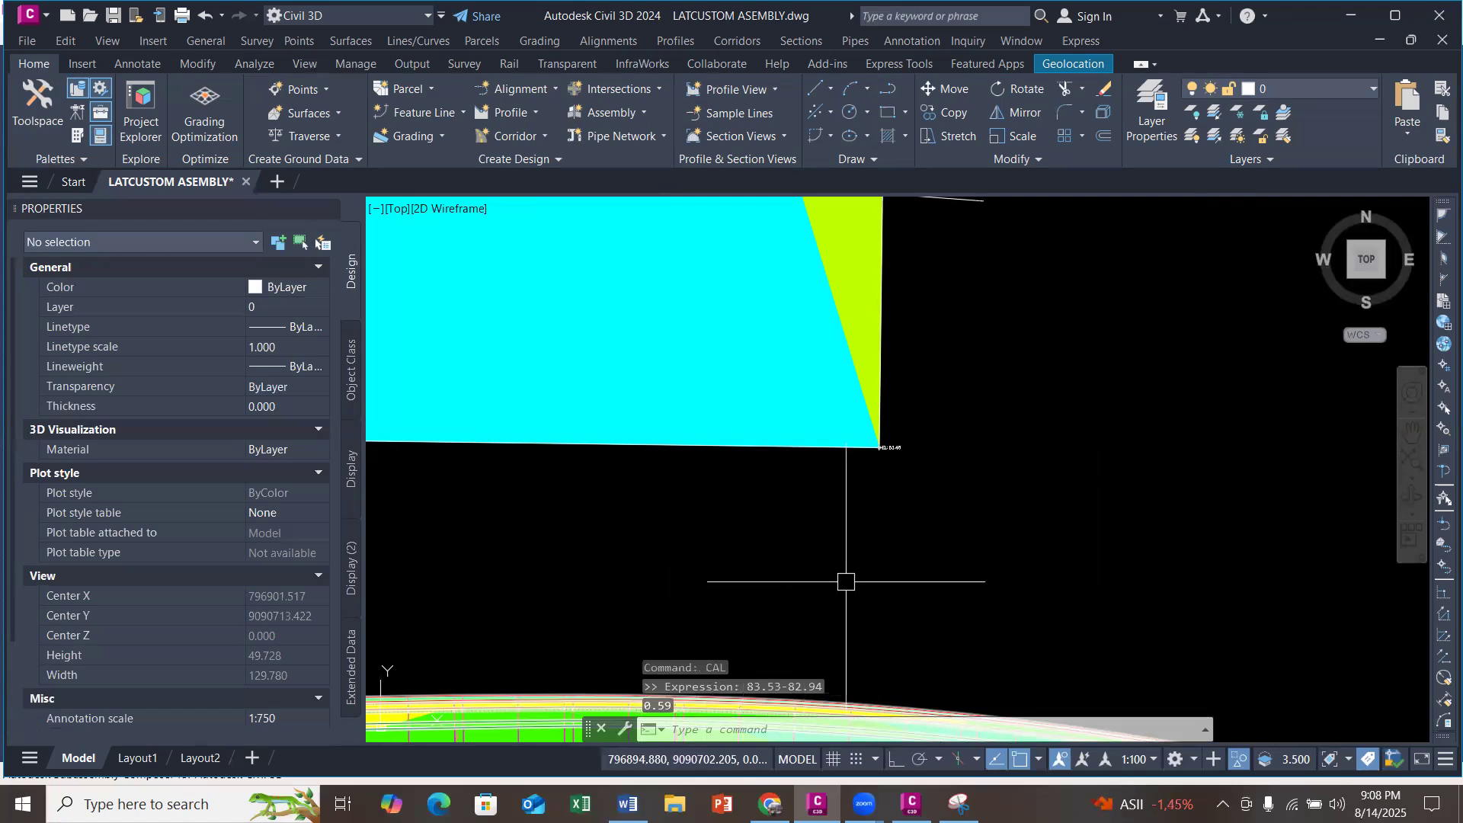
Step: Examine the surface elevation label at the rest area's southwest corner, then deselect it
mouse_move(878, 542)
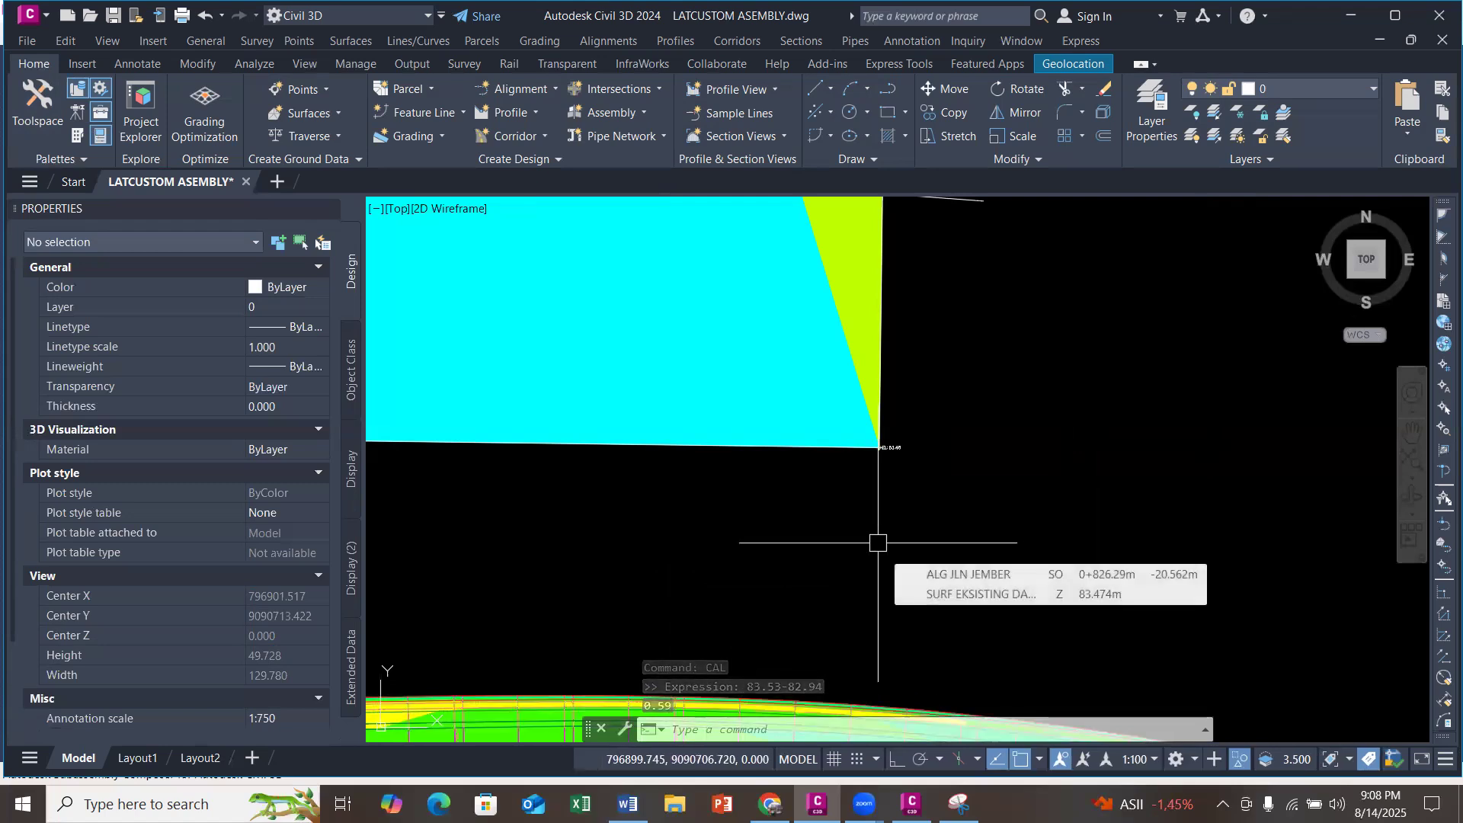
scroll(1056, 411, "down", 8)
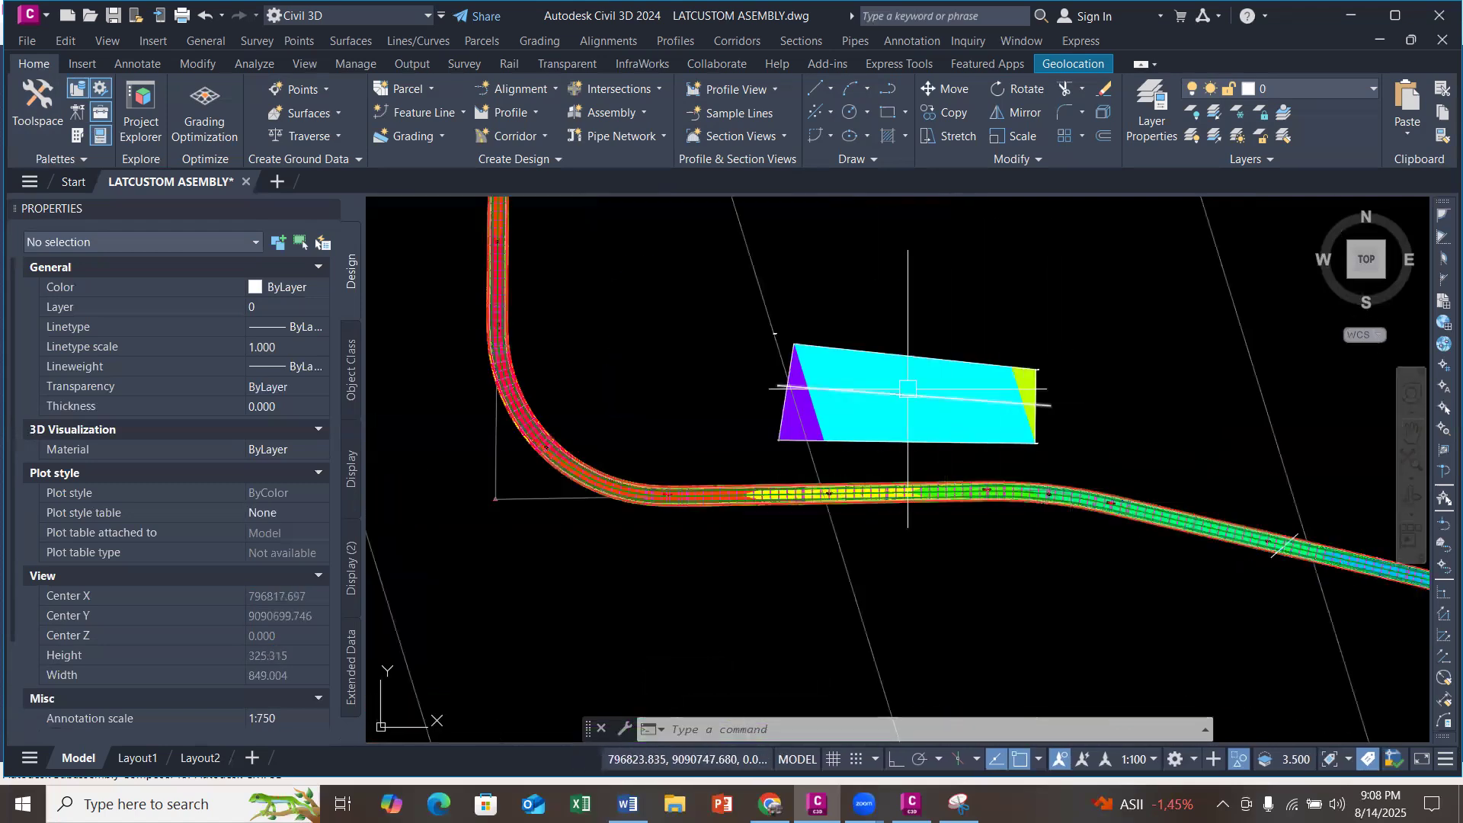
scroll(907, 388, "up", 4)
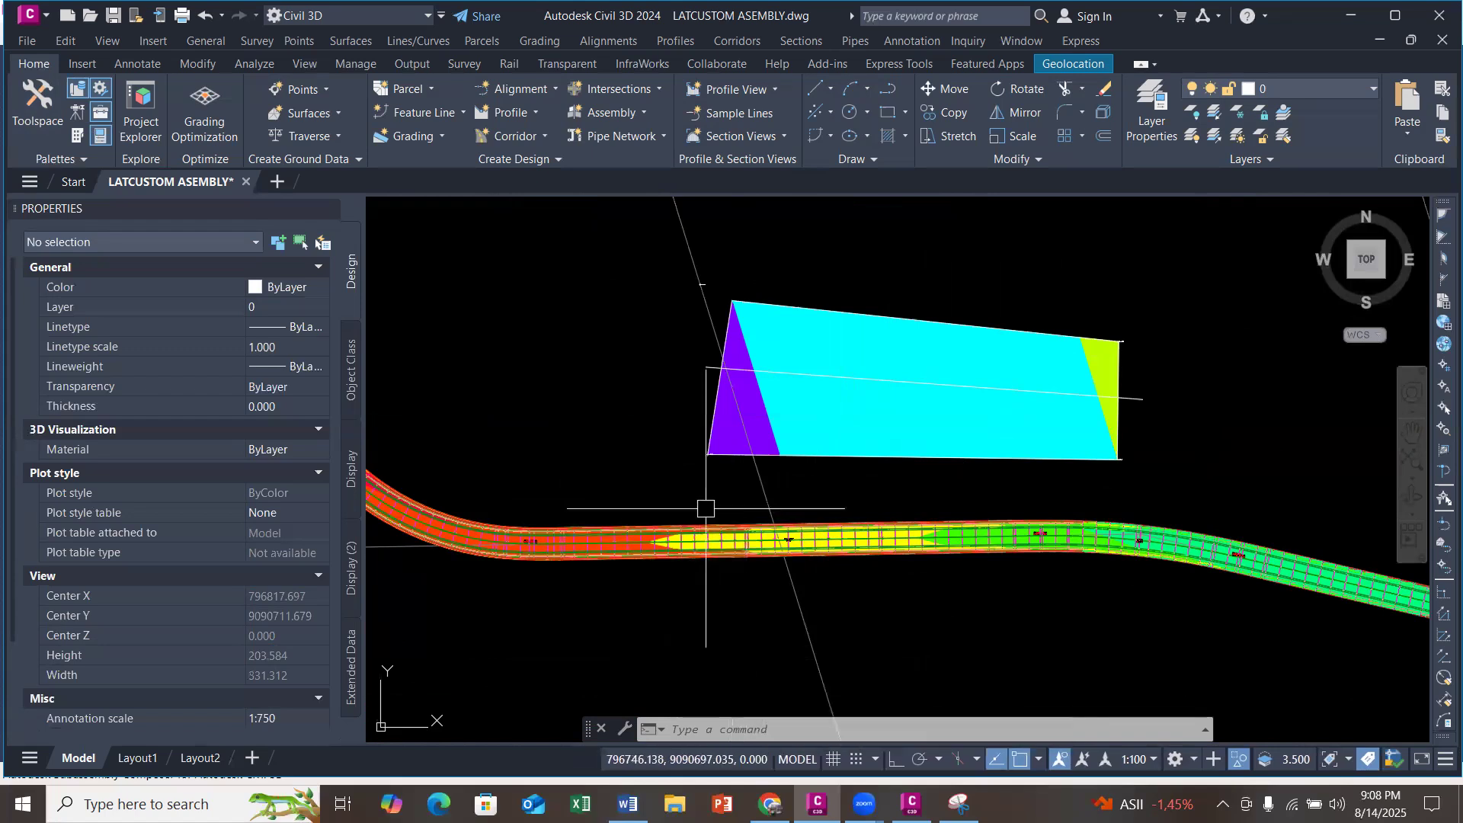
scroll(710, 455, "up", 5)
scroll(767, 426, "up", 5)
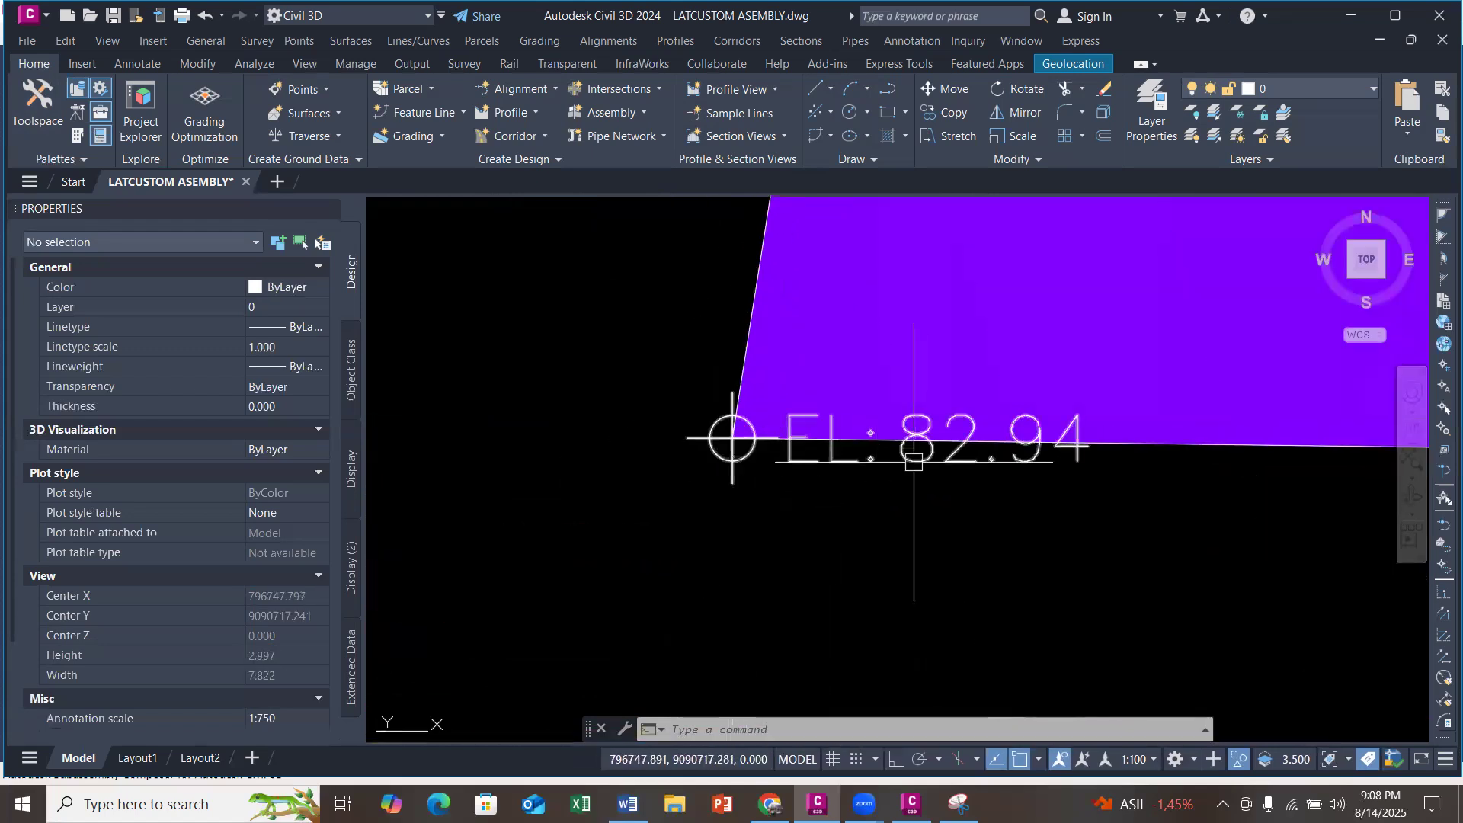
left_click(910, 438)
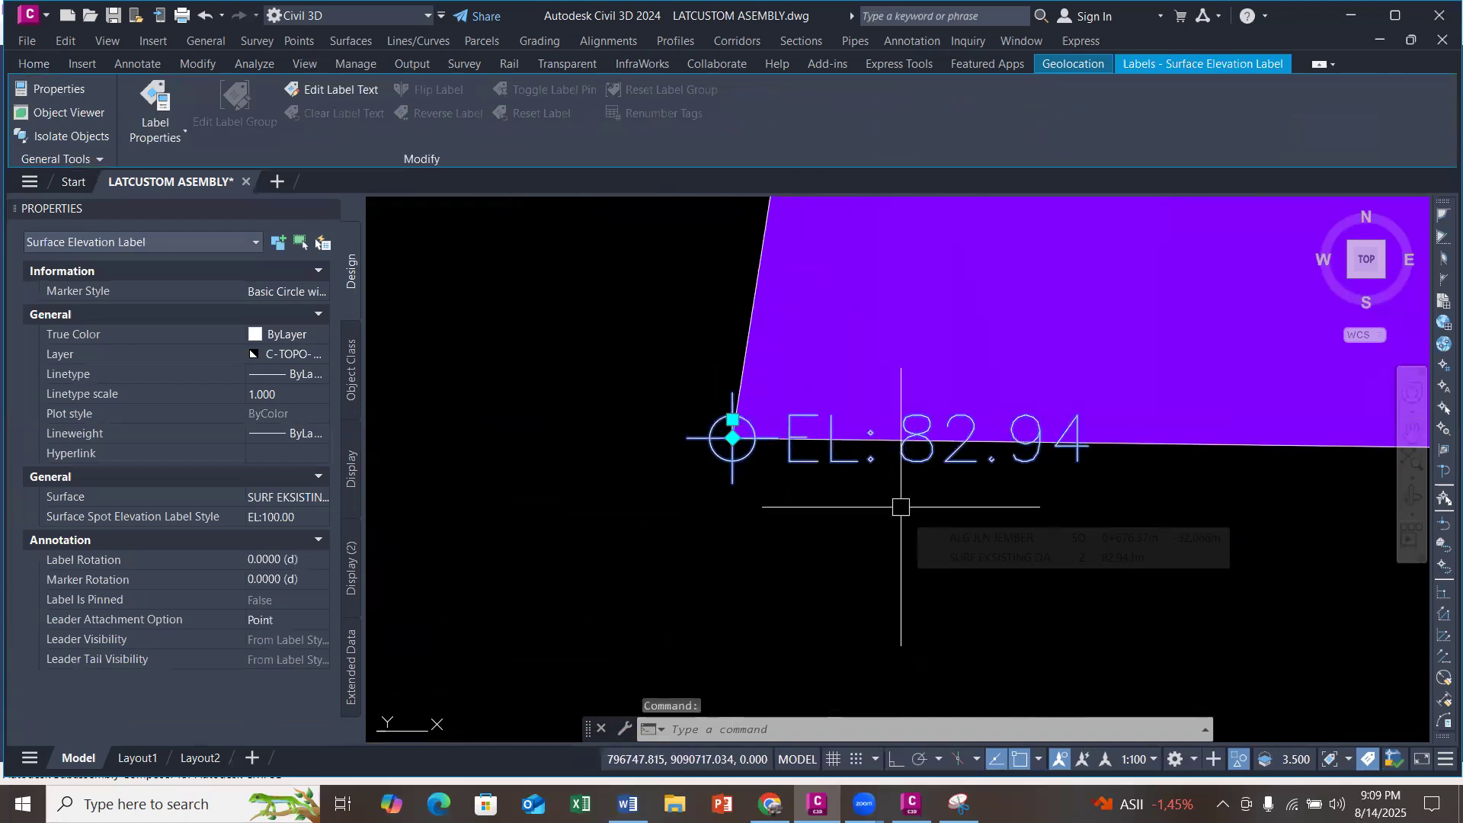
scroll(960, 569, "down", 4)
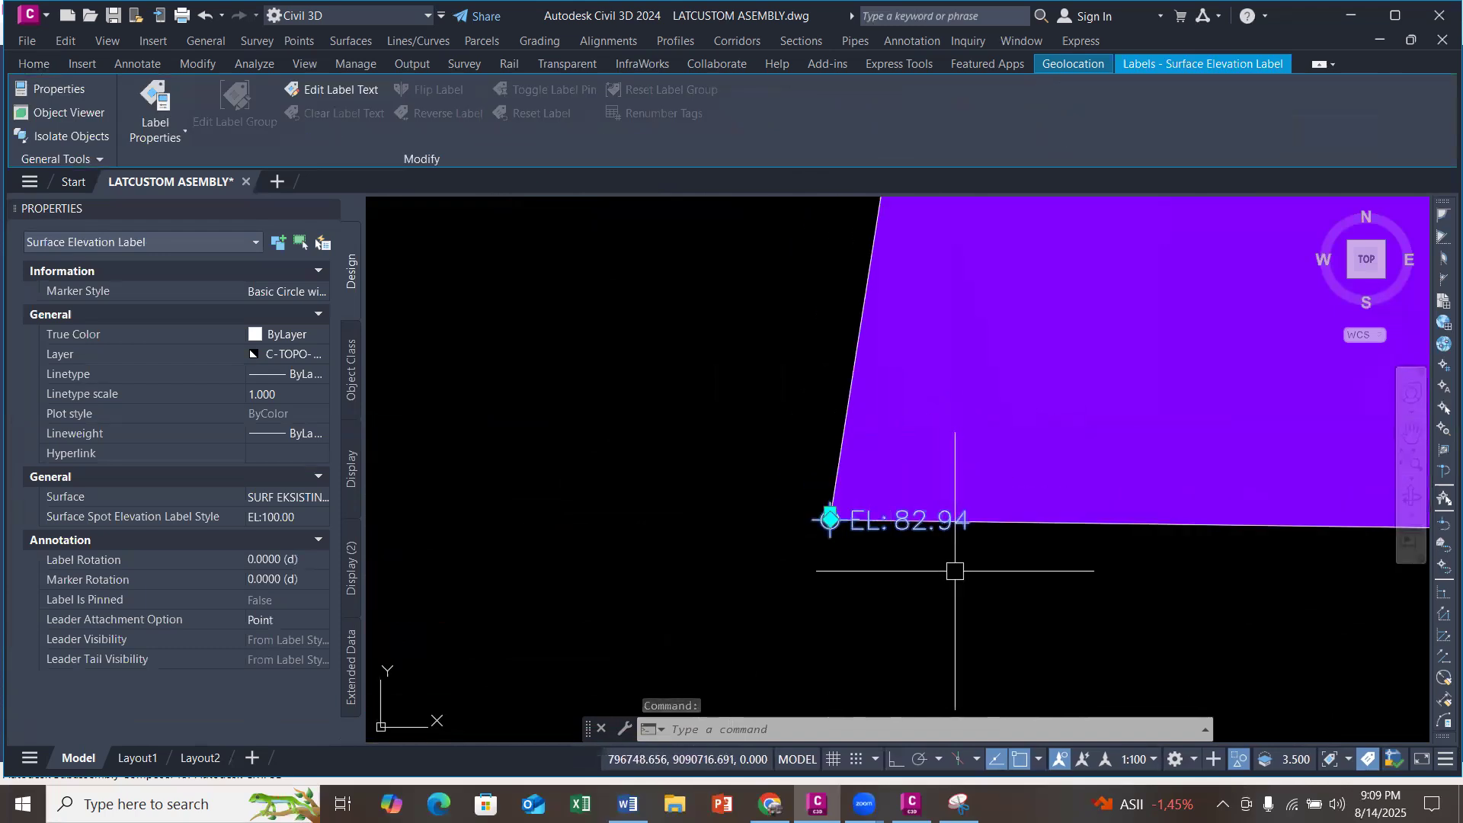
scroll(815, 488, "up", 5)
key("Escape")
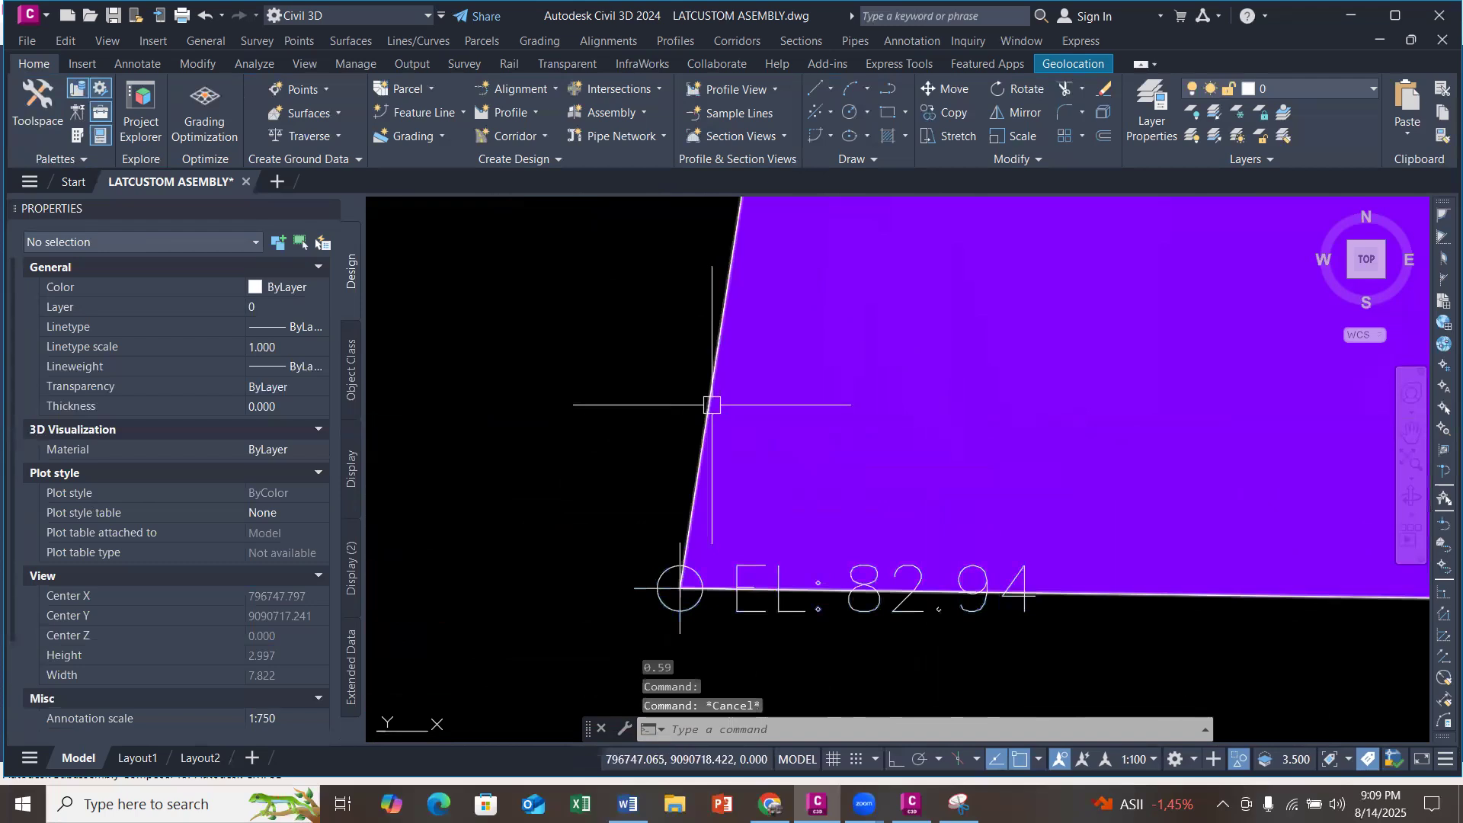
Step: Set the rest-area boundary polyline's elevation to 83.2 and close its properties
left_click(712, 404)
left_click(284, 653)
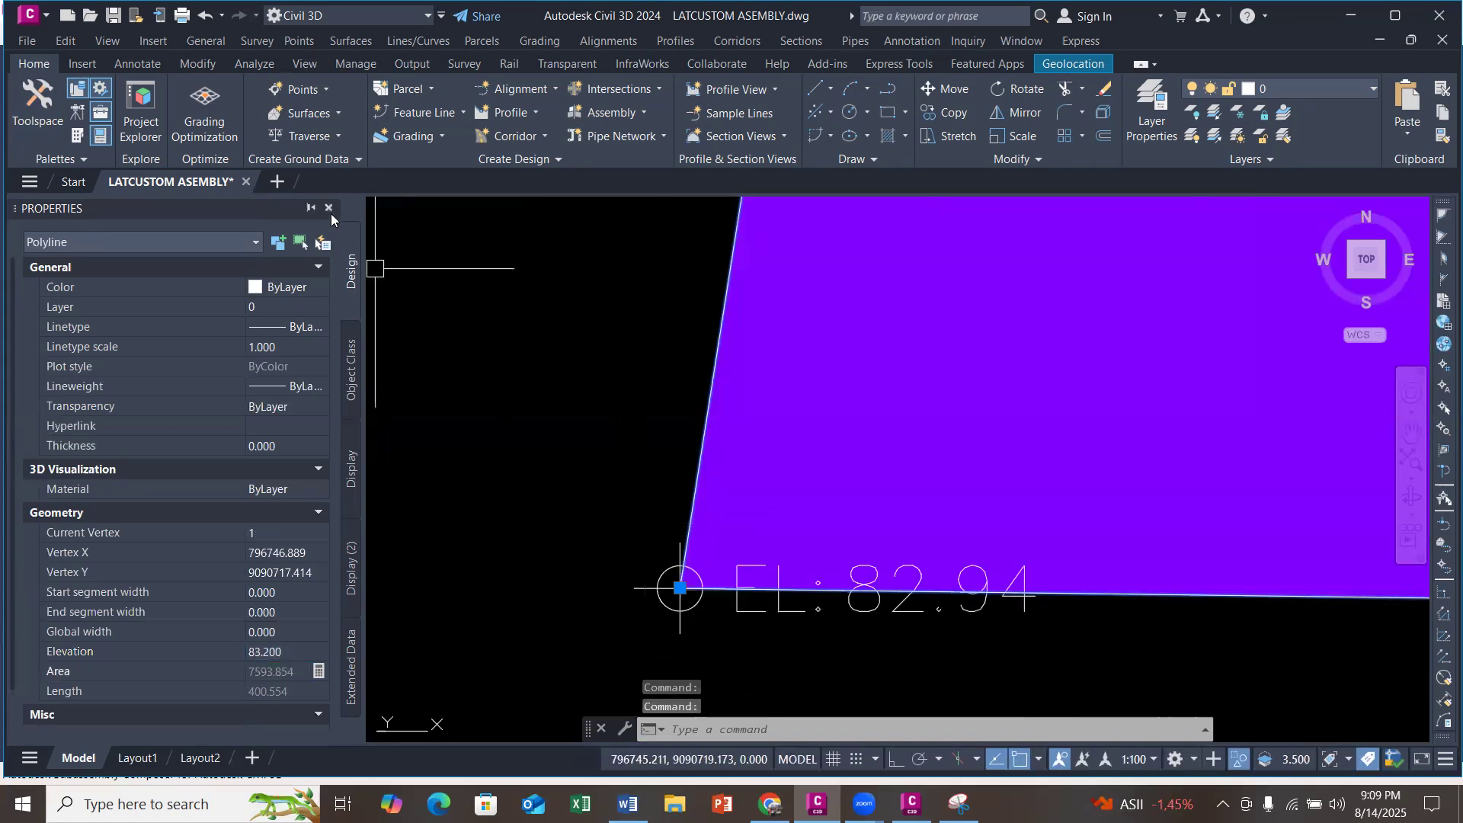
left_click(329, 208)
Step: Rebuild the SURF LAHAN REST AREA surface and the dependent SURF VOLUME LAHAN REST REA volume surface
scroll(572, 506, "down", 6)
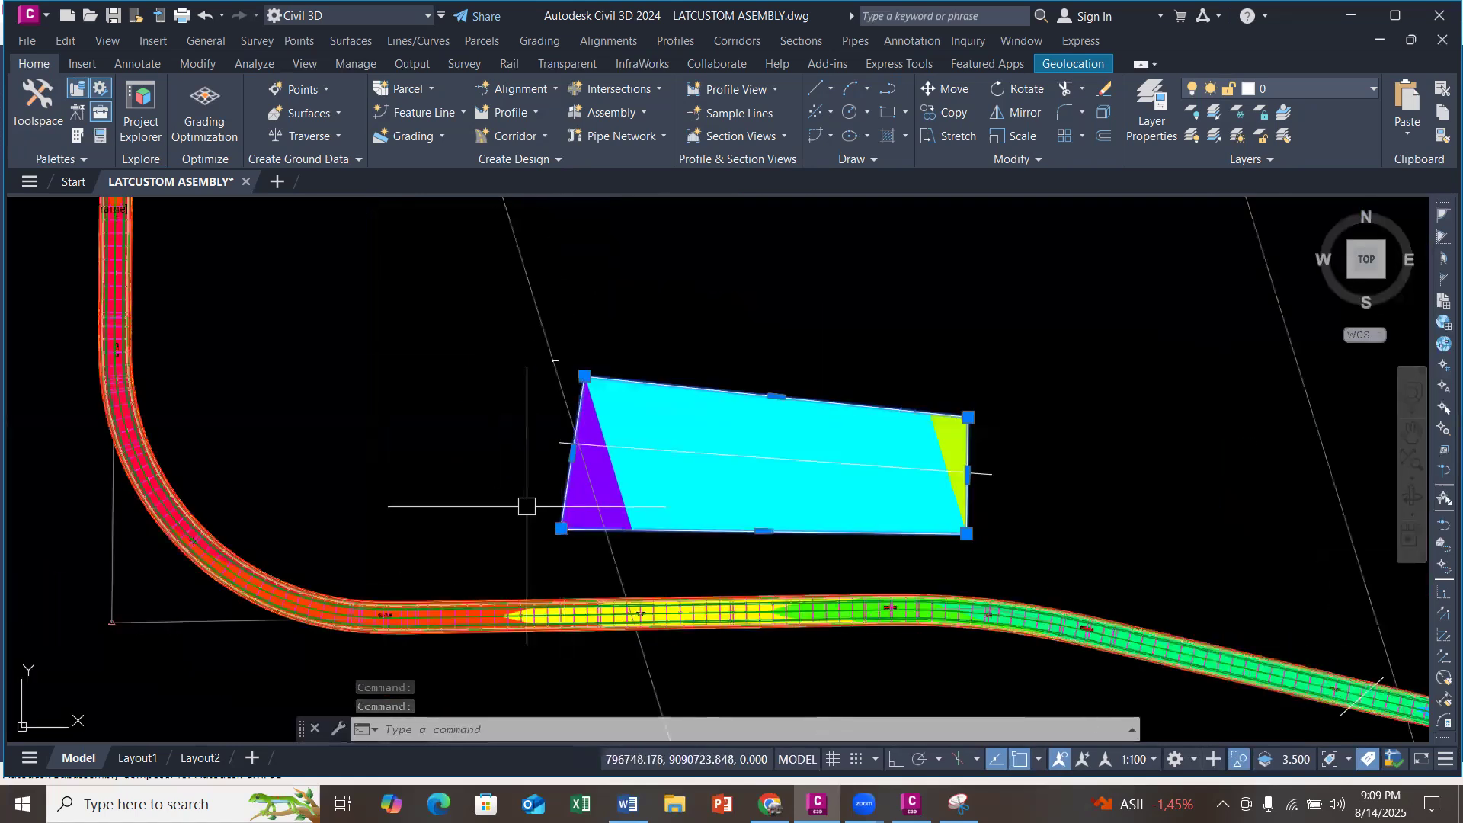
scroll(526, 506, "down", 8)
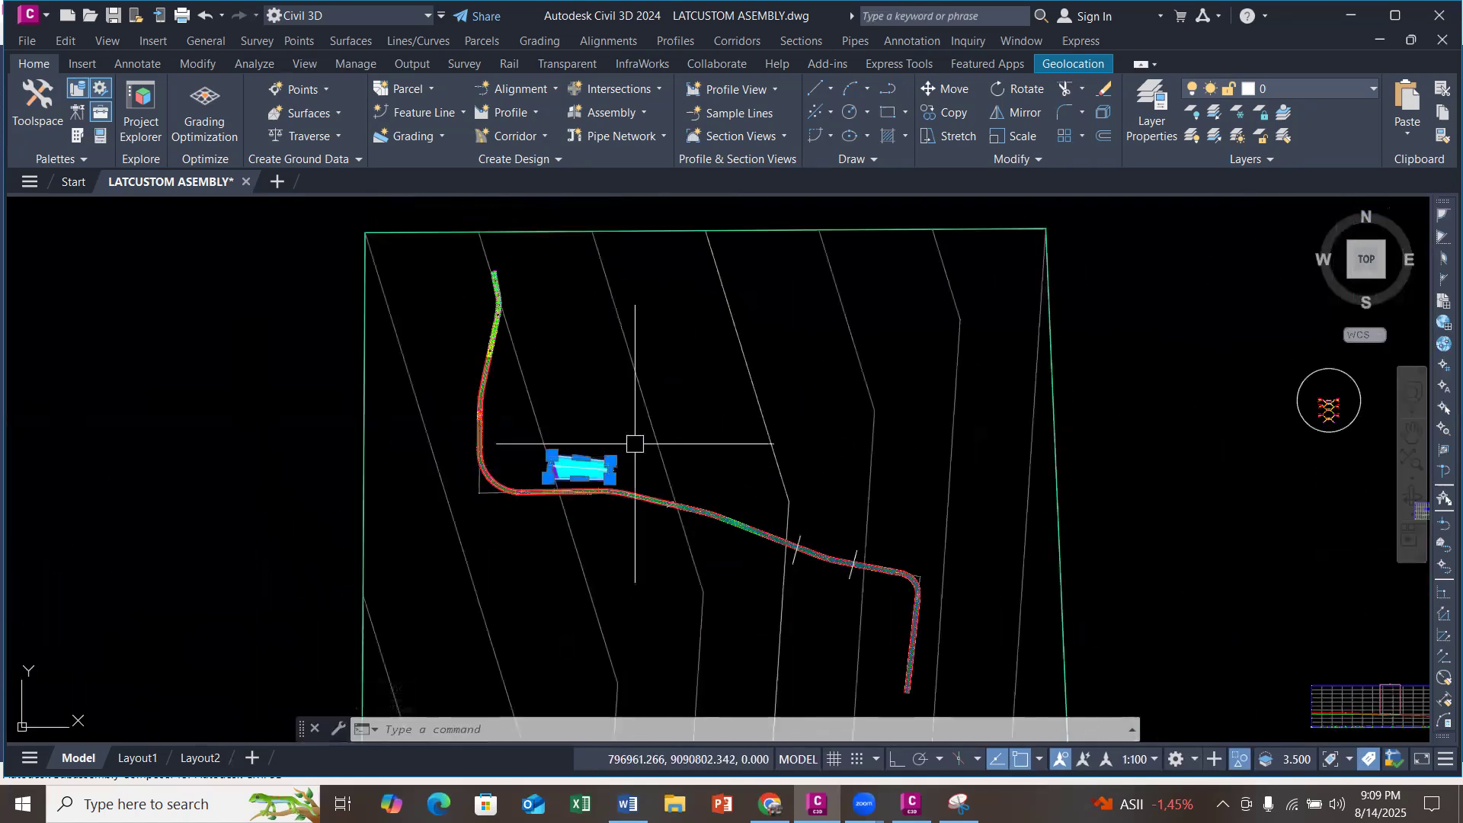
scroll(548, 476, "up", 6)
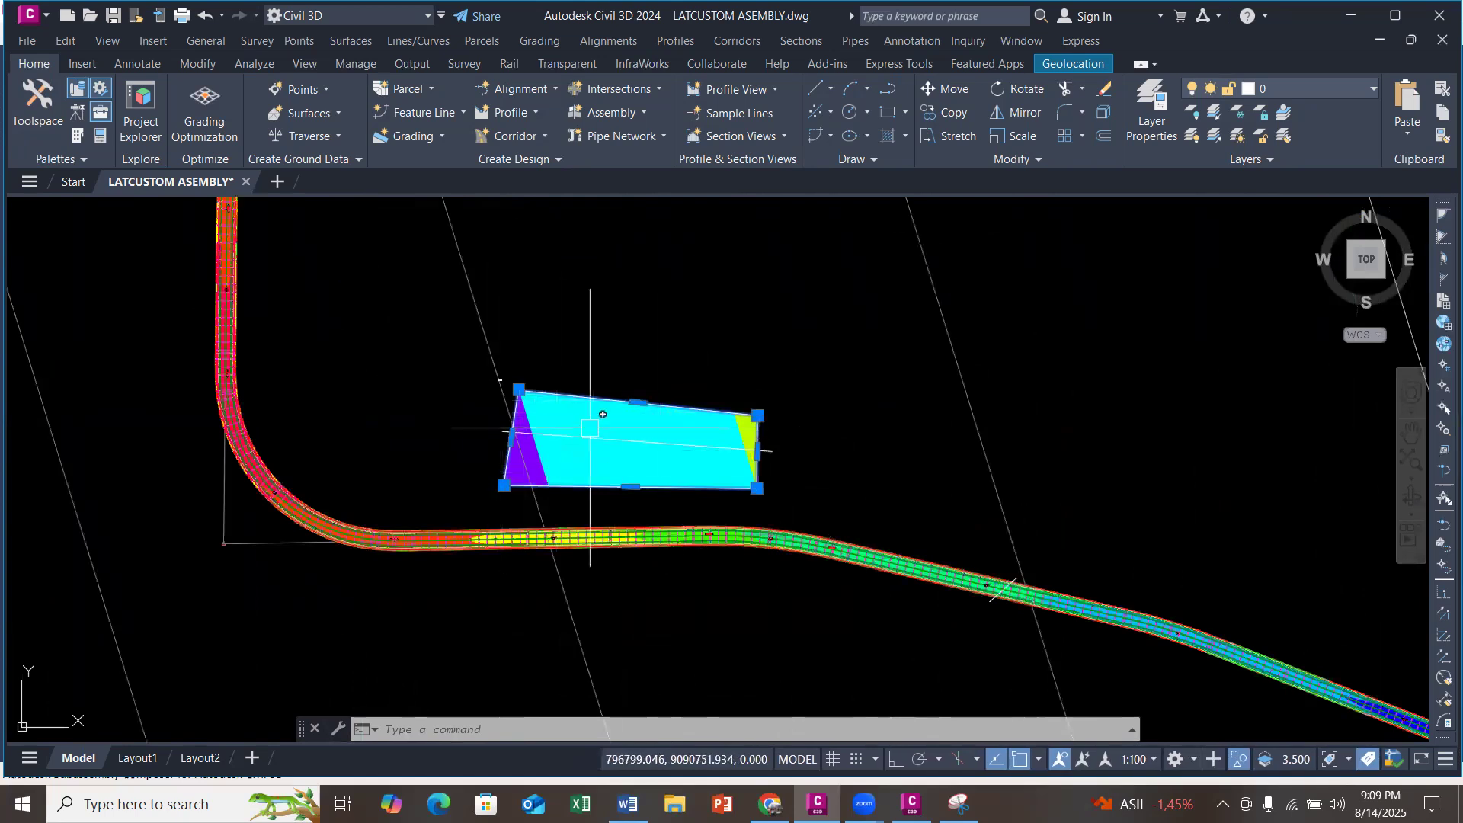
scroll(534, 404, "down", 5)
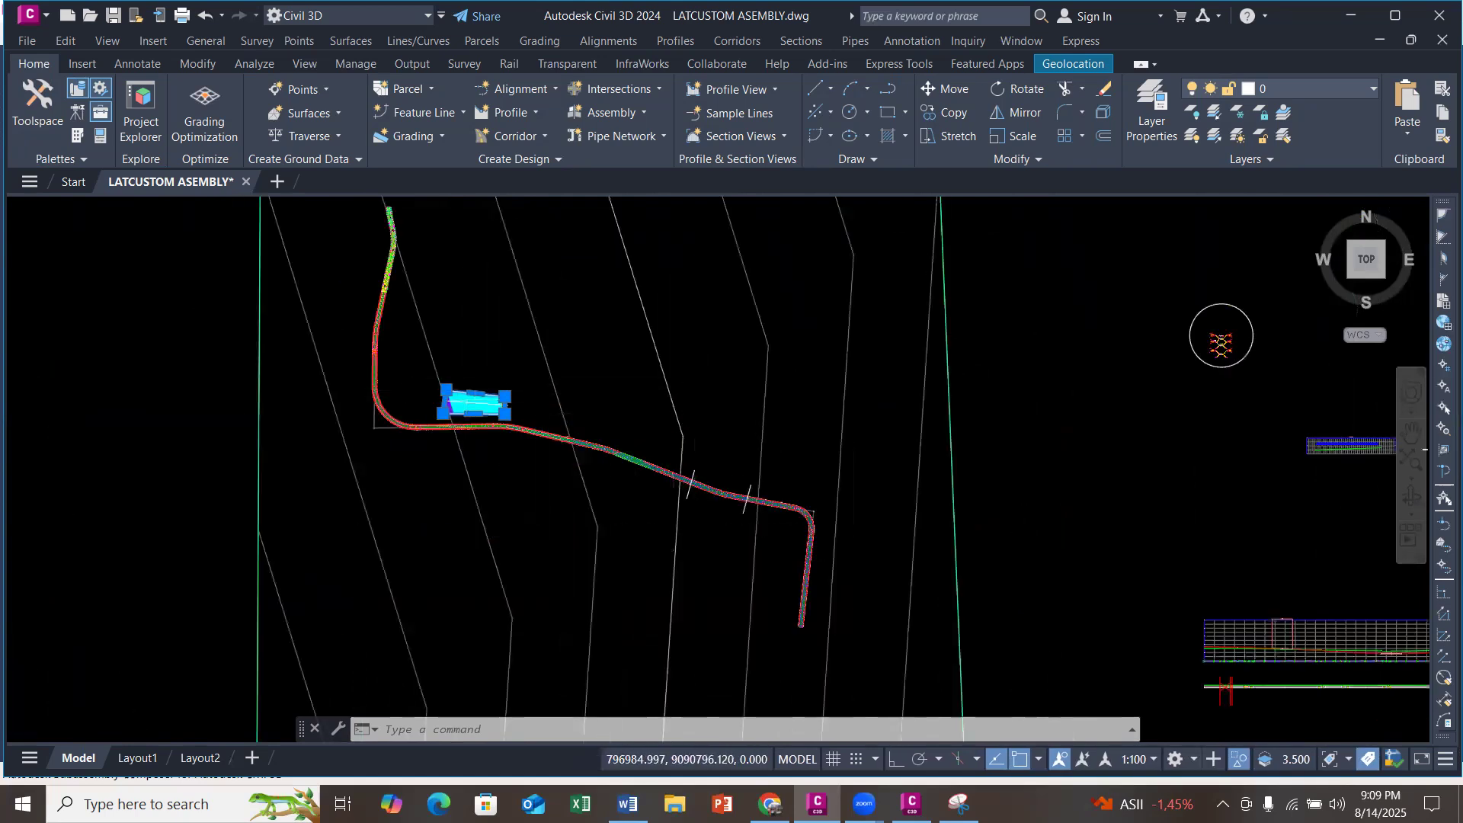
scroll(523, 393, "down", 2)
left_click(42, 133)
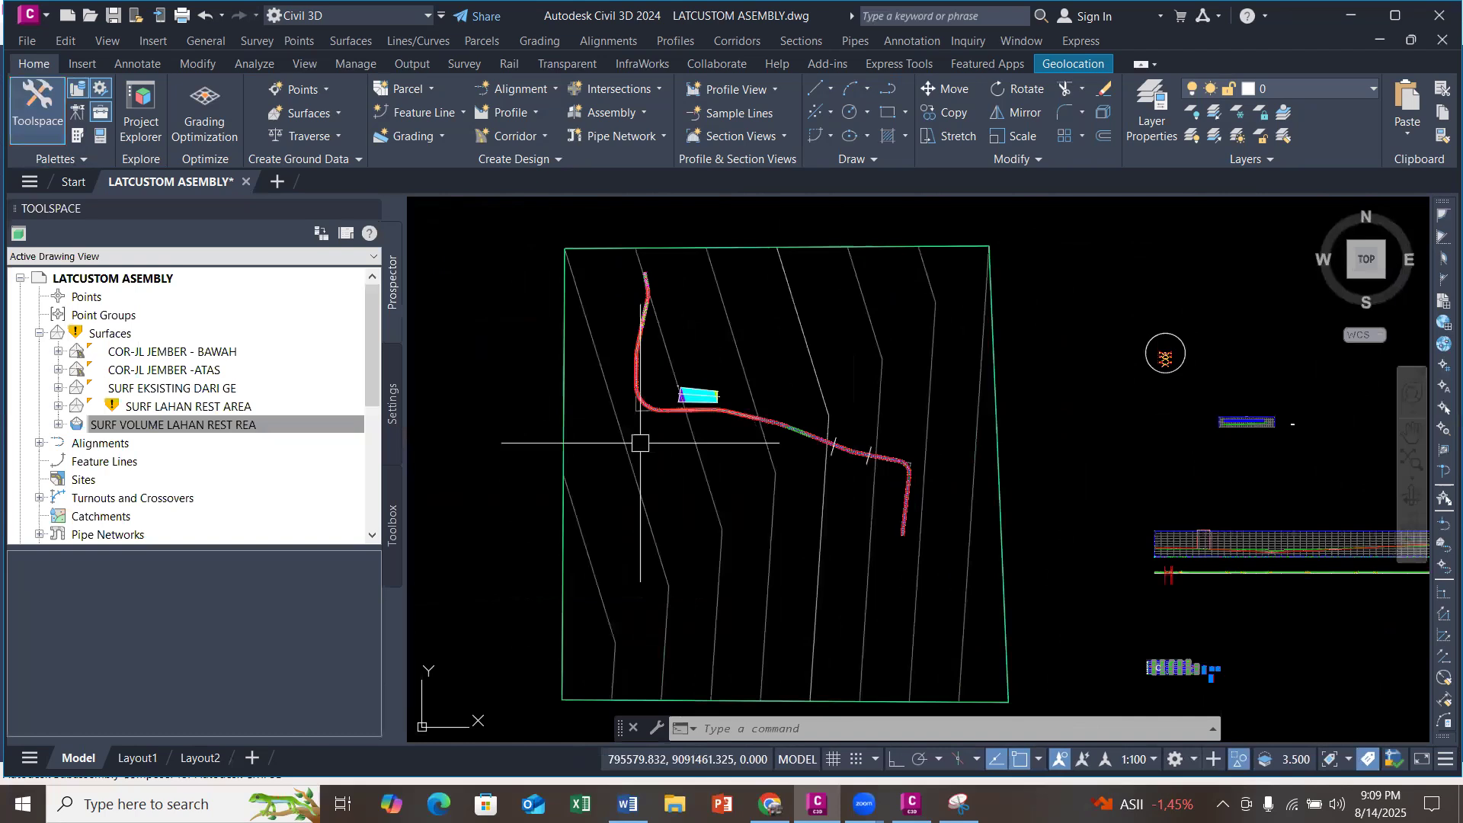
left_click(293, 428)
right_click(216, 409)
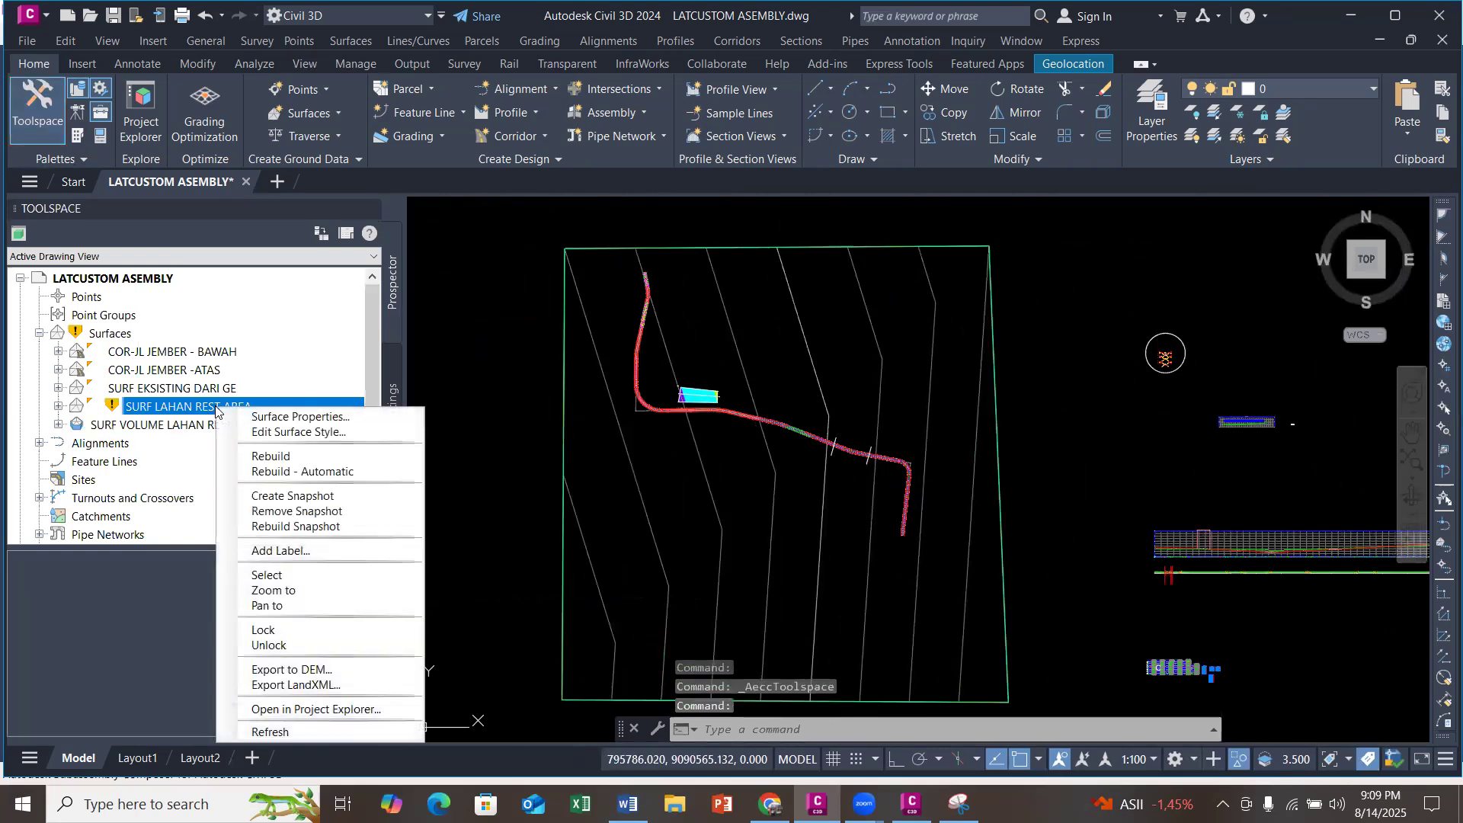
left_click(271, 457)
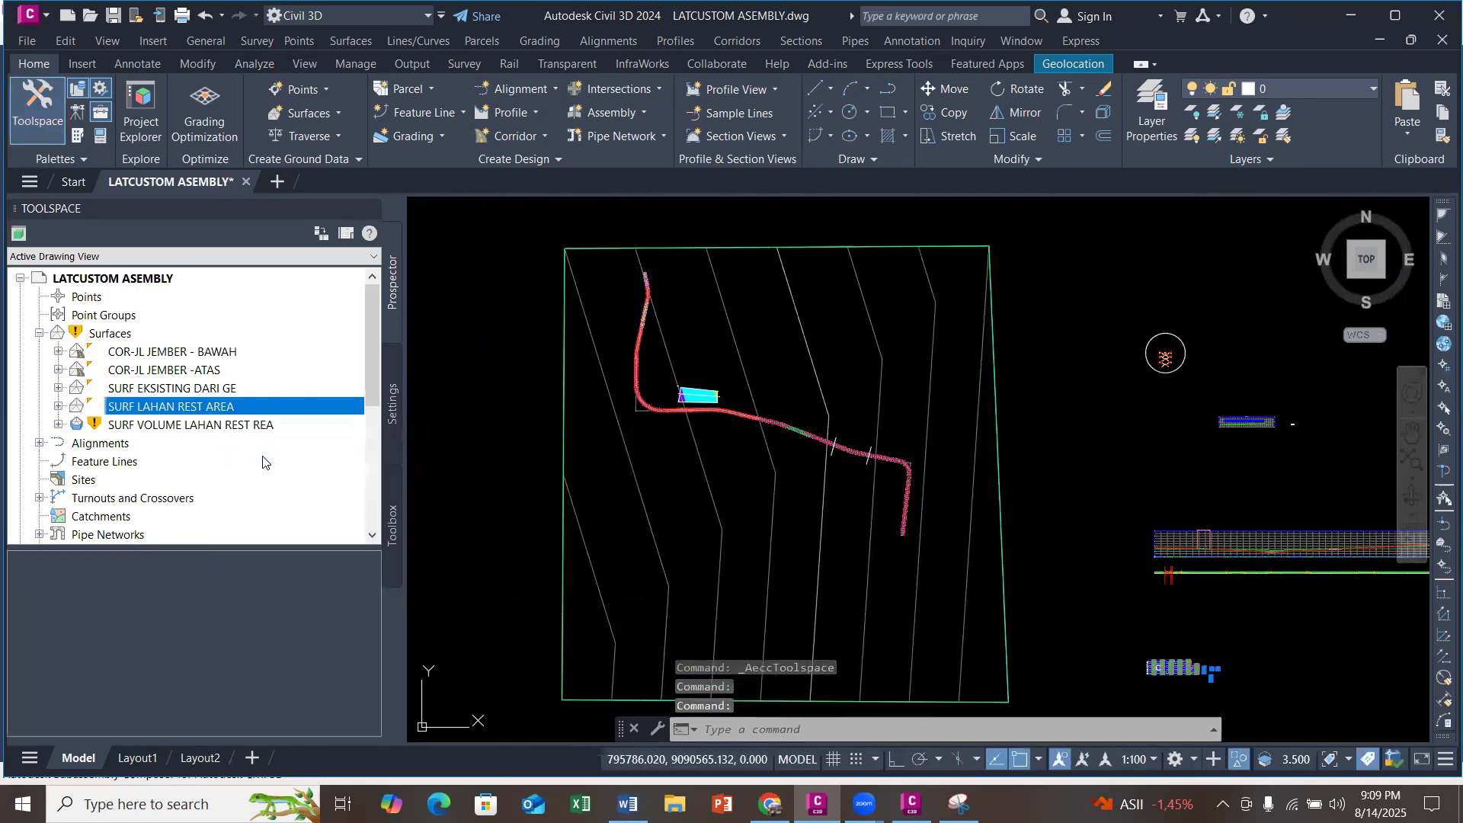
right_click(245, 425)
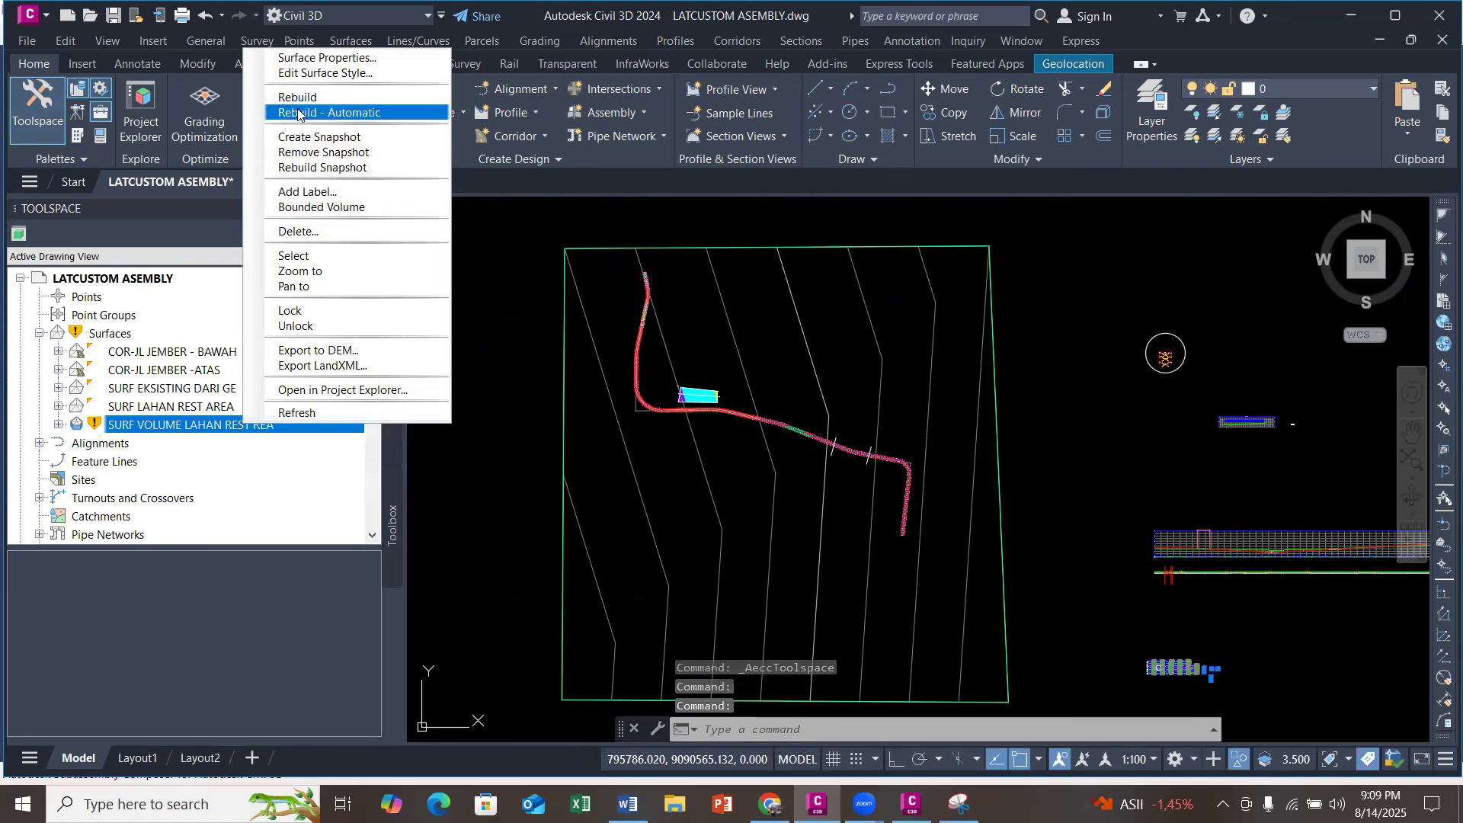
left_click(307, 96)
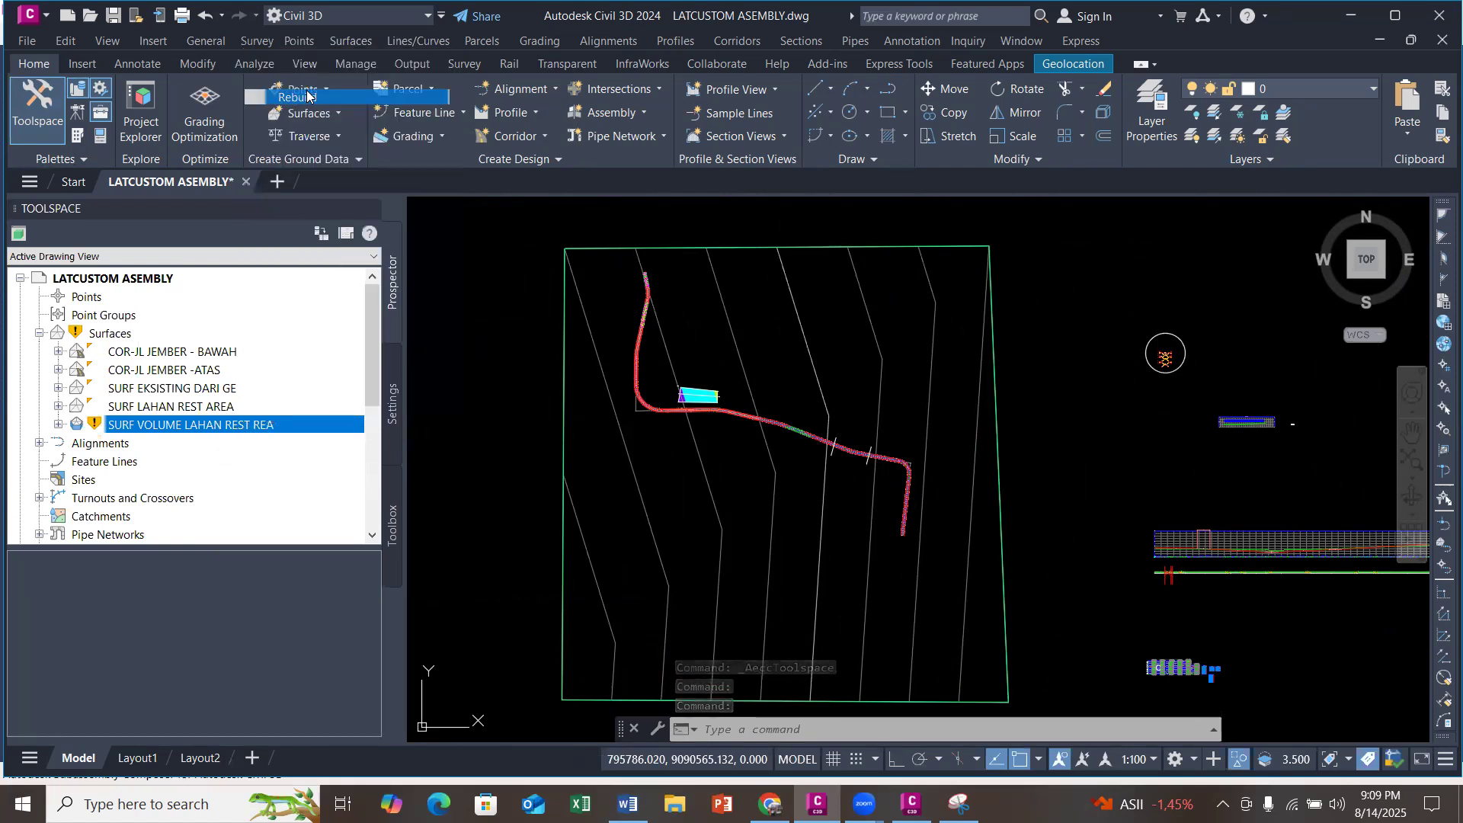
Step: Examine the rebuilt design line in the rest-area profile view and the Volume statistics of SURF VOLUME LAHAN REST REA
scroll(1204, 426, "up", 3)
scroll(1204, 426, "up", 7)
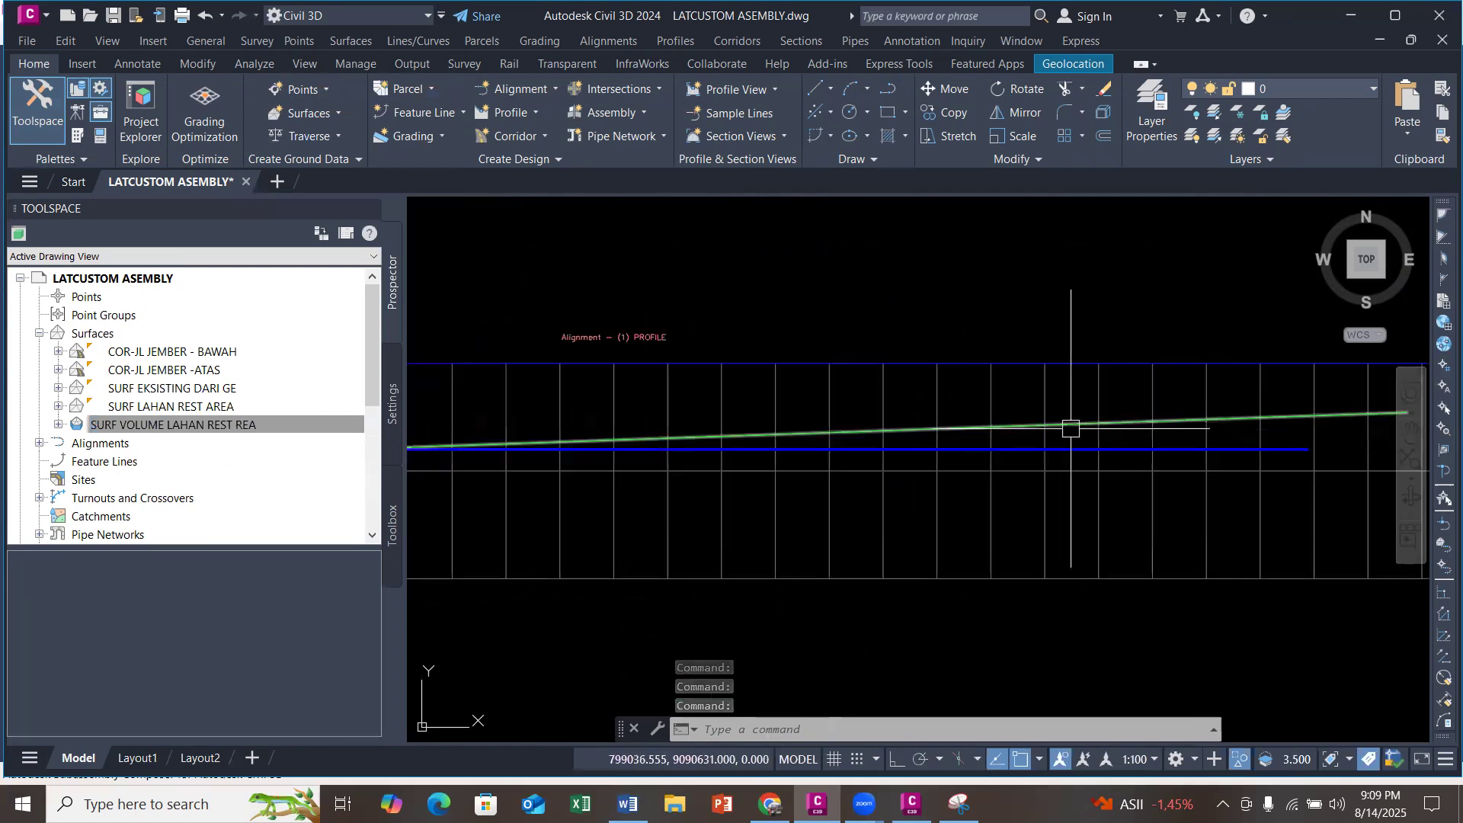
scroll(1067, 424, "down", 5)
scroll(752, 432, "down", 2)
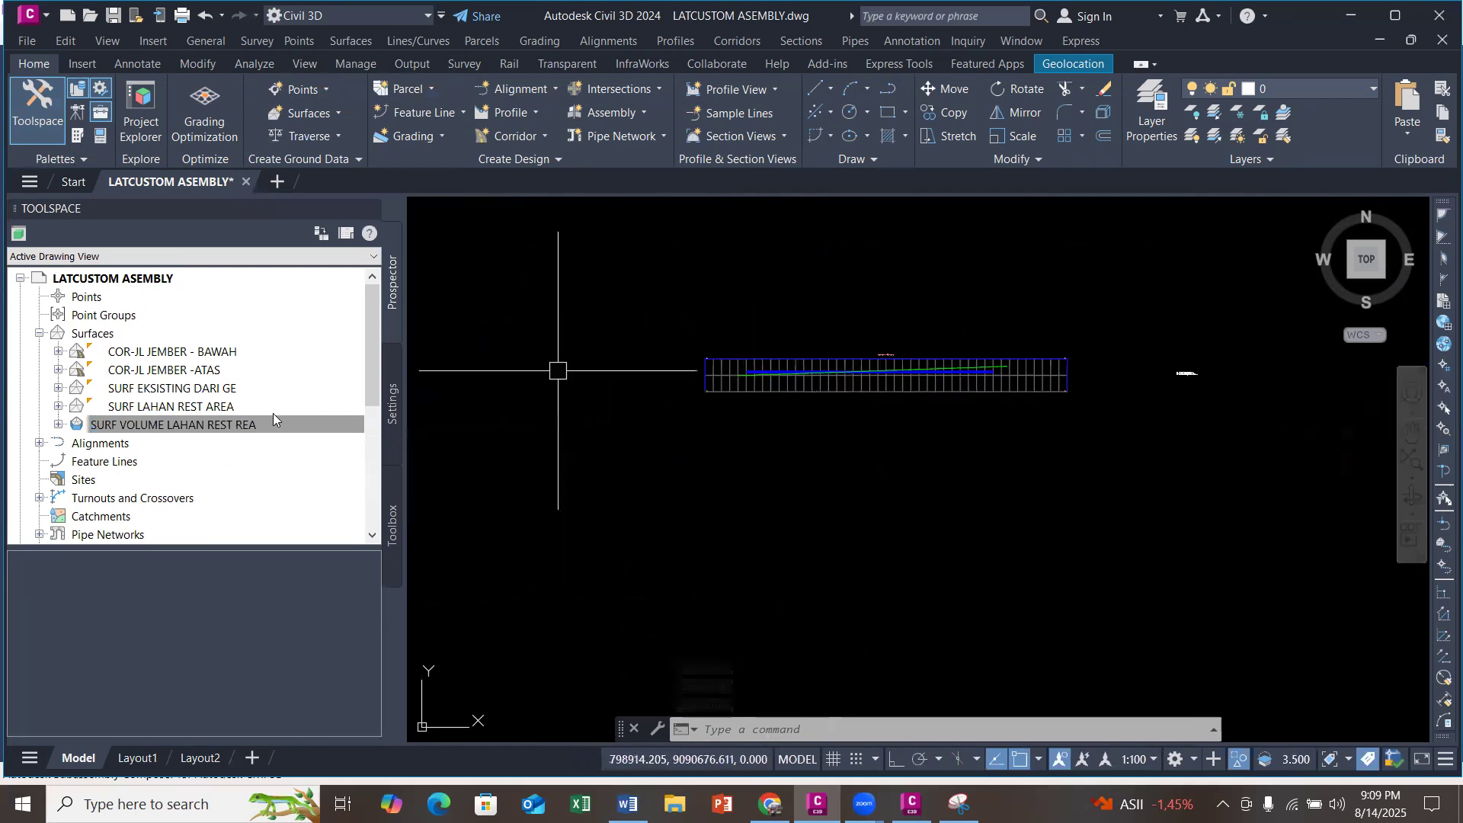
left_click(228, 426)
right_click(229, 427)
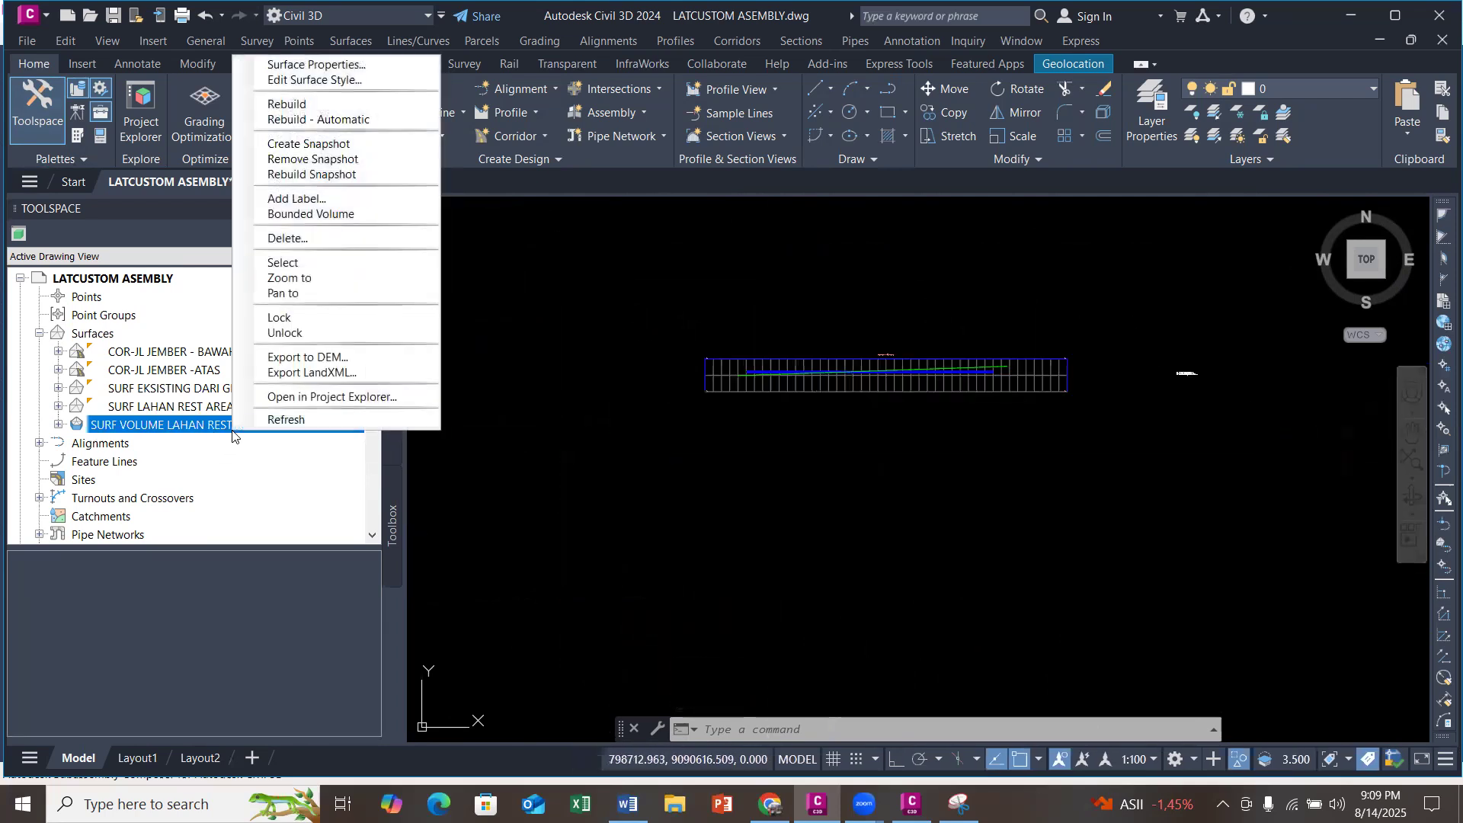
left_click(316, 64)
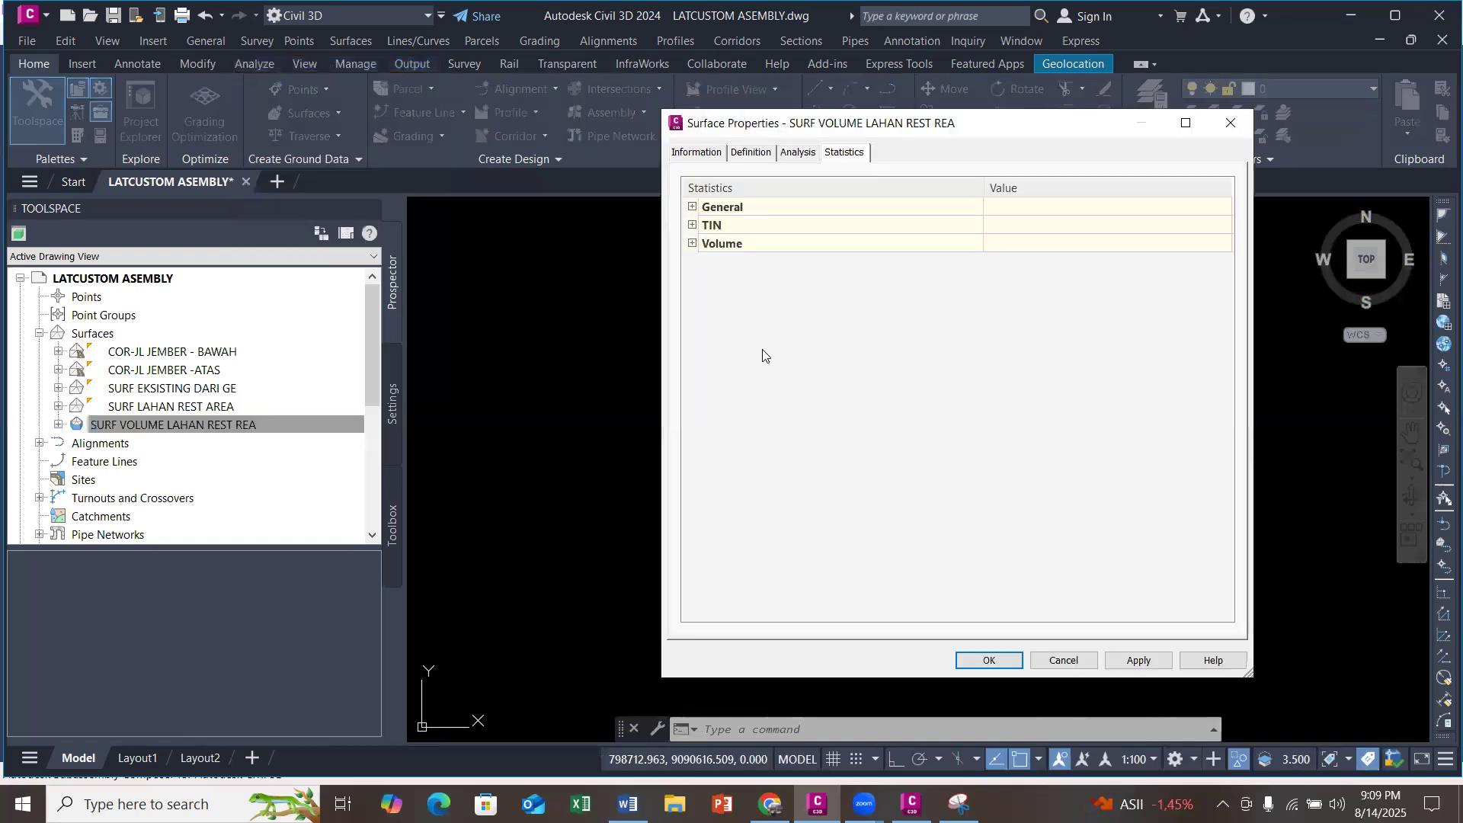
left_click(693, 244)
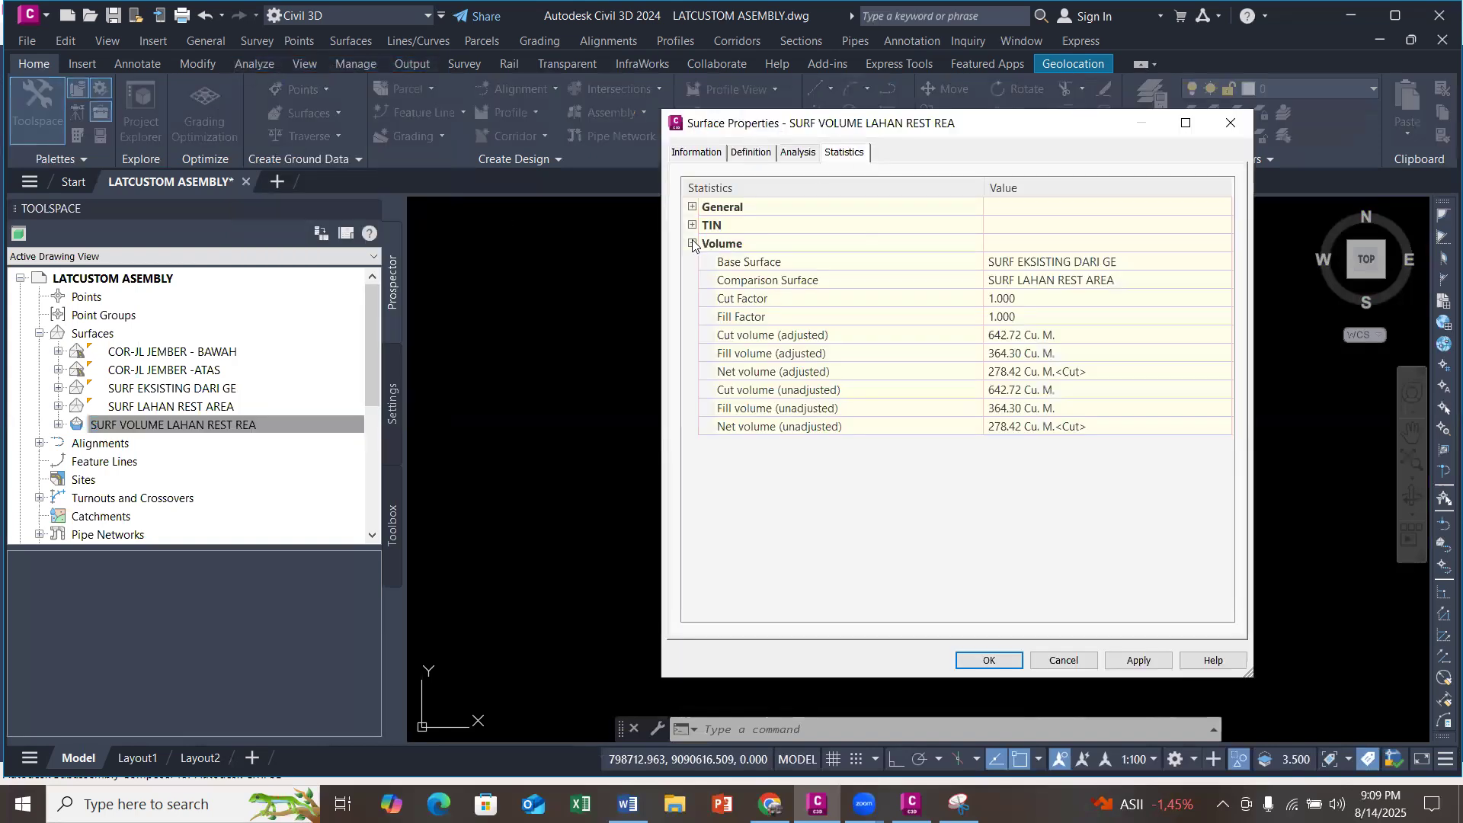
left_click(823, 392)
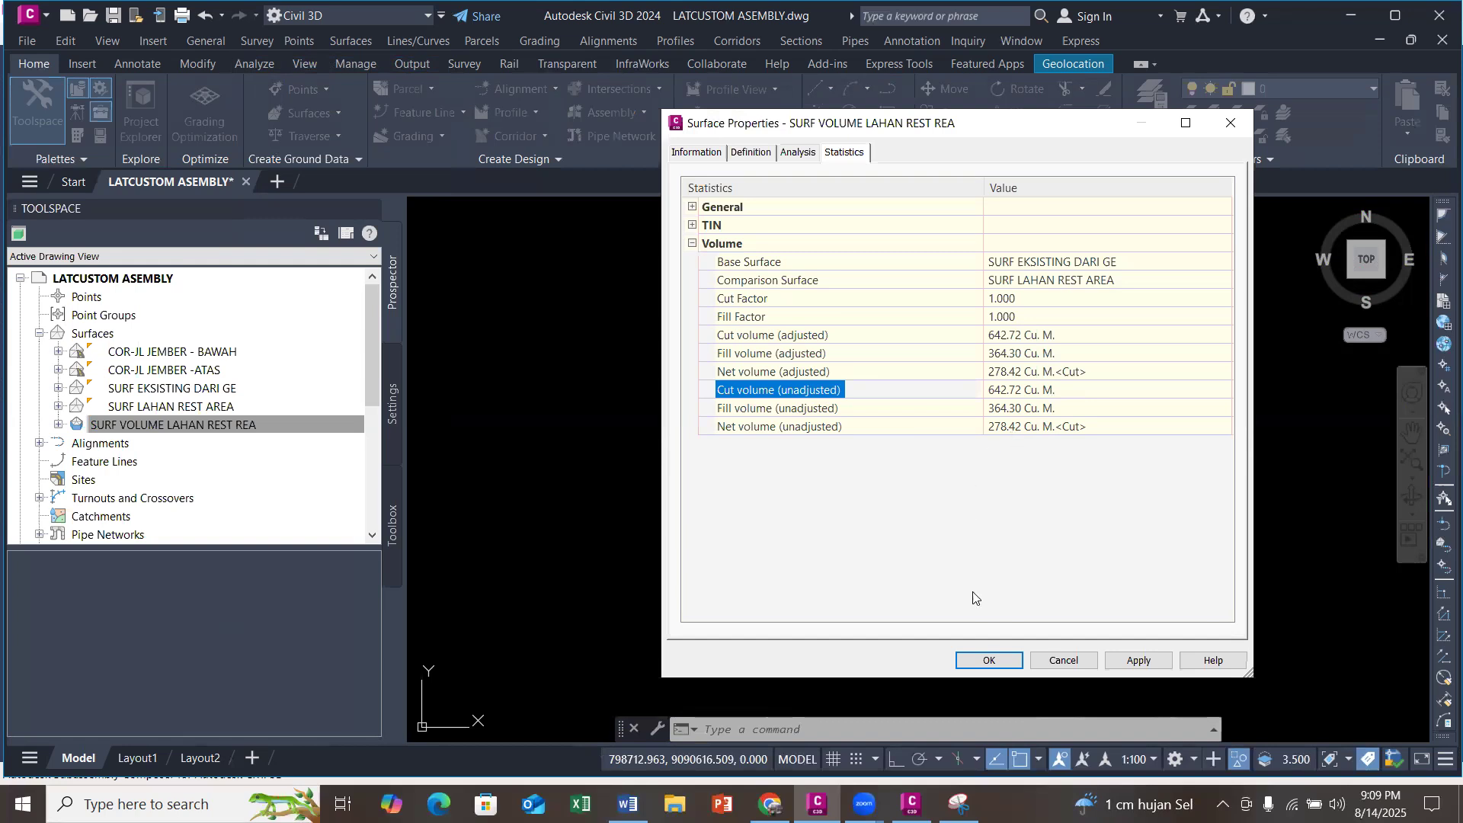
left_click(989, 660)
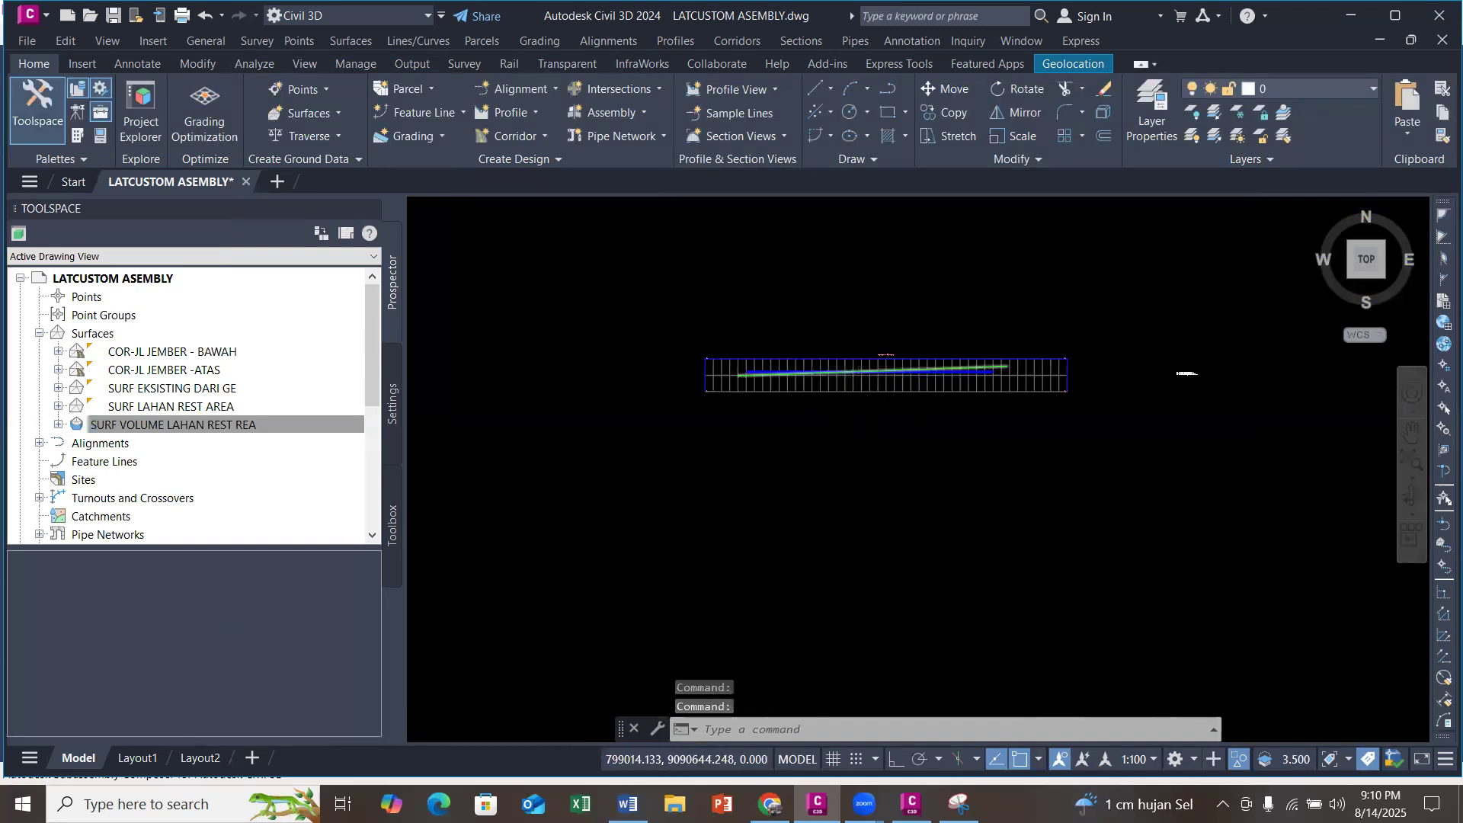
Step: Paste the copied volume surface statistics as text beside the rest-area profile view, just above the earlier volume note, and clear the selection
key("Escape")
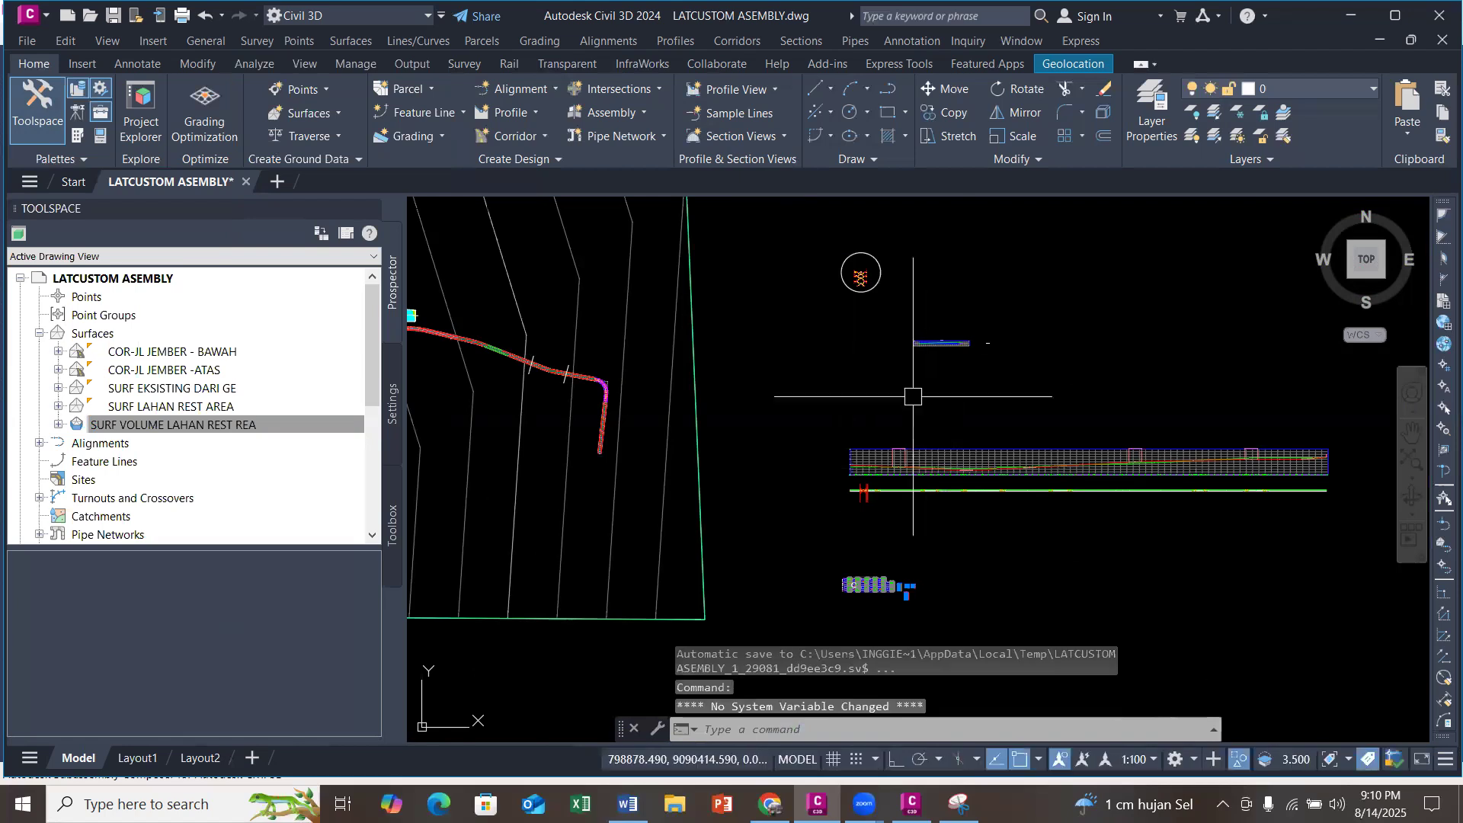
scroll(983, 335, "up", 2)
key("ctrl+v")
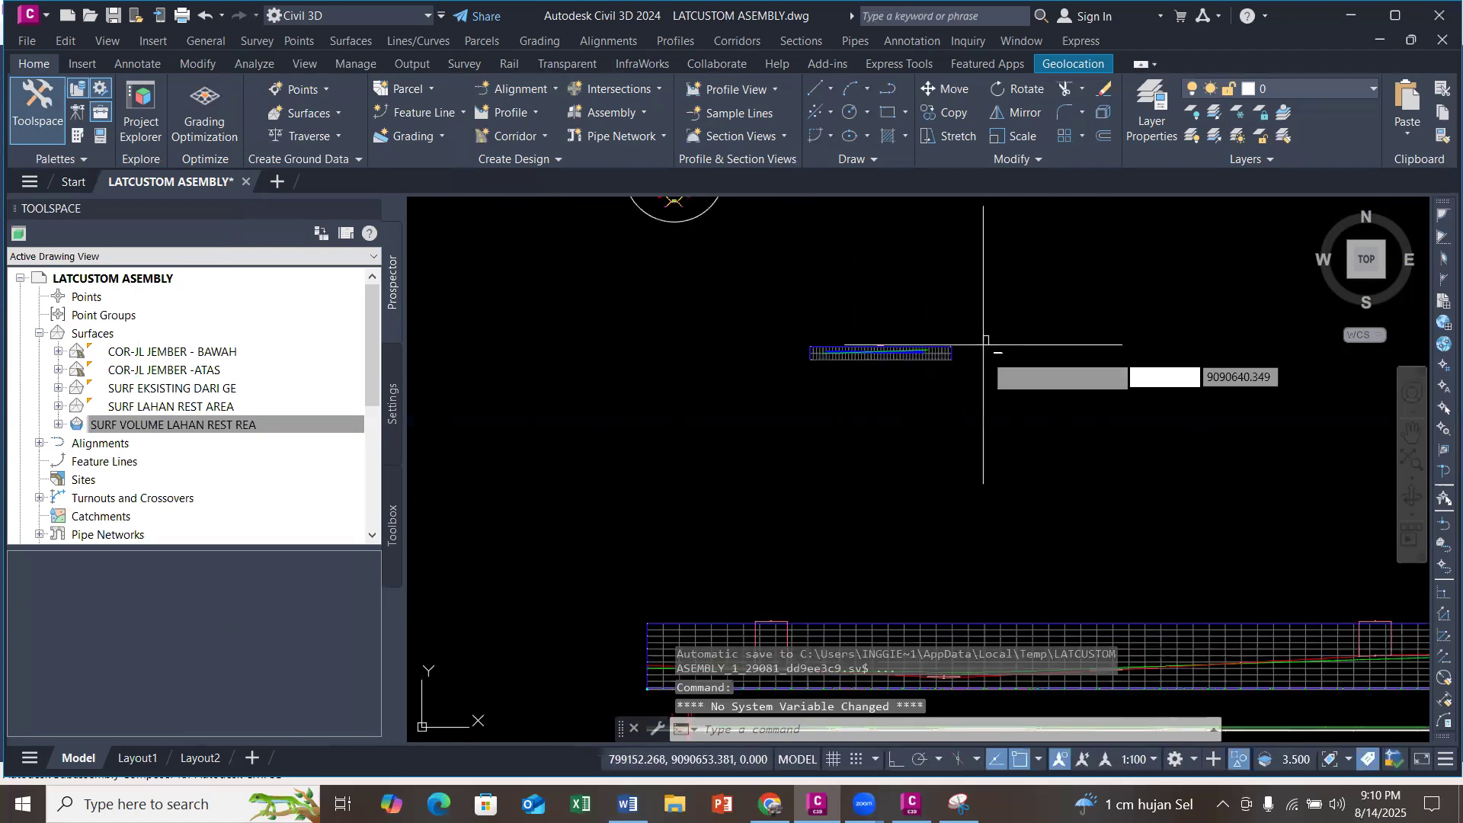
scroll(925, 328, "down", 2)
scroll(911, 463, "up", 2)
left_click(834, 495)
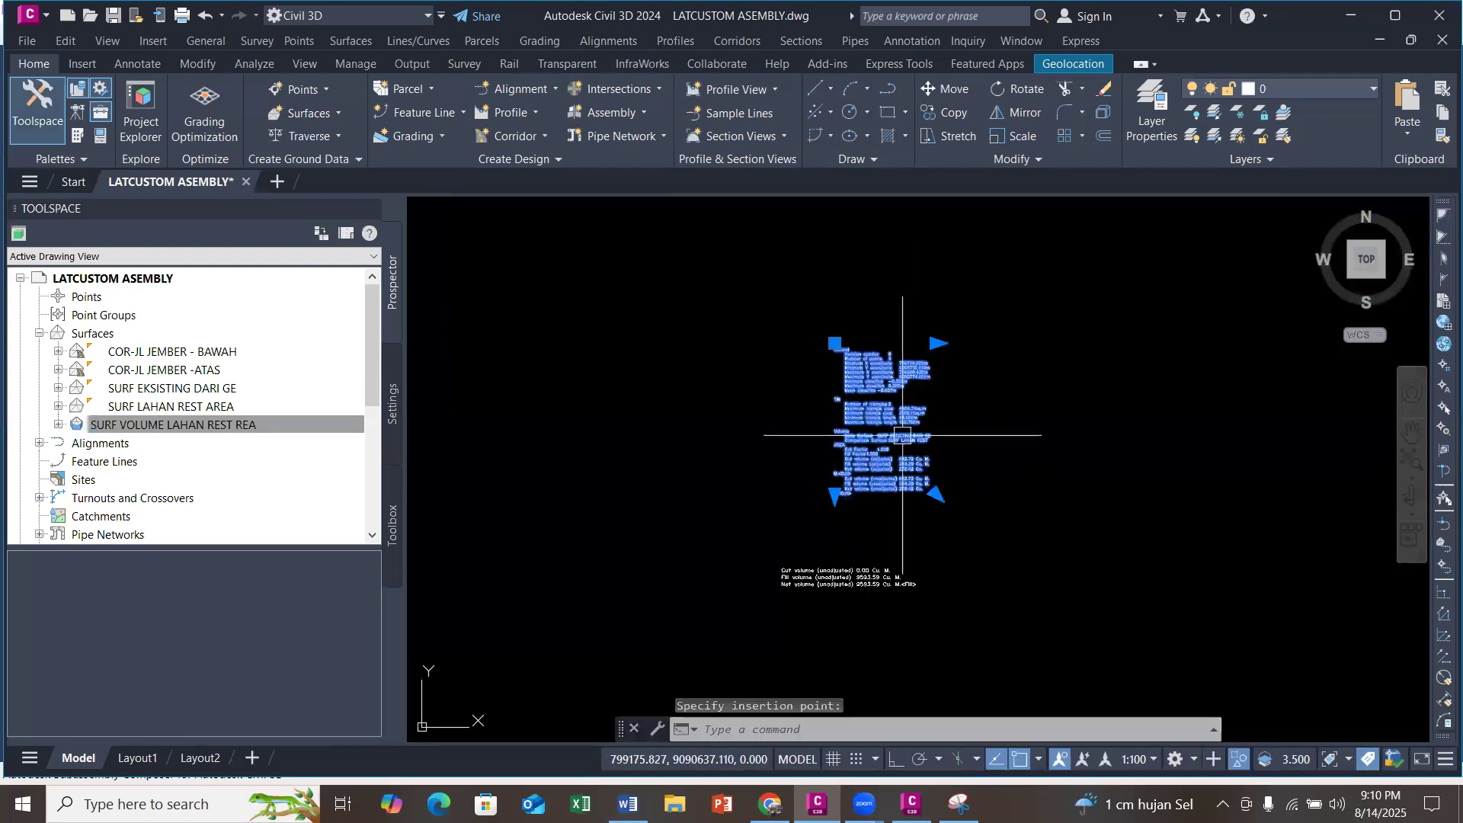
left_click(937, 343)
key("Escape")
Step: Trim the pasted statistics text to its General heading and the unadjusted cut, fill and net volume lines
type("ed")
key("Return")
left_click(923, 429)
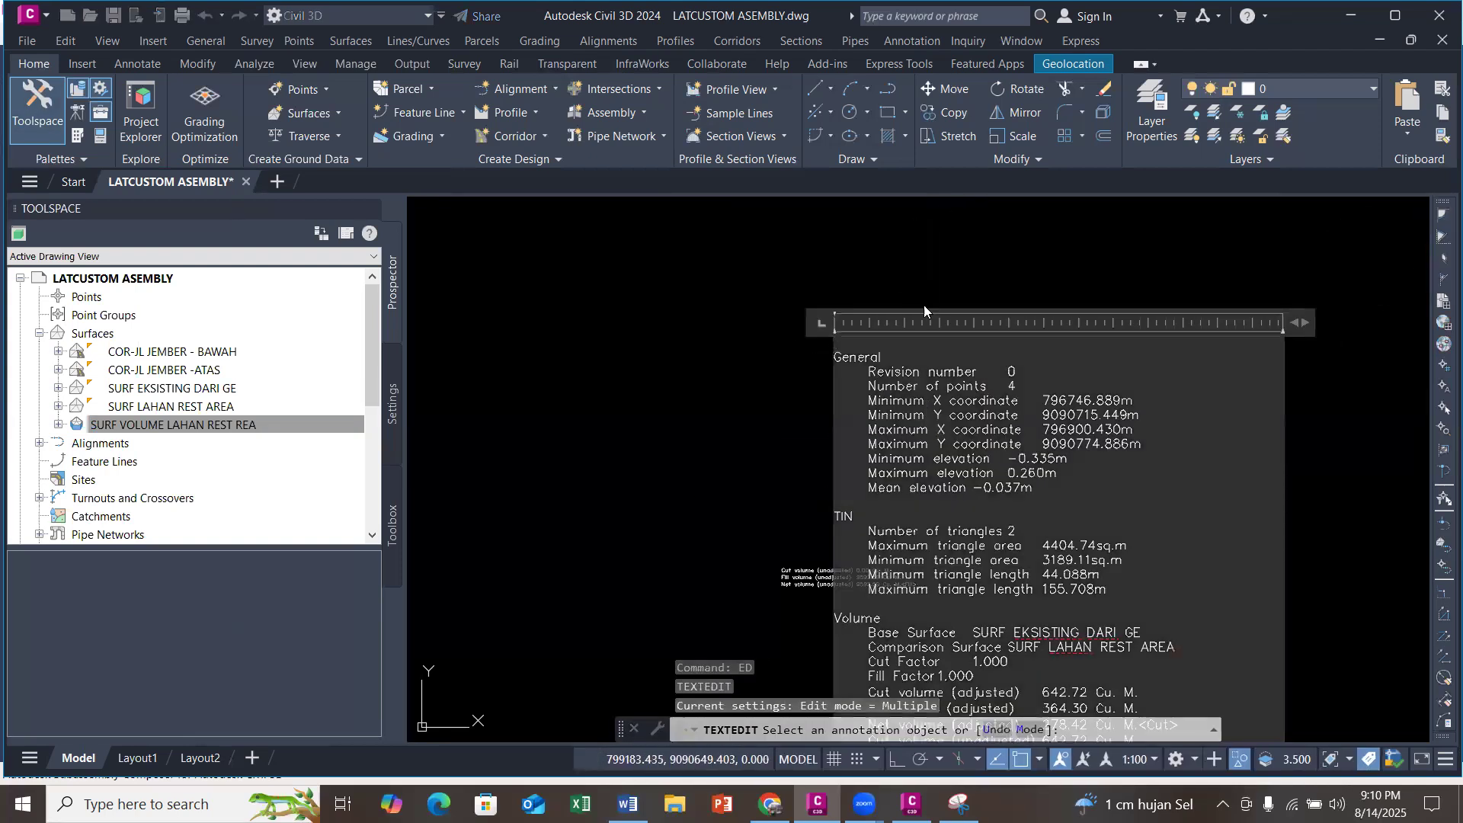
scroll(878, 201, "down", 2)
scroll(955, 392, "up", 2)
scroll(1050, 597, "down", 2)
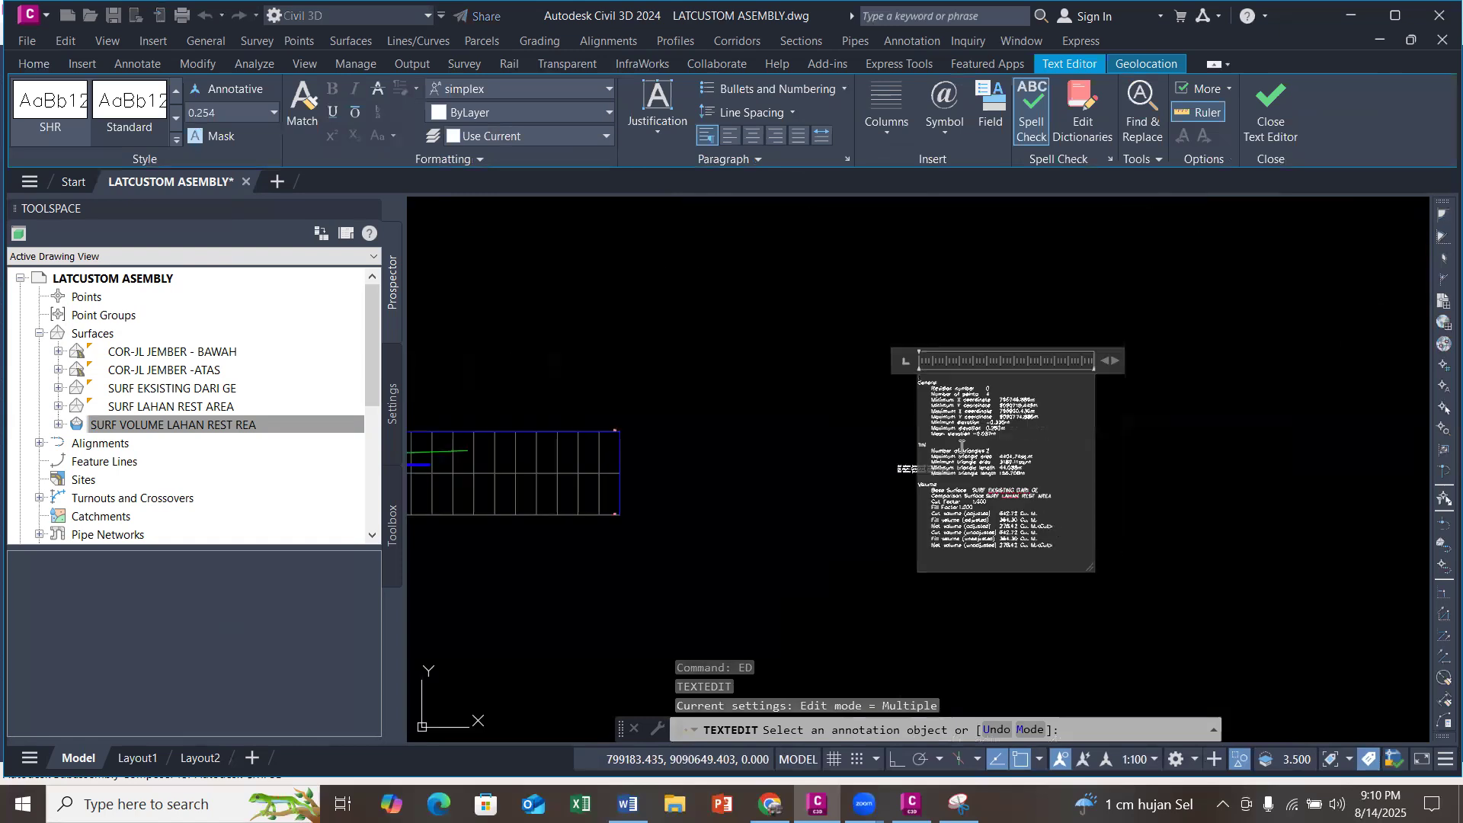
left_click_drag(1054, 526, 914, 391)
key("Delete")
left_click(1088, 329)
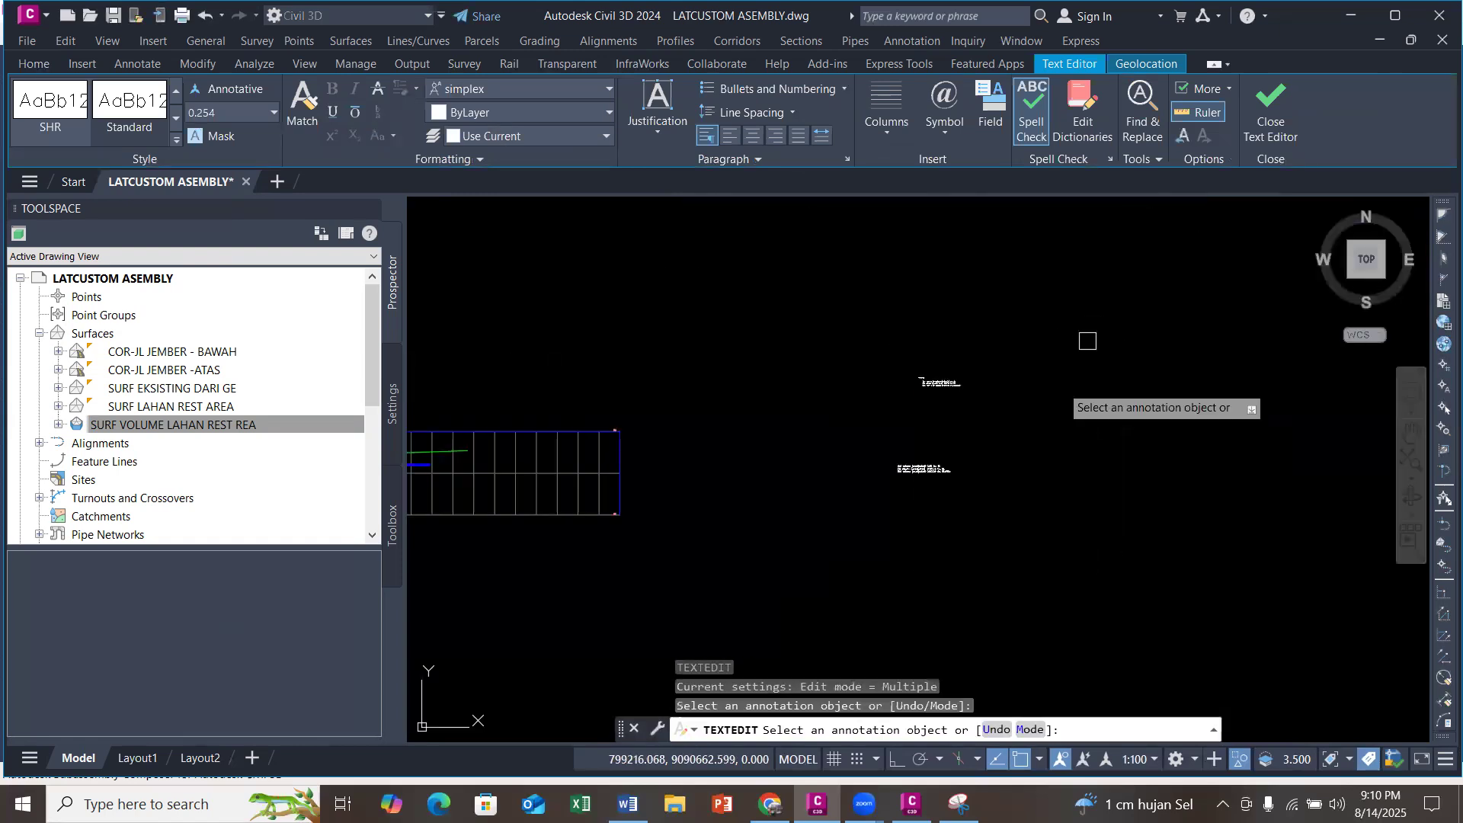
key("Escape")
key("Escape")
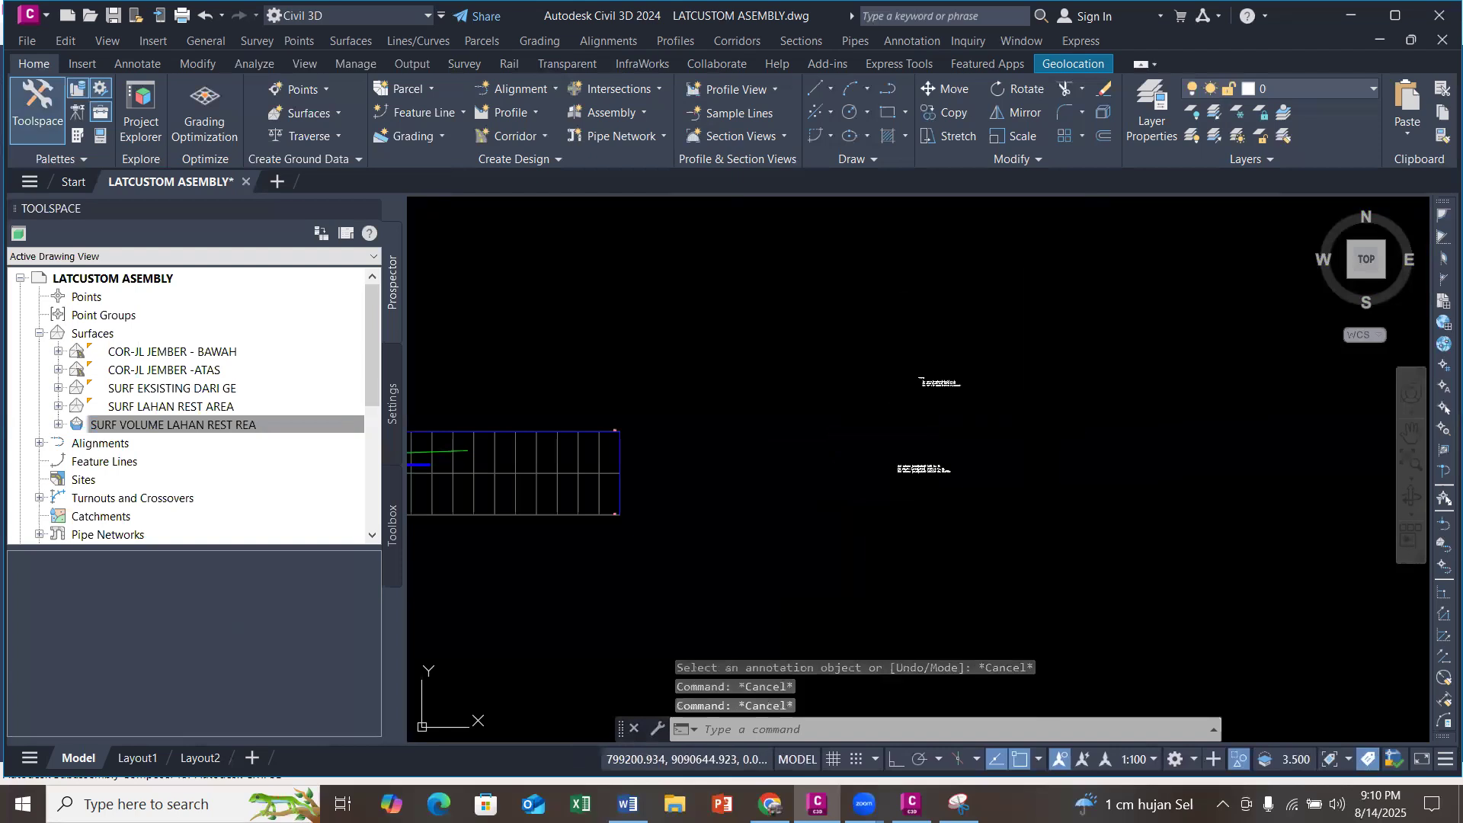
Step: Move the trimmed volume text directly below the earlier volume note for comparison
type("m")
key("space")
left_click(953, 383)
key("space")
left_click(973, 377)
scroll(932, 490, "up", 6)
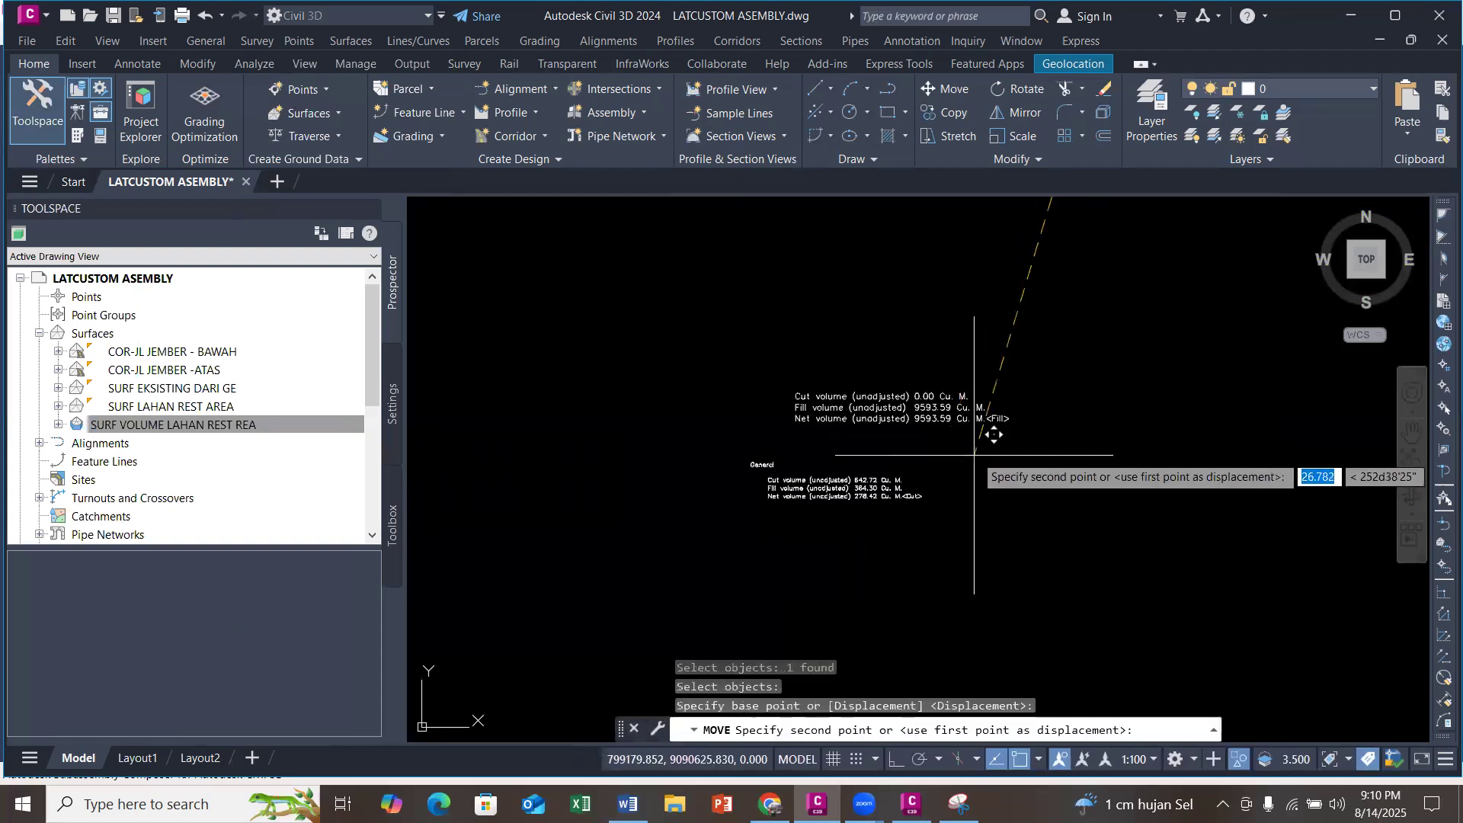
left_click(952, 422)
scroll(884, 411, "up", 6)
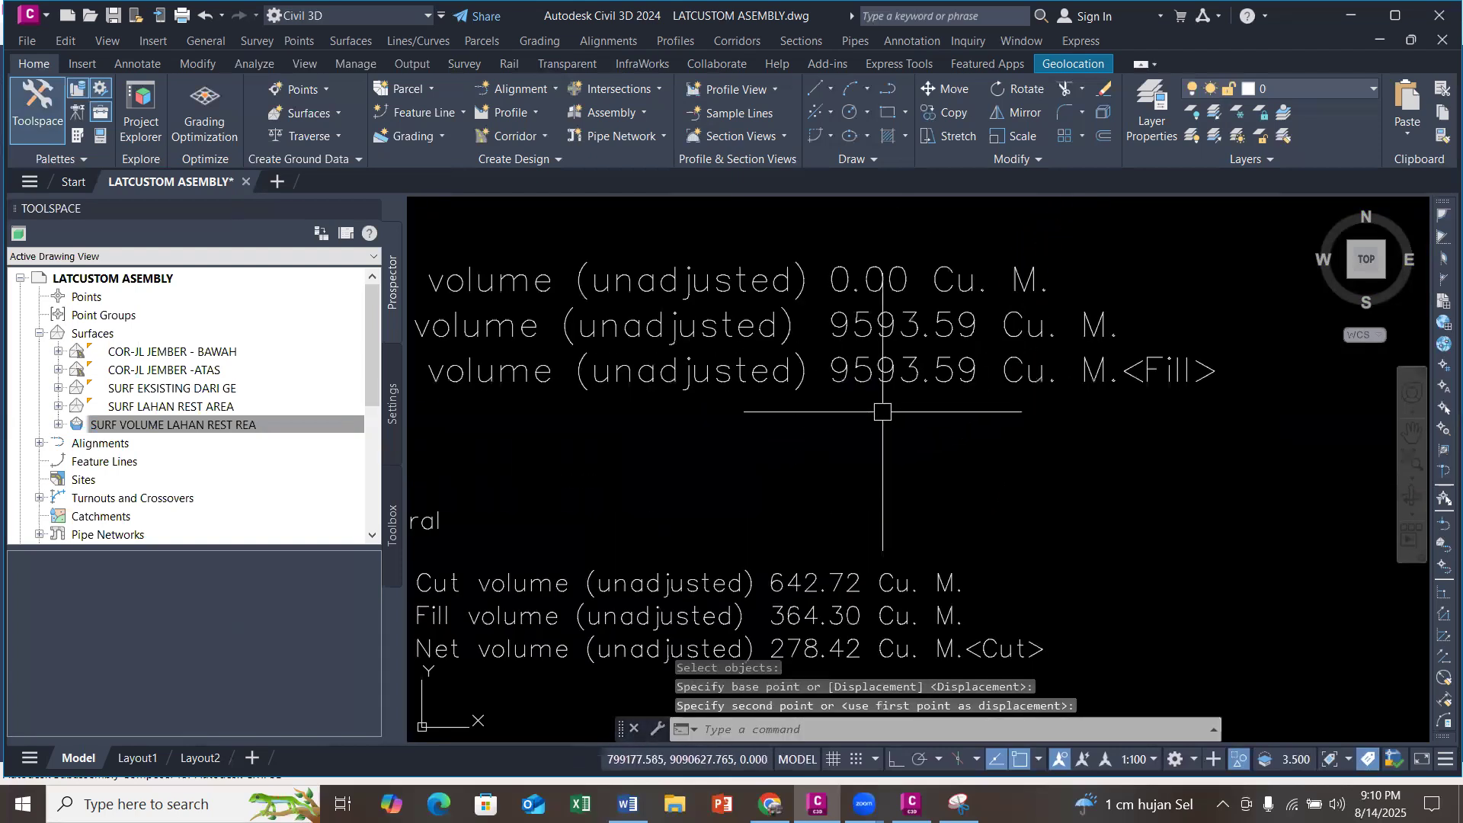
scroll(882, 411, "down", 3)
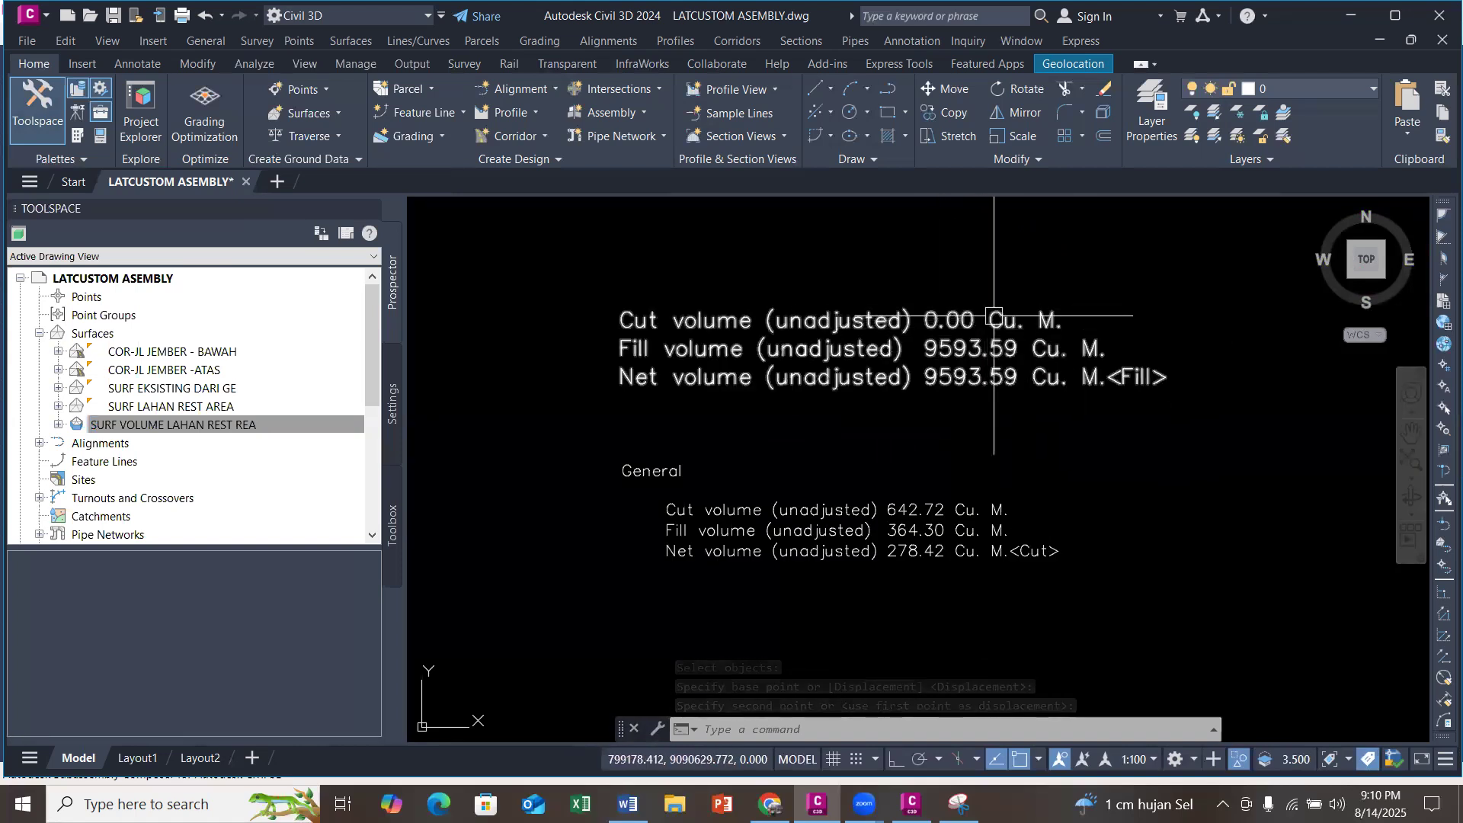
scroll(926, 550, "up", 2)
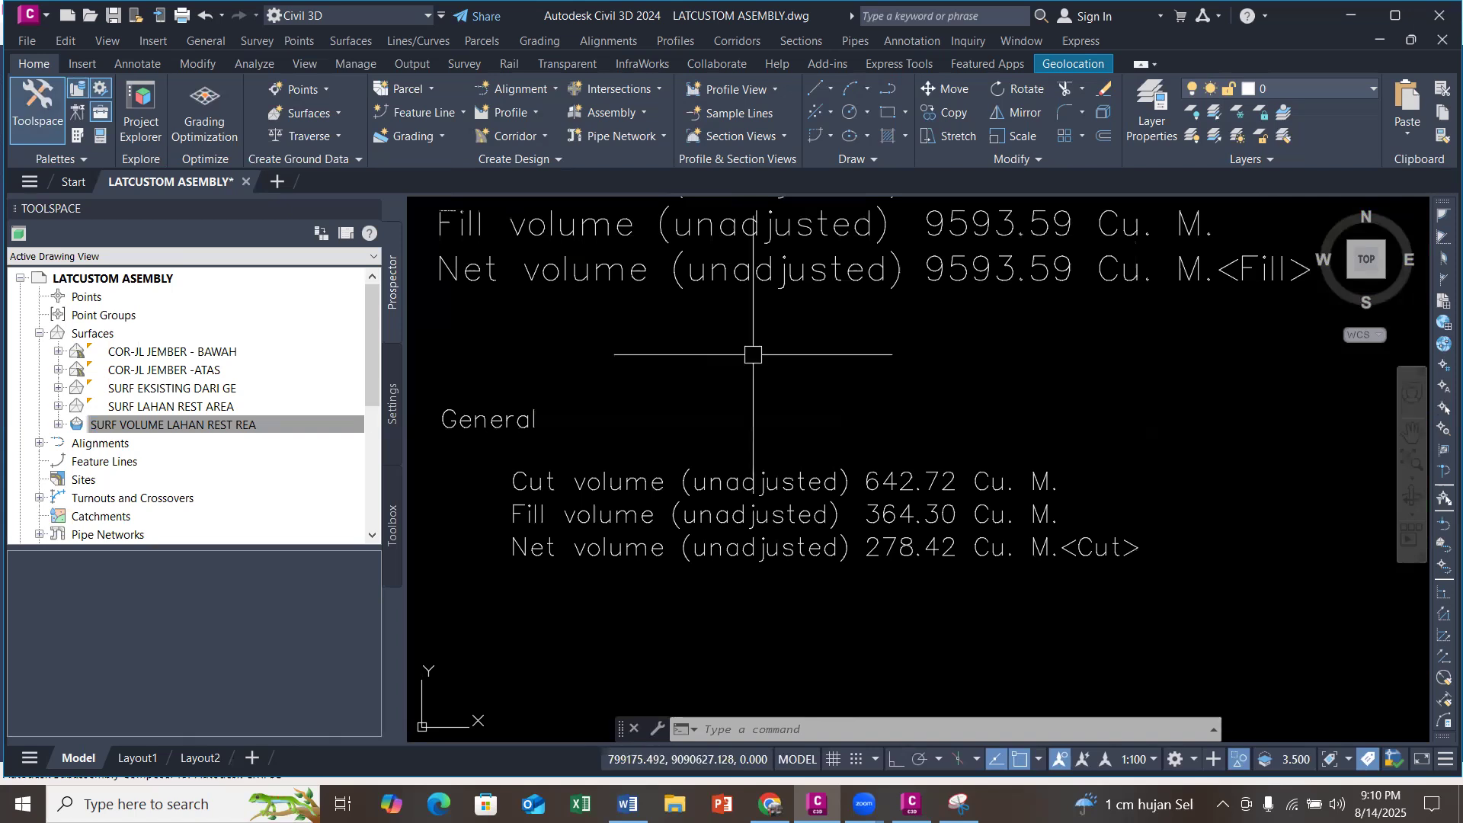
Step: Hide the Toolspace and examine the elevation banding of the rest-area volume surface in plan
left_click(38, 107)
scroll(748, 304, "down", 5)
scroll(1000, 387, "down", 10)
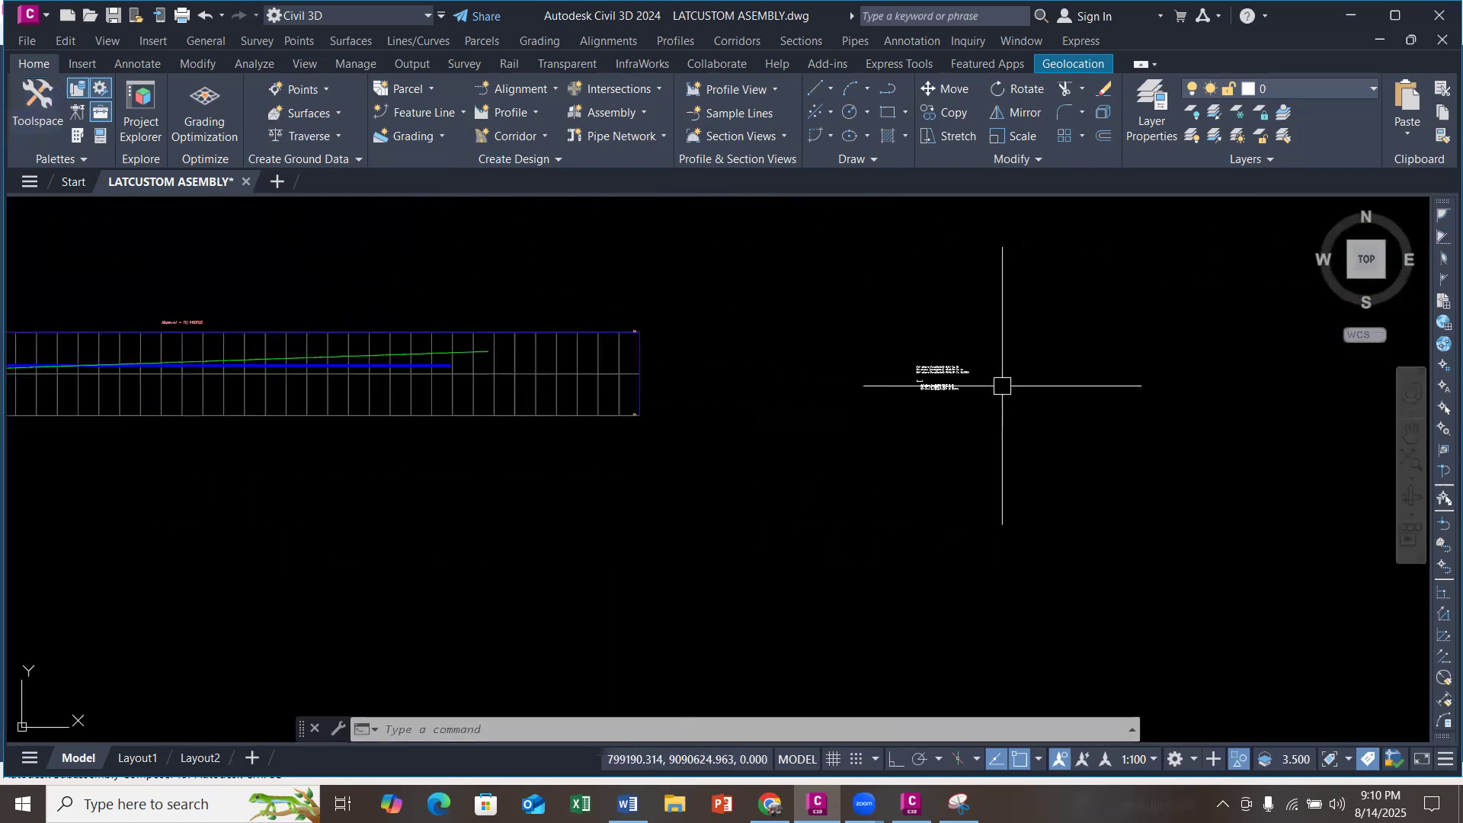
scroll(1109, 442, "down", 7)
scroll(571, 391, "up", 8)
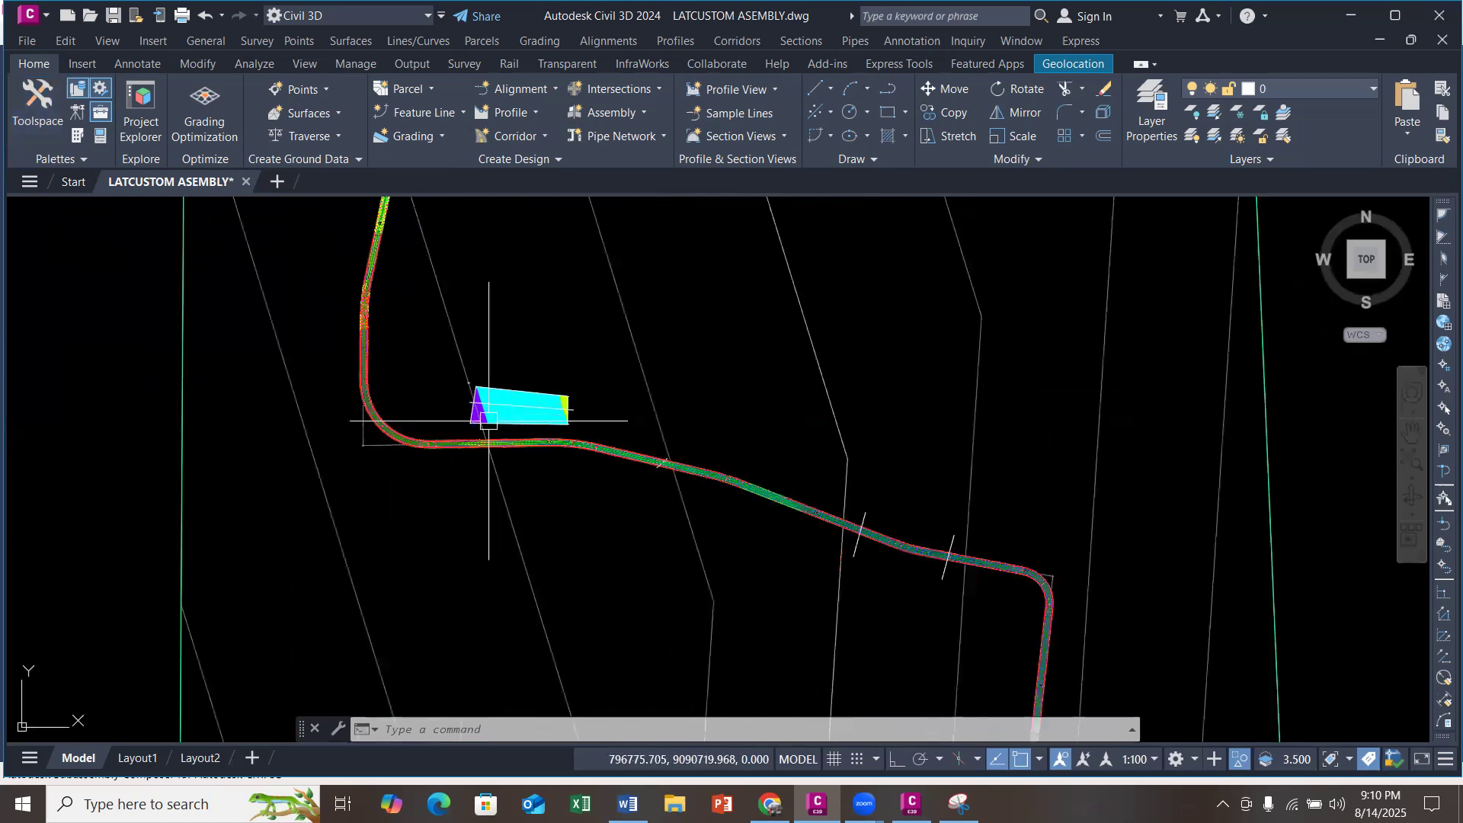
key("Escape")
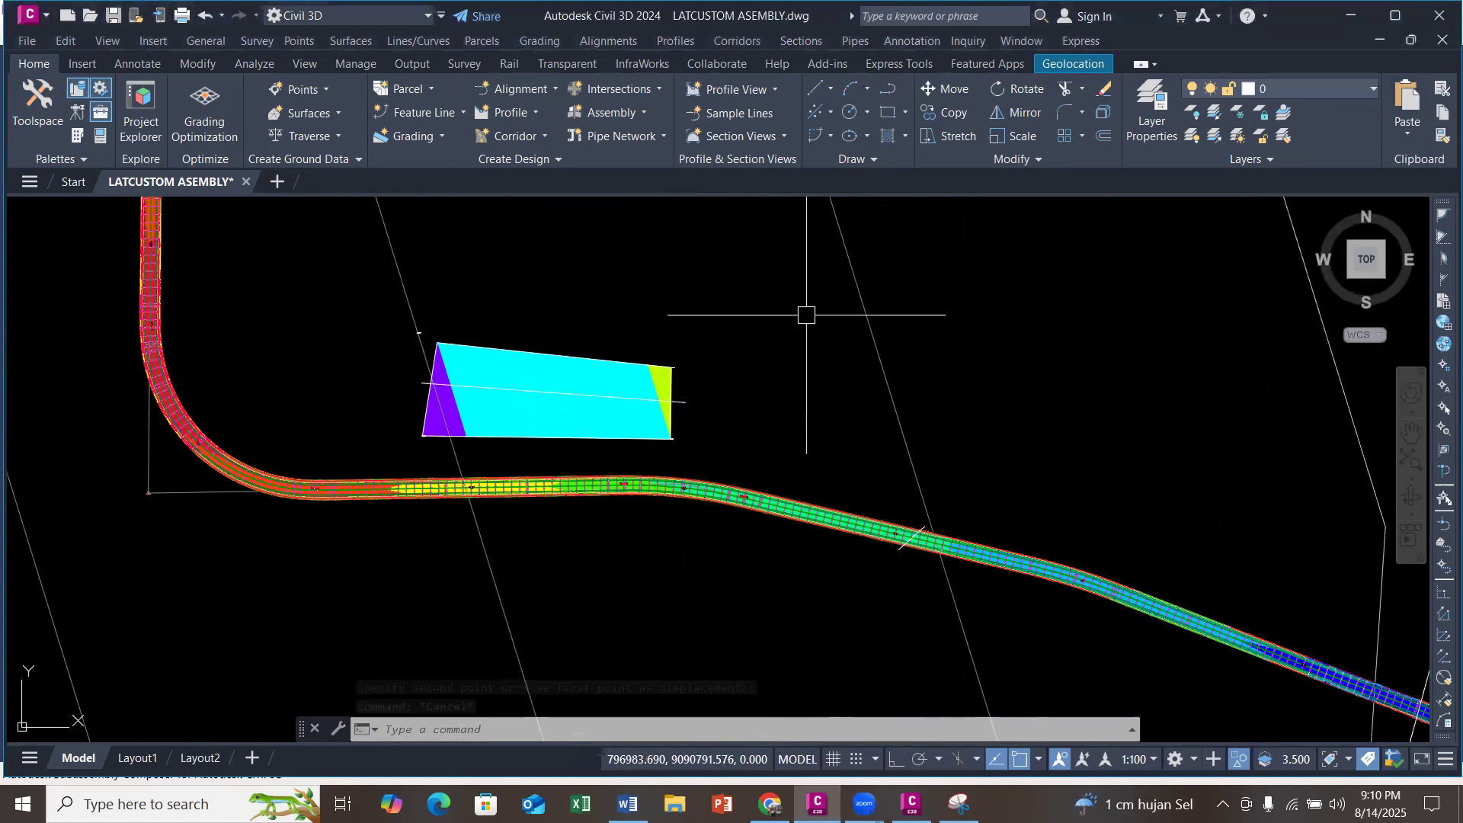
key("Escape")
left_click(1338, 805)
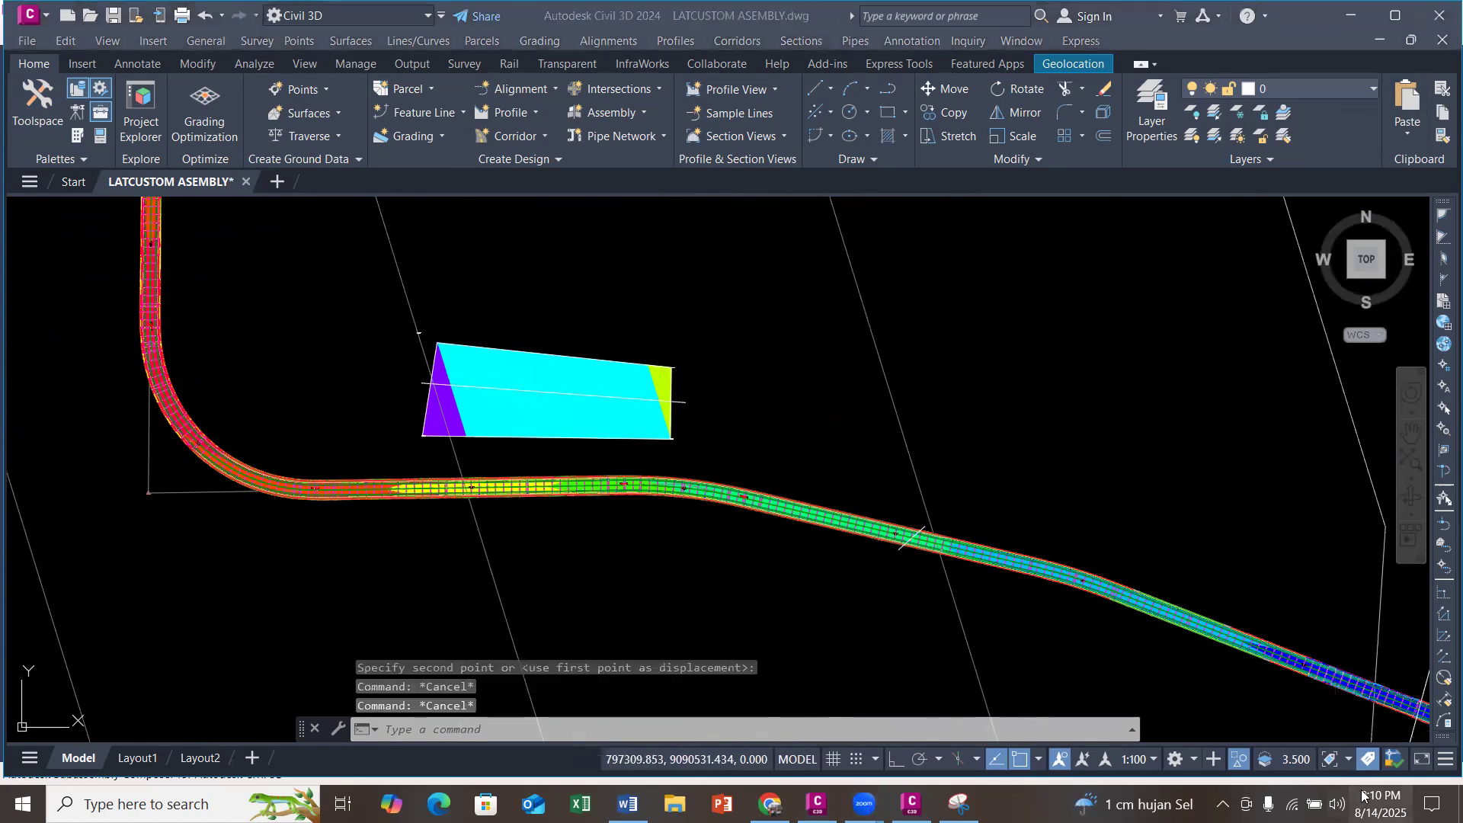
left_click(935, 406)
key("Escape")
scroll(956, 393, "down", 2)
scroll(964, 432, "down", 1)
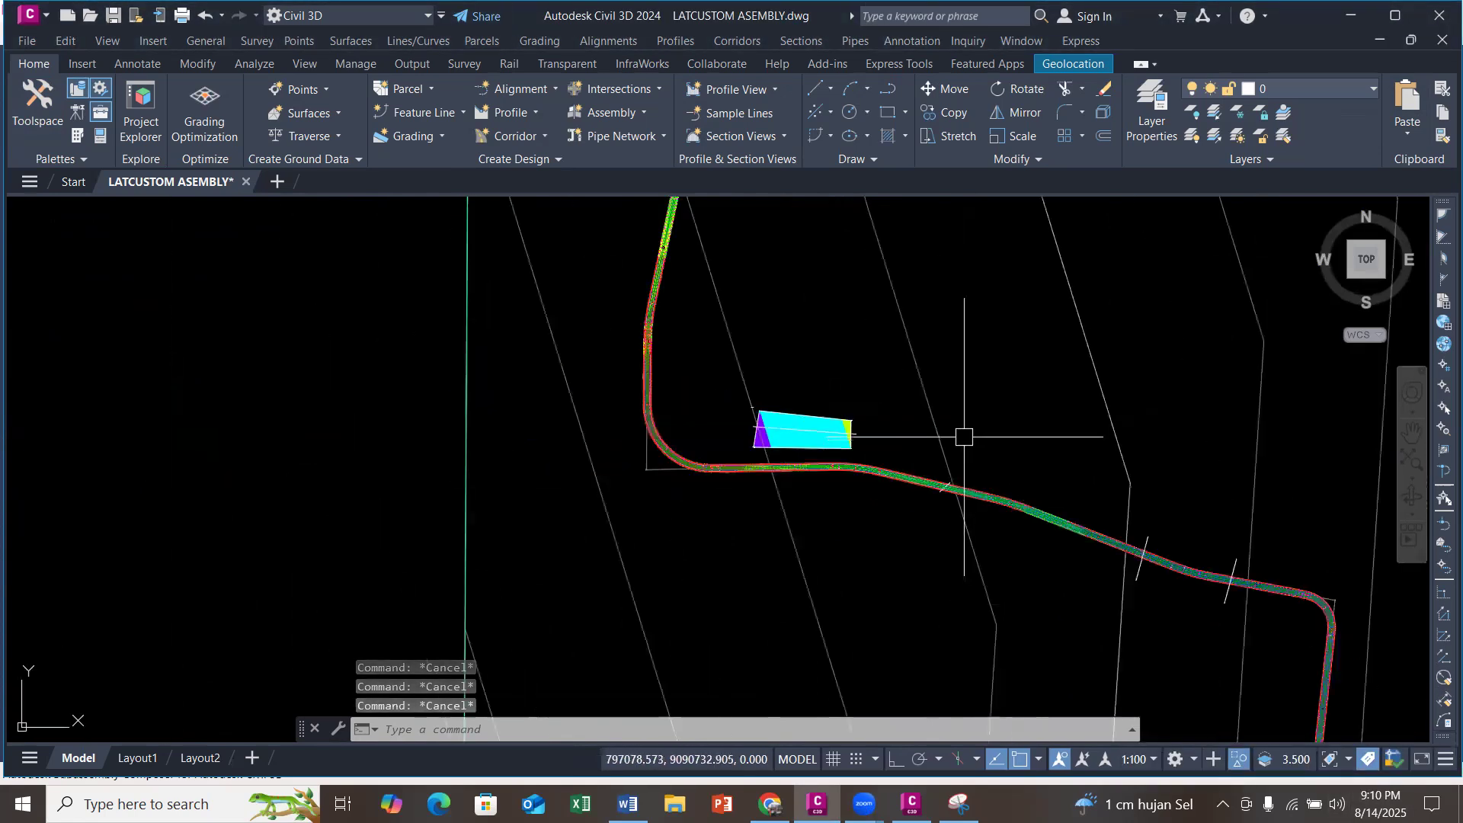
scroll(823, 414, "up", 3)
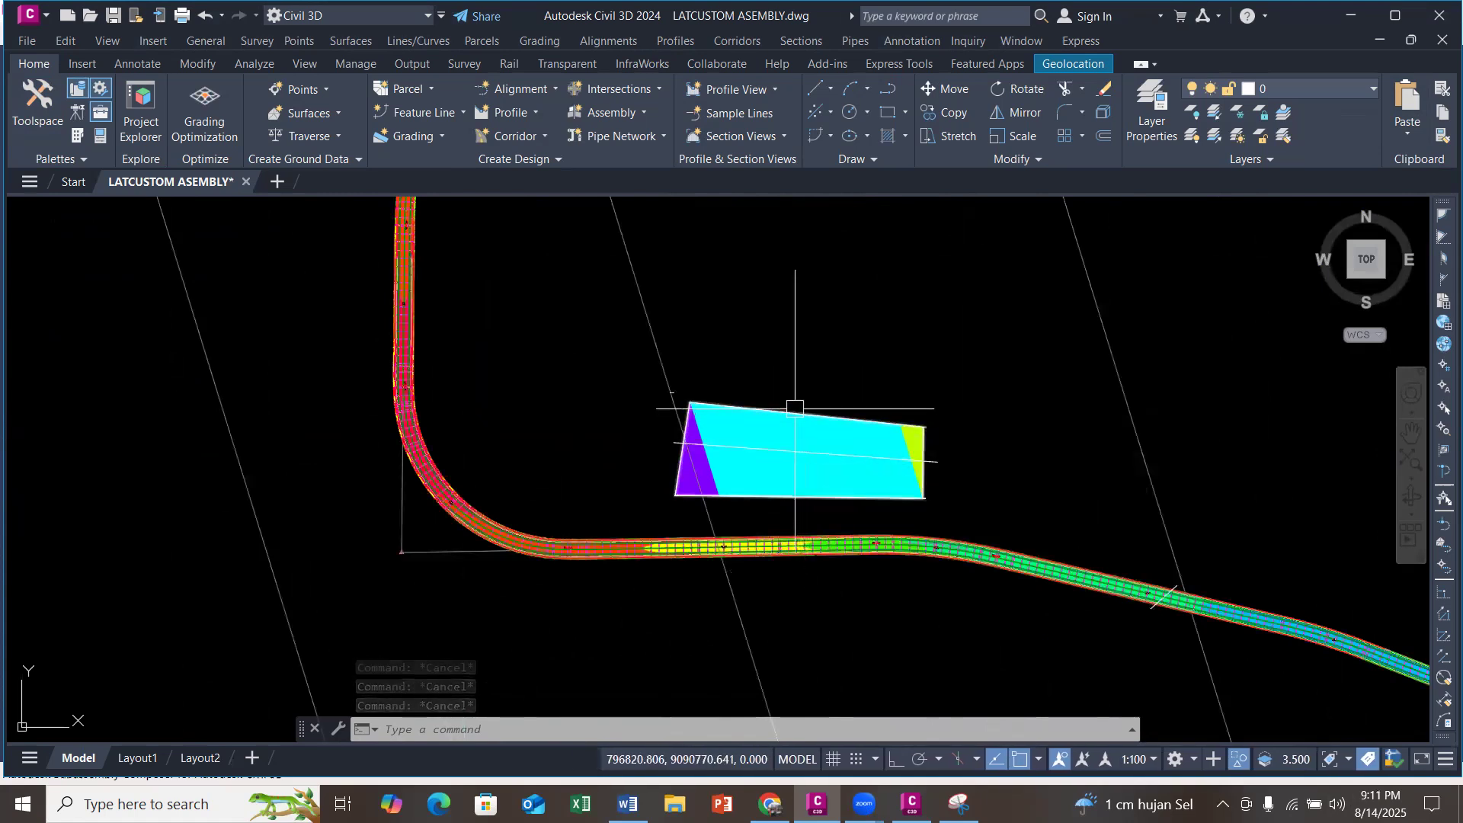
scroll(714, 420, "up", 2)
mouse_move(711, 423)
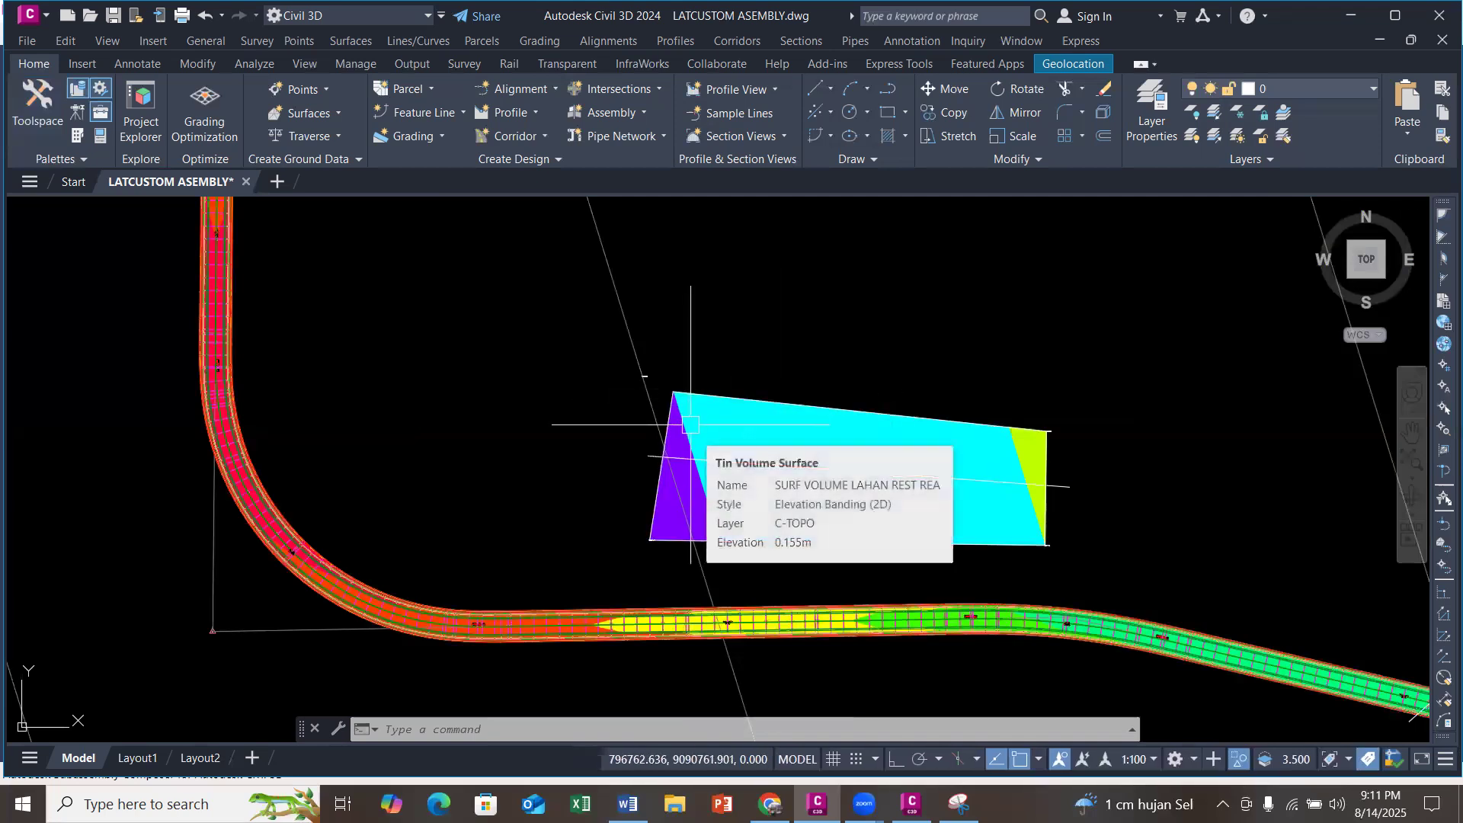
Step: Change the display order so the rest-area boundary polyline lies behind the volume surface
scroll(688, 392, "up", 3)
left_click(688, 392)
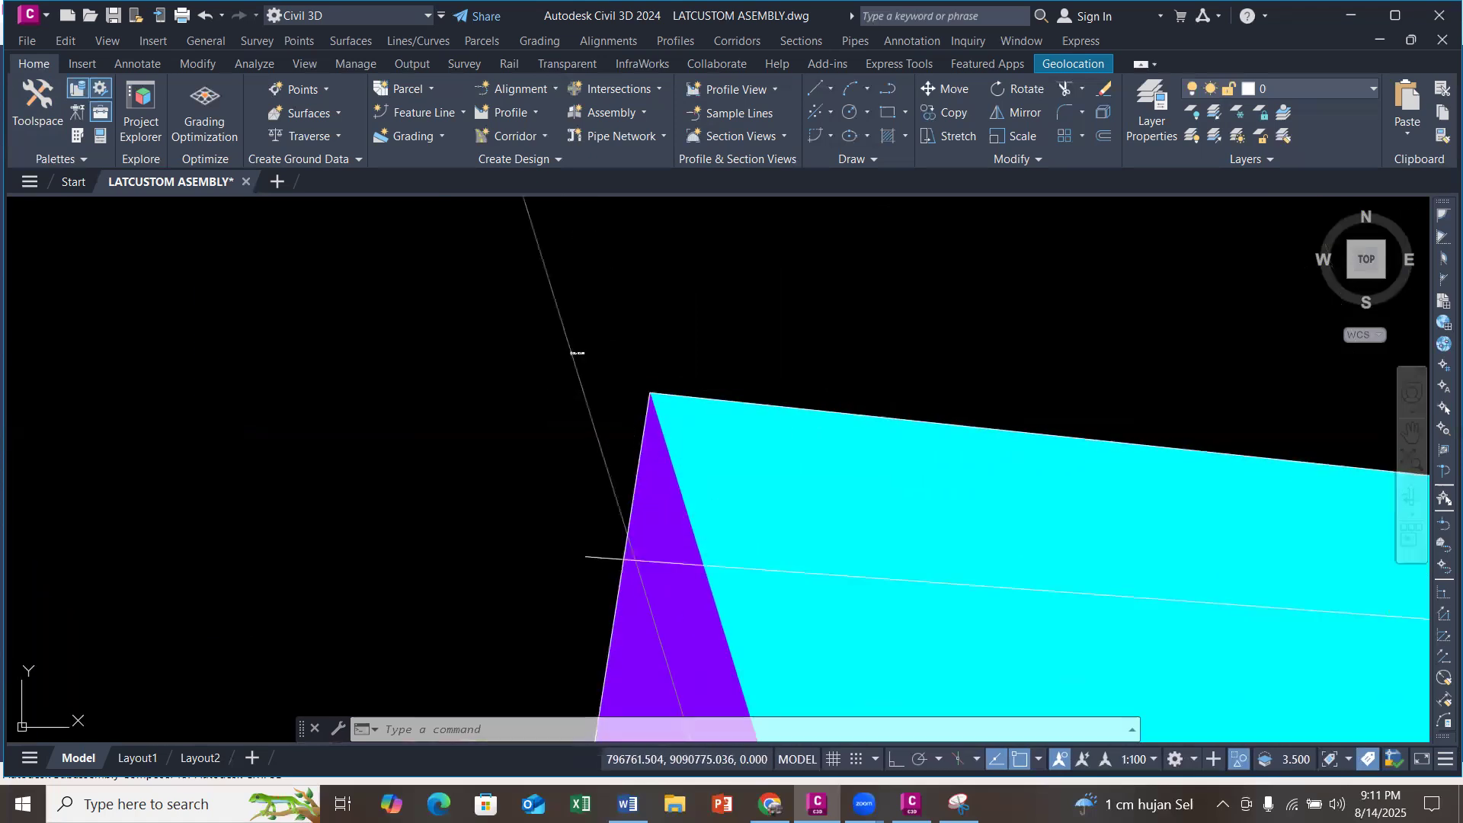
scroll(616, 366, "down", 5)
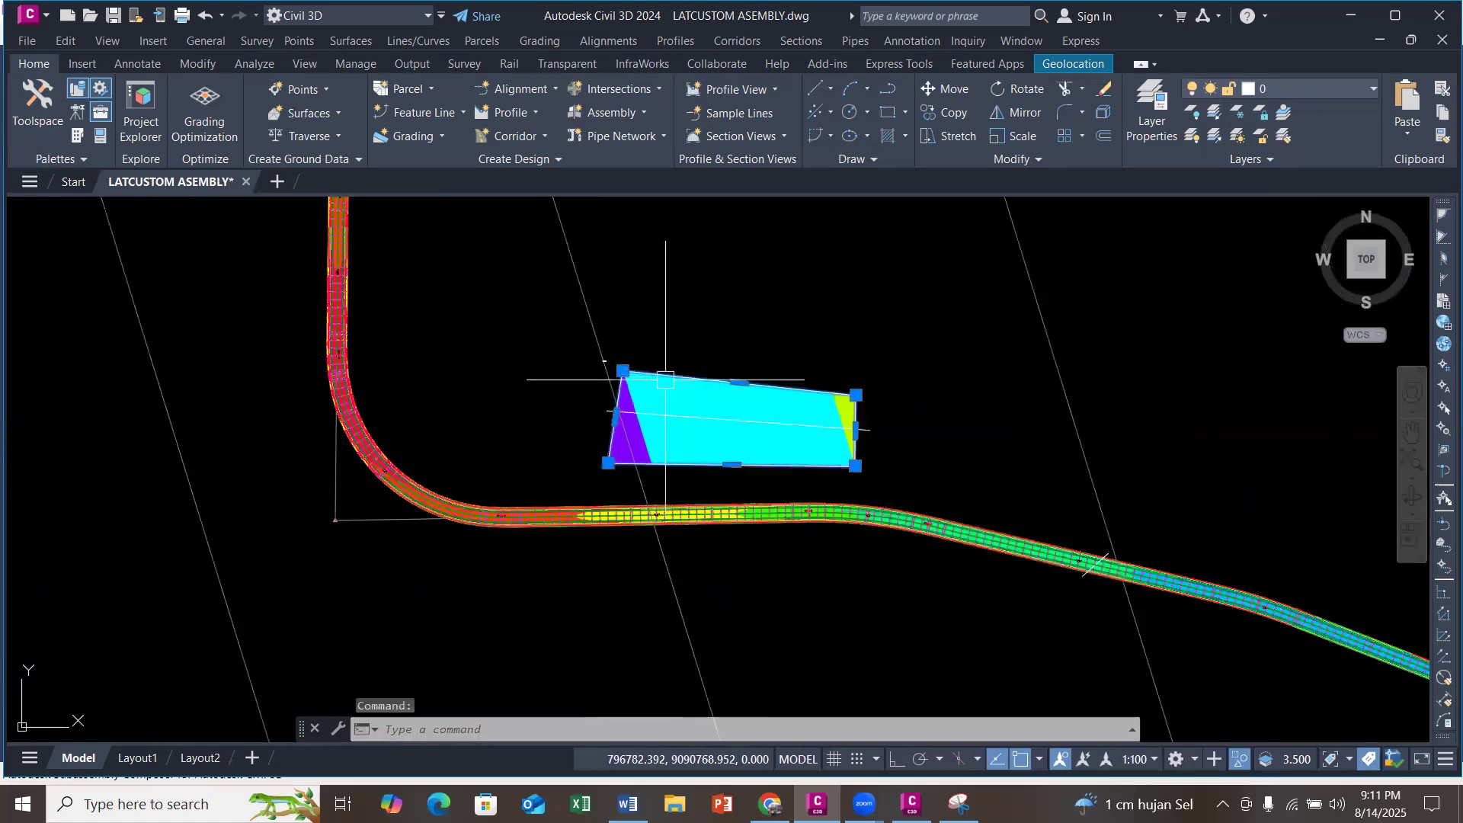
key("Escape")
key("Escape")
left_click(664, 381)
right_click(664, 382)
mouse_move(754, 507)
left_click(860, 509)
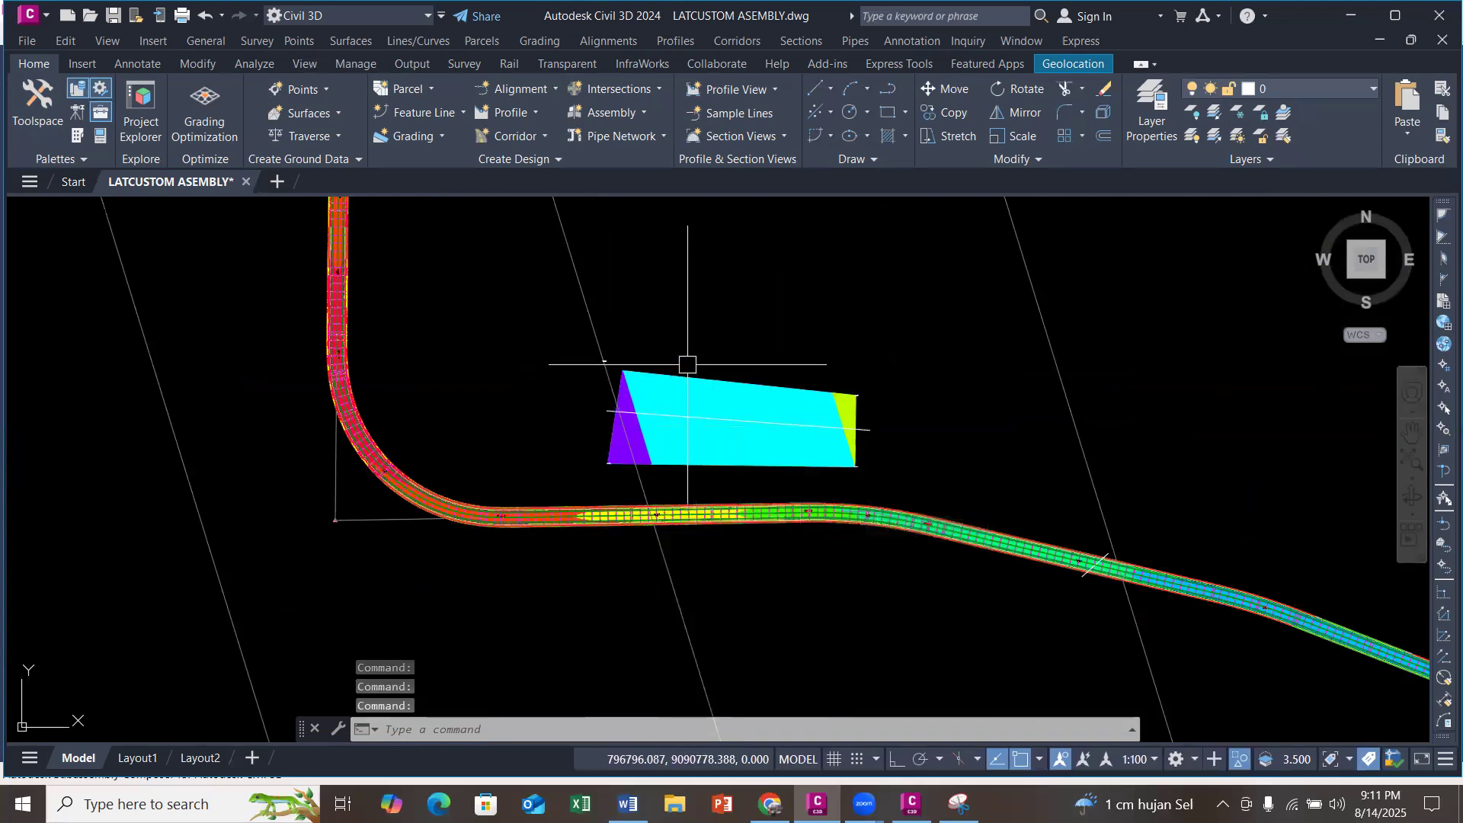
Step: Run an Elevations analysis with 2 ranges in the surface properties of SURF VOLUME LAHAN REST REA
left_click(685, 373)
scroll(671, 404, "up", 2)
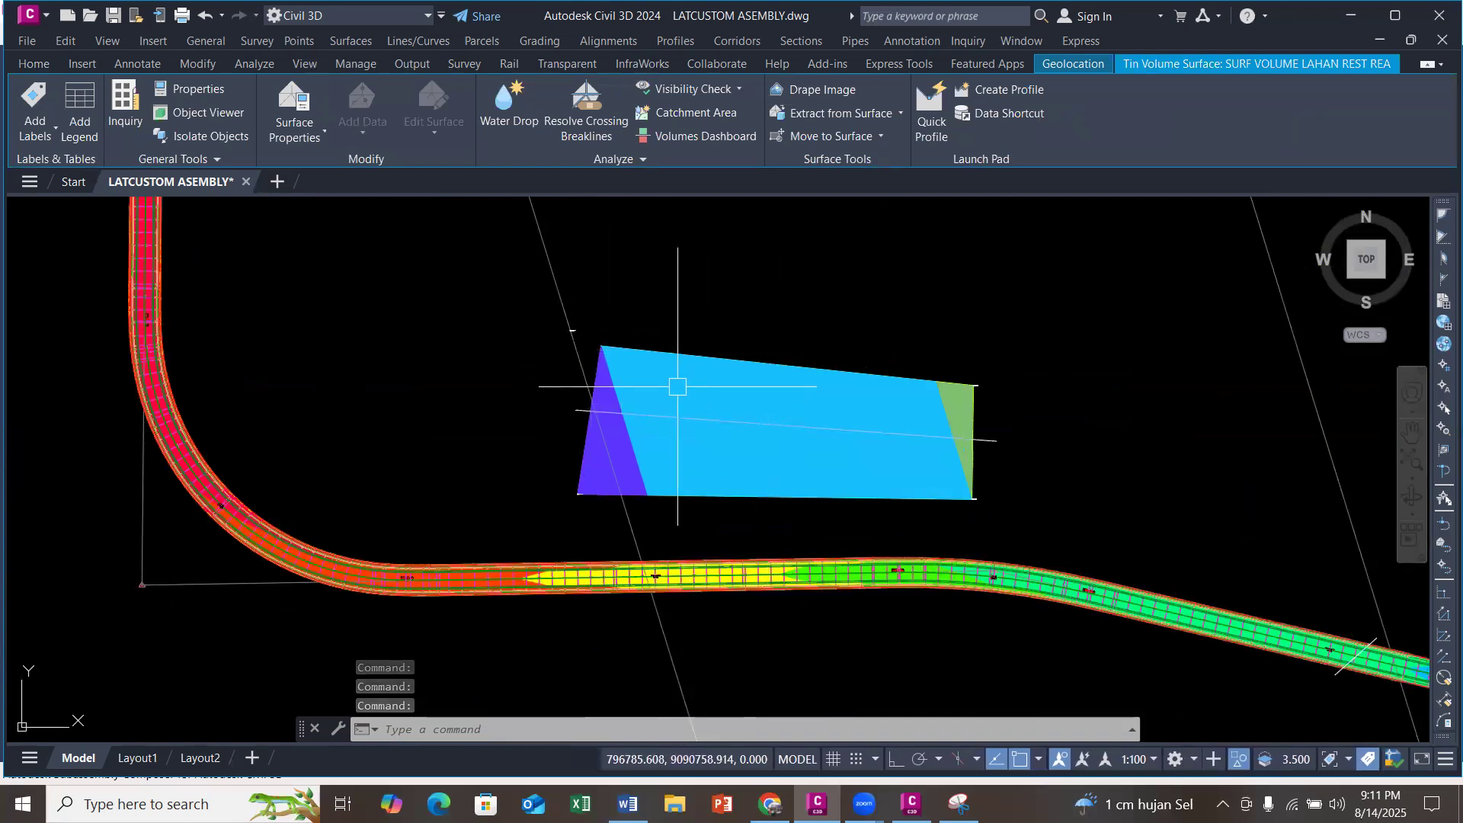
right_click(677, 393)
left_click(753, 645)
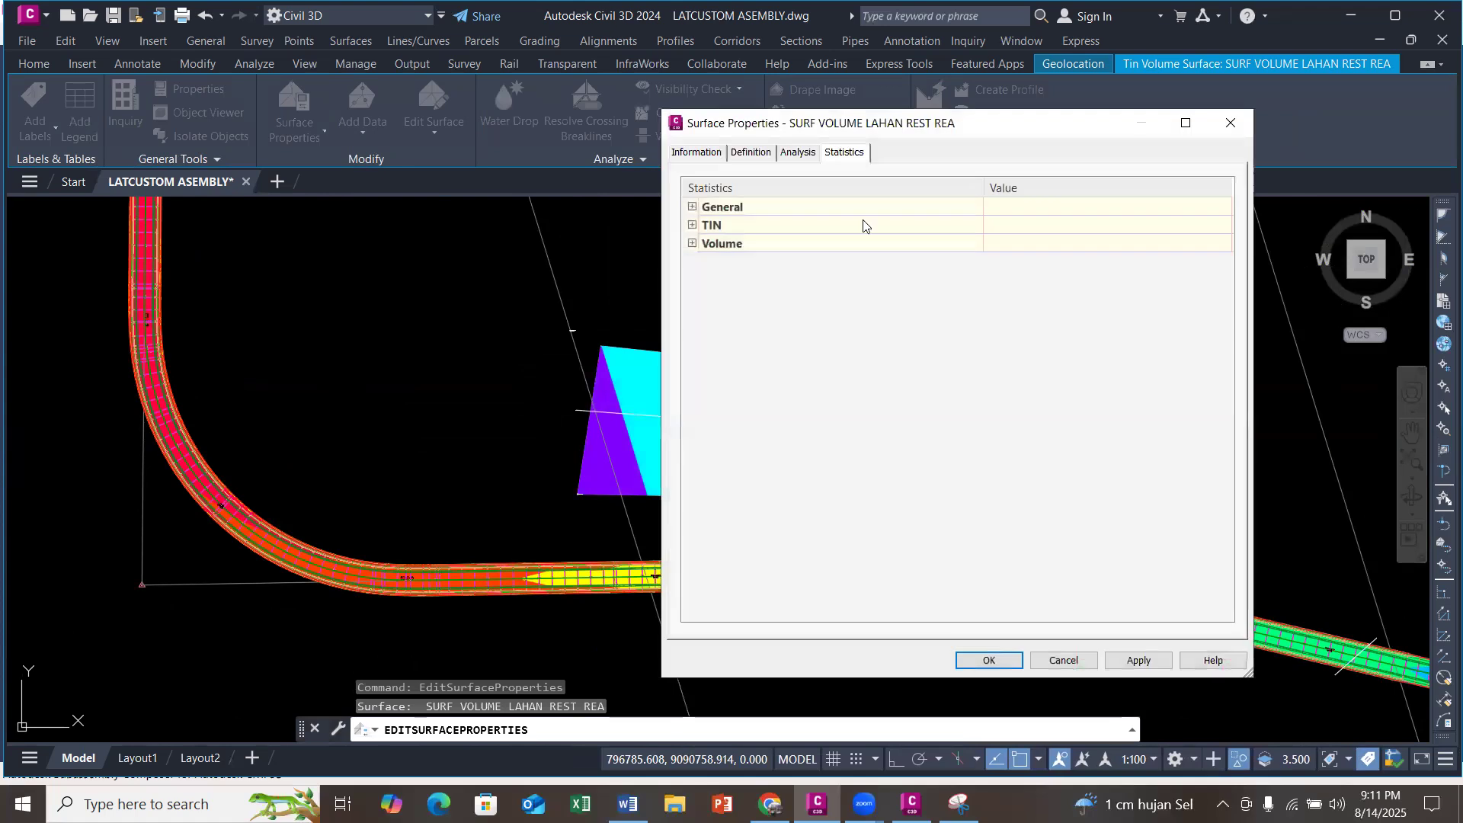
left_click(798, 153)
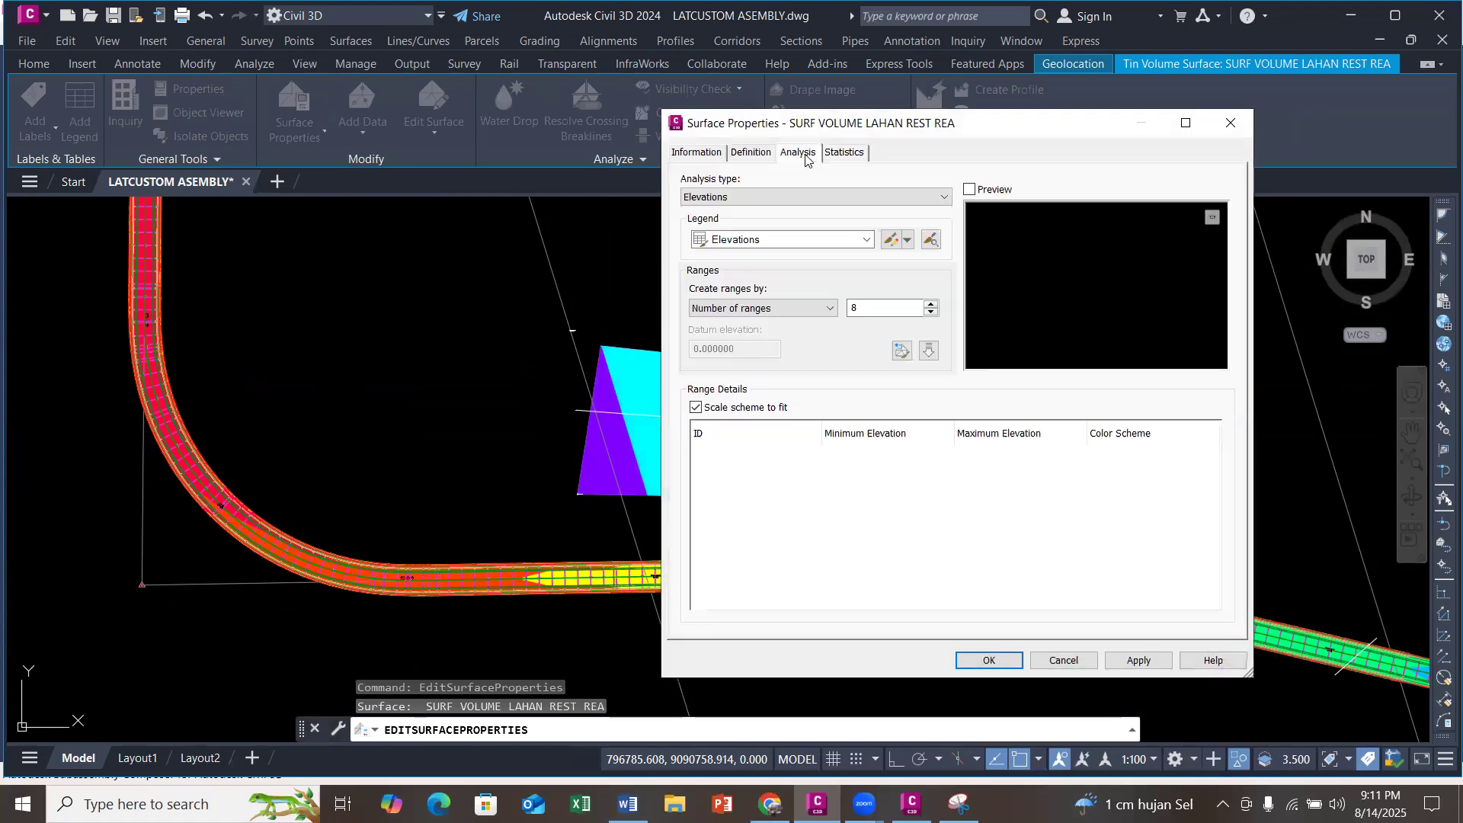
double_click(850, 307)
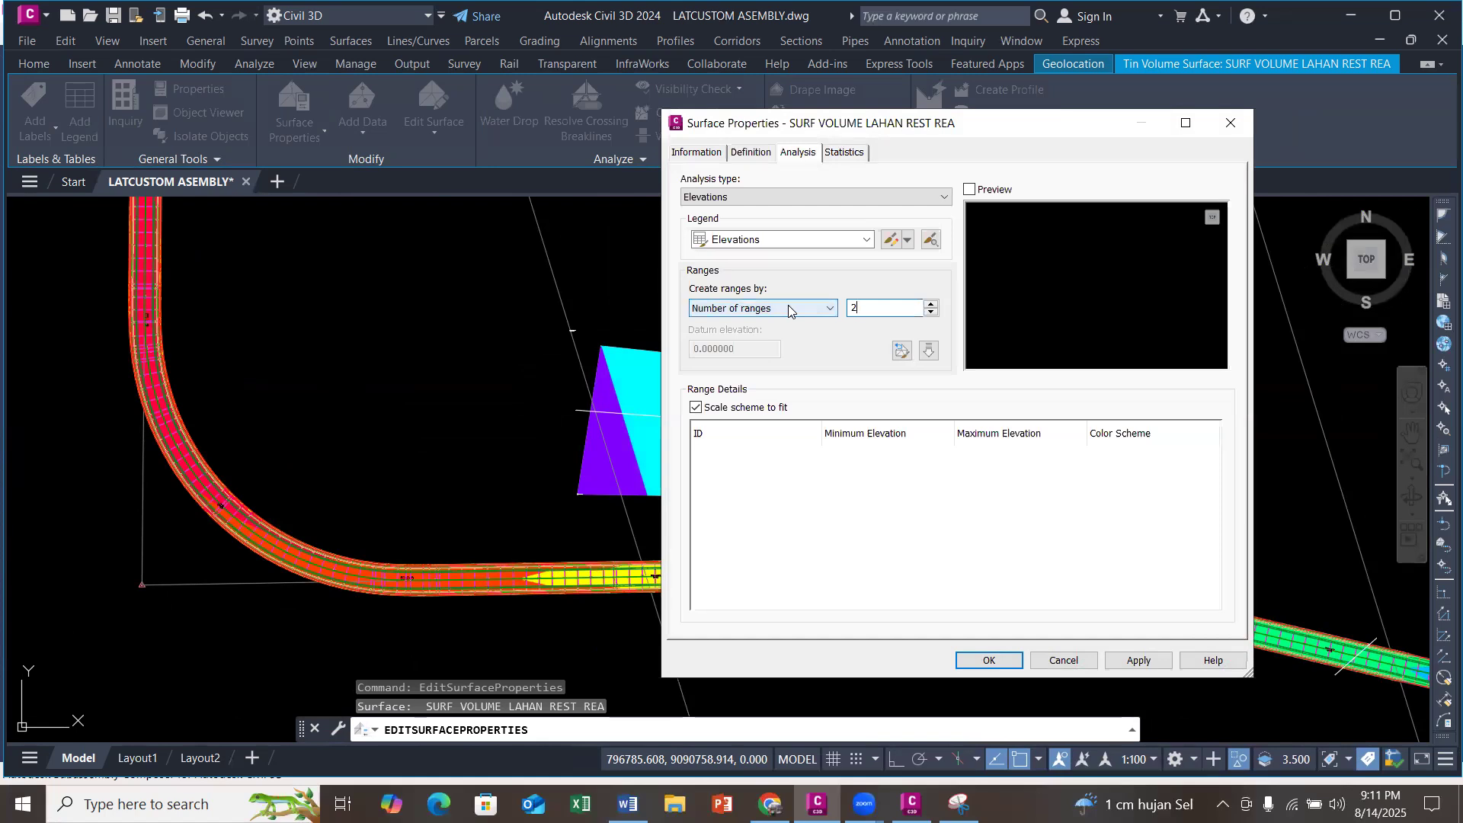
left_click(930, 352)
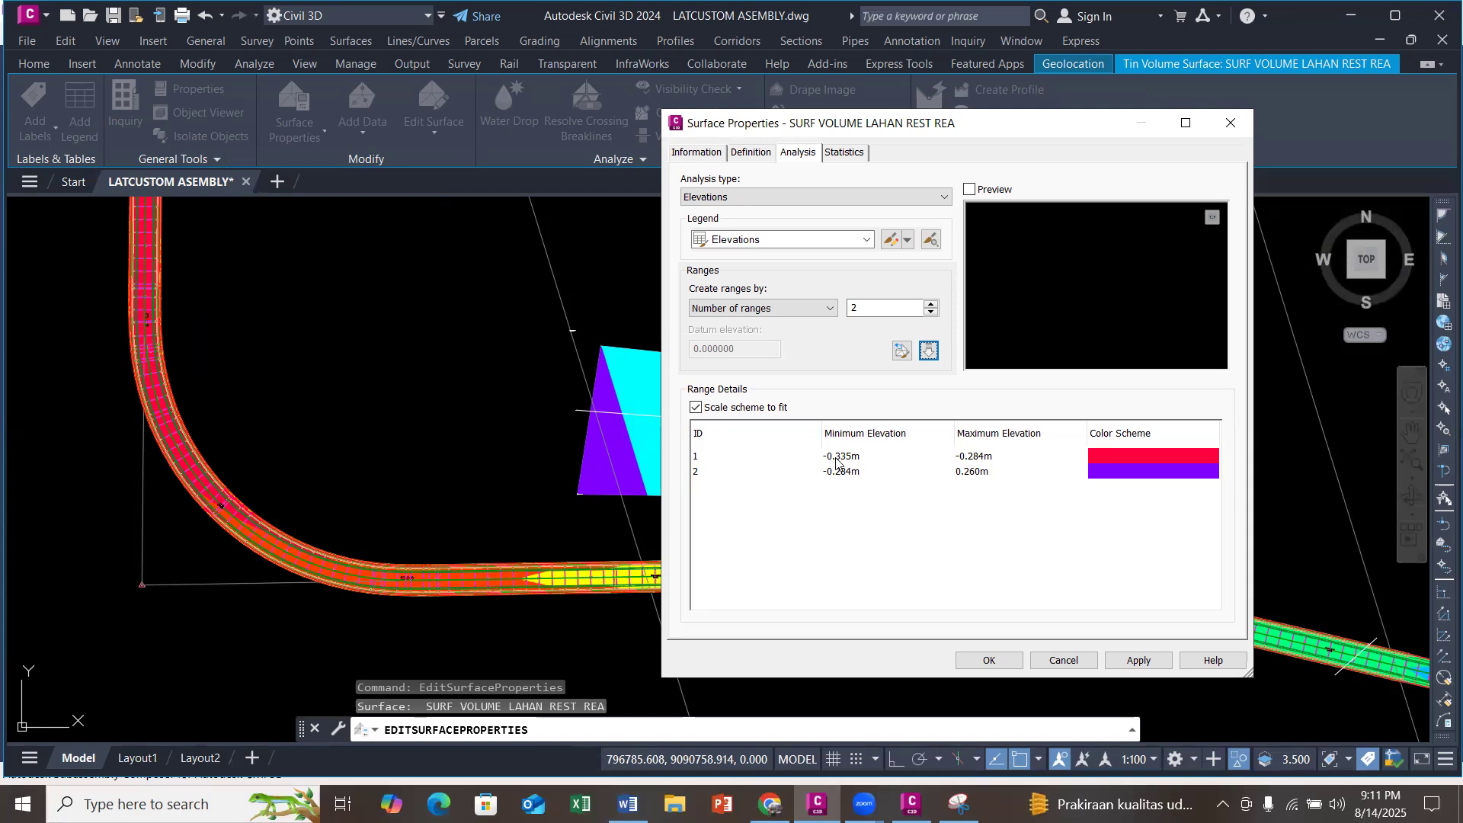
Step: Set the maximum elevation of range 1 and the minimum elevation of range 2 to 0
left_click(972, 456)
left_click(991, 457)
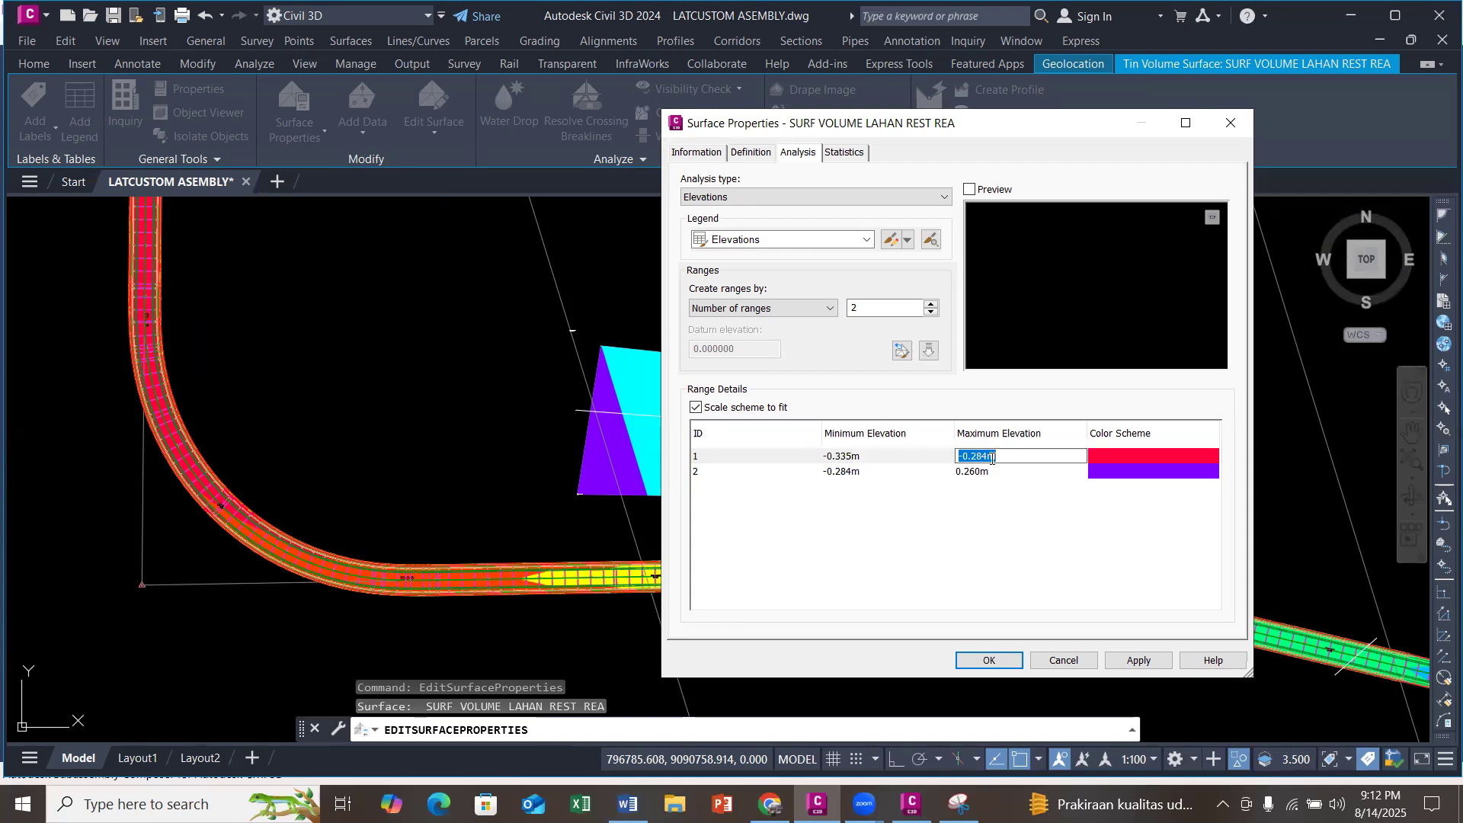
type("0")
key("Return")
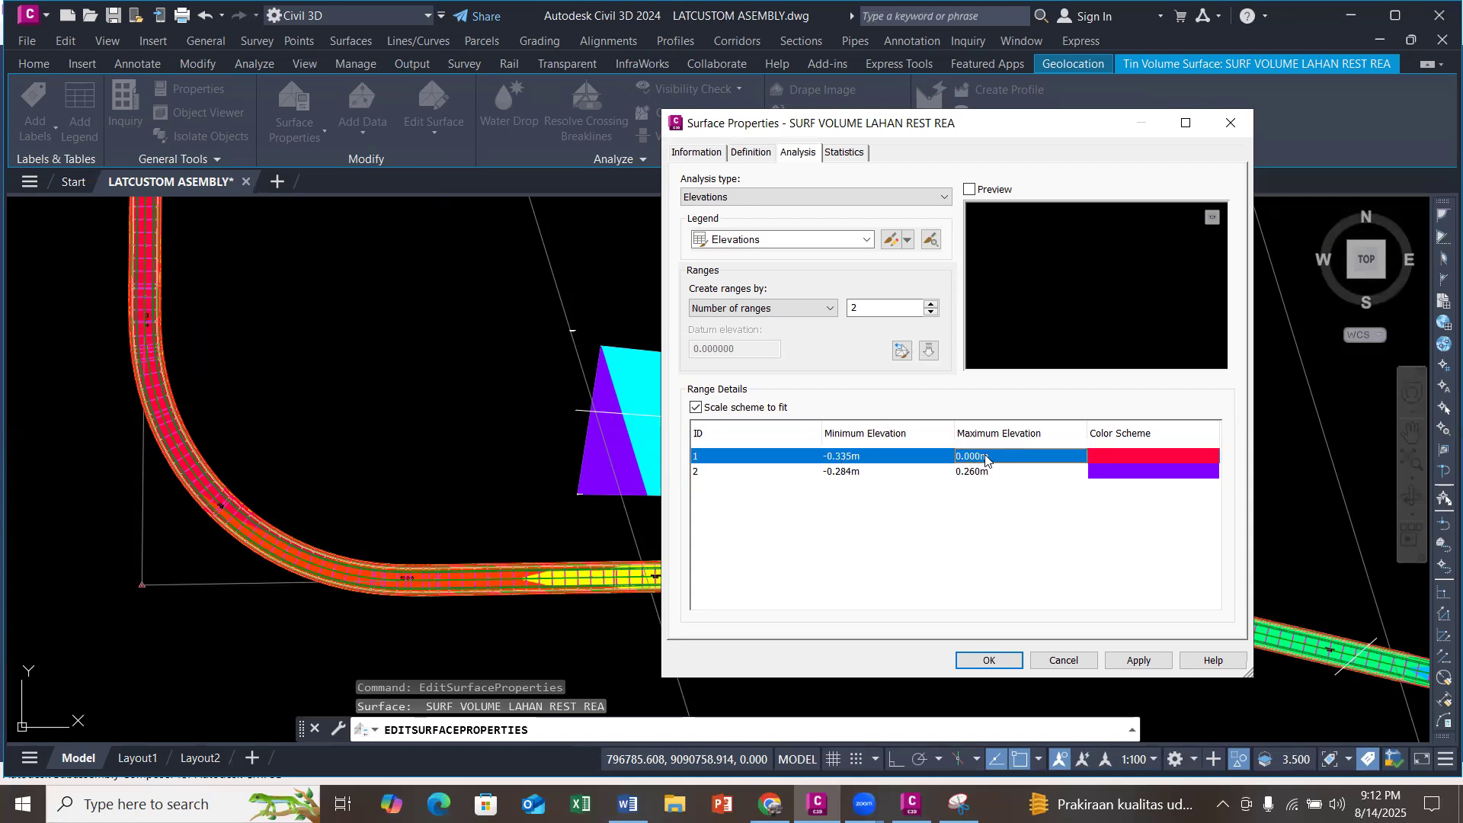
left_click(866, 477)
left_click(868, 477)
key("Return")
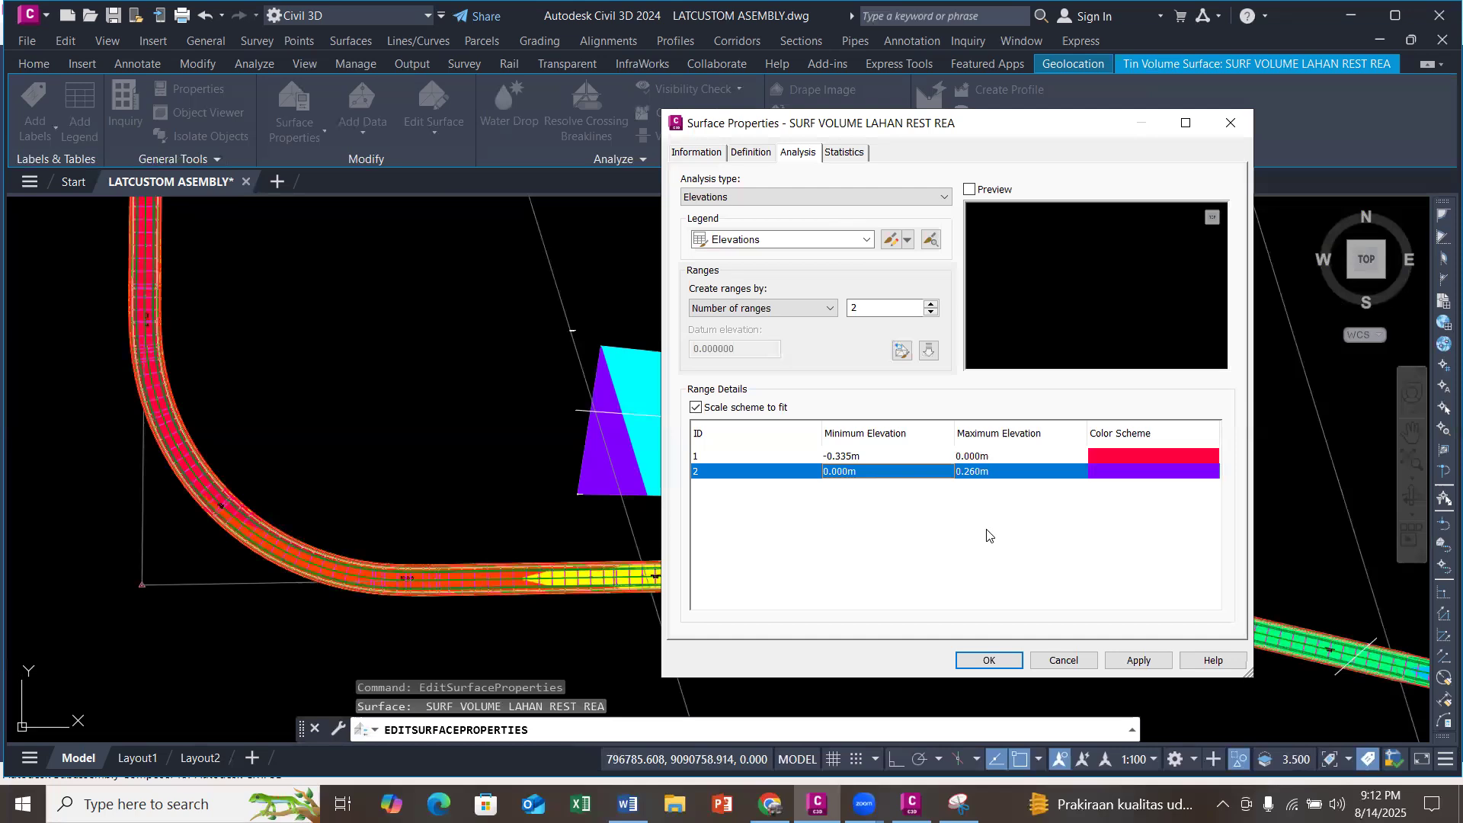
Step: Set the color of range 2 to green, apply the surface properties and deselect the surface
left_click(1131, 477)
left_click(899, 518)
left_click(995, 623)
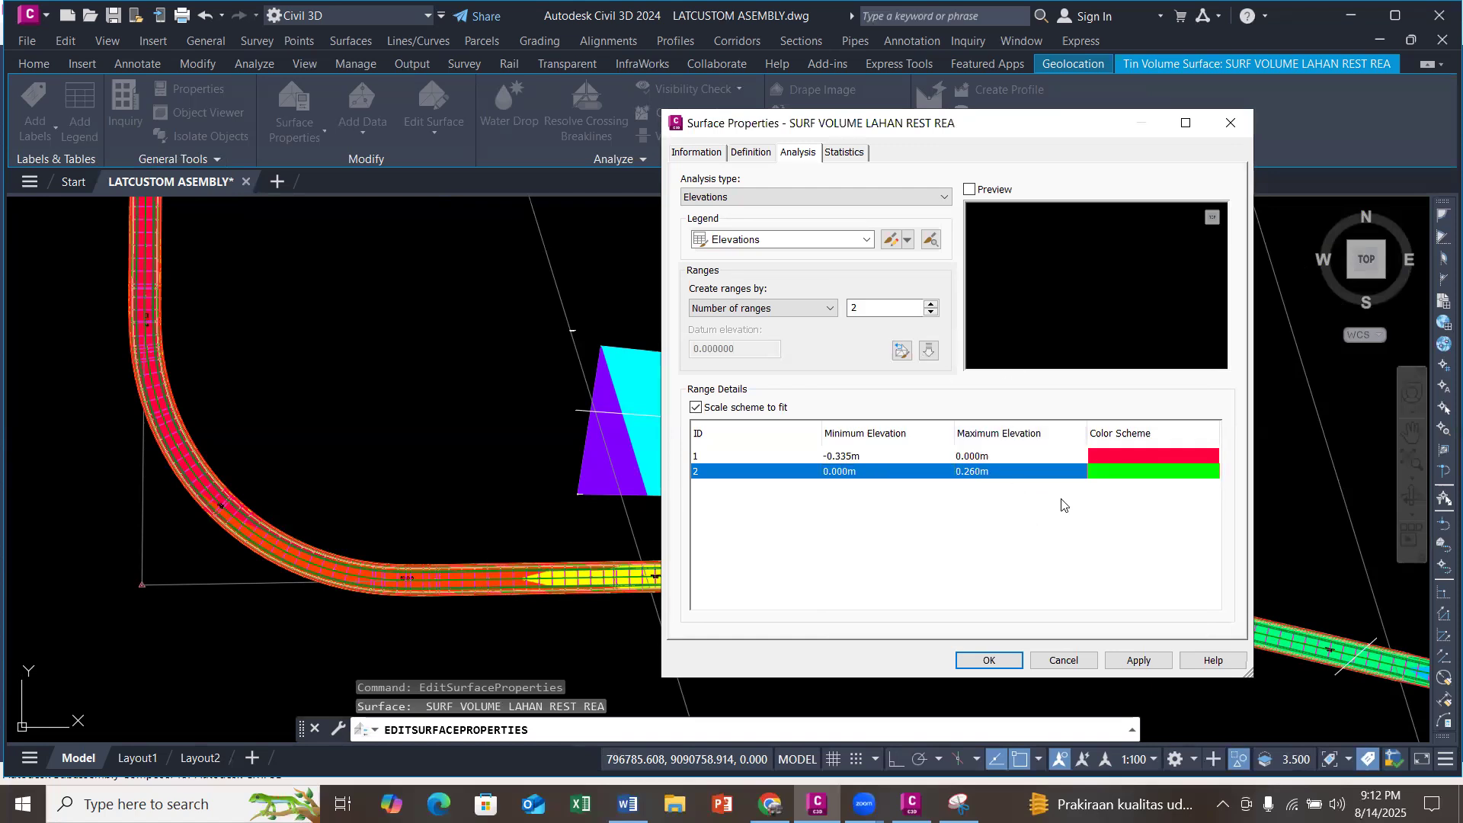
left_click(989, 659)
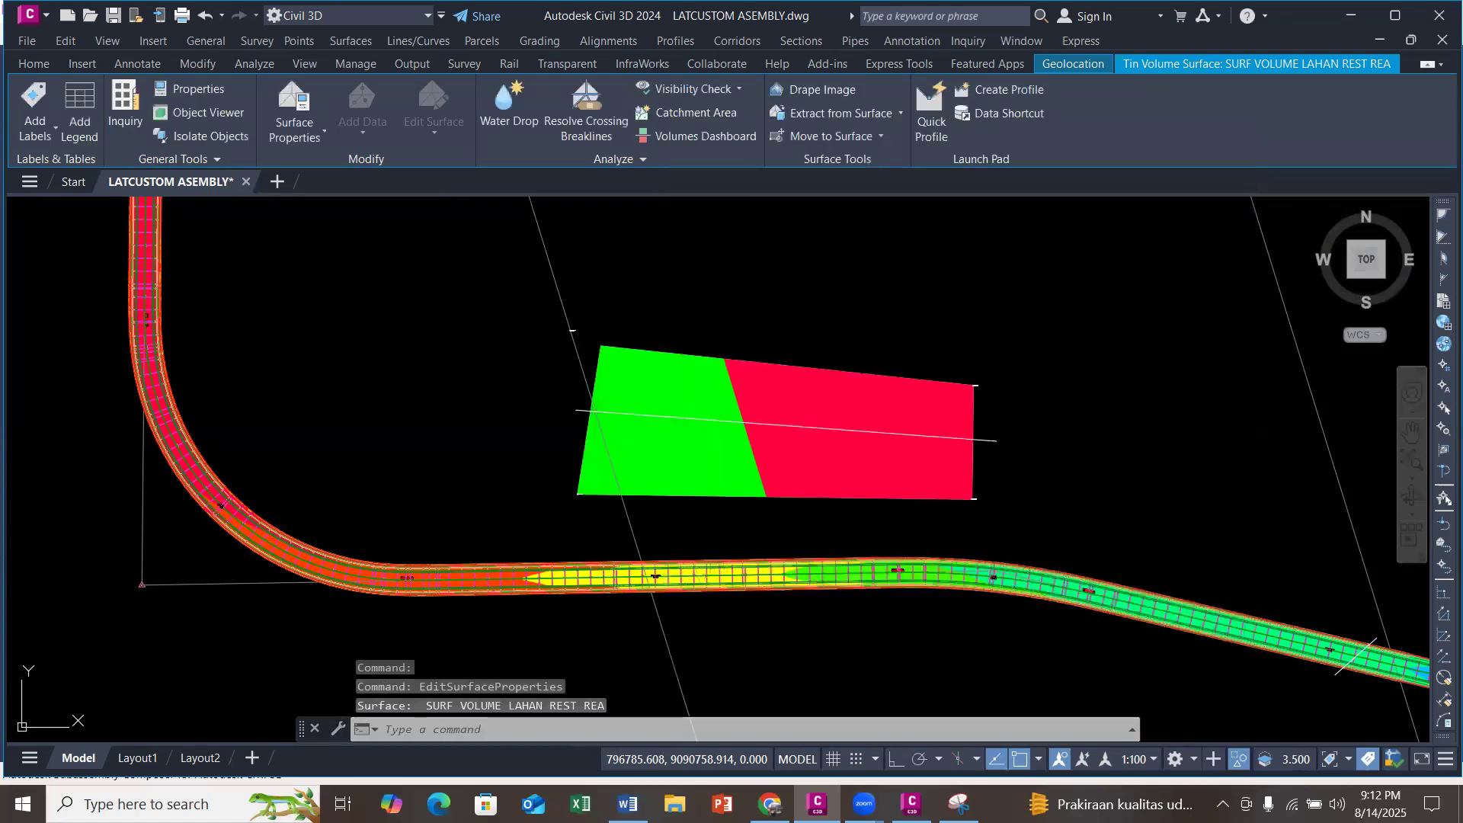
key("Escape")
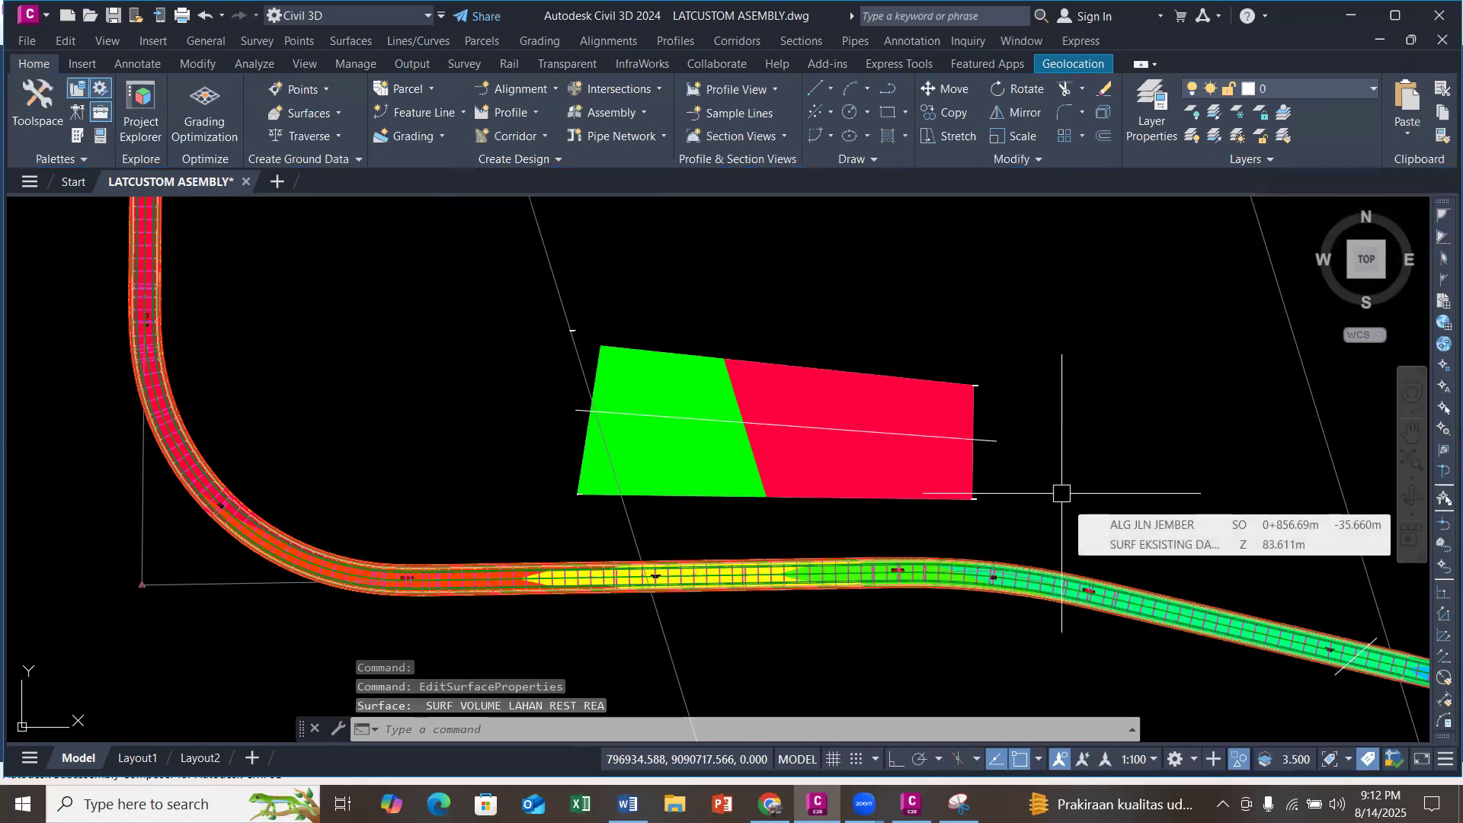
Step: Add a dynamic Elevations legend table for SURF VOLUME LAHAN REST REA in the empty area east of the volume surface
scroll(987, 502, "down", 4)
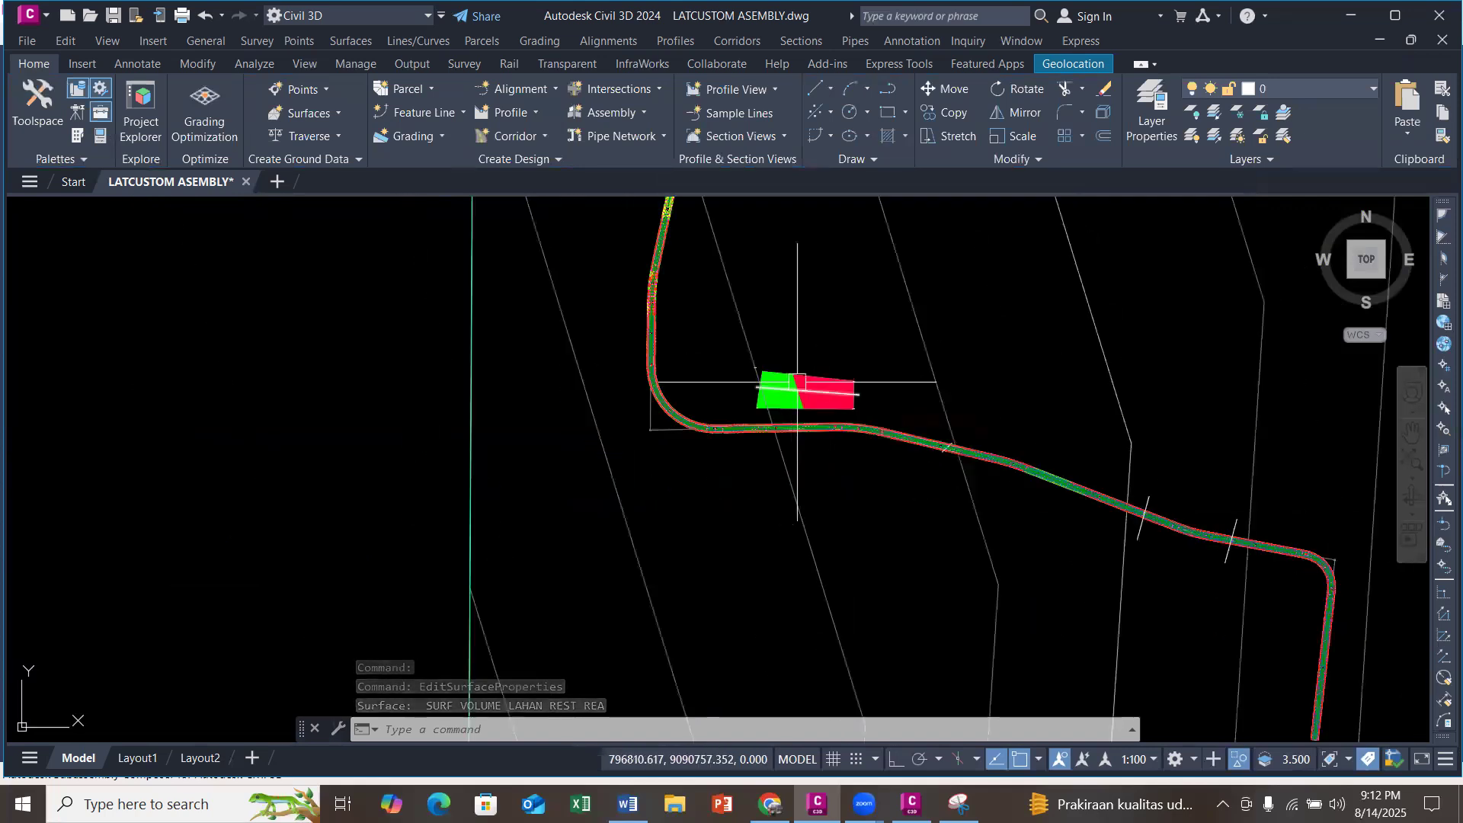
scroll(816, 342, "up", 4)
scroll(760, 411, "down", 6)
scroll(760, 415, "up", 6)
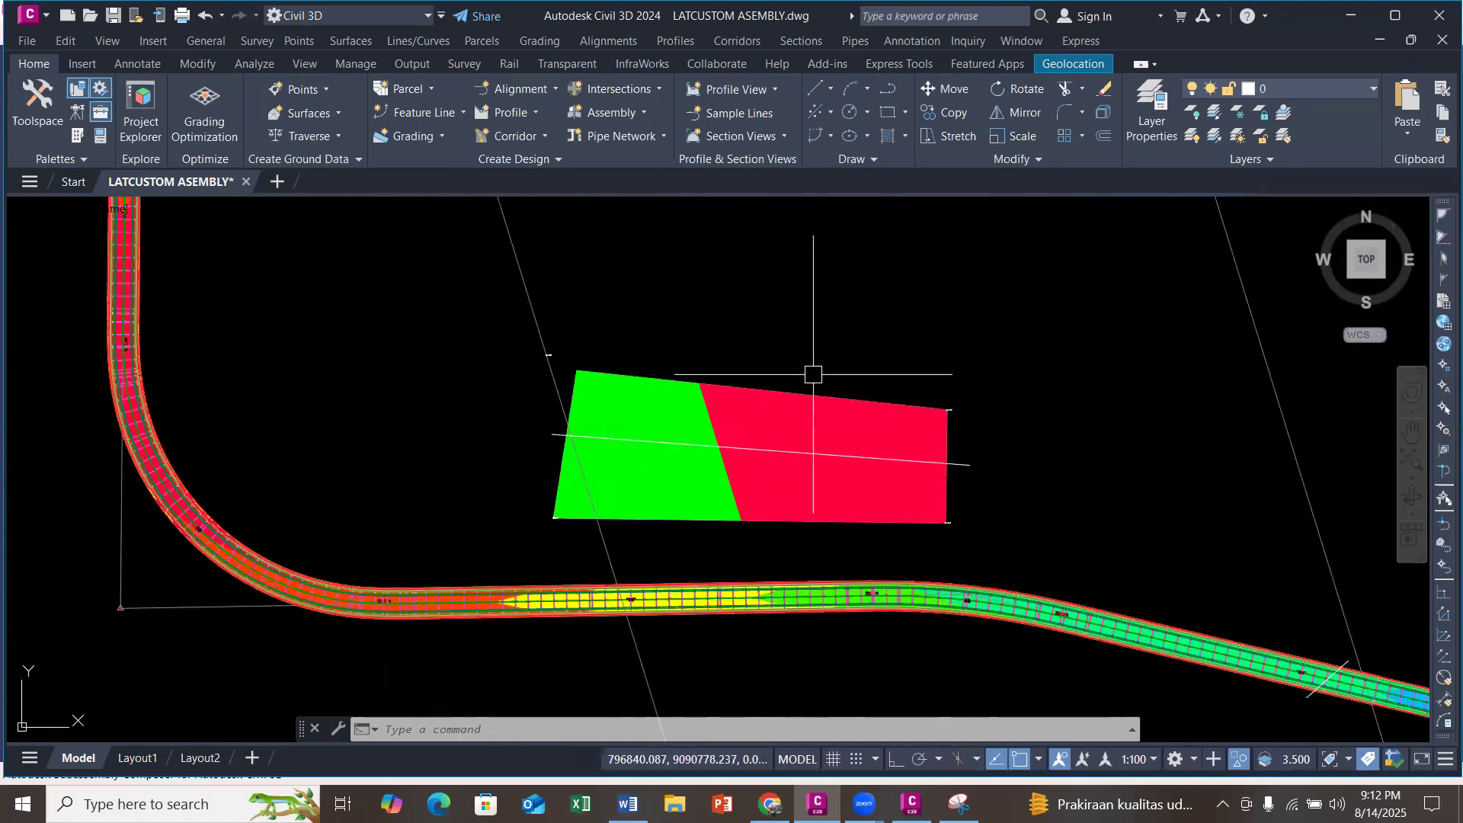
left_click(708, 412)
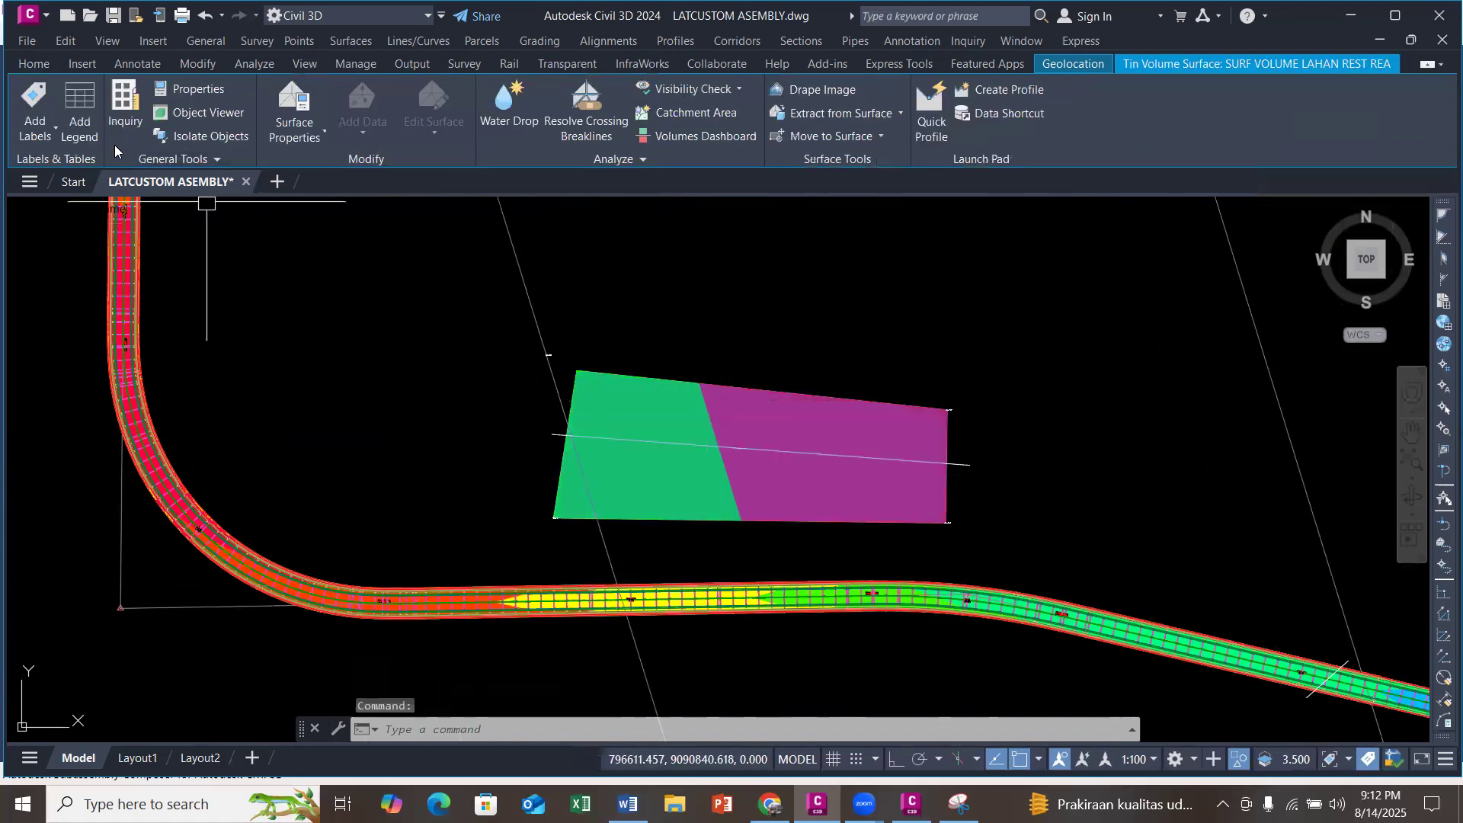
left_click(87, 137)
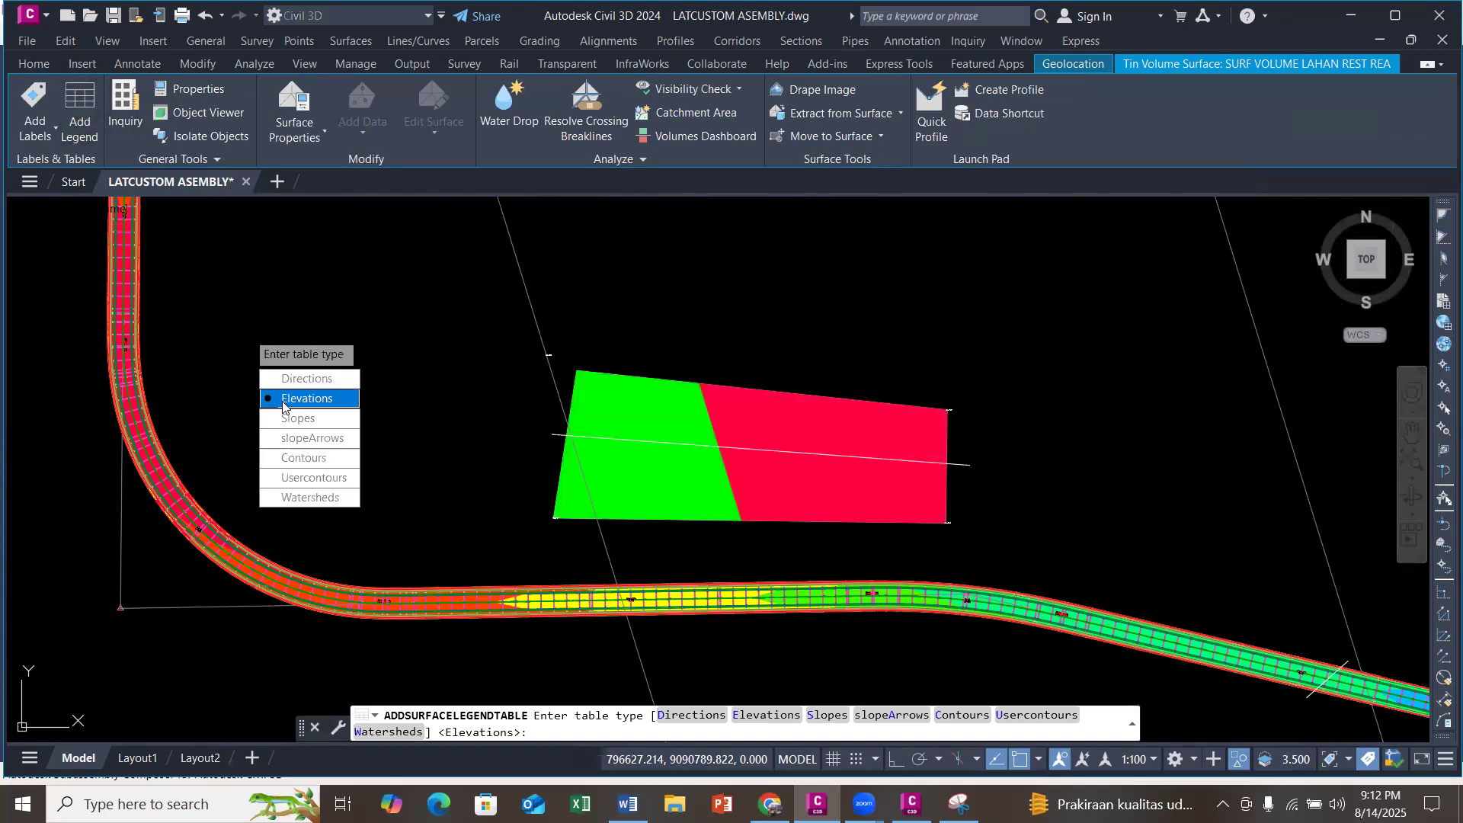
left_click(281, 400)
left_click(301, 385)
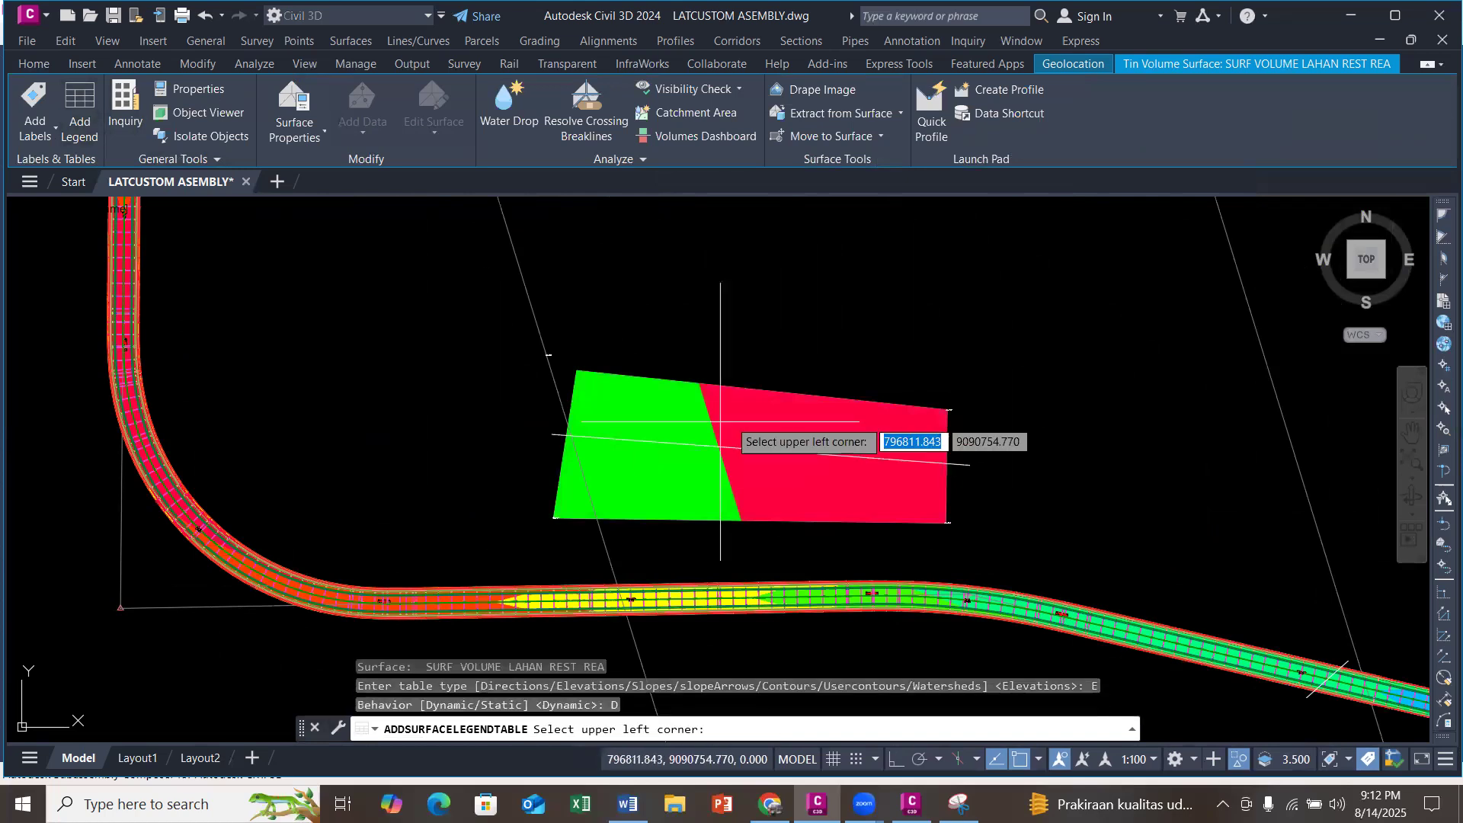
scroll(732, 431, "down", 8)
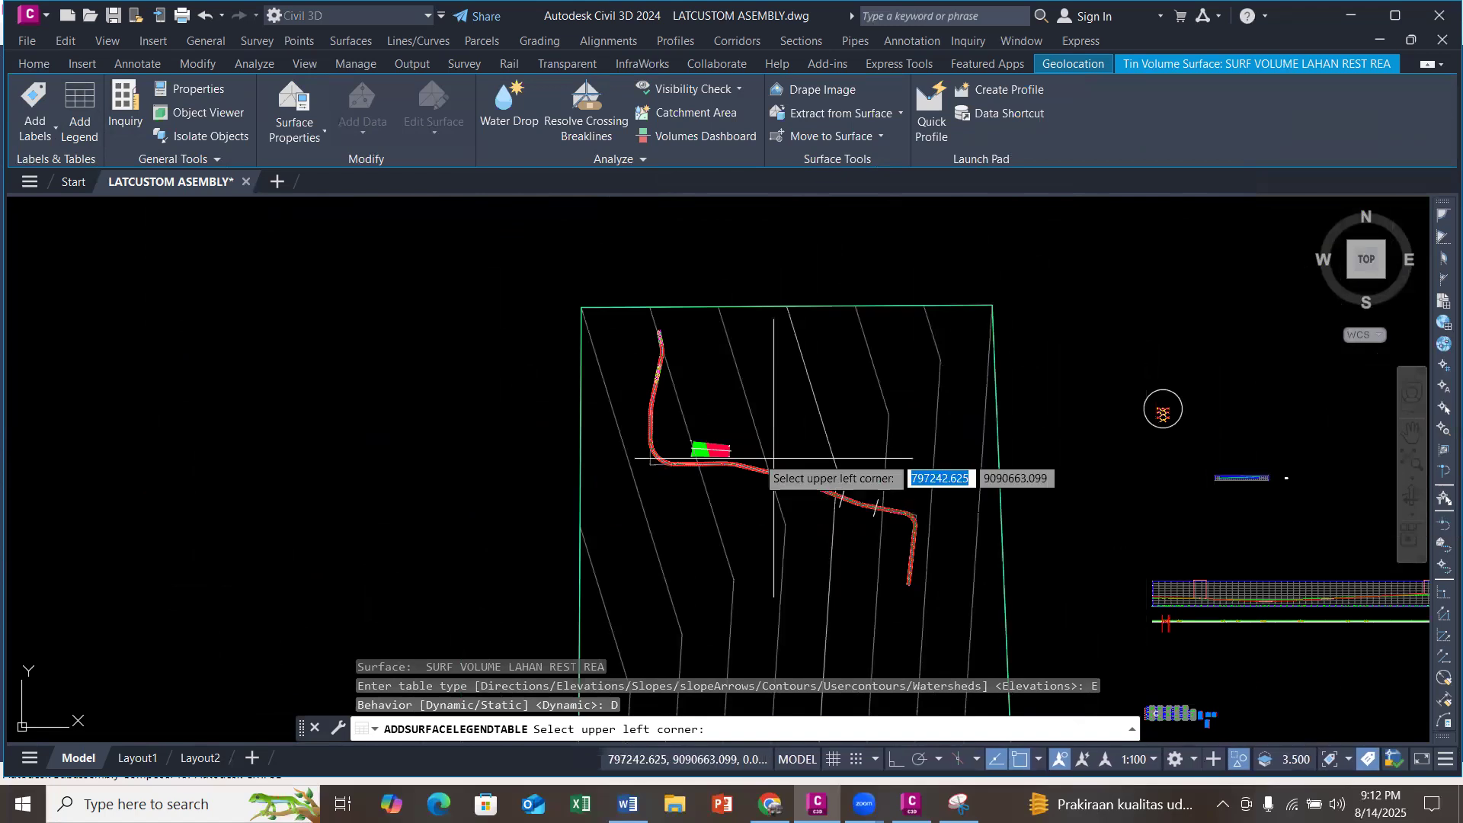
scroll(759, 454, "up", 10)
scroll(724, 411, "up", 8)
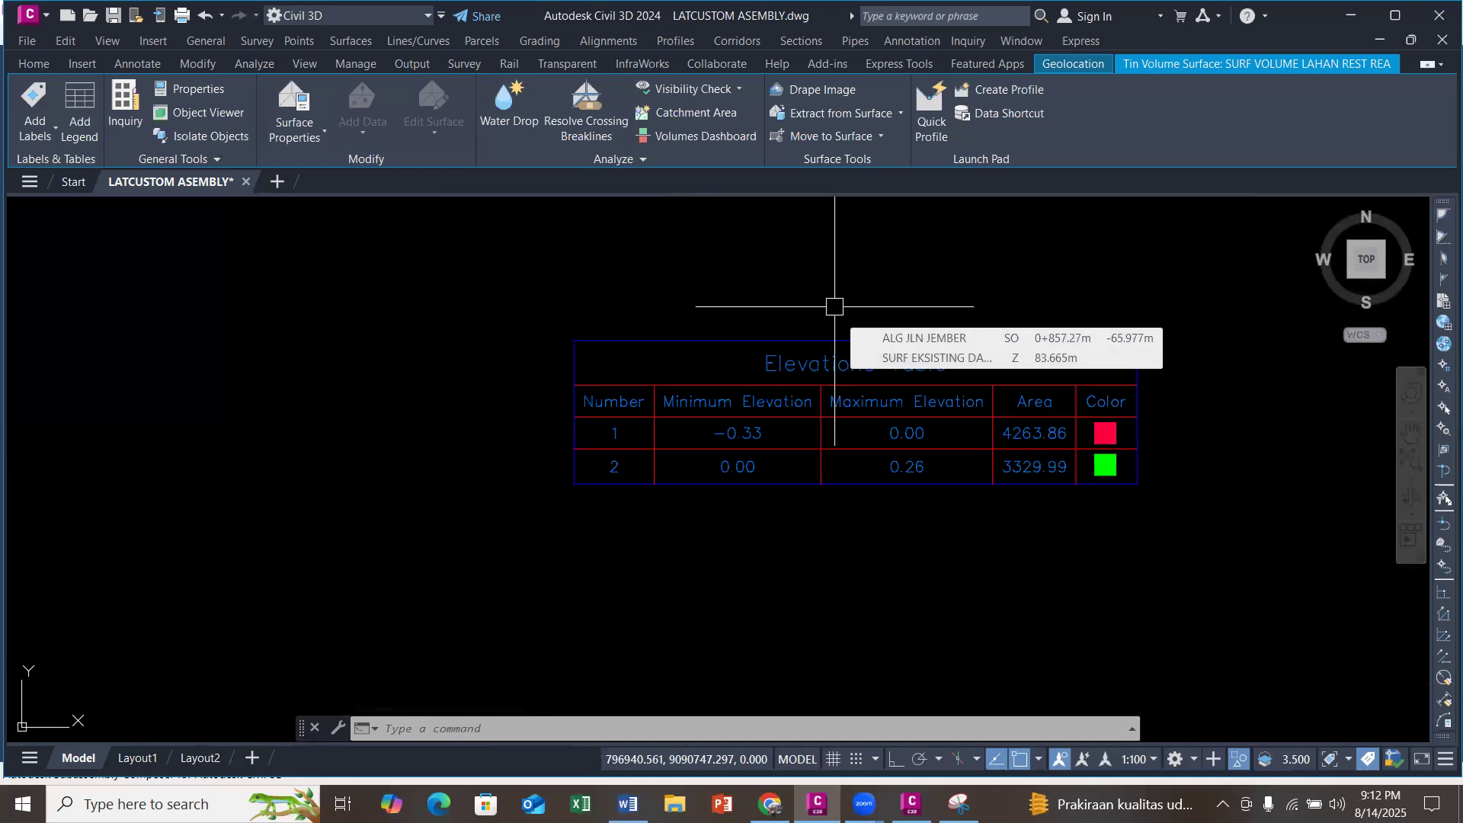
Step: Examine the elevations table, the colored cut and fill zones, the rest-area profile view and the volume notes beside it
scroll(834, 342, "down", 6)
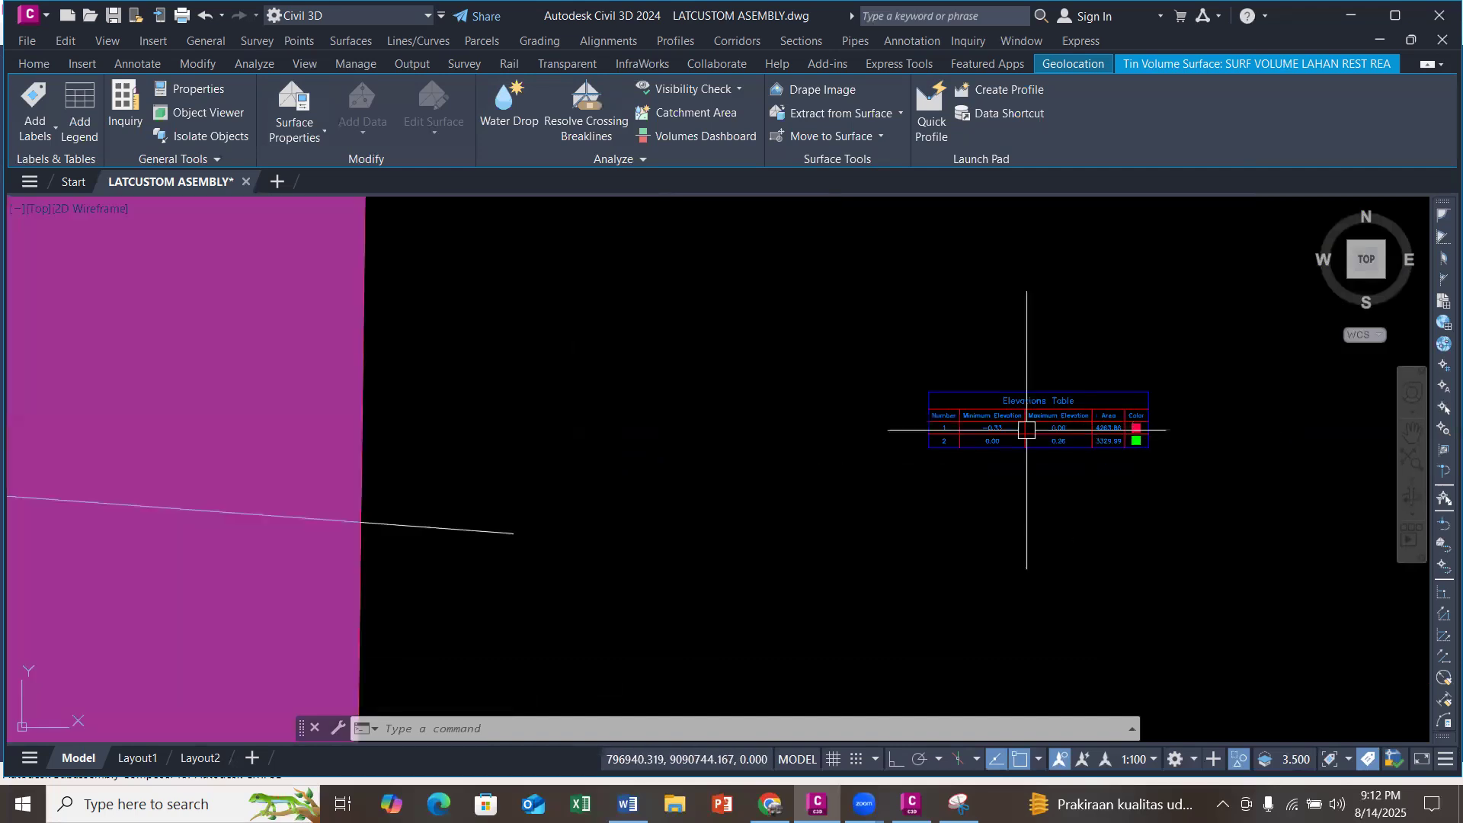
scroll(1086, 400, "up", 6)
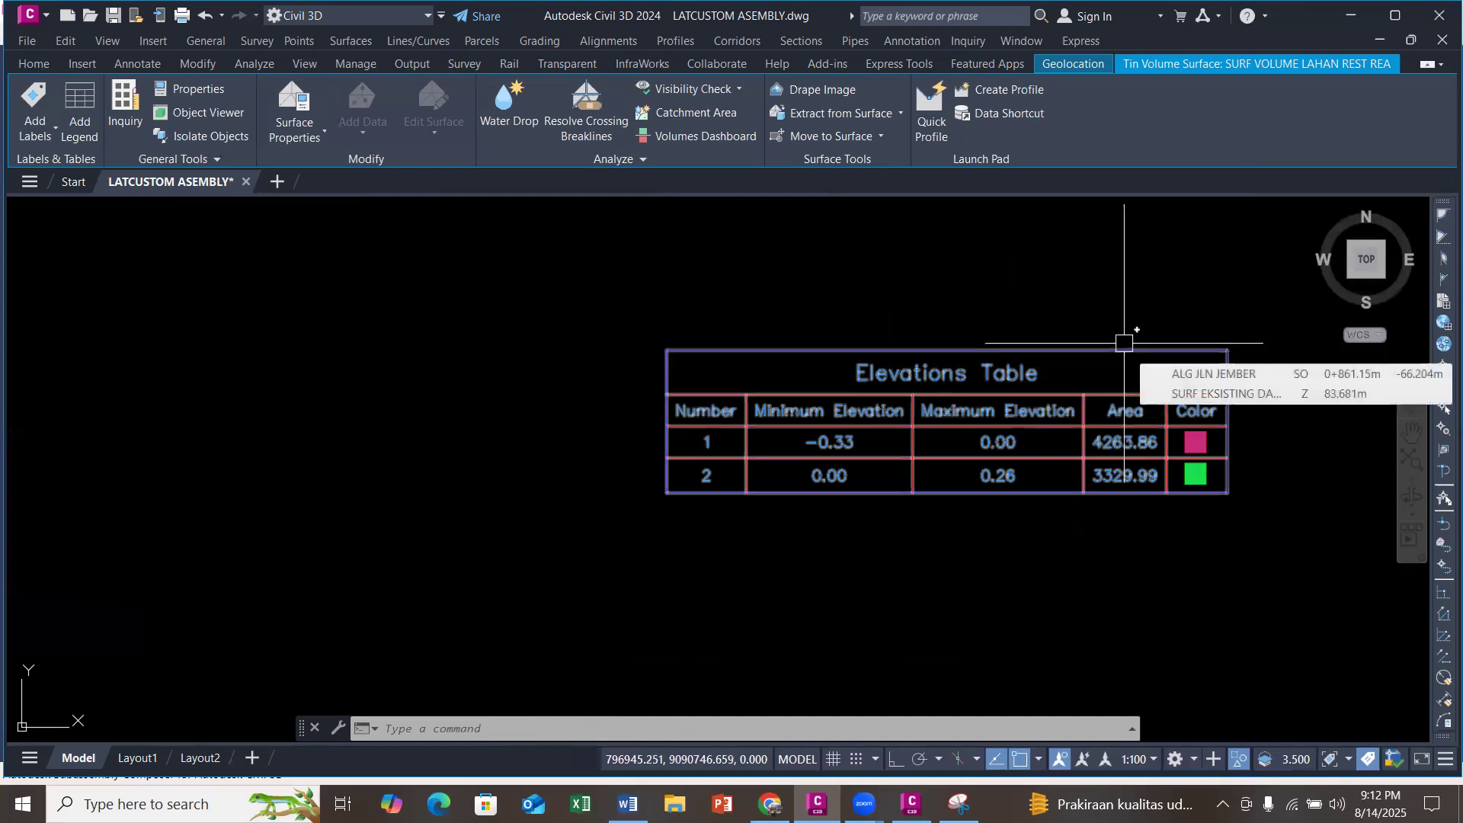
scroll(1083, 389, "down", 8)
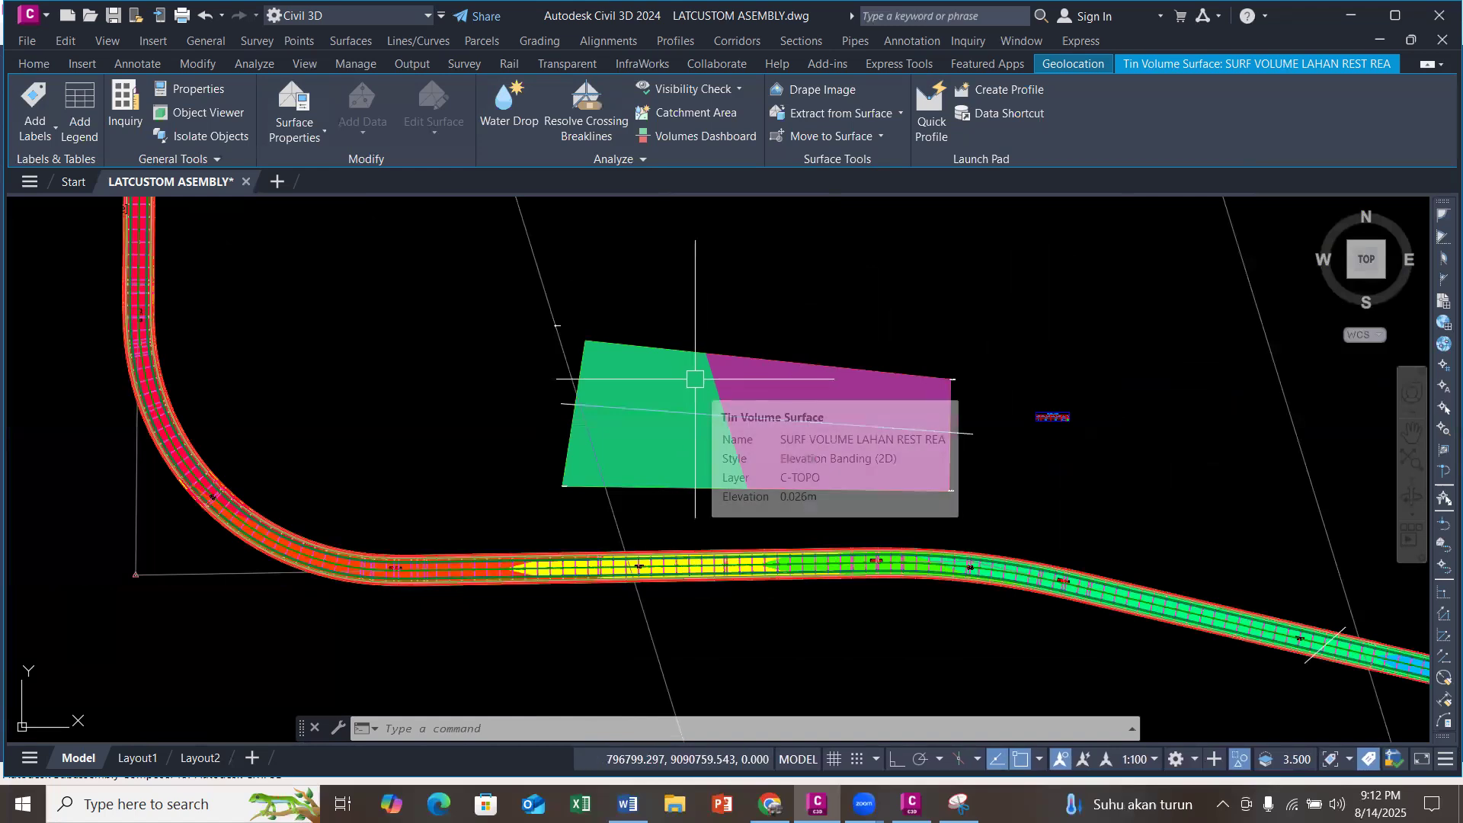
scroll(940, 483, "down", 10)
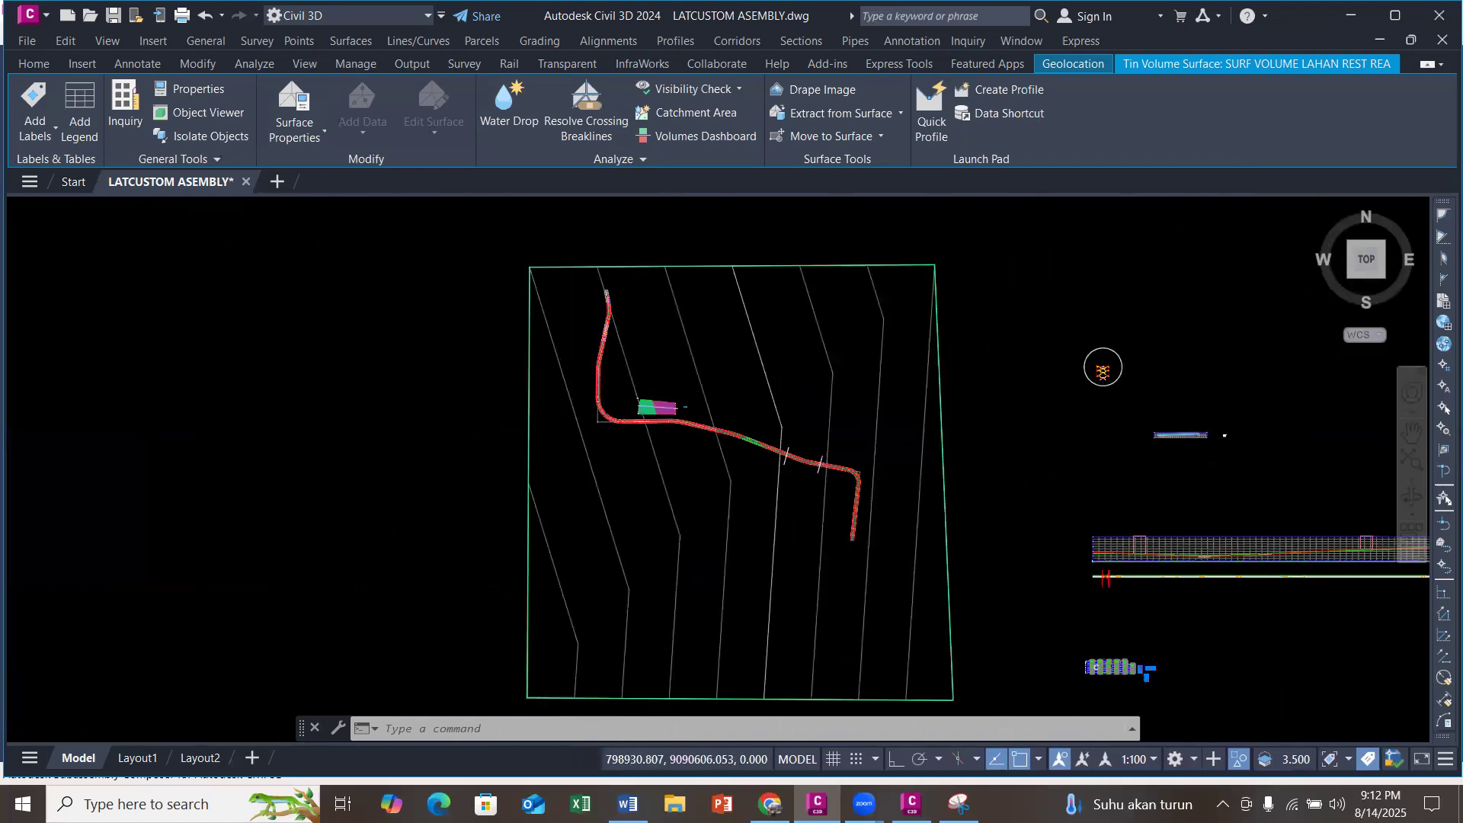
scroll(1115, 436, "down", 2)
scroll(1067, 579, "up", 4)
scroll(1066, 578, "down", 3)
scroll(1149, 309, "up", 4)
scroll(1221, 300, "up", 2)
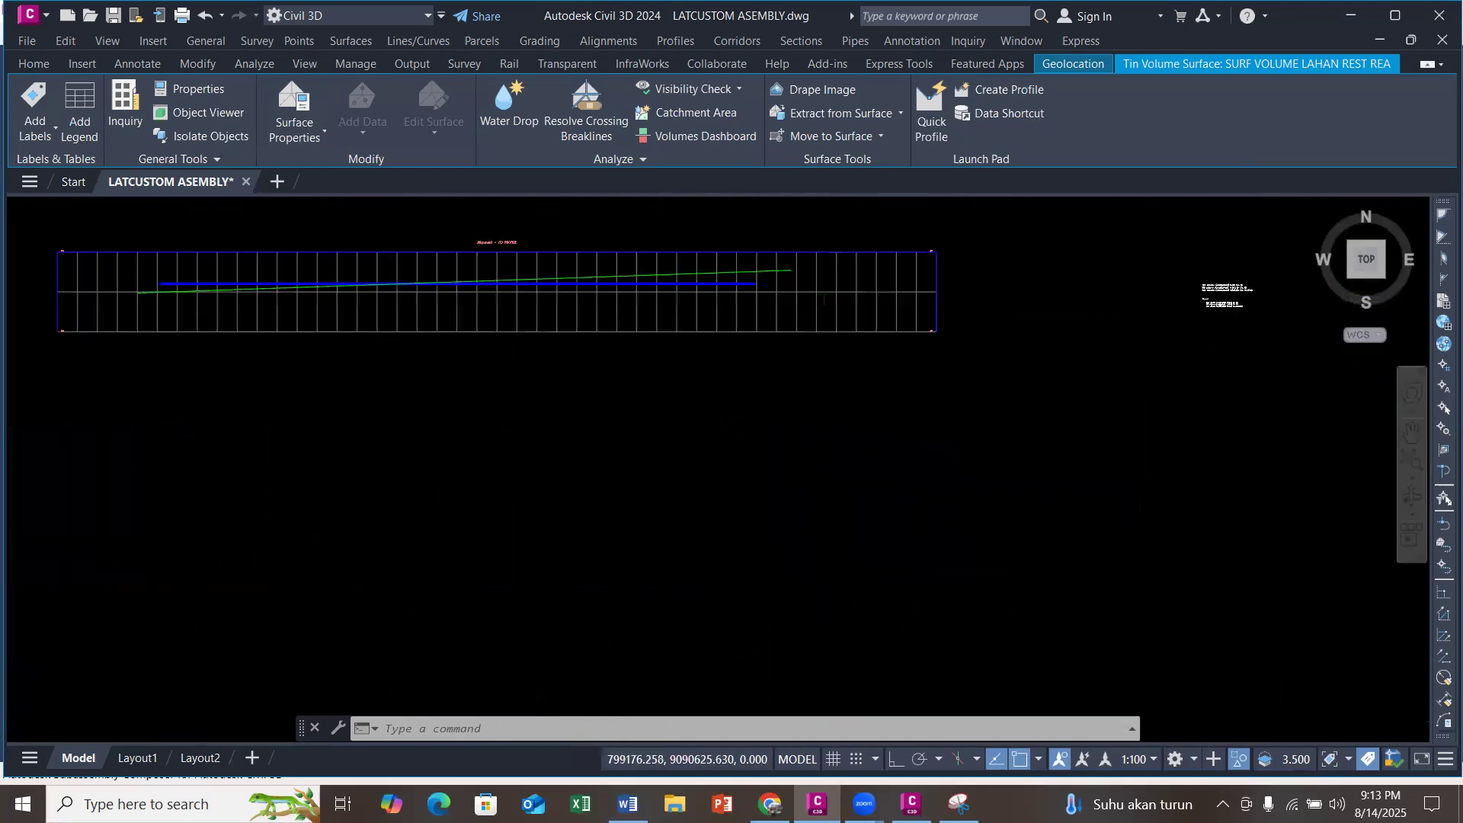
scroll(1251, 289, "up", 5)
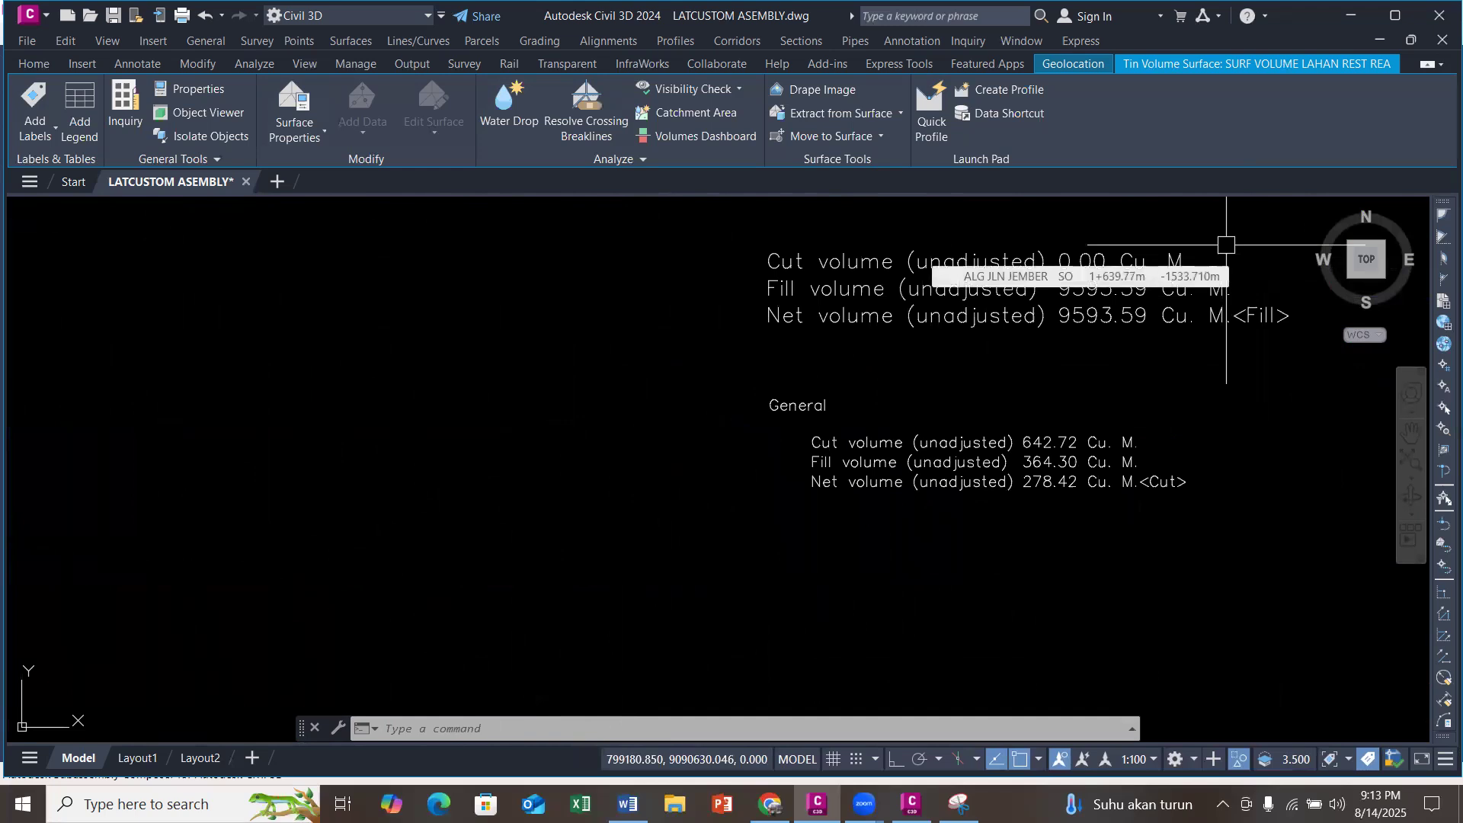
scroll(1150, 473, "down", 10)
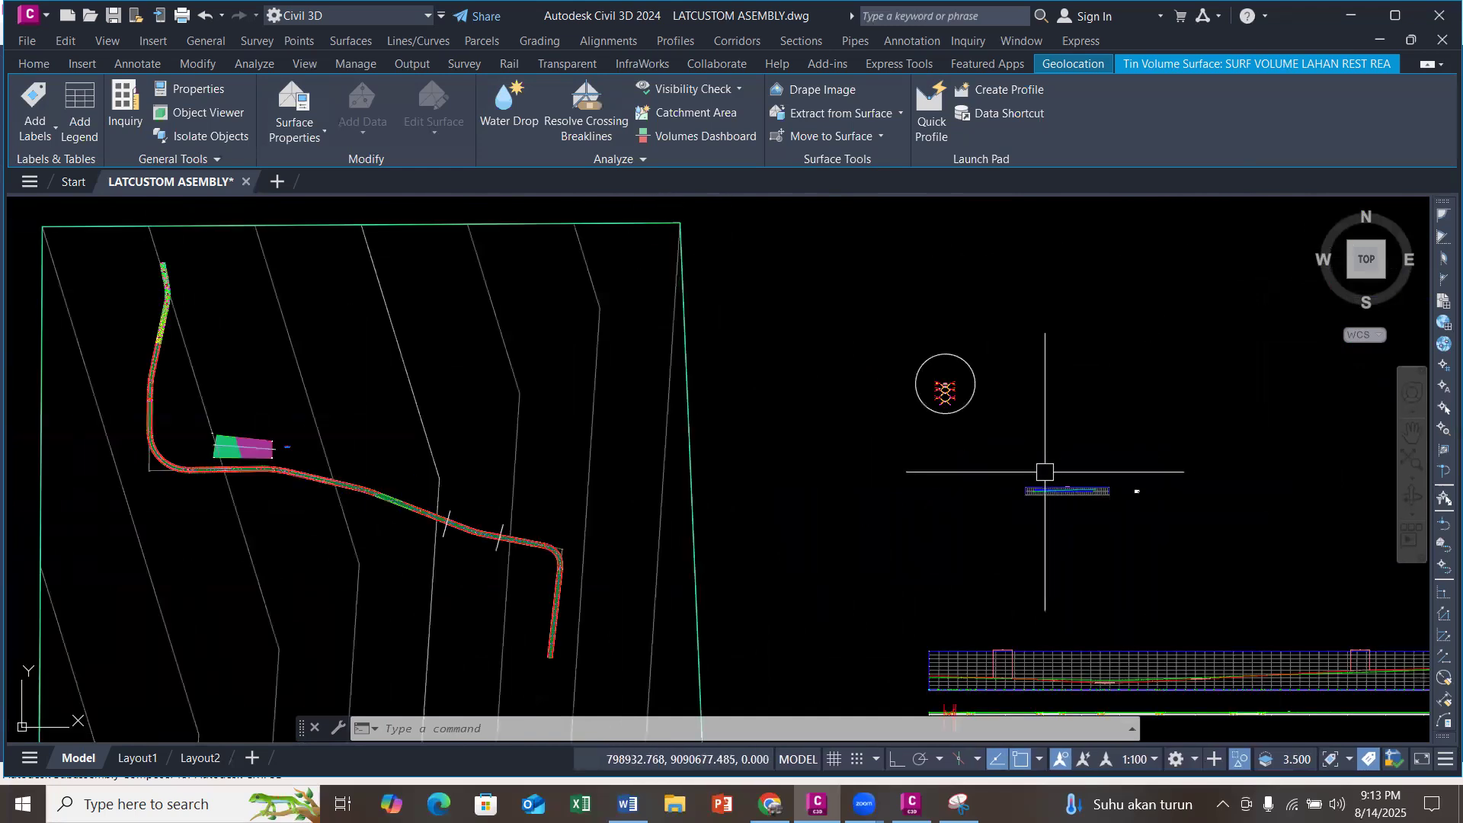
scroll(962, 396, "down", 4)
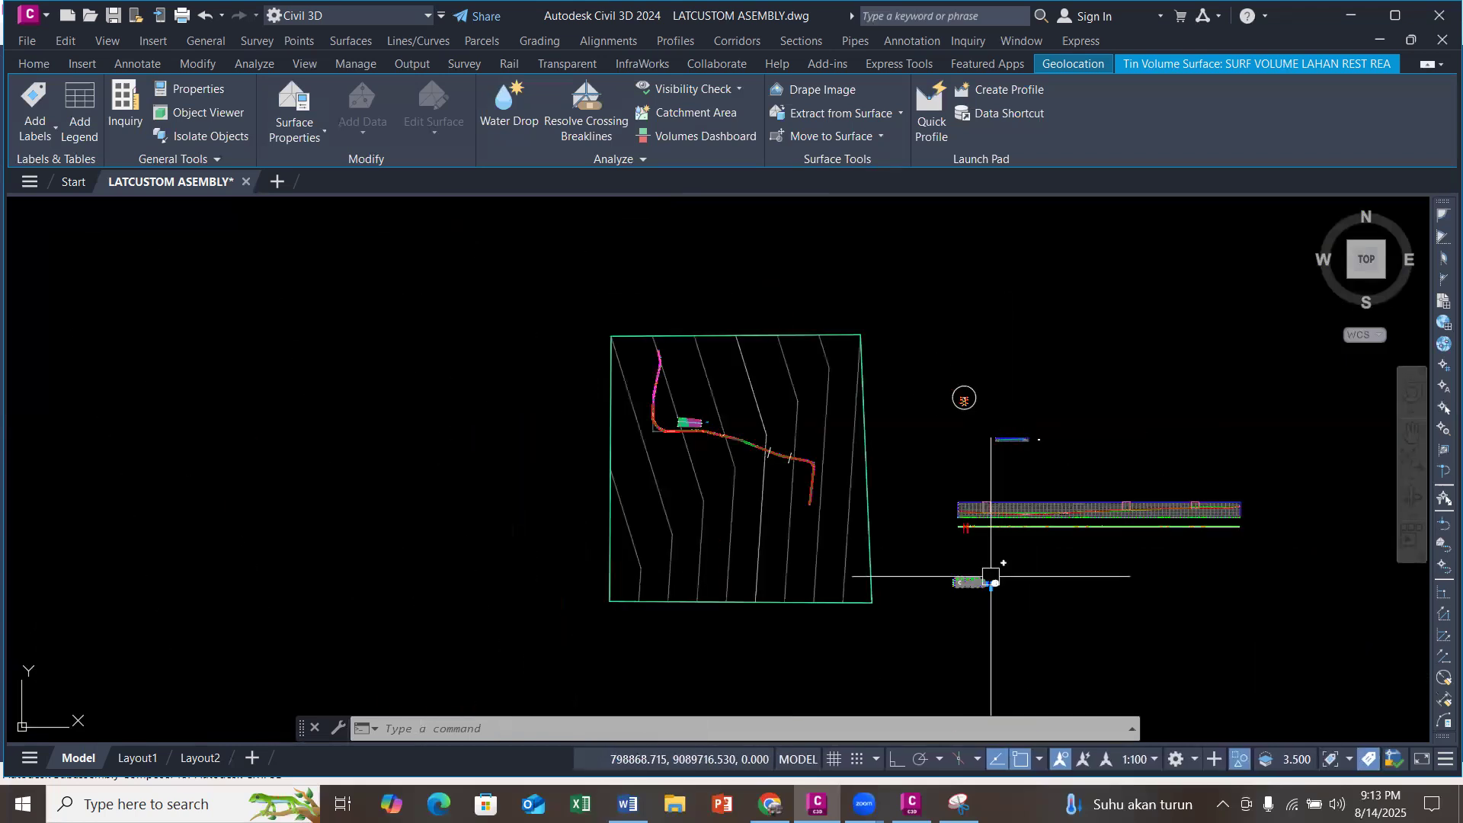
Step: Draw a near-vertical polyline from the start of the blue design profile down to the green existing ground profile
scroll(1021, 495, "up", 5)
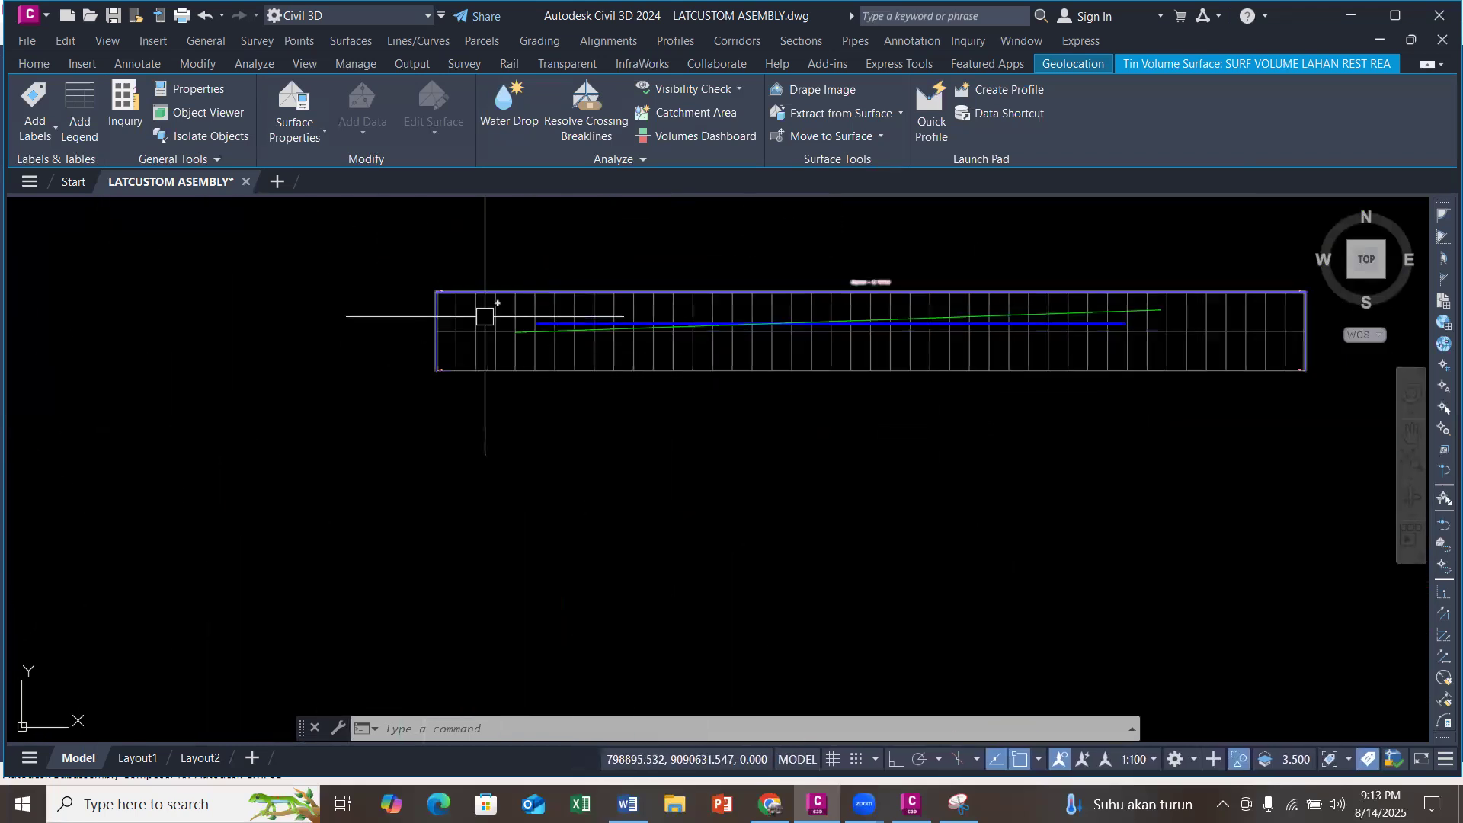
scroll(534, 312, "up", 5)
type("pl")
key("Return")
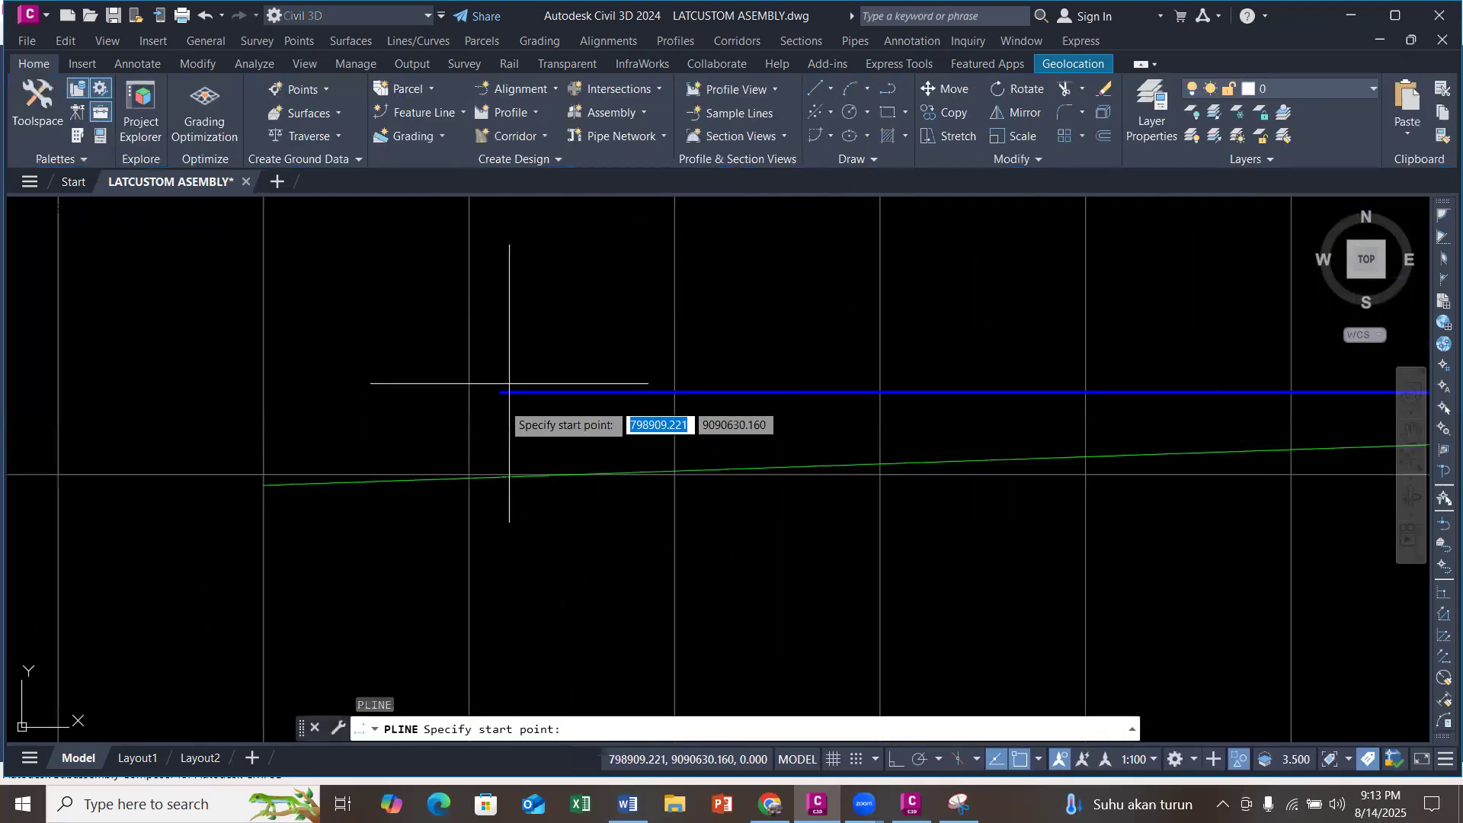
left_click(500, 393)
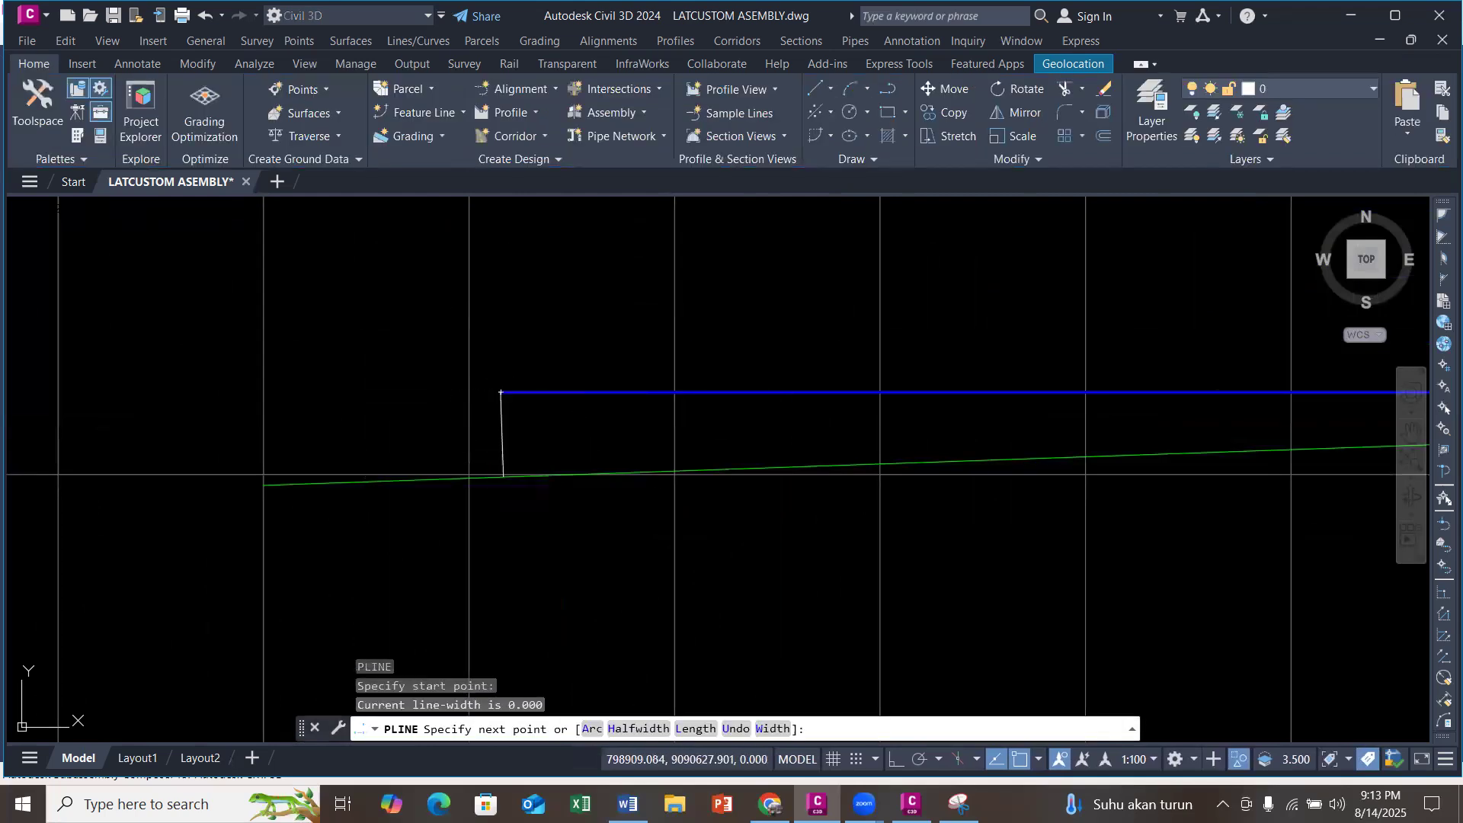
left_click(502, 477)
key("Escape")
Step: Draw a stepped, terrace-like polyline from the far end of the blue design profile up to the existing ground profile
scroll(526, 421, "down", 8)
scroll(947, 409, "up", 6)
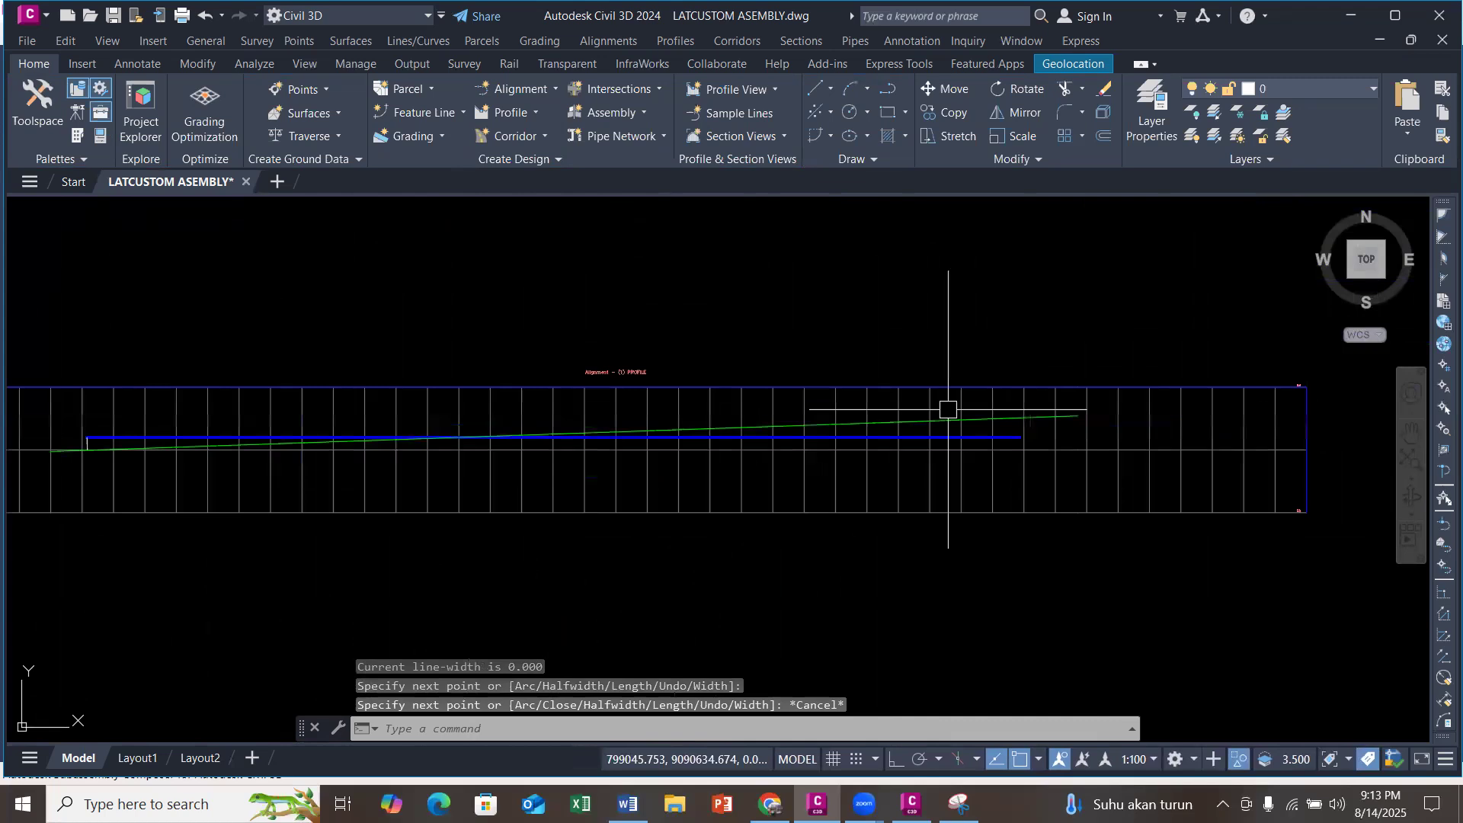
key("Return")
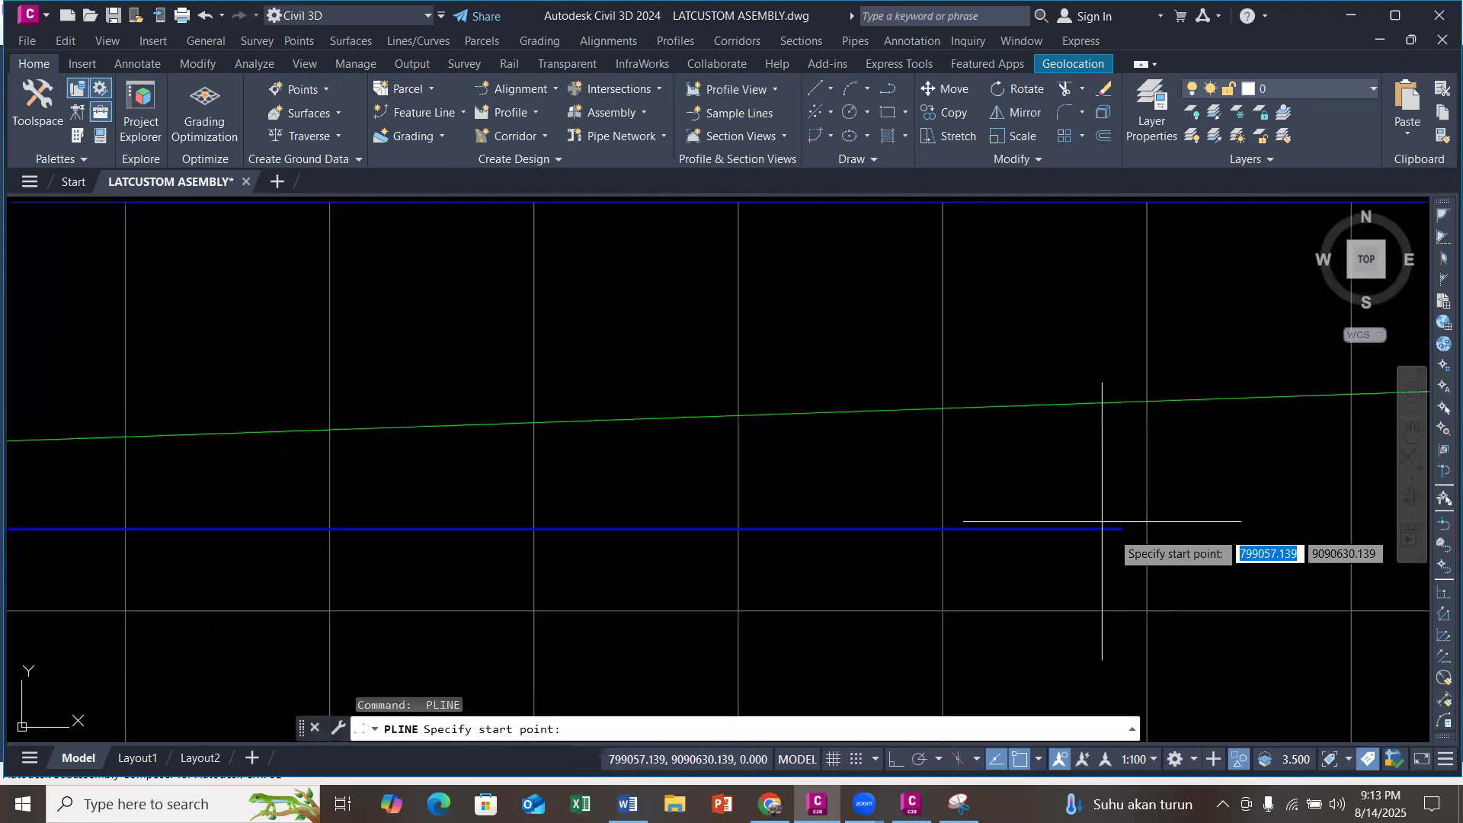
left_click(1120, 528)
left_click(1174, 476)
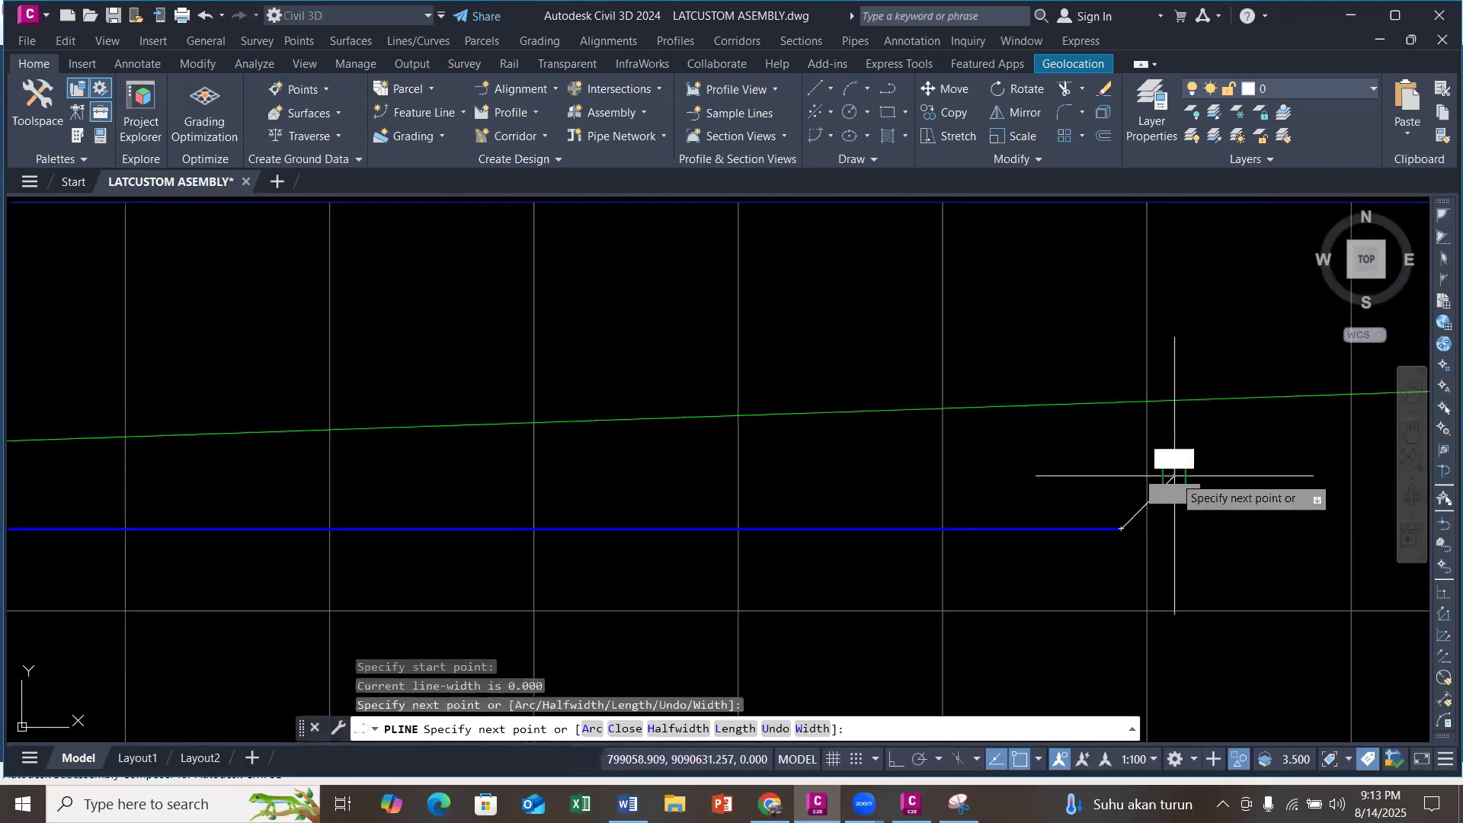
left_click(1244, 473)
left_click(1255, 435)
left_click(1293, 433)
left_click(1304, 394)
key("Escape")
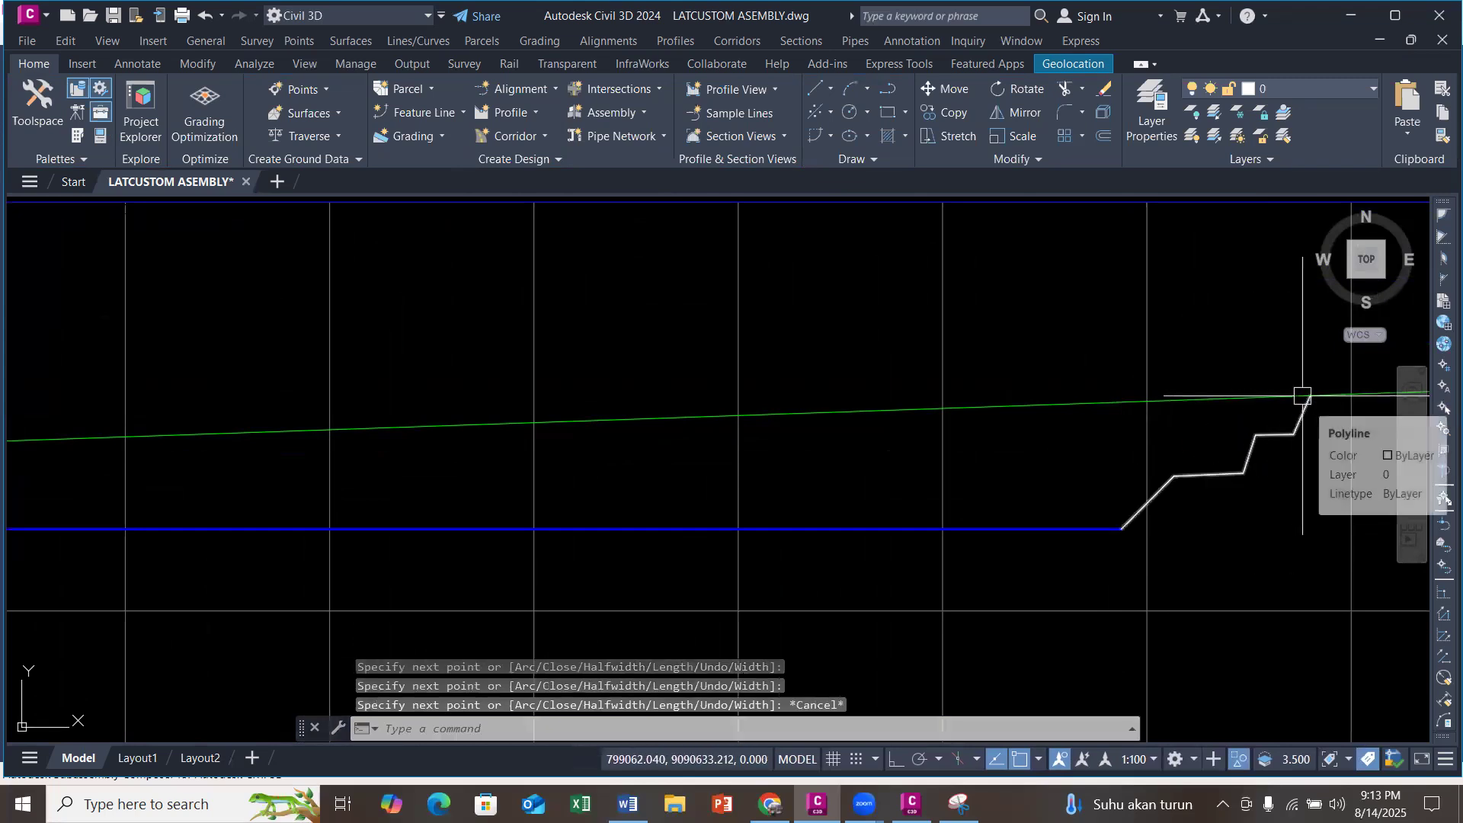
Step: Draw a near-vertical polyline from the far end of the blue design profile up to the existing ground profile
key("Return")
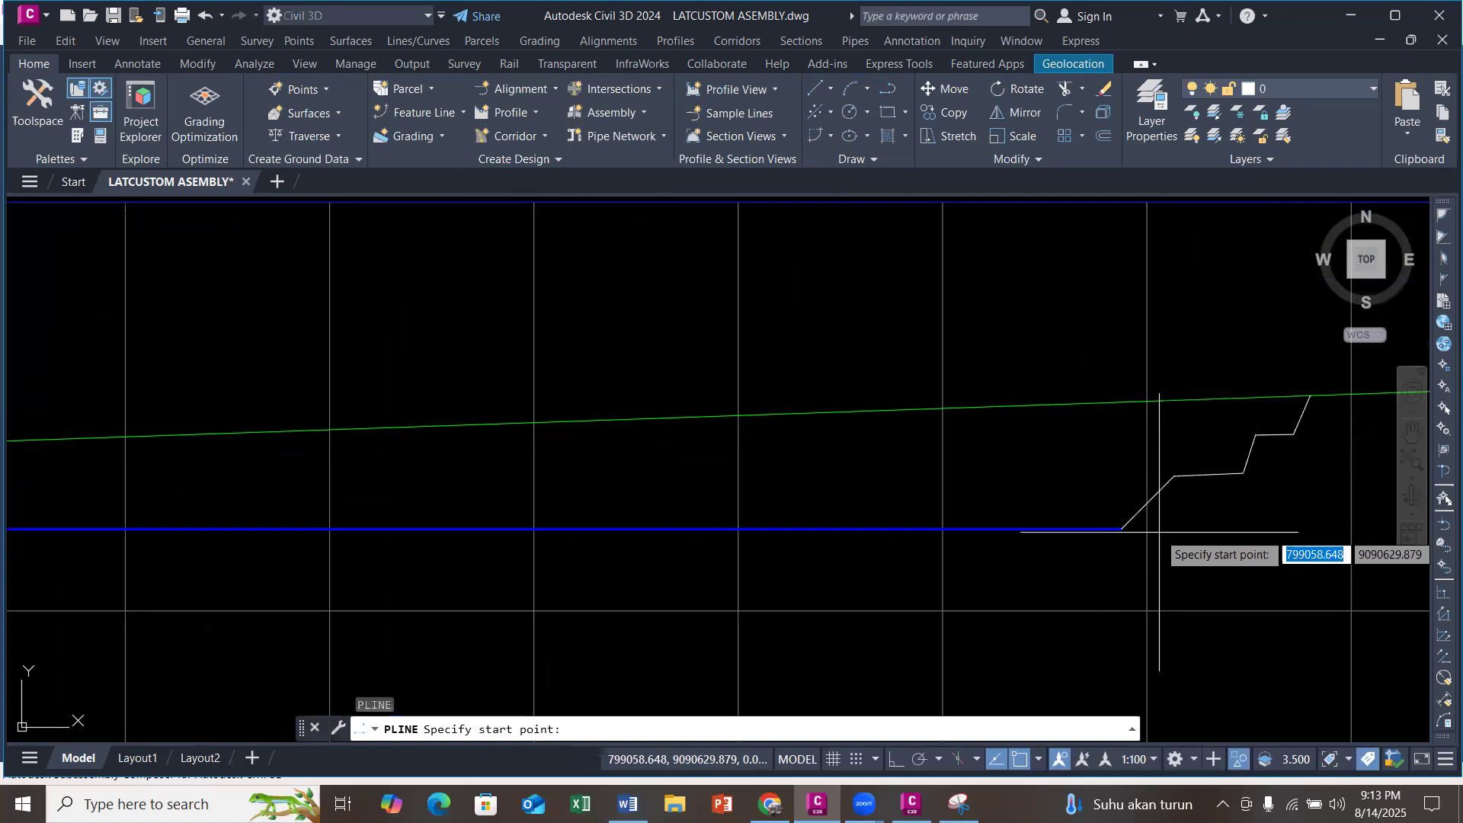
left_click(1124, 528)
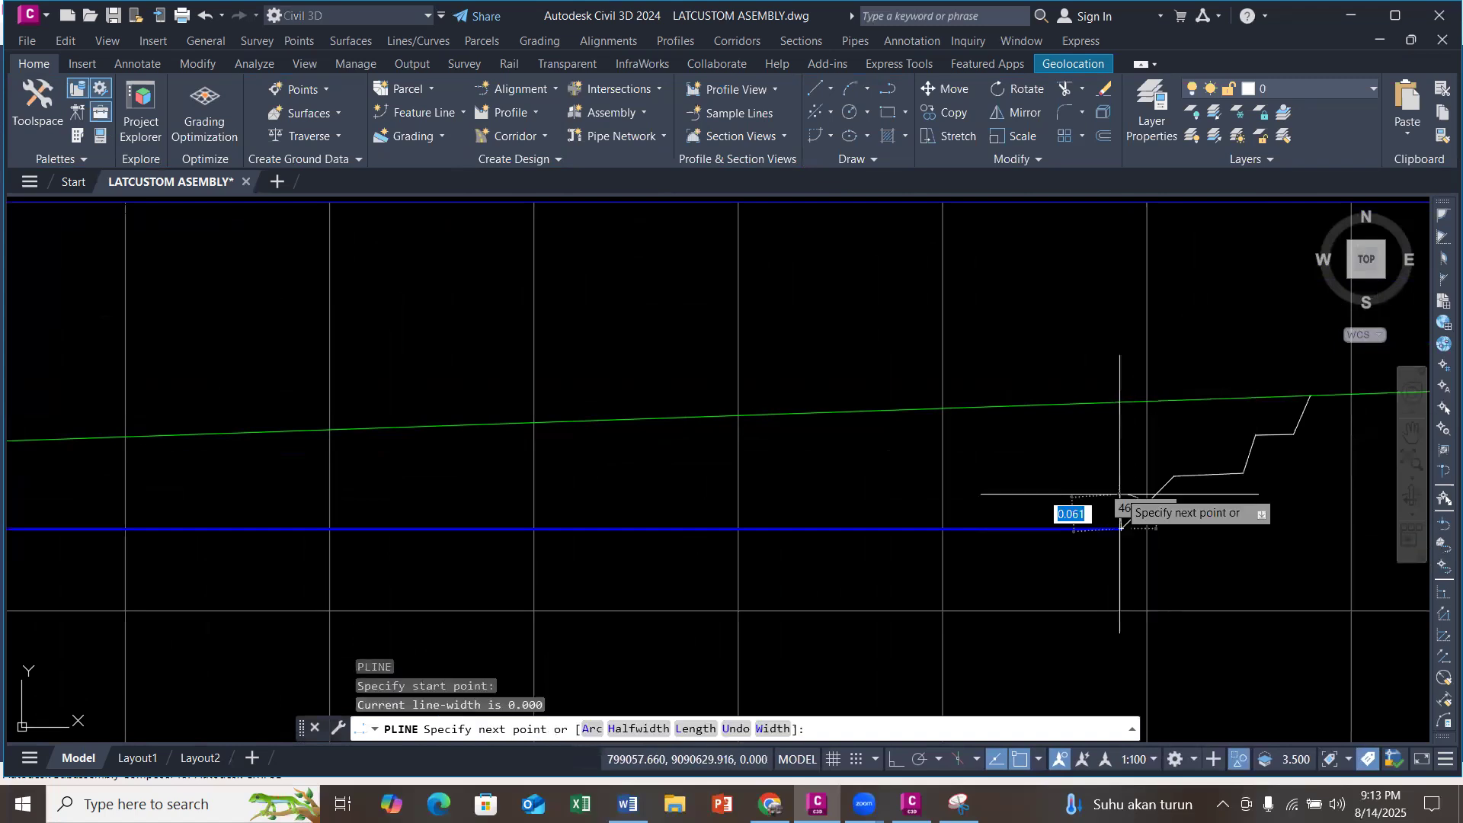
left_click(1117, 403)
key("Escape")
Step: Erase the stepped polyline at the far end of the design profile
left_click(1188, 476)
type("e")
key("Return")
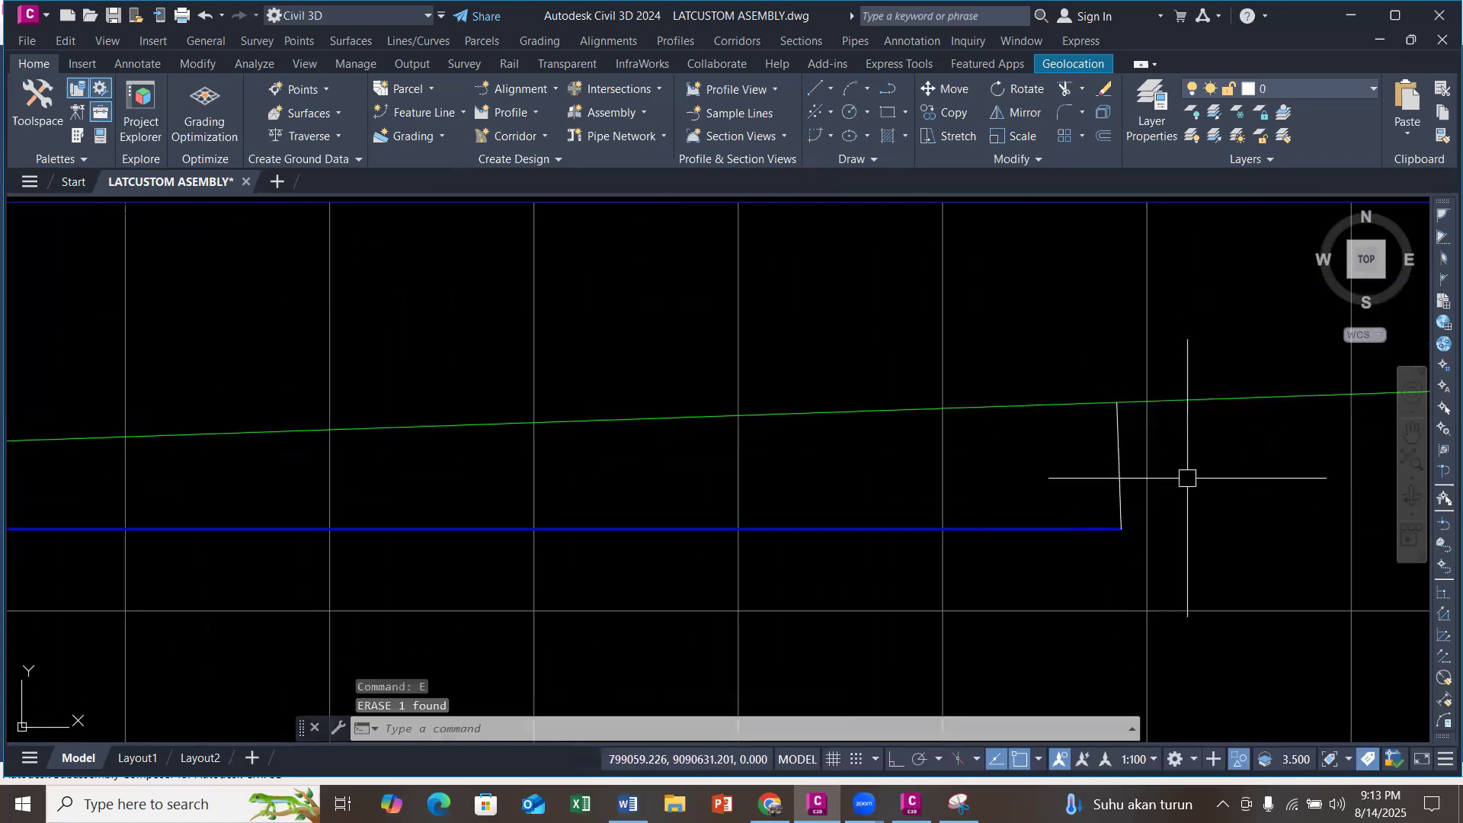
Step: Erase the near-vertical polyline at the far end of the design profile
scroll(1149, 444, "down", 2)
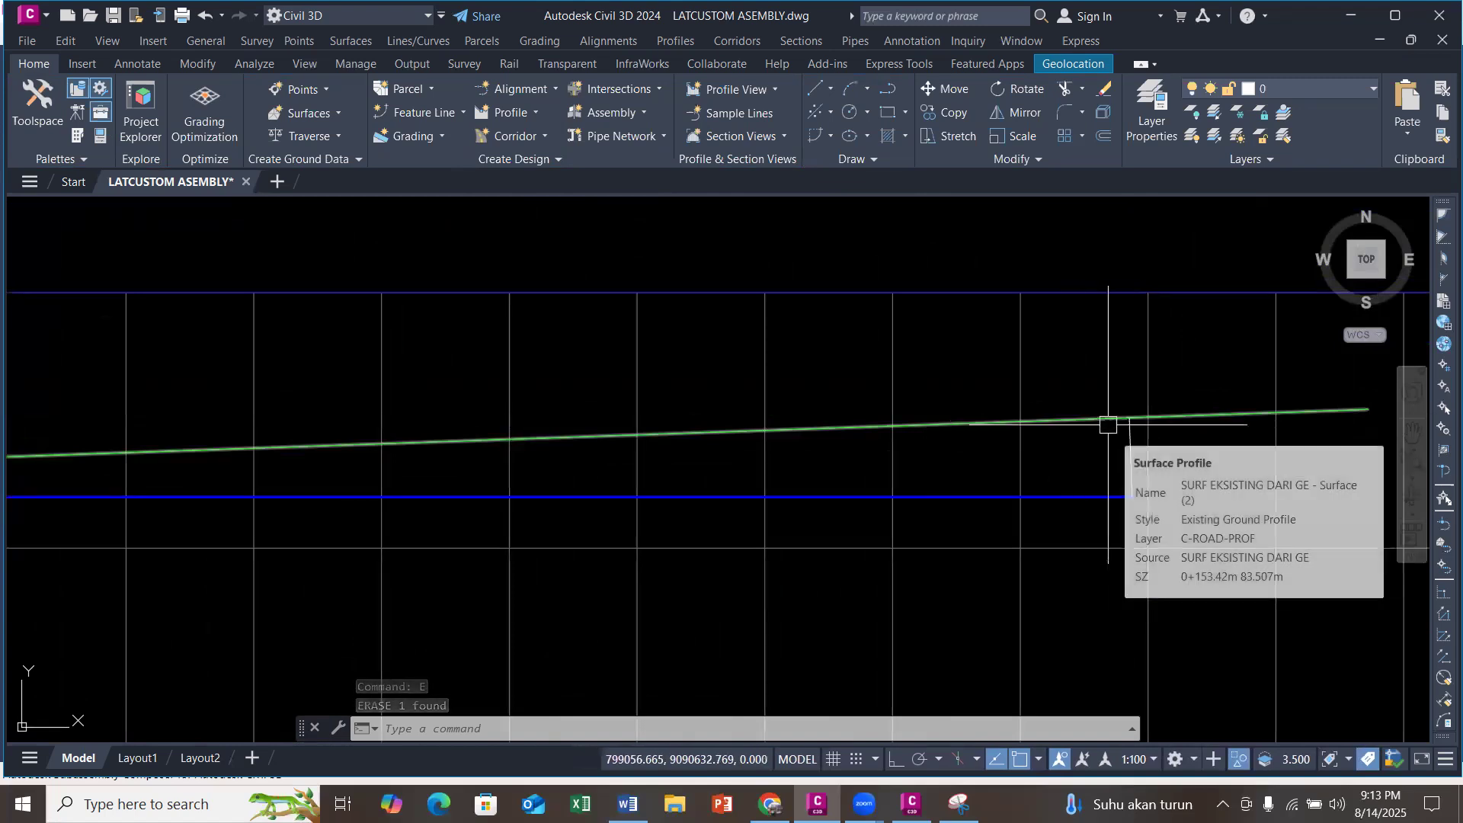
scroll(1105, 432, "down", 4)
scroll(1109, 432, "up", 8)
left_click(1122, 425)
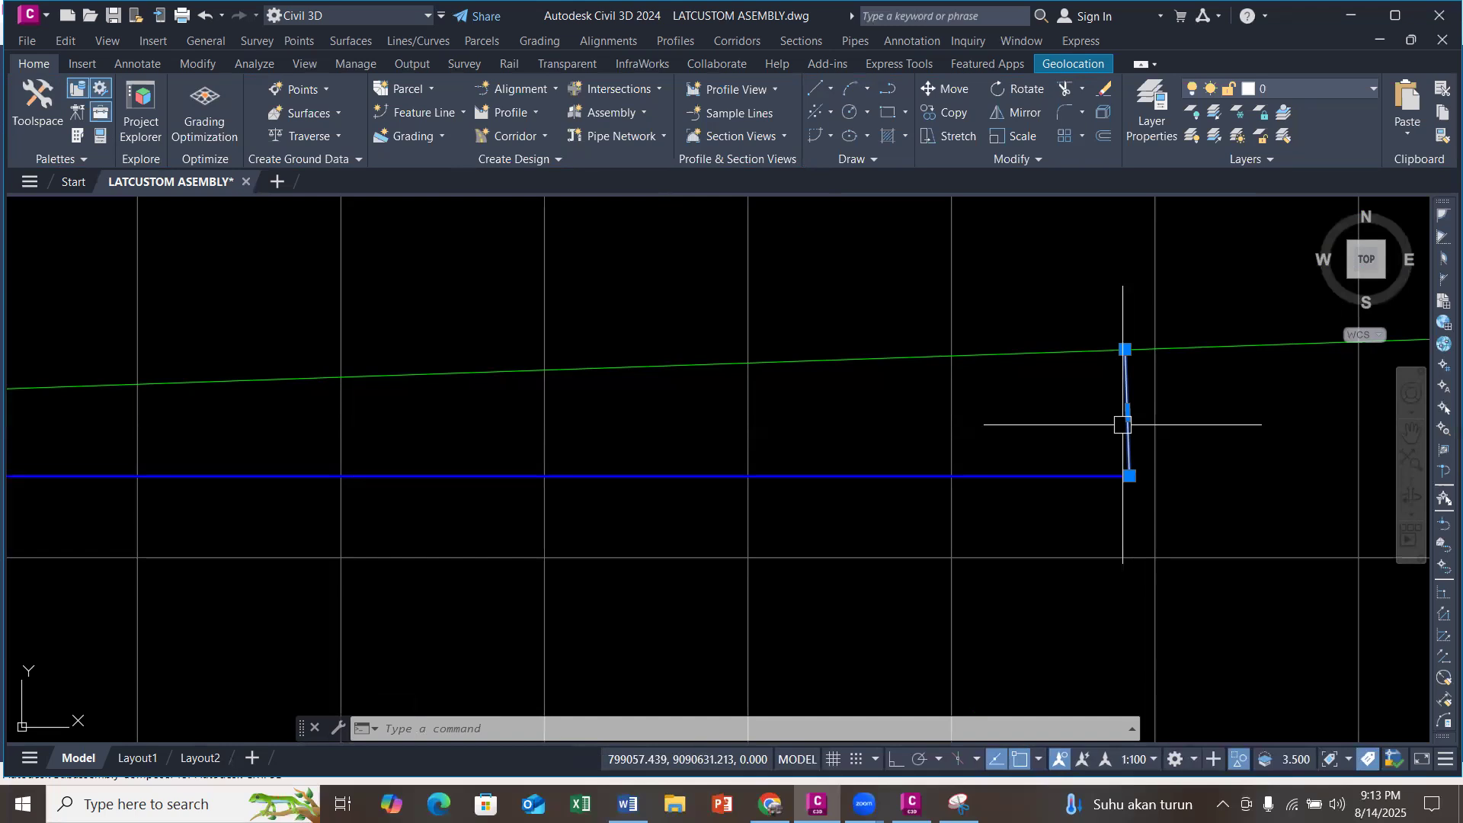
key("Return")
Step: Draw a sloped polyline from the far end of the blue design profile up and outward to the existing ground profile
type("pl")
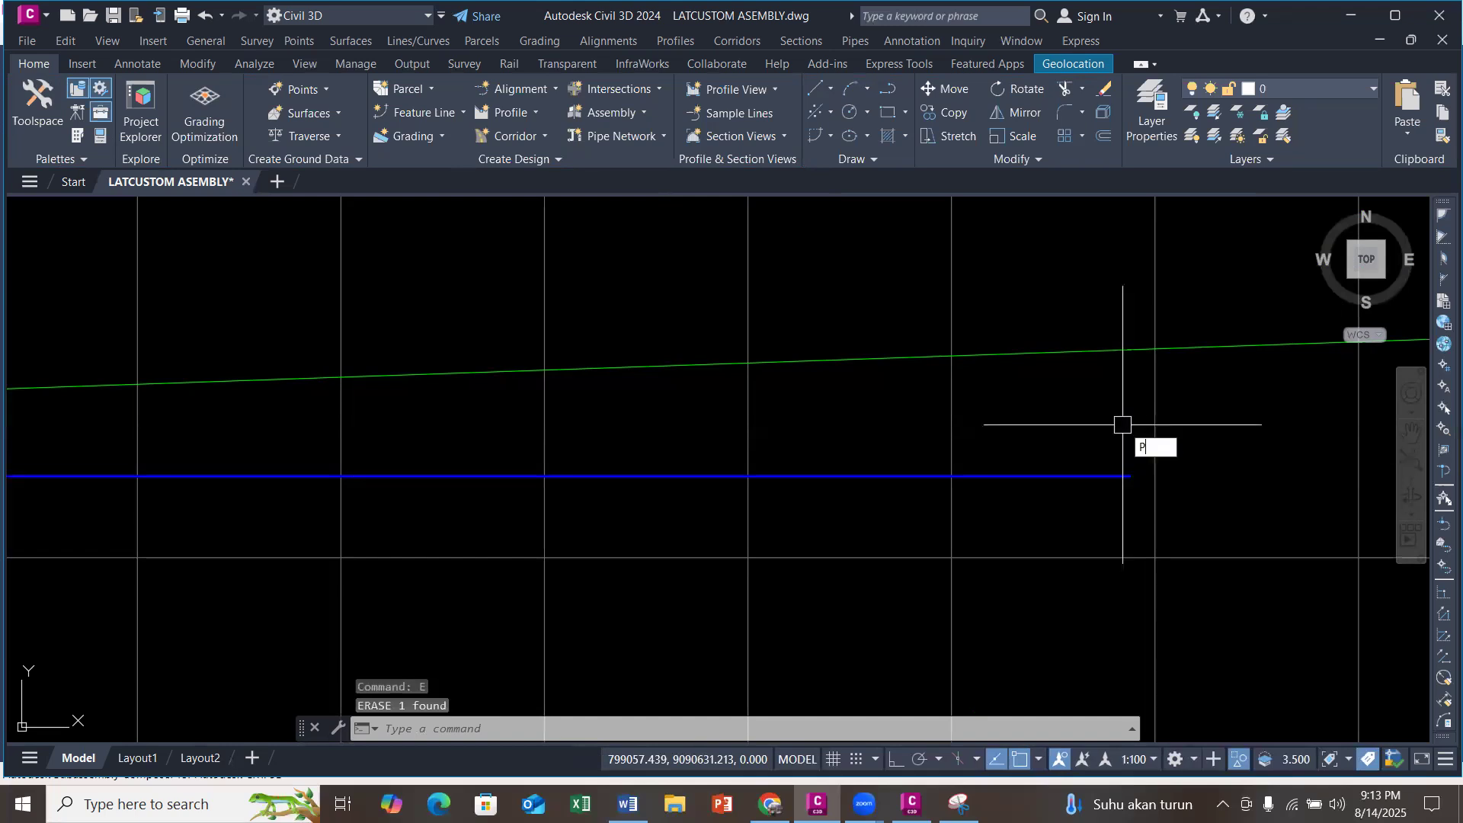
key("Return")
left_click(1129, 475)
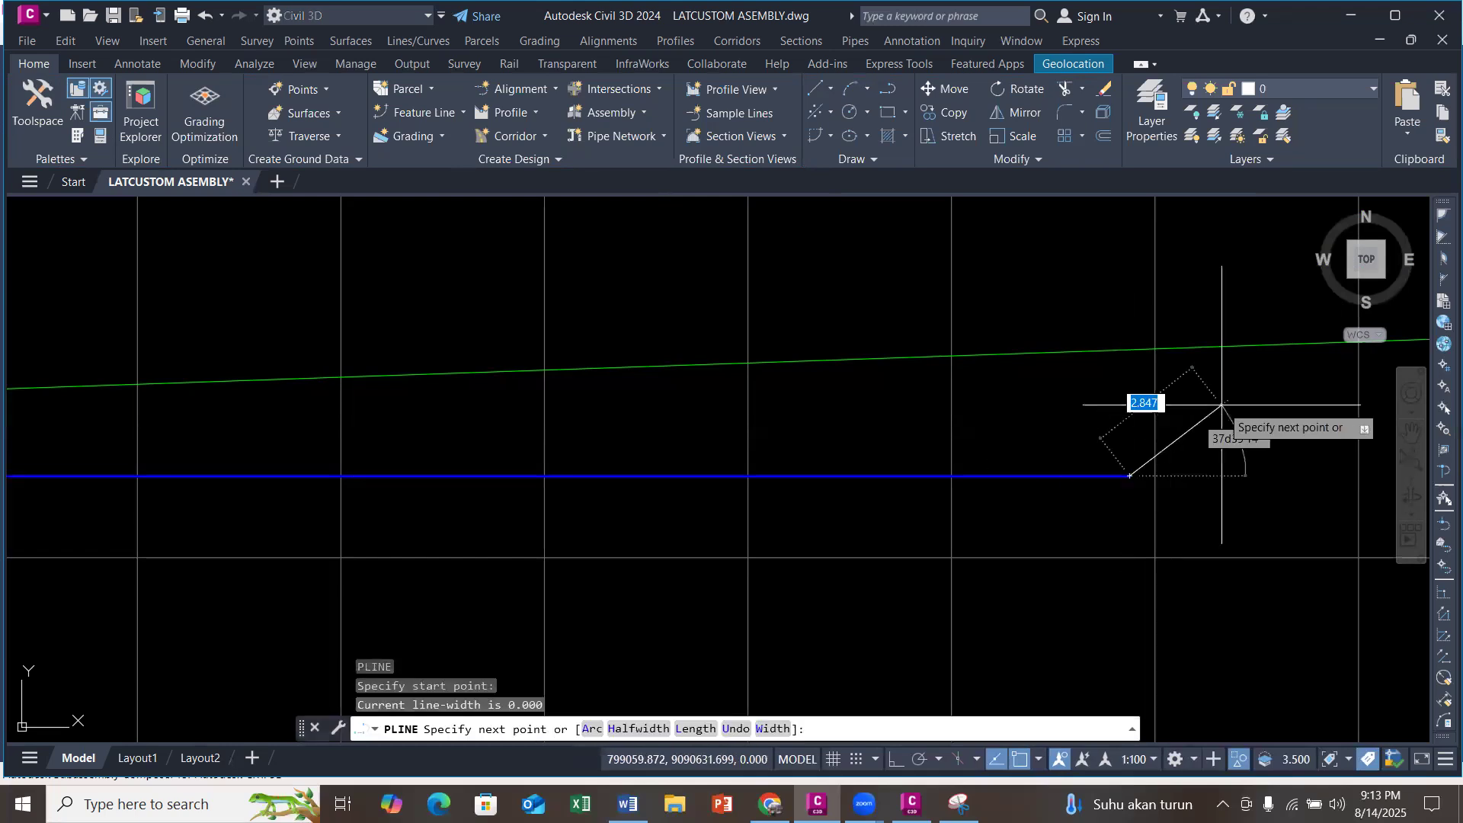
left_click(1280, 345)
key("Escape")
scroll(1130, 391, "down", 2)
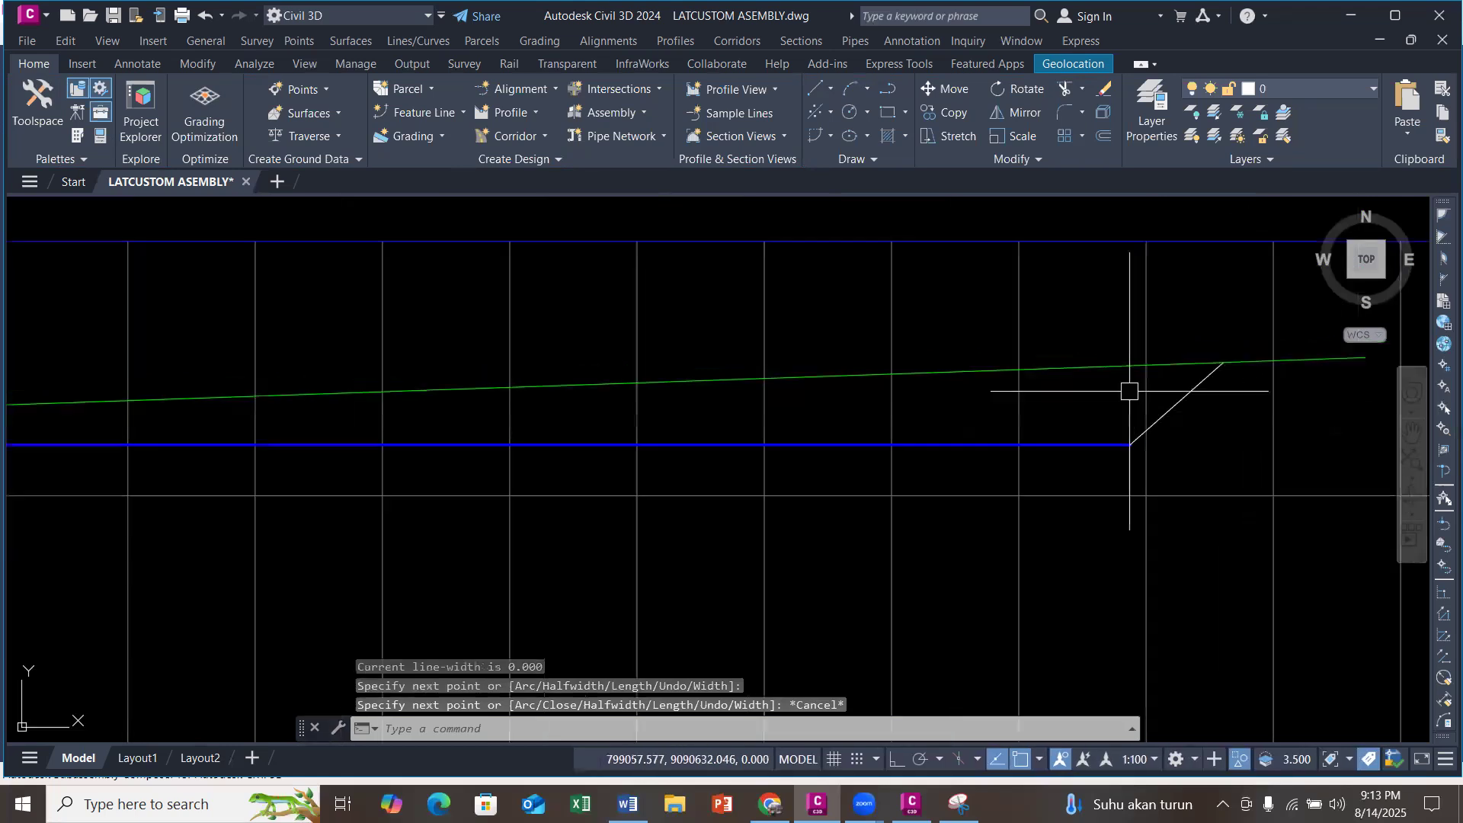
scroll(1013, 430, "down", 5)
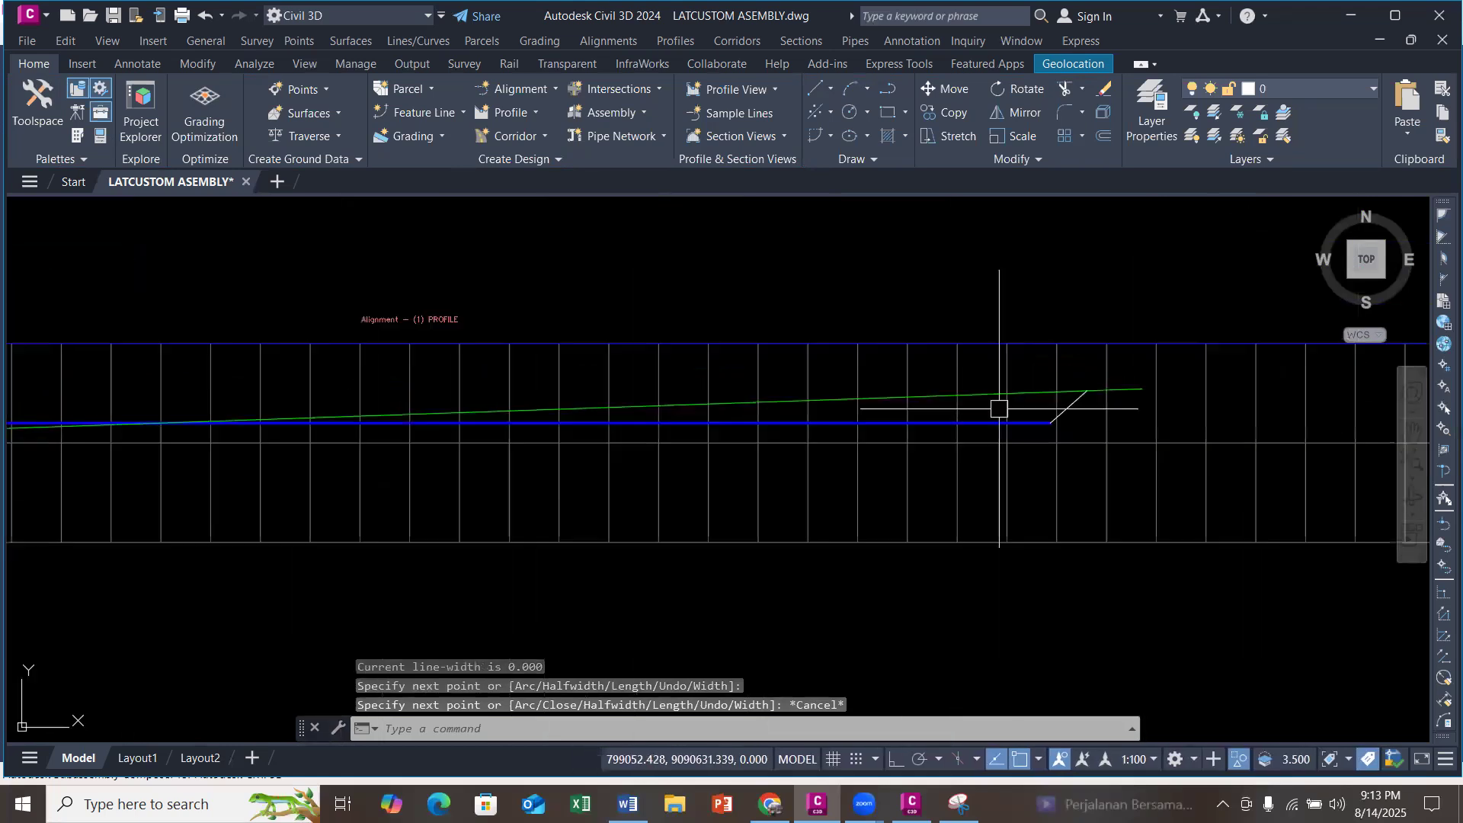
scroll(1124, 395, "down", 3)
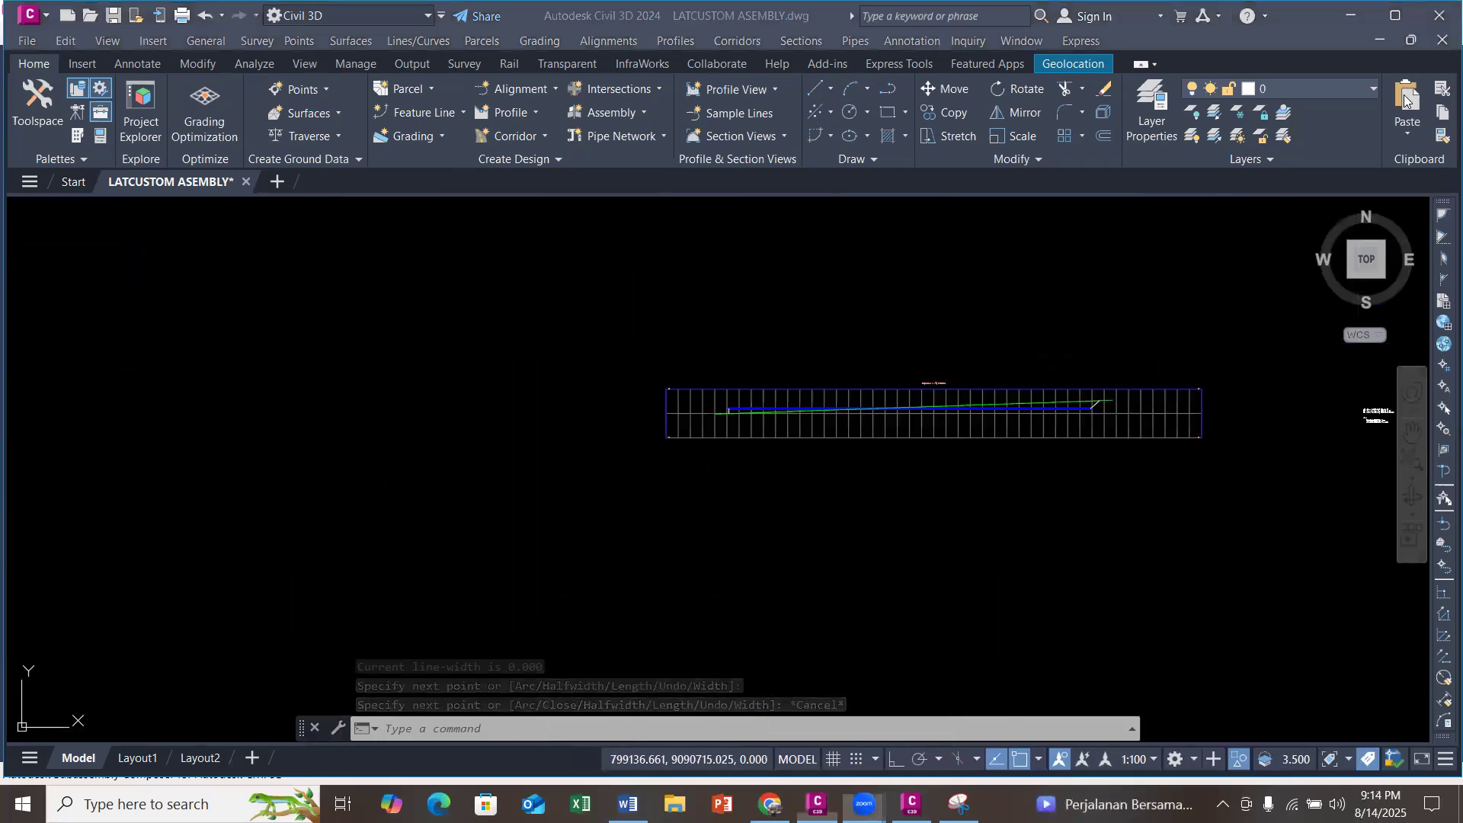